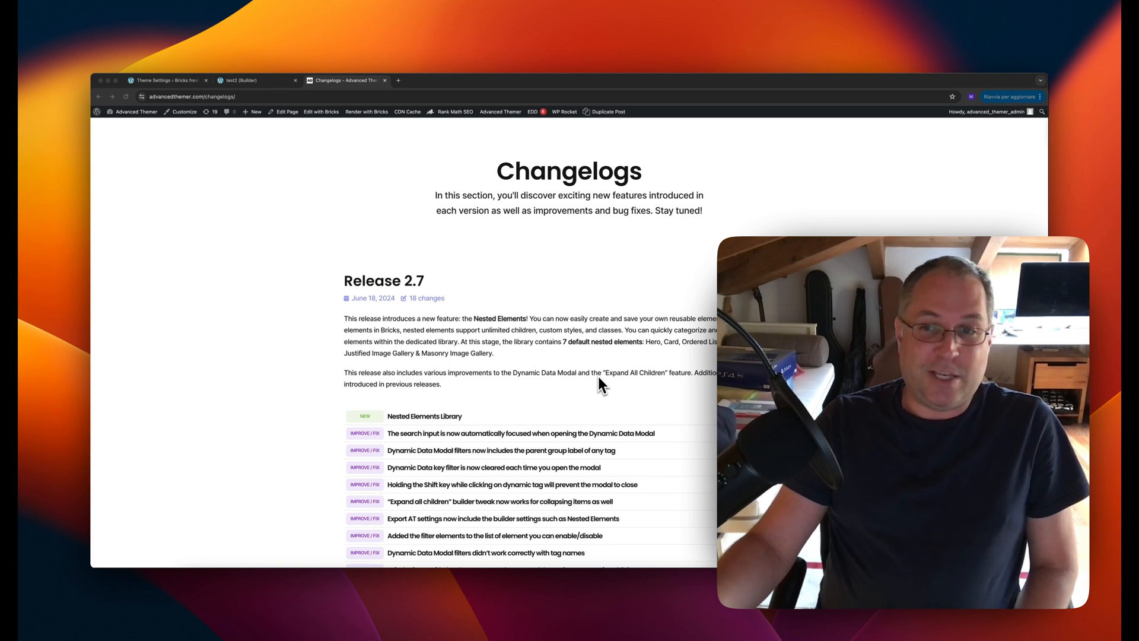
Step: Review the list of changes in the Release 2.7 changelog
{"action": "scroll", "coordinate": [588, 376], "scroll_direction": "down", "scroll_amount": 1}
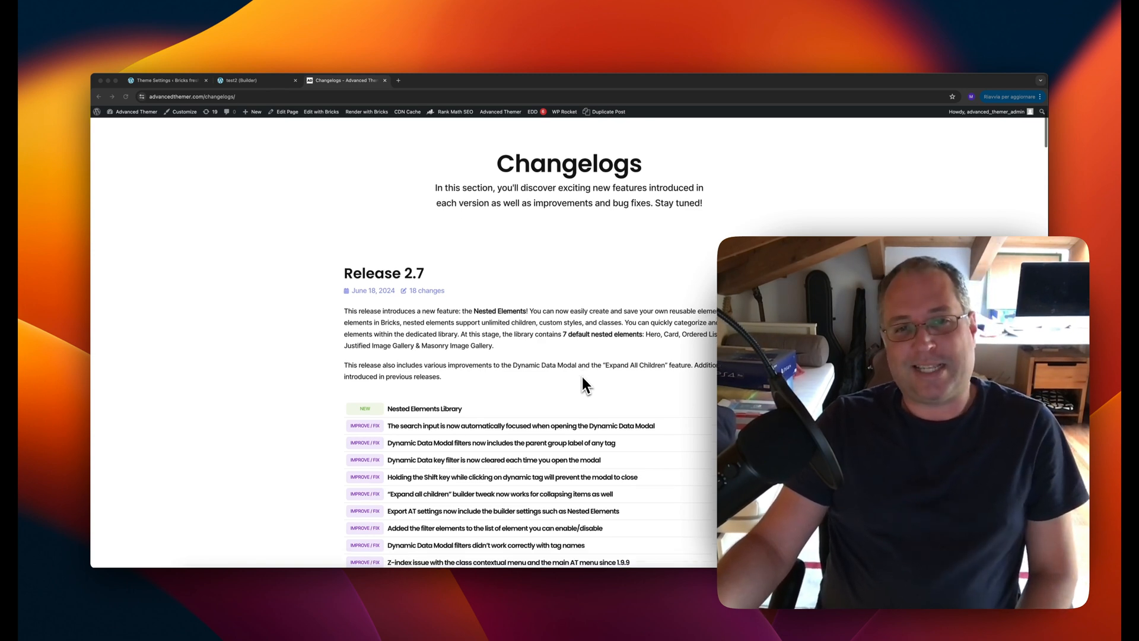
{"action": "scroll", "coordinate": [582, 376], "scroll_direction": "down", "scroll_amount": 1}
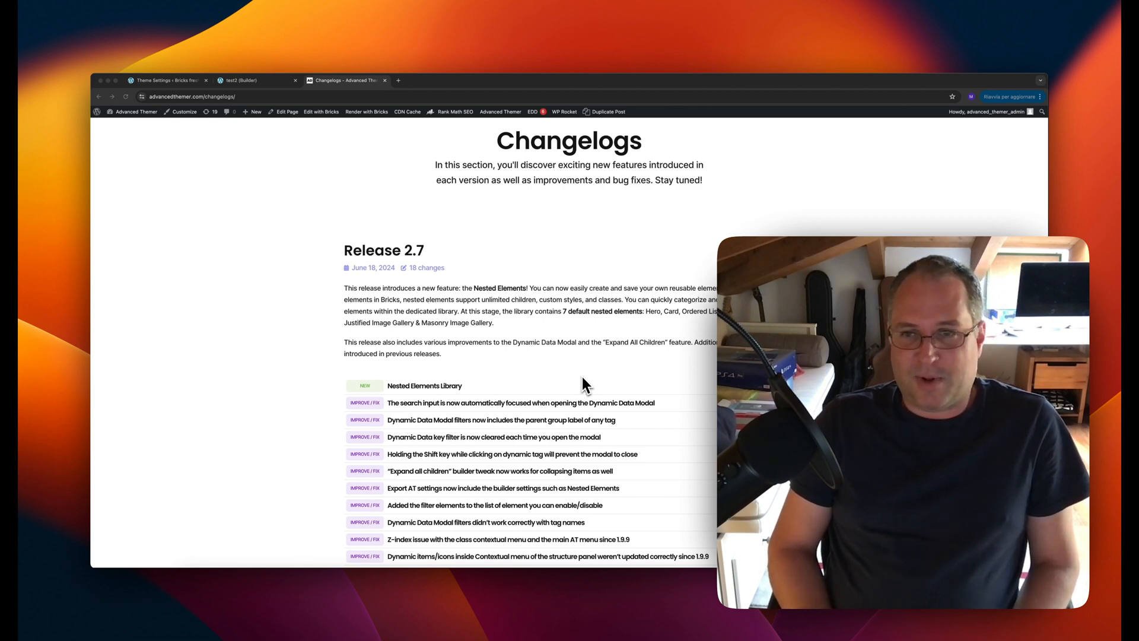
{"action": "scroll", "coordinate": [582, 380], "scroll_direction": "down", "scroll_amount": 5}
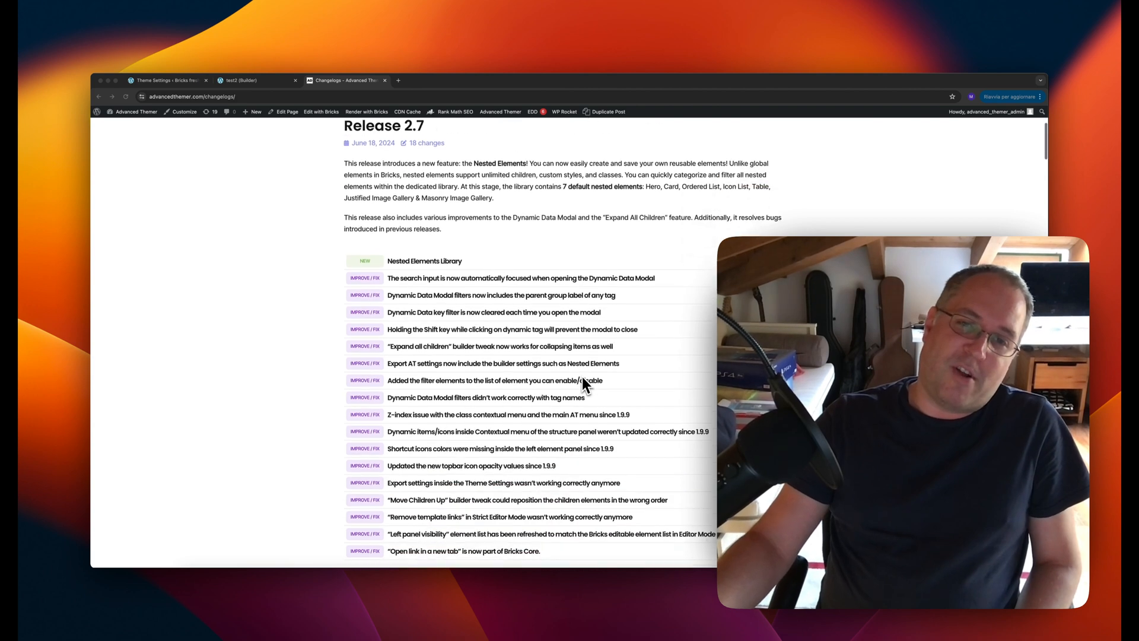
{"action": "scroll", "coordinate": [582, 379], "scroll_direction": "down", "scroll_amount": 3}
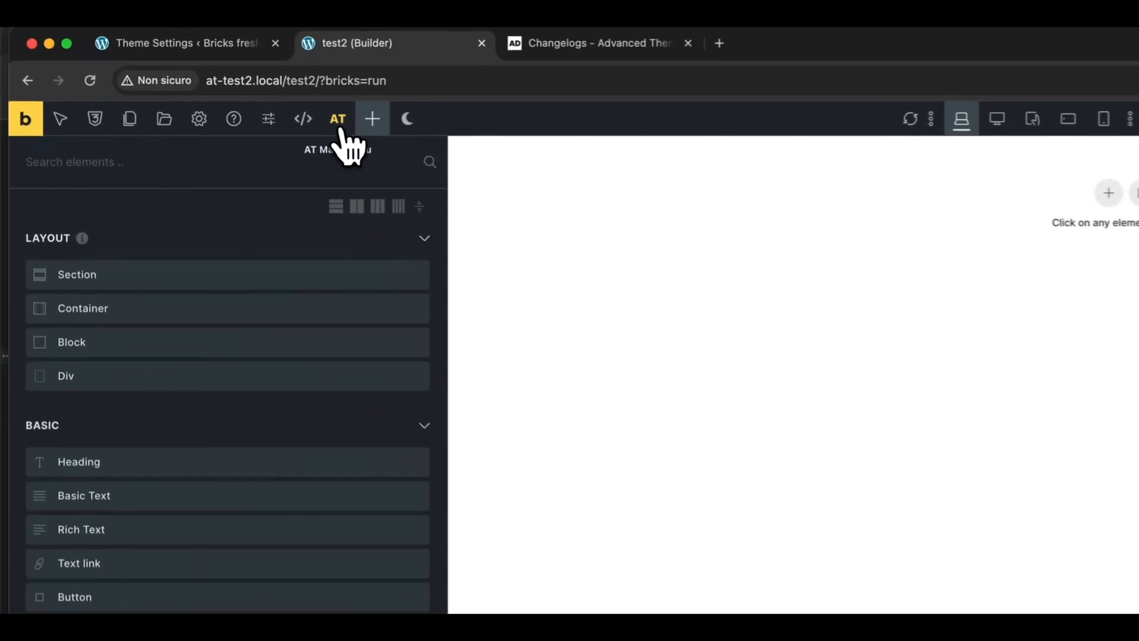
Step: Delete the Section Max element from the Nested Elements Library and insert the default Hero element into the page
{"action": "left_click", "coordinate": [339, 122]}
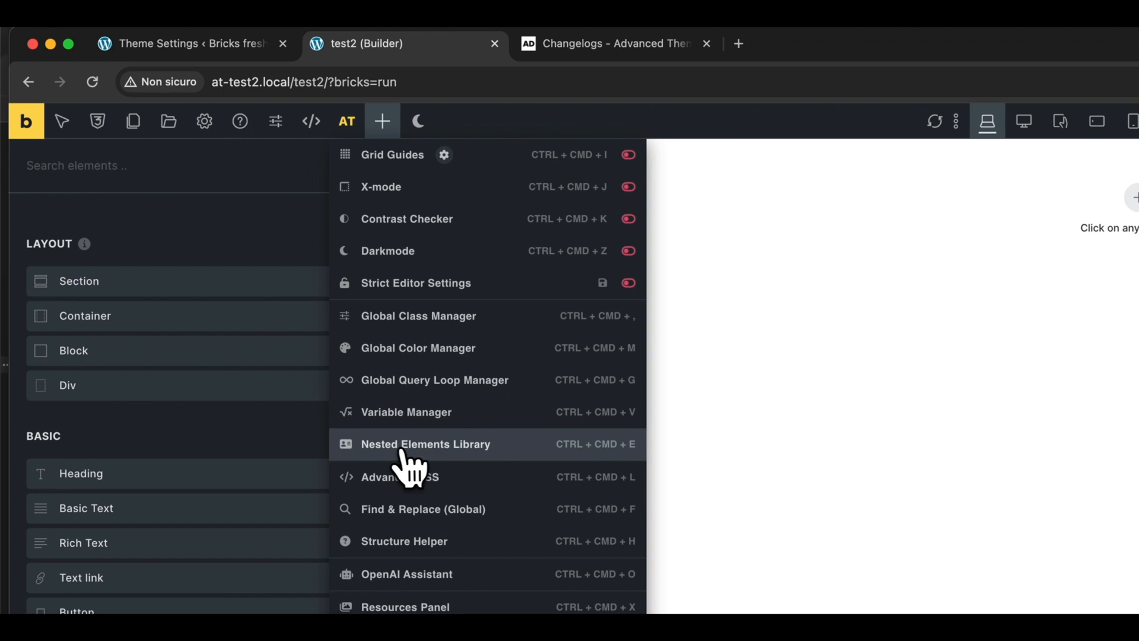
{"action": "left_click", "coordinate": [461, 448]}
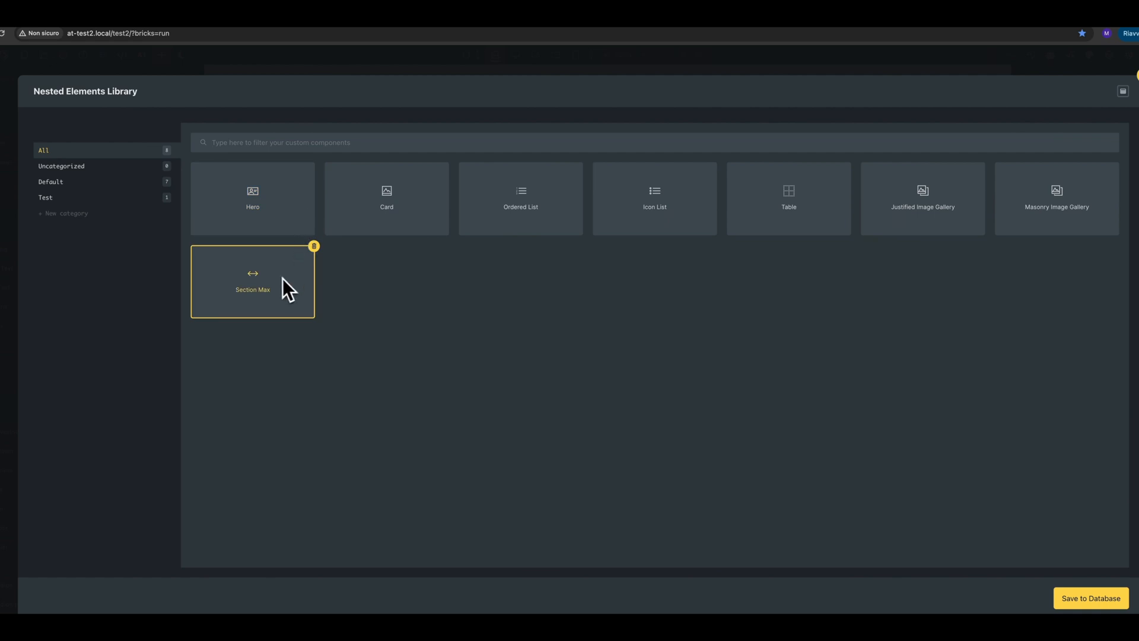
{"action": "left_click", "coordinate": [314, 246]}
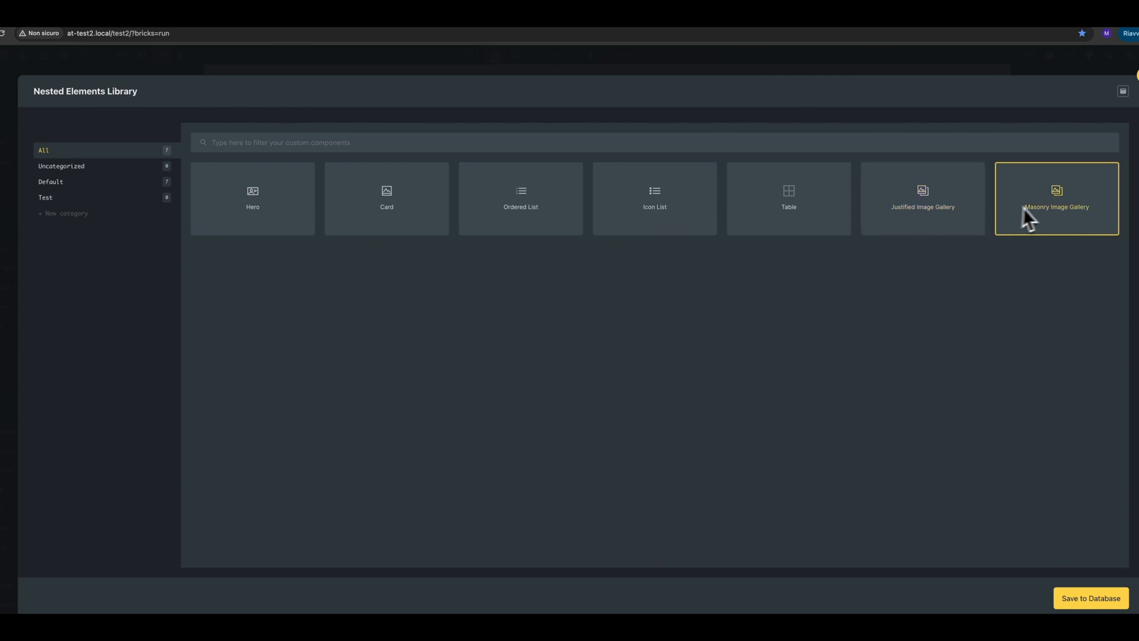
{"action": "left_click", "coordinate": [265, 223]}
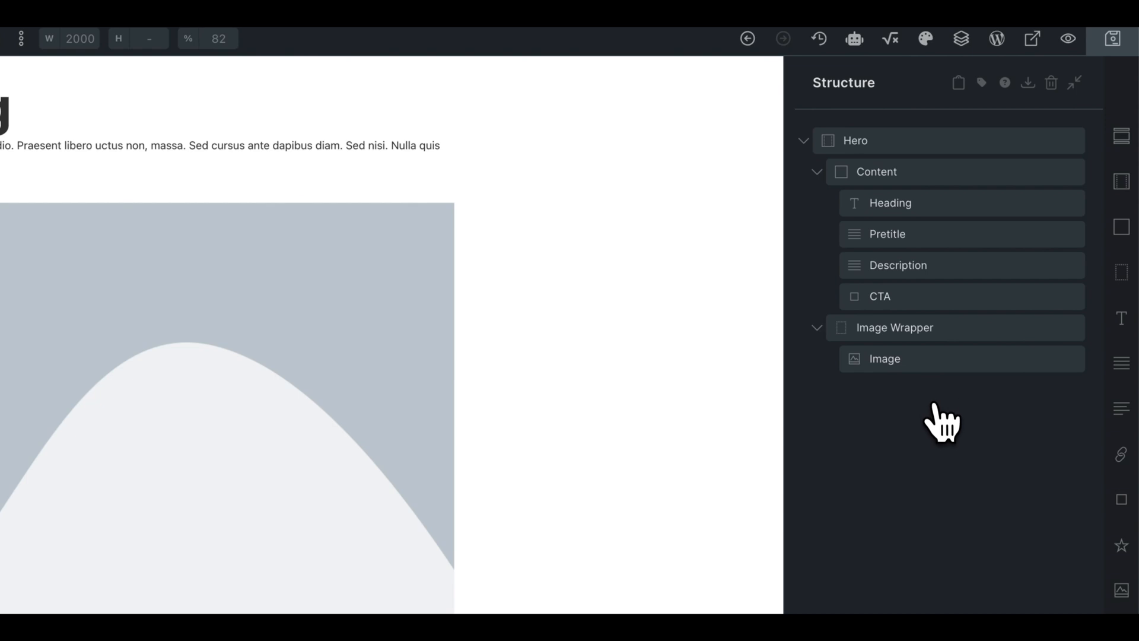
Step: Examine the Hero's nested structure, including its Content and Image Wrapper groups, and the Pretitle's layout style settings
{"action": "left_click", "coordinate": [911, 140]}
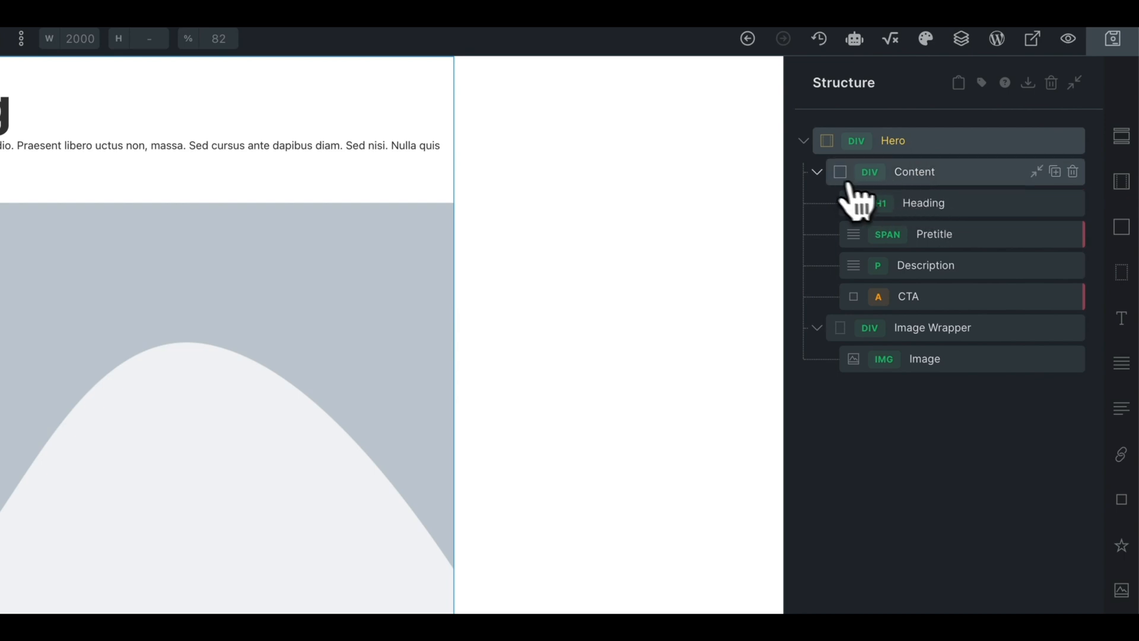
{"action": "left_click", "coordinate": [818, 173]}
{"action": "left_click", "coordinate": [817, 205]}
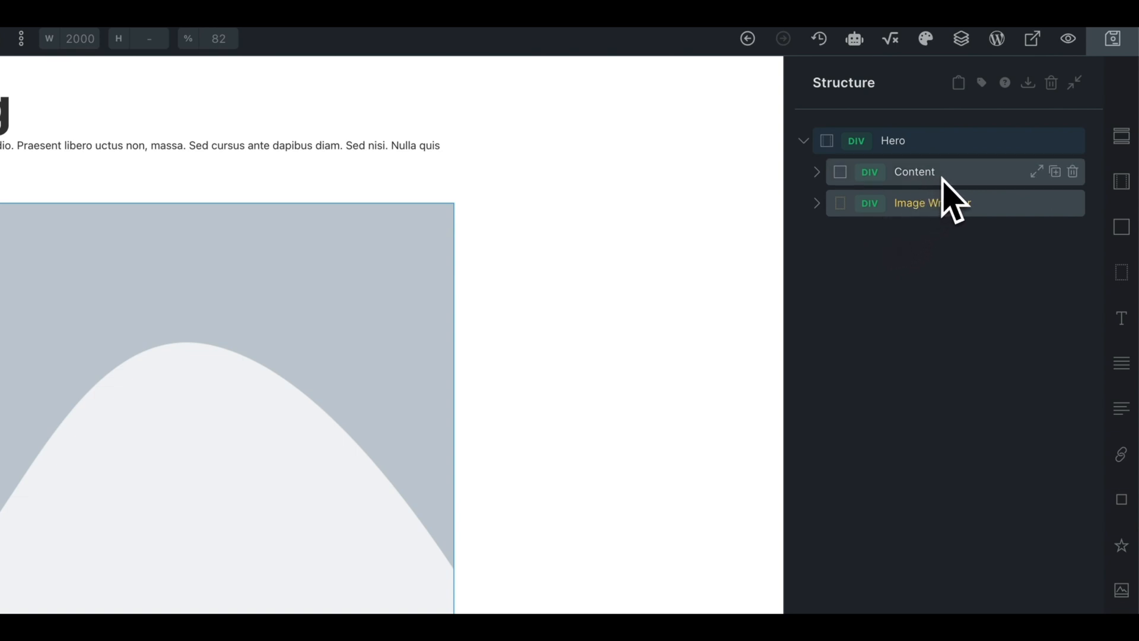
{"action": "left_click", "coordinate": [827, 179]}
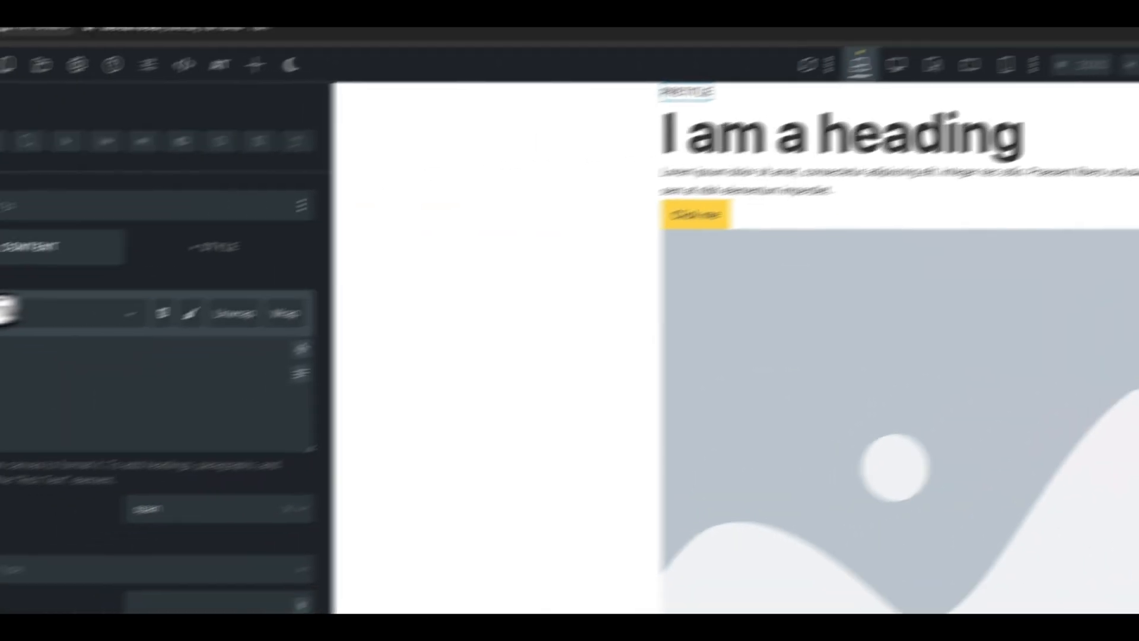
{"action": "left_click", "coordinate": [18, 246]}
{"action": "scroll", "coordinate": [119, 339], "scroll_direction": "down", "scroll_amount": 10}
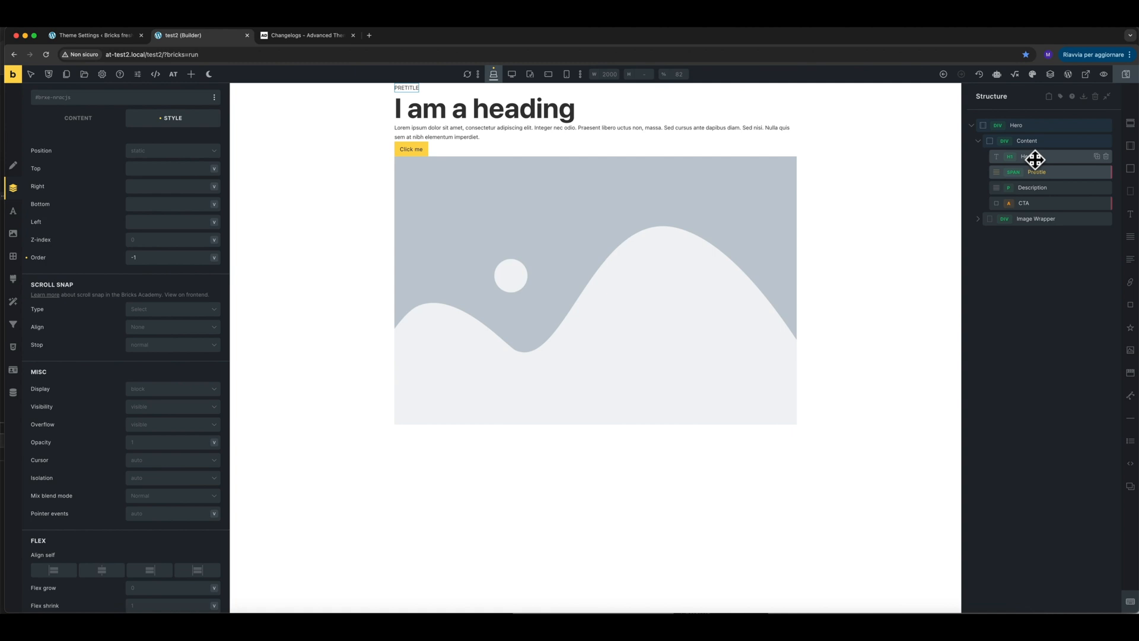
Step: Clear the CTA button's style and set it back to Primary
{"action": "left_click", "coordinate": [1035, 204]}
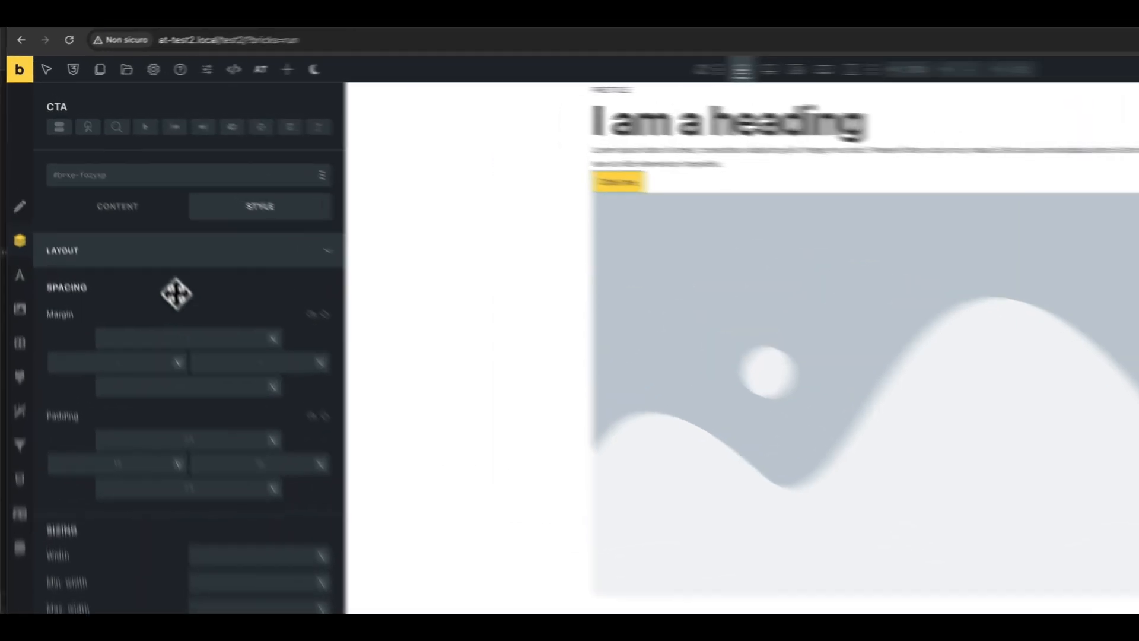
{"action": "left_click", "coordinate": [125, 211]}
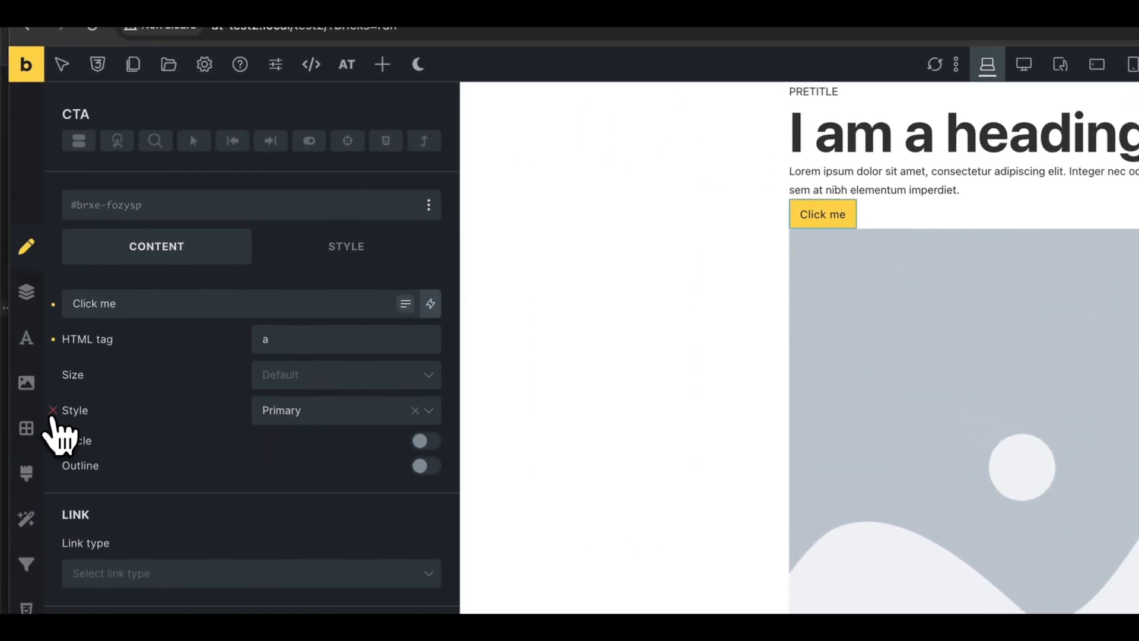
{"action": "left_click", "coordinate": [53, 413]}
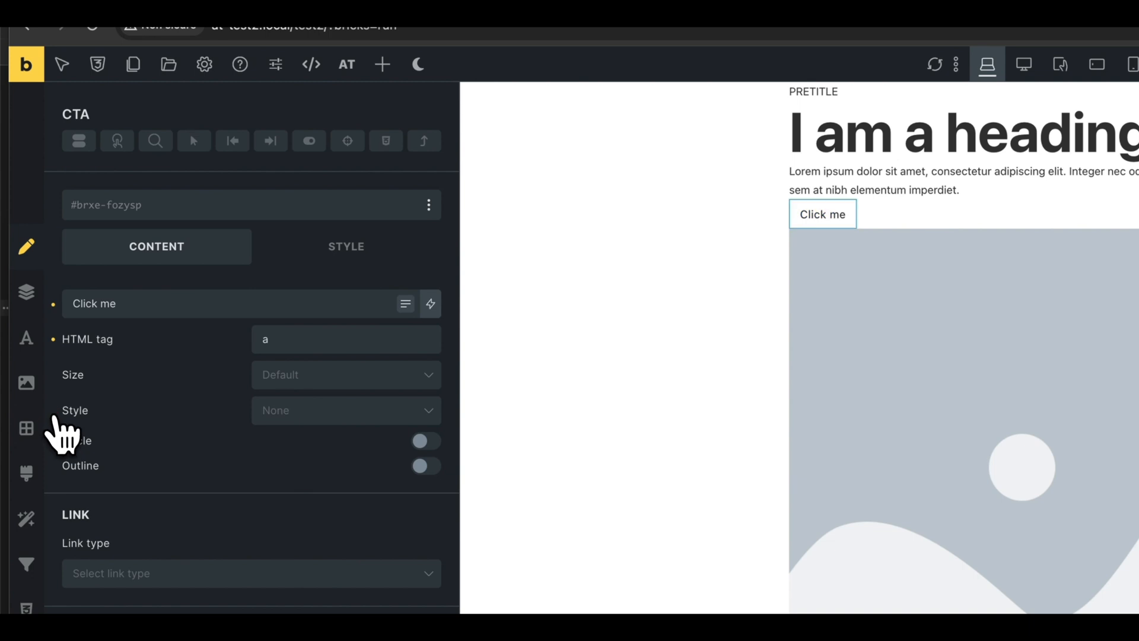
{"action": "left_click", "coordinate": [279, 415]}
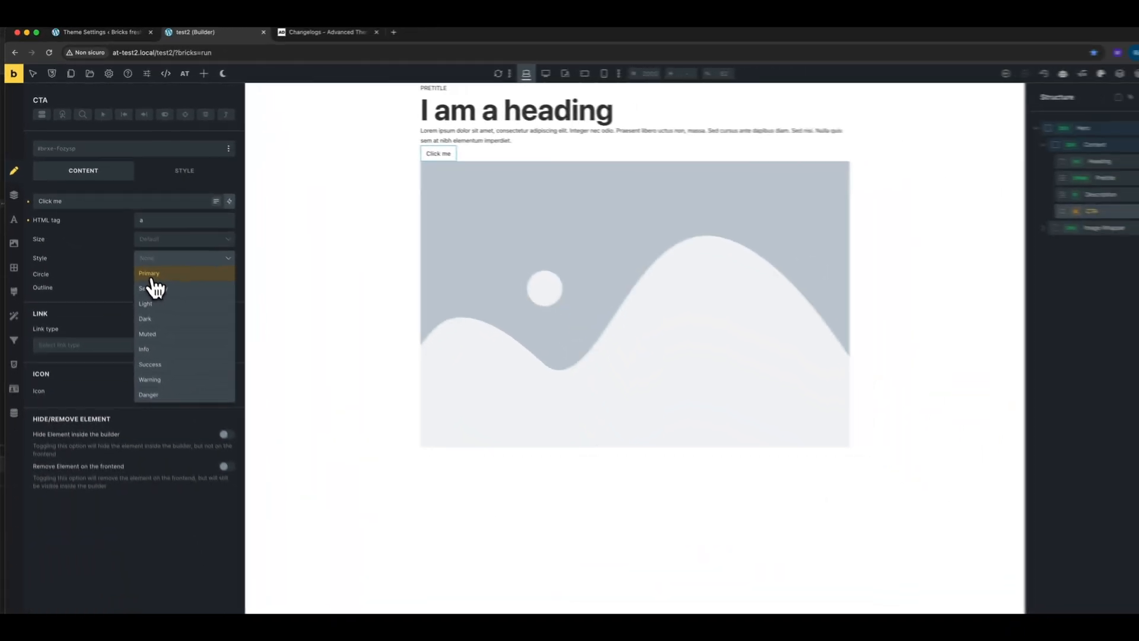
{"action": "left_click", "coordinate": [152, 276]}
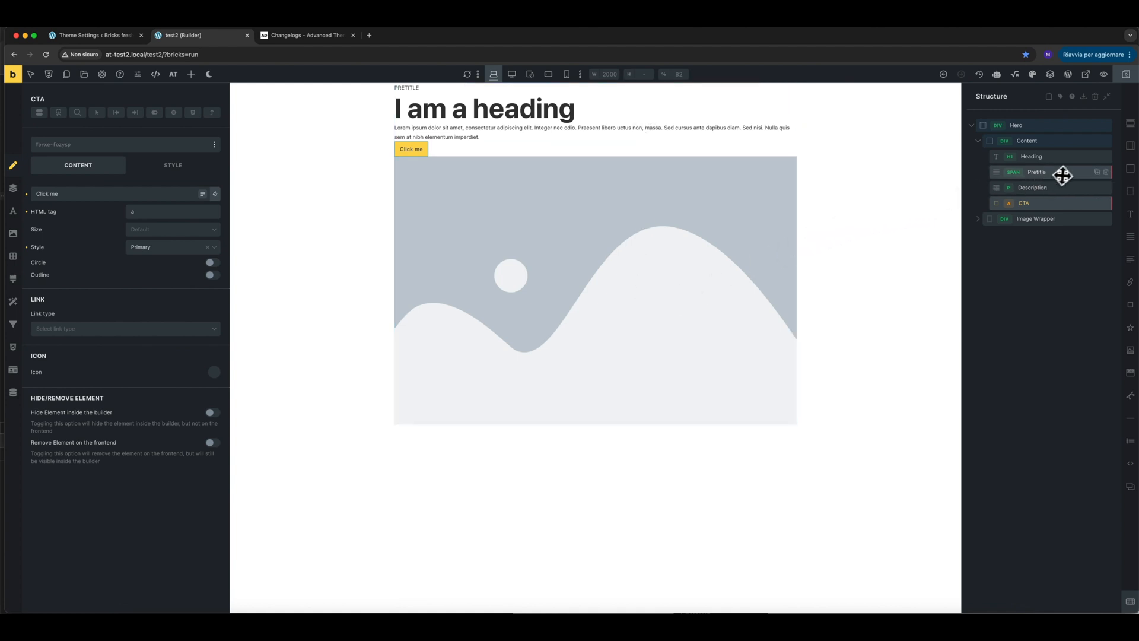
Step: Set the Hero container's display to grid and apply a two-column, one-row layout with the Grid Builder
{"action": "left_click", "coordinate": [1028, 143]}
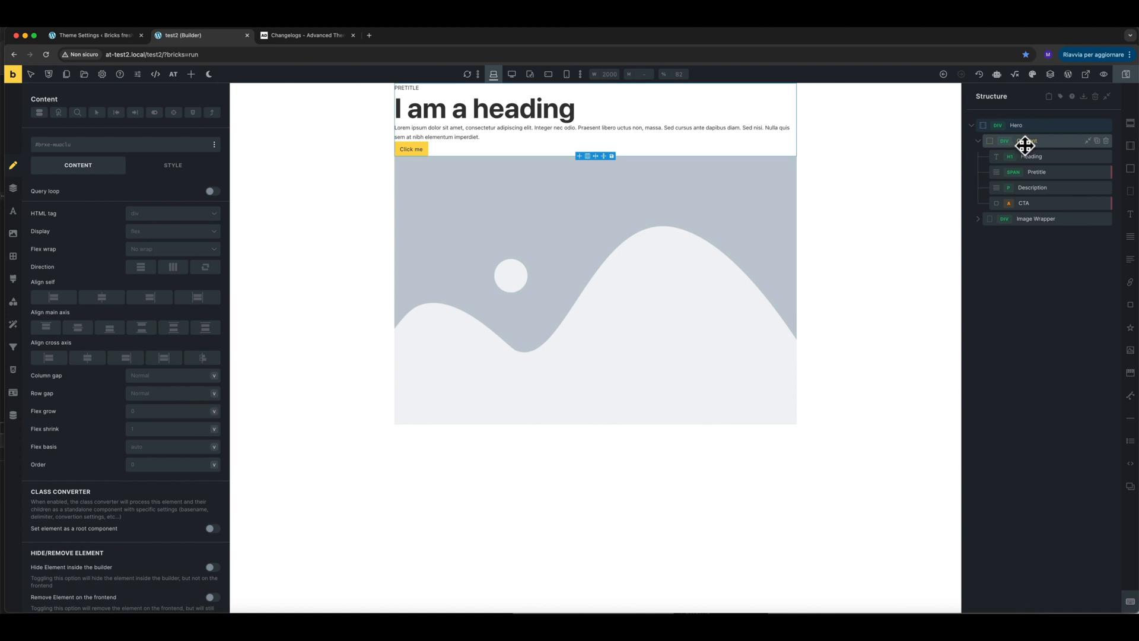
{"action": "left_click", "coordinate": [1025, 124]}
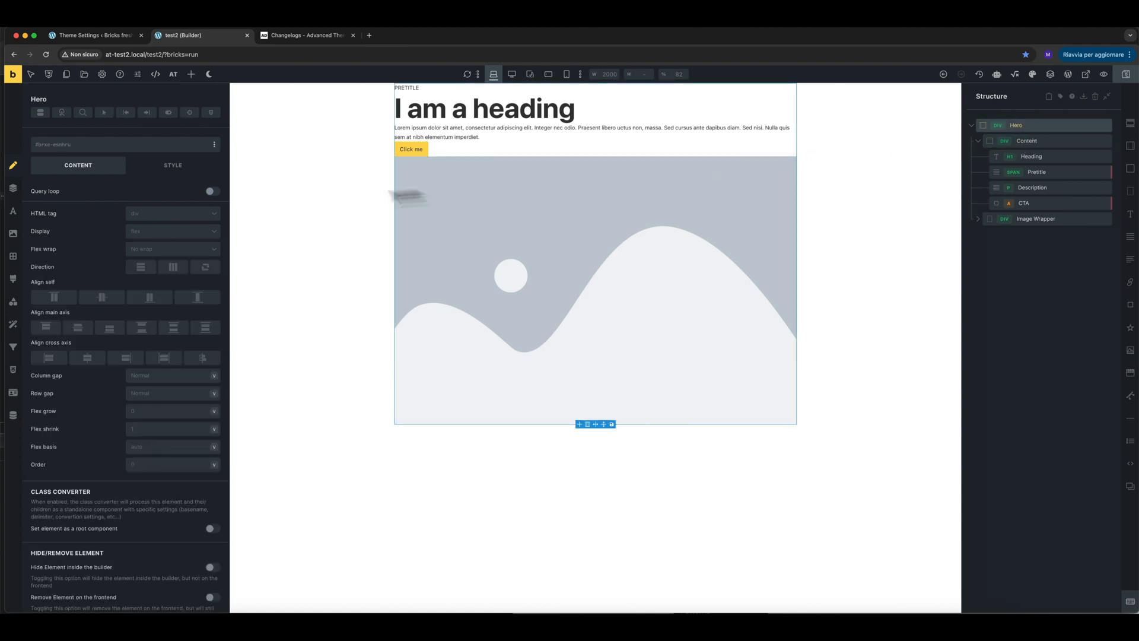
{"action": "left_click", "coordinate": [208, 232]}
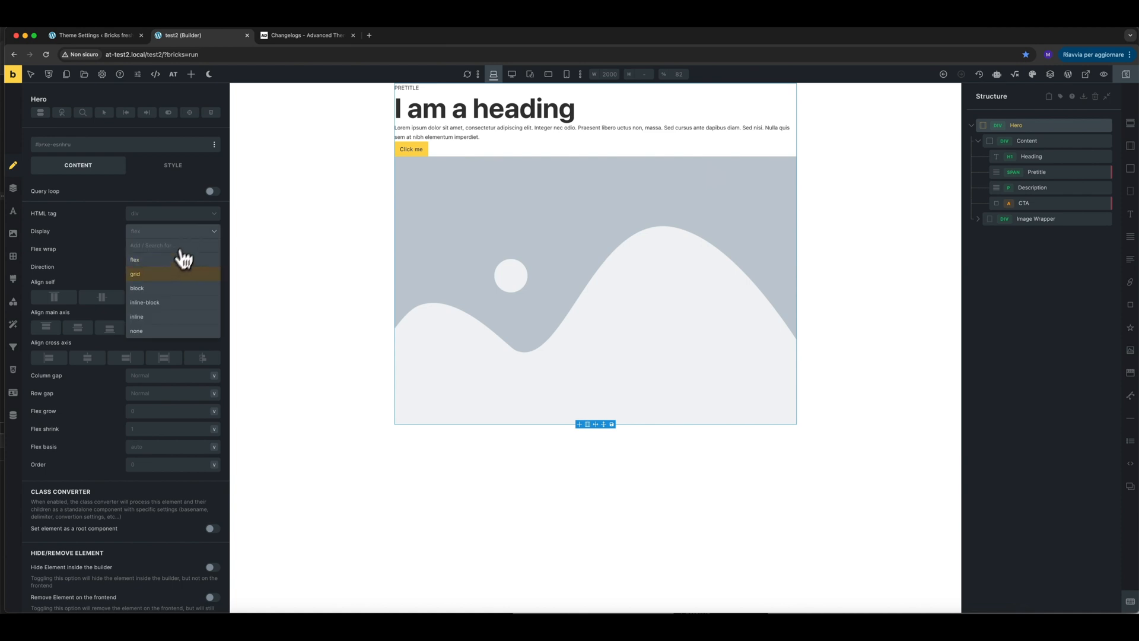
{"action": "left_click", "coordinate": [173, 278]}
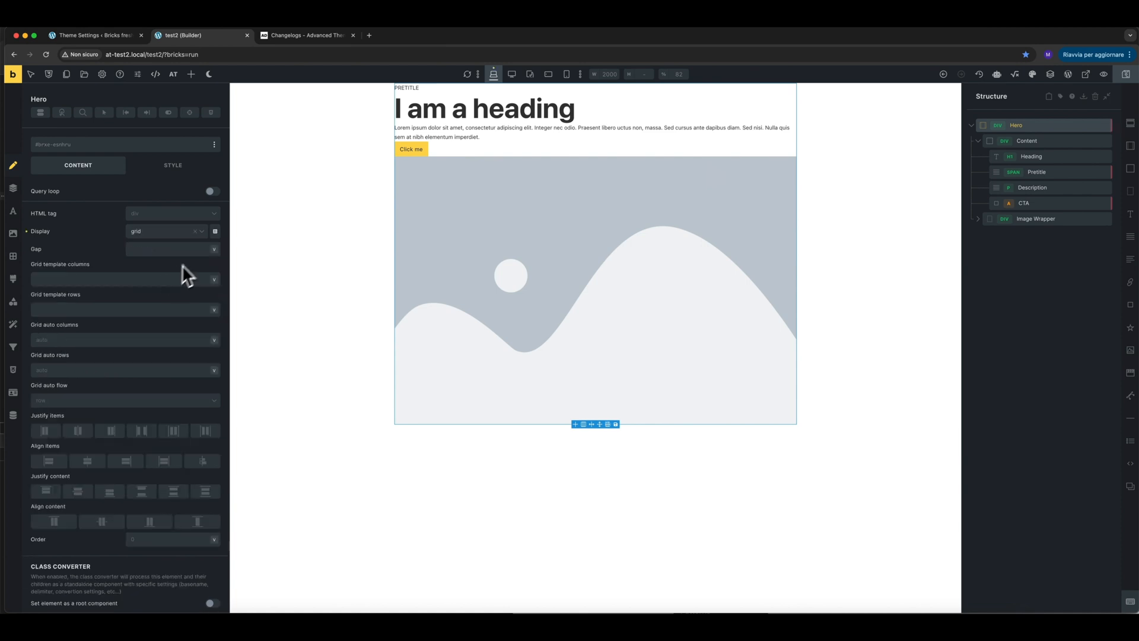
{"action": "left_click", "coordinate": [217, 237]}
{"action": "left_click", "coordinate": [990, 184]}
{"action": "left_click", "coordinate": [991, 184]}
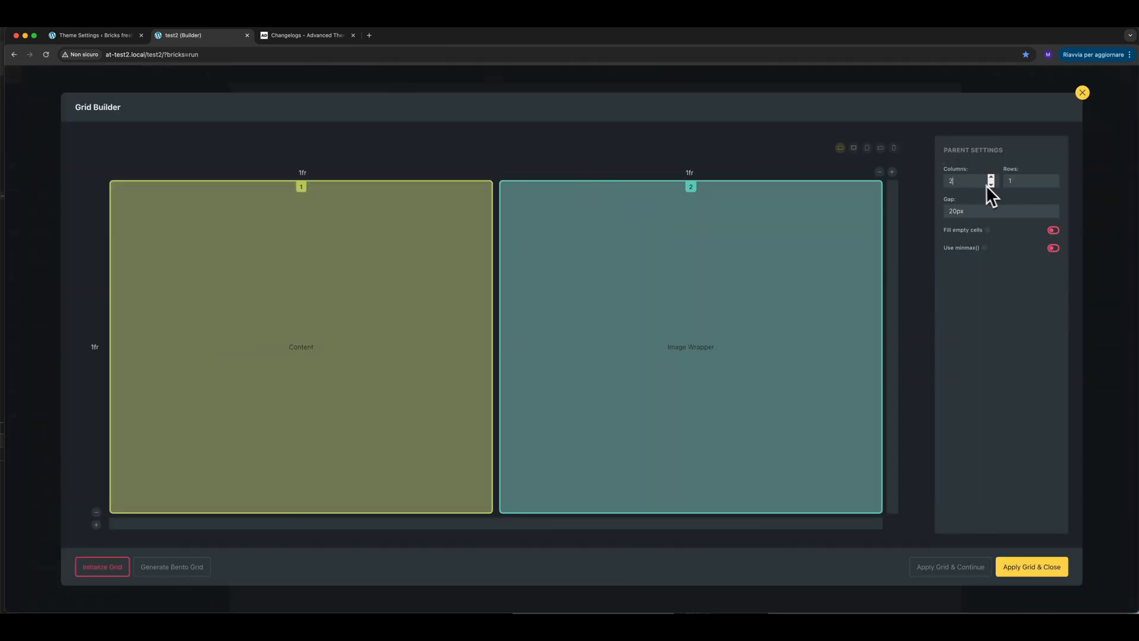
{"action": "left_click", "coordinate": [1047, 564]}
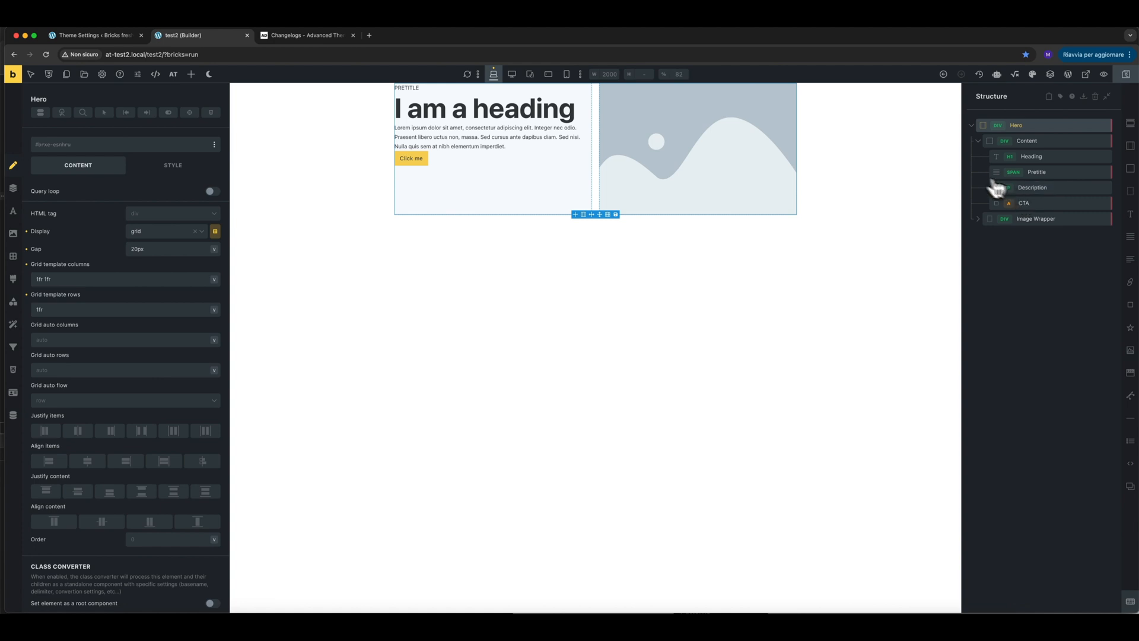
Step: Insert another Hero from the Nested Elements Library and move it out of the first Hero to the root level
{"action": "left_click", "coordinate": [173, 75]}
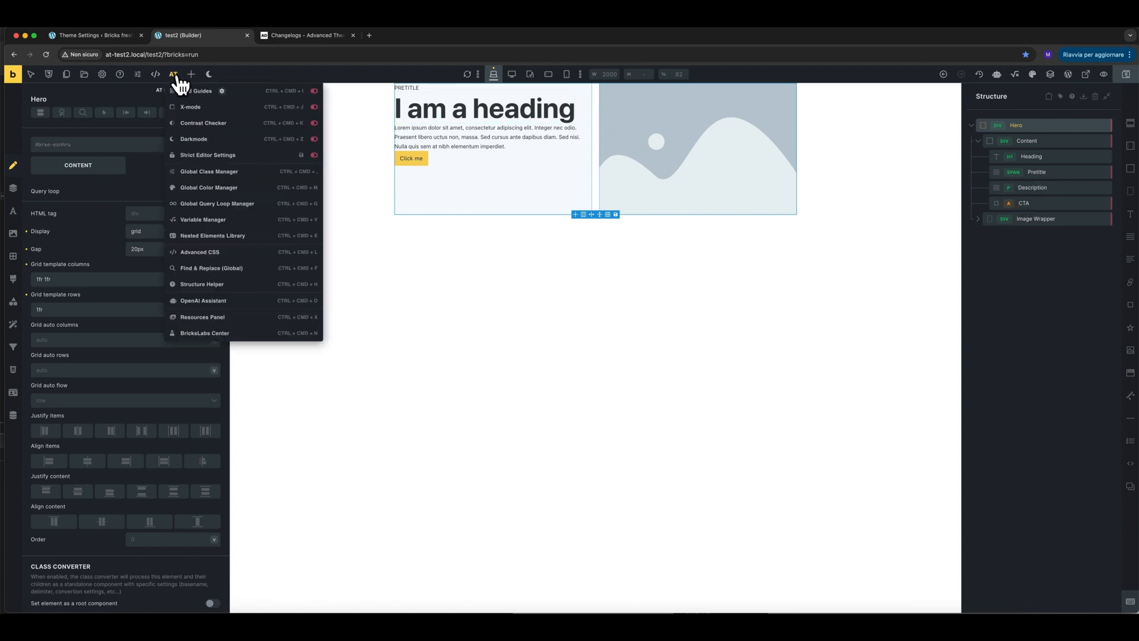
{"action": "left_click", "coordinate": [186, 236]}
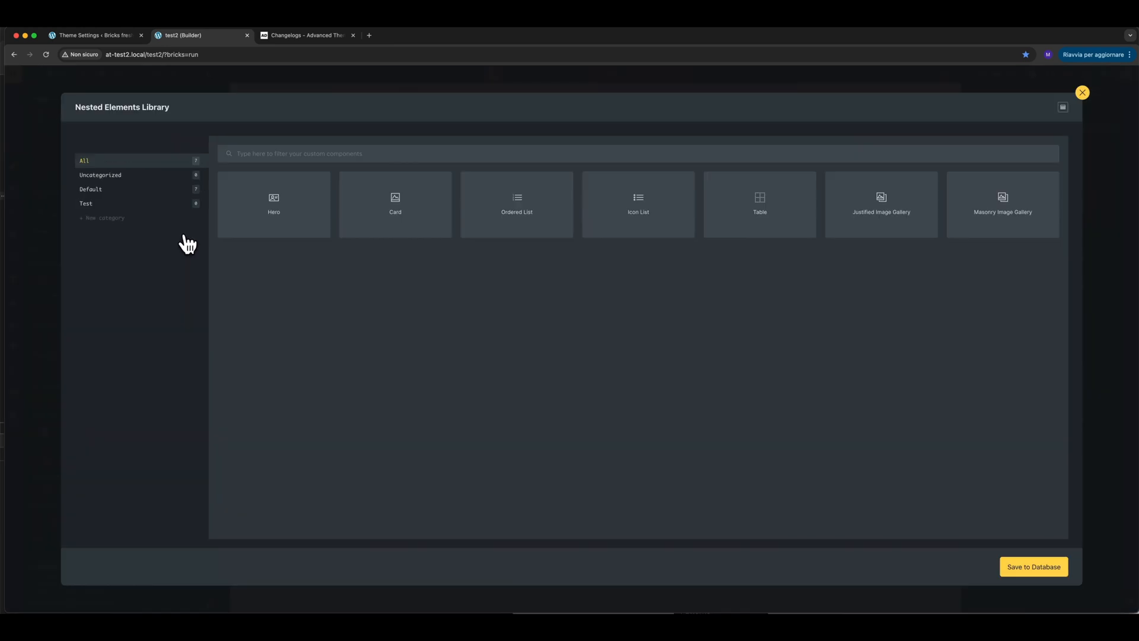
{"action": "left_click", "coordinate": [298, 221]}
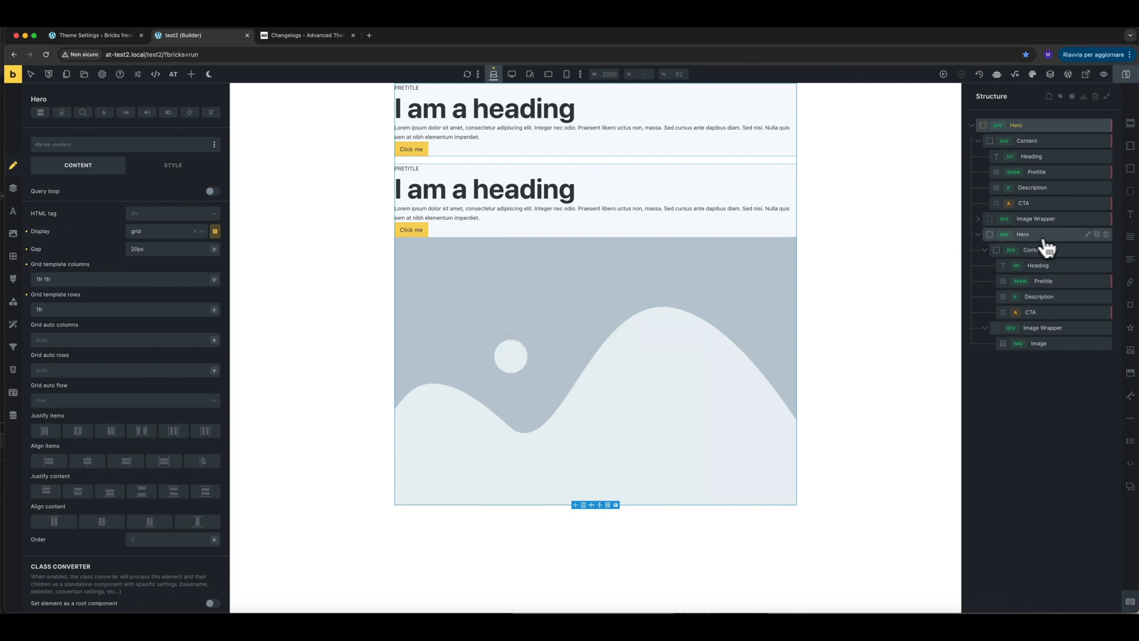
{"action": "left_click_drag", "start_coordinate": [994, 234], "coordinate": [980, 131]}
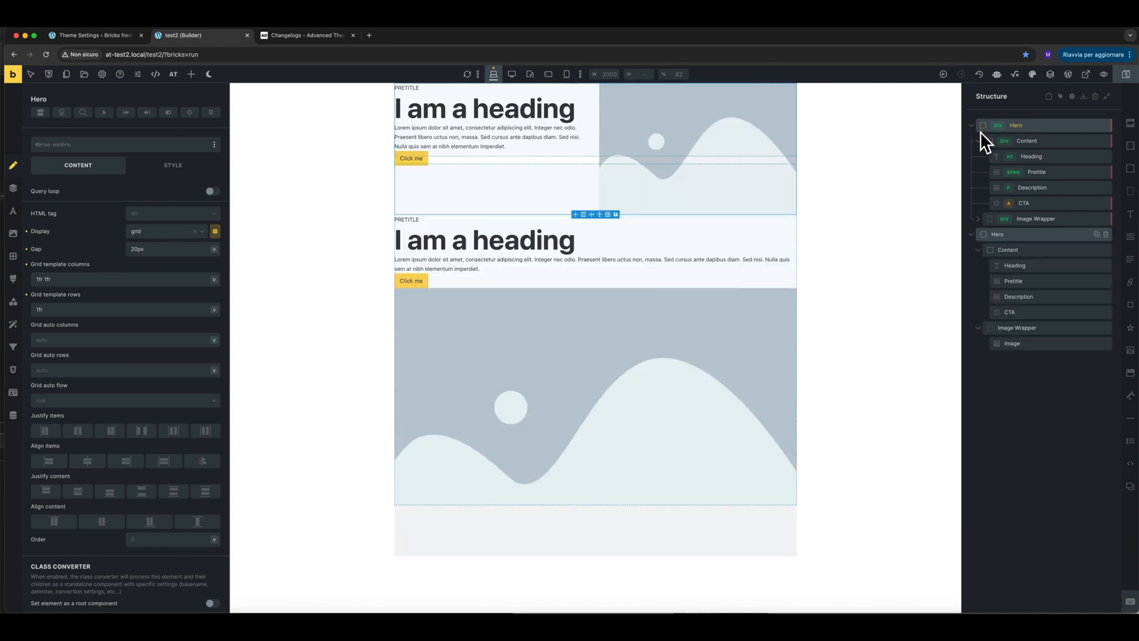
{"action": "left_click", "coordinate": [1043, 233]}
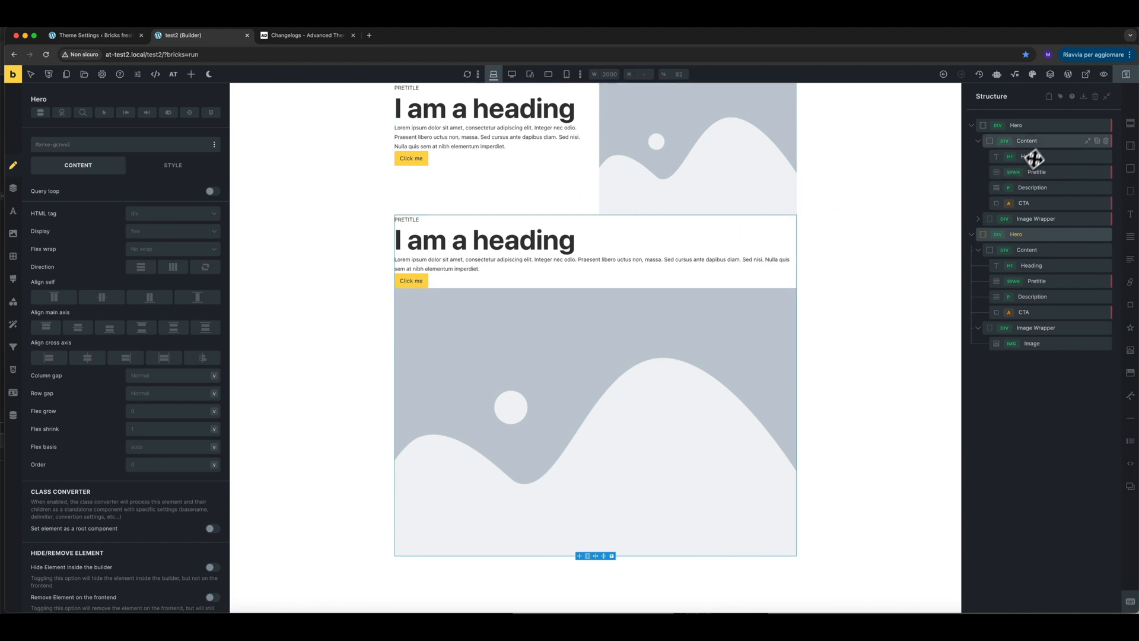
Step: Set up the two-column Hero as a new nested element with the label "Hero 2" and the category "hero"
{"action": "left_click", "coordinate": [1017, 125]}
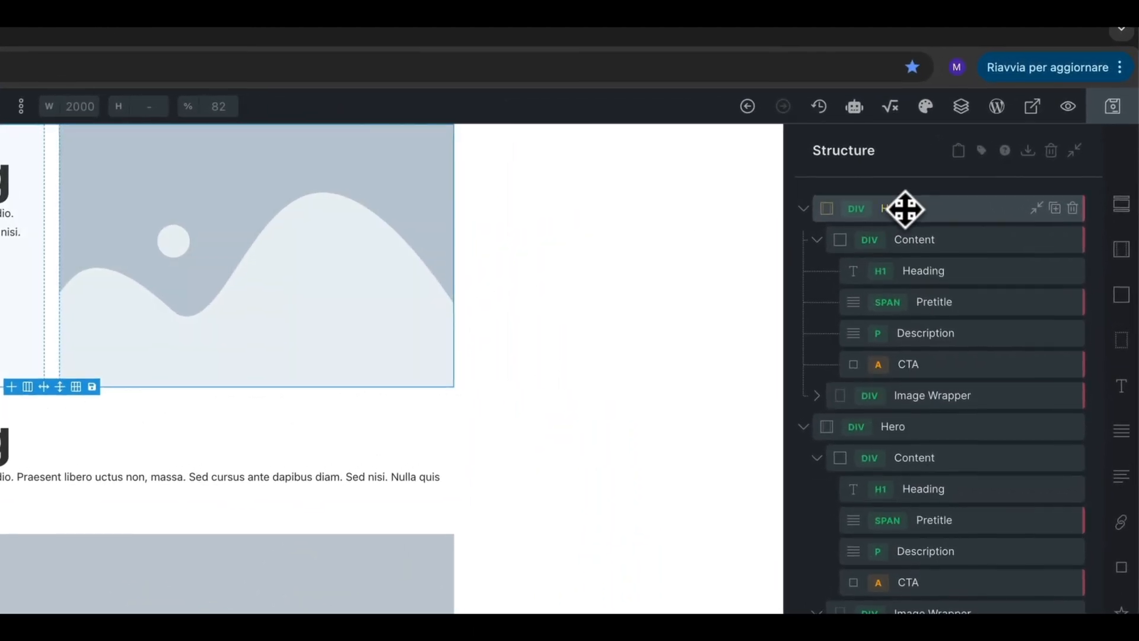
{"action": "right_click", "coordinate": [907, 211]}
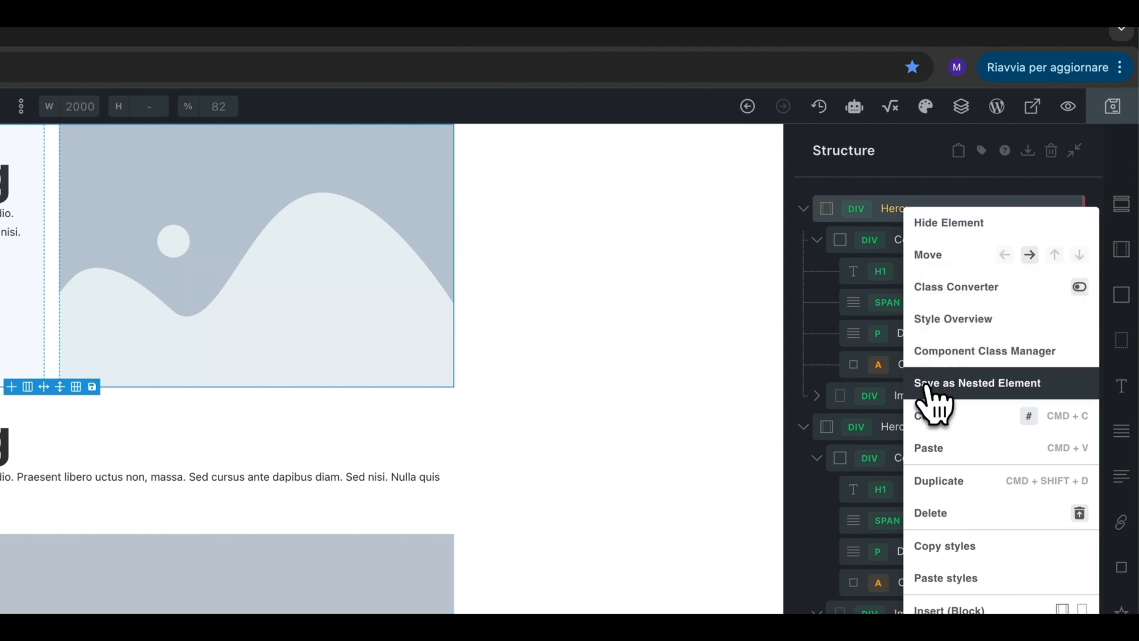
{"action": "left_click", "coordinate": [964, 399]}
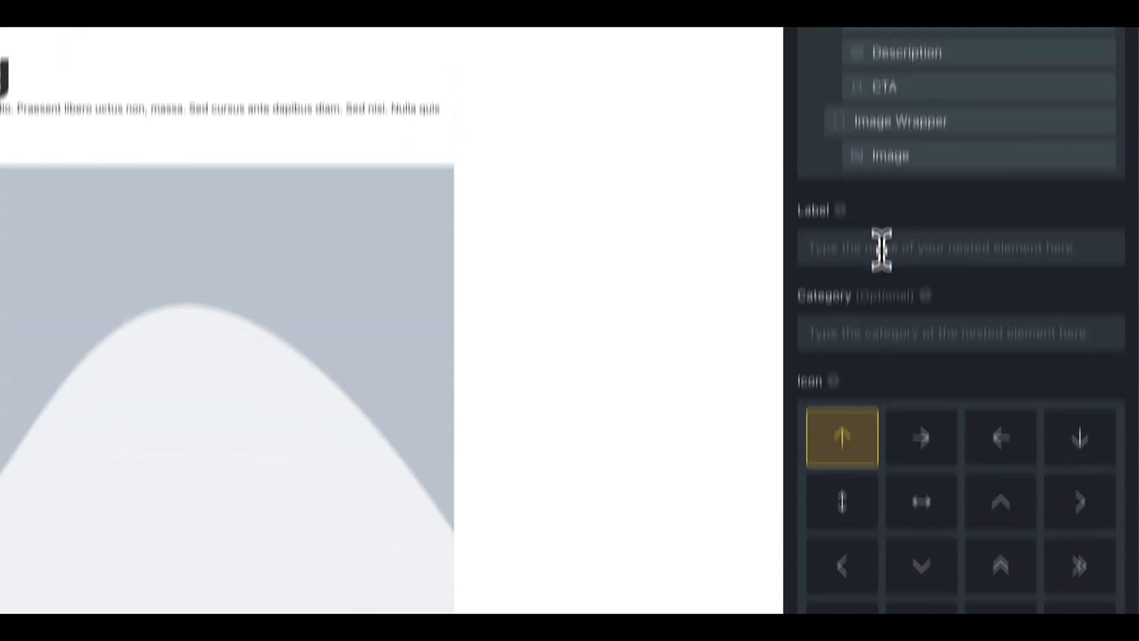
{"action": "left_click", "coordinate": [929, 233]}
{"action": "type", "text": "H"}
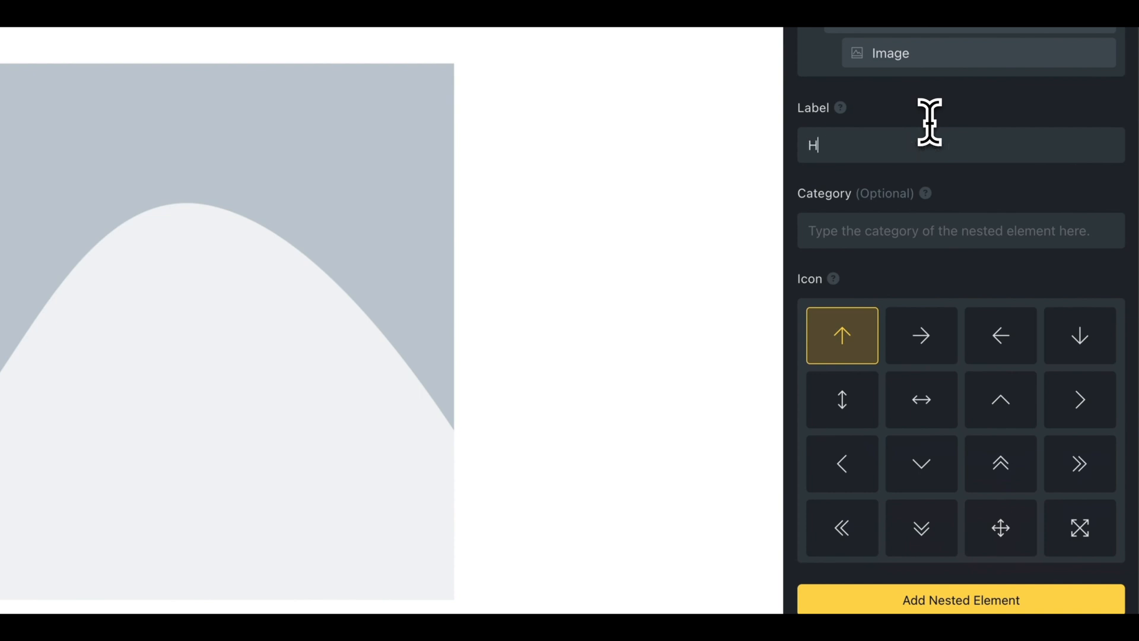
{"action": "type", "text": "ero 2"}
{"action": "left_click", "coordinate": [864, 229]}
{"action": "type", "text": "hero"}
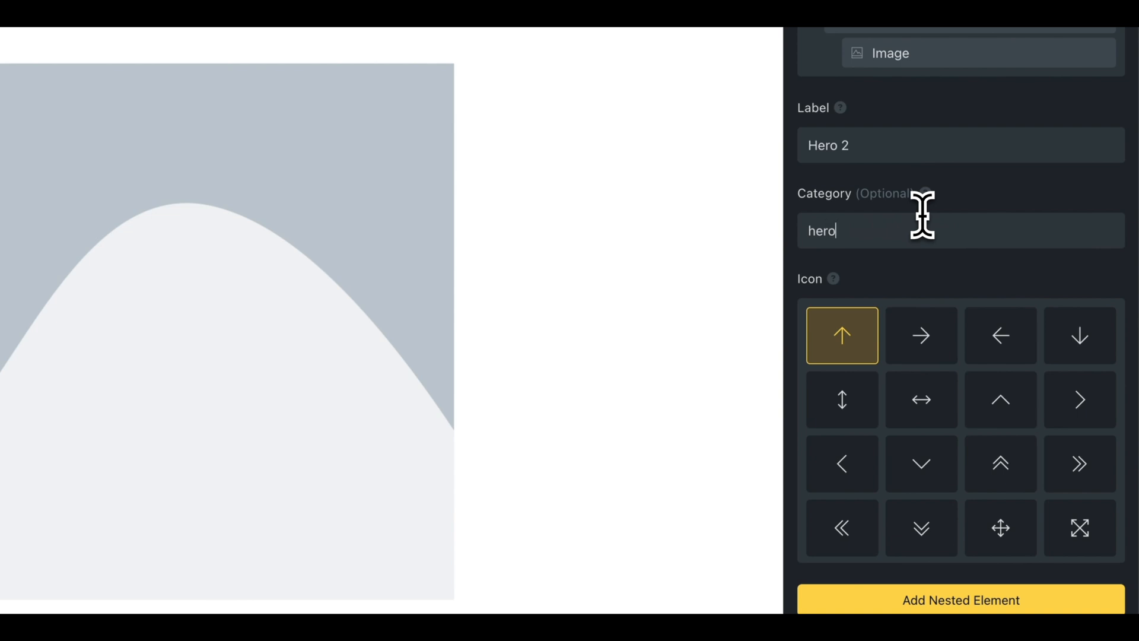
Step: Choose the star icon for the Hero 2 nested element and add it to the library
{"action": "scroll", "coordinate": [1027, 420], "scroll_direction": "down", "scroll_amount": 5}
{"action": "scroll", "coordinate": [1028, 407], "scroll_direction": "down", "scroll_amount": 1}
{"action": "scroll", "coordinate": [1028, 407], "scroll_direction": "up", "scroll_amount": 1}
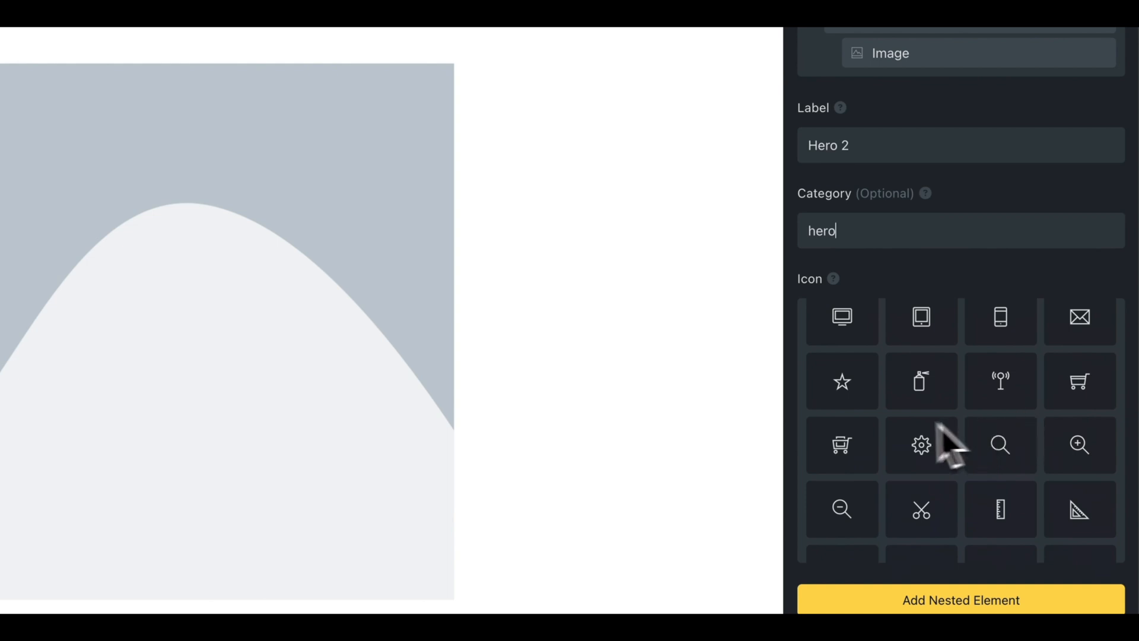
{"action": "left_click", "coordinate": [854, 407]}
{"action": "scroll", "coordinate": [872, 491], "scroll_direction": "down", "scroll_amount": 3}
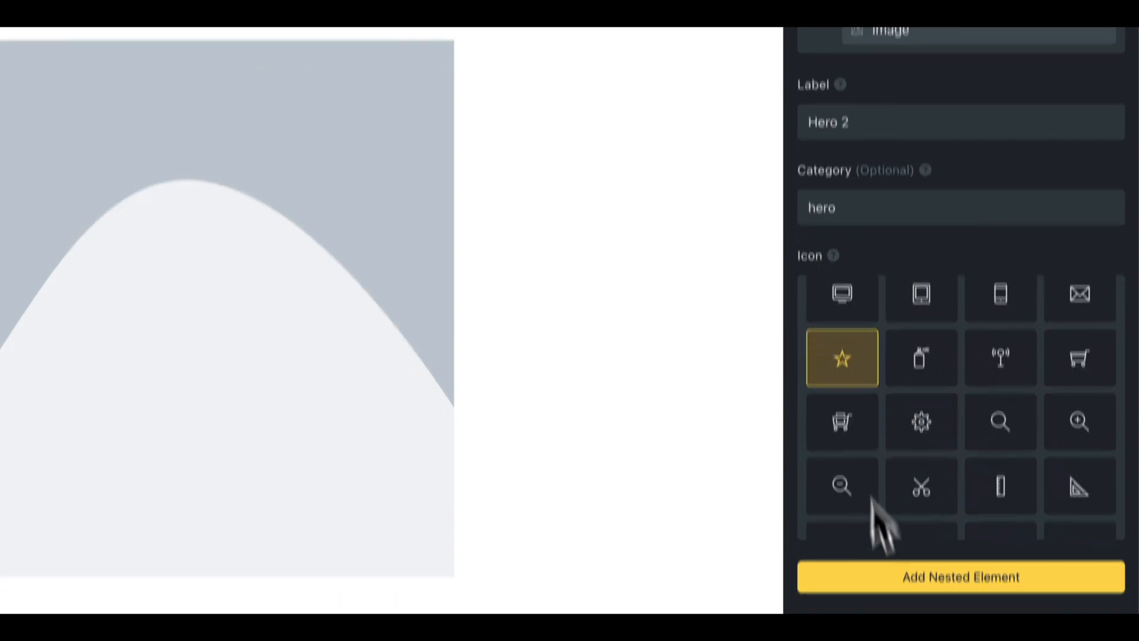
{"action": "left_click", "coordinate": [908, 517]}
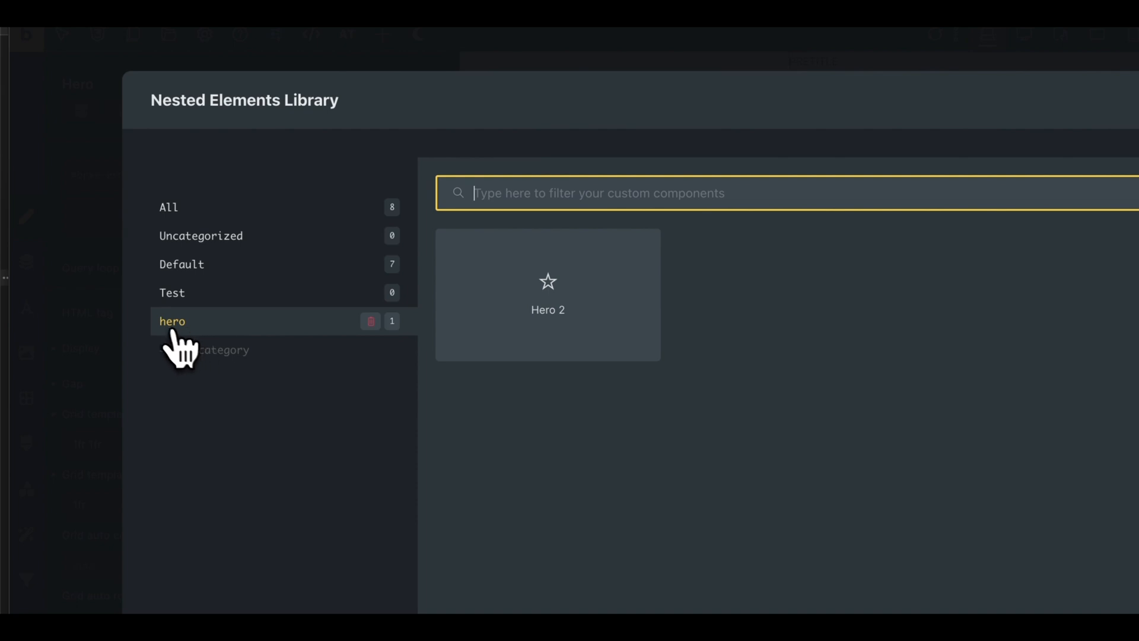
Step: Try inserting Hero 2 from the library and moving it out of the first Hero, and undo both changes
{"action": "mouse_move", "coordinate": [544, 350]}
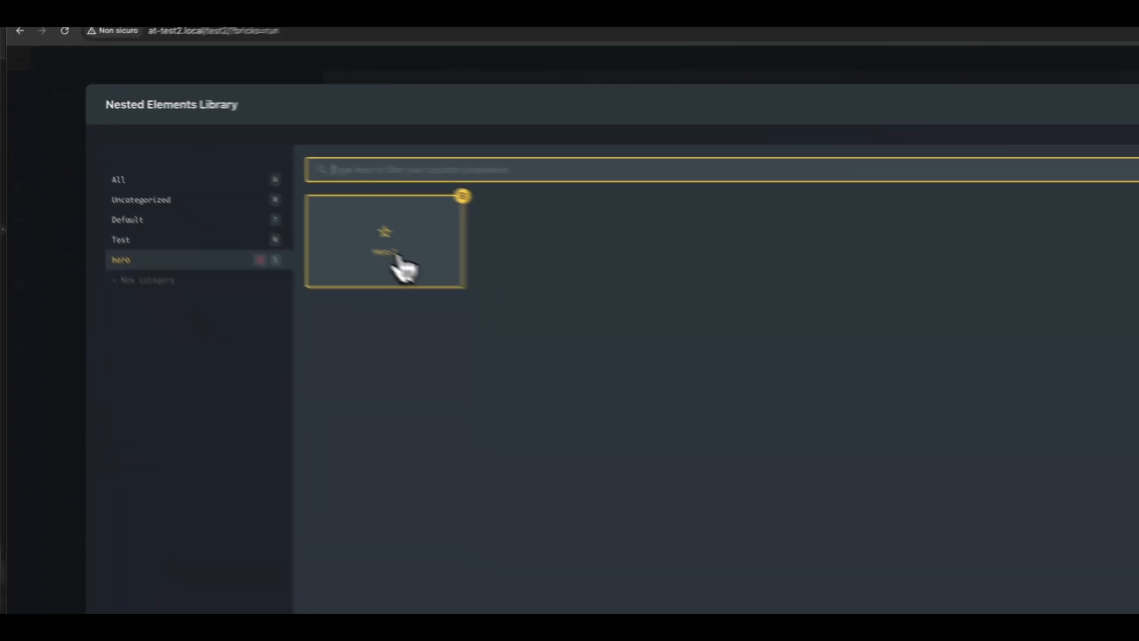
{"action": "left_click", "coordinate": [298, 217]}
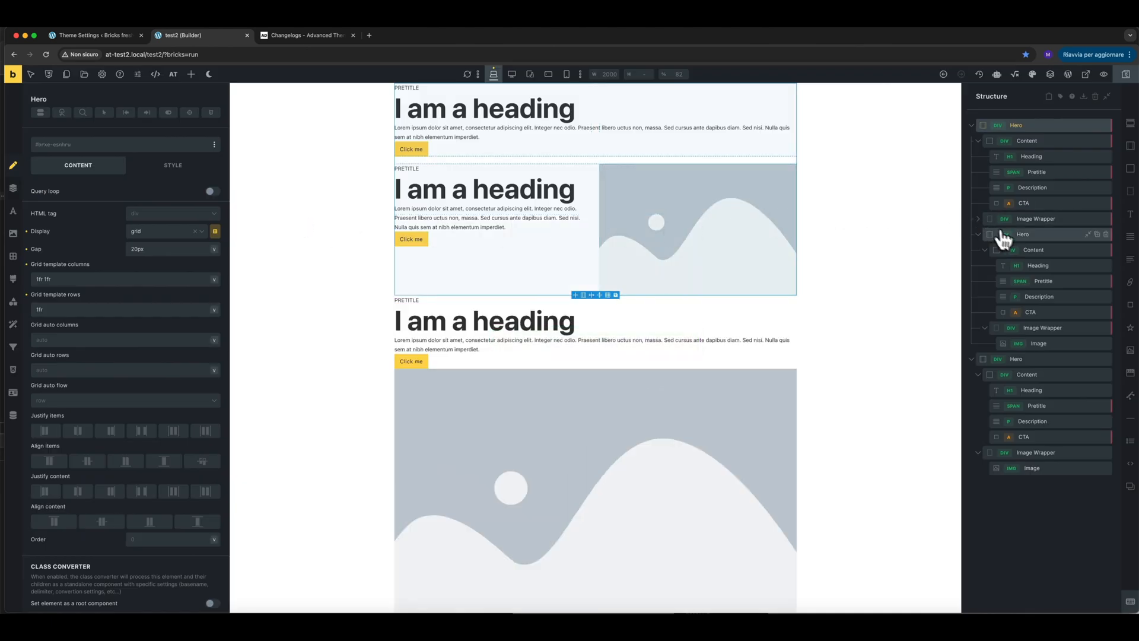
{"action": "left_click_drag", "start_coordinate": [993, 236], "coordinate": [981, 133]}
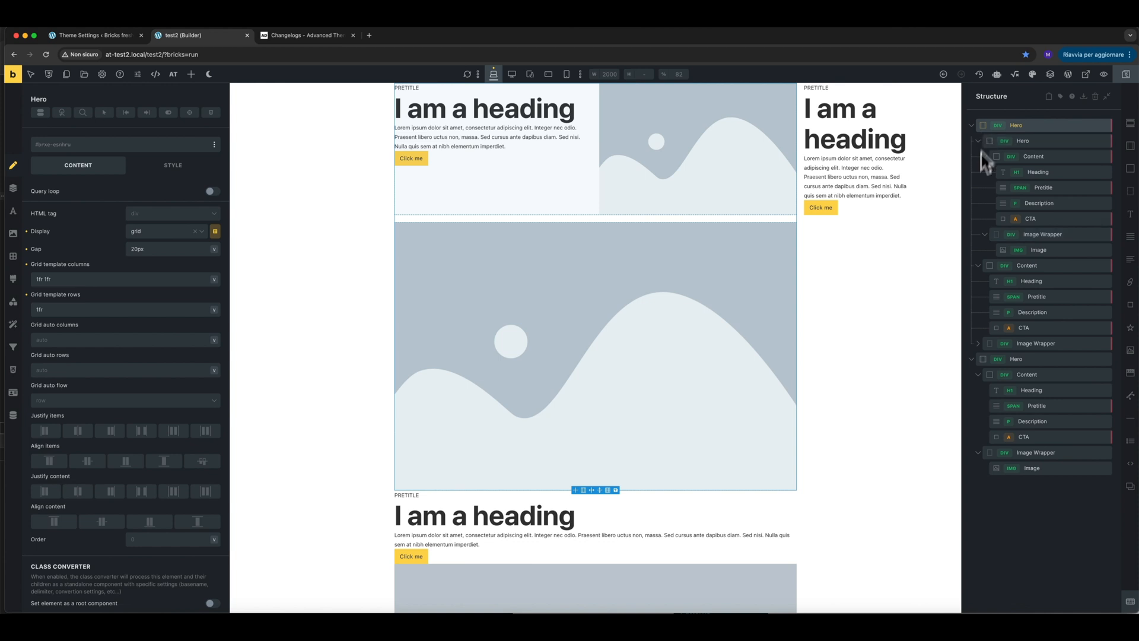
{"action": "scroll", "coordinate": [878, 280], "scroll_direction": "down", "scroll_amount": 1}
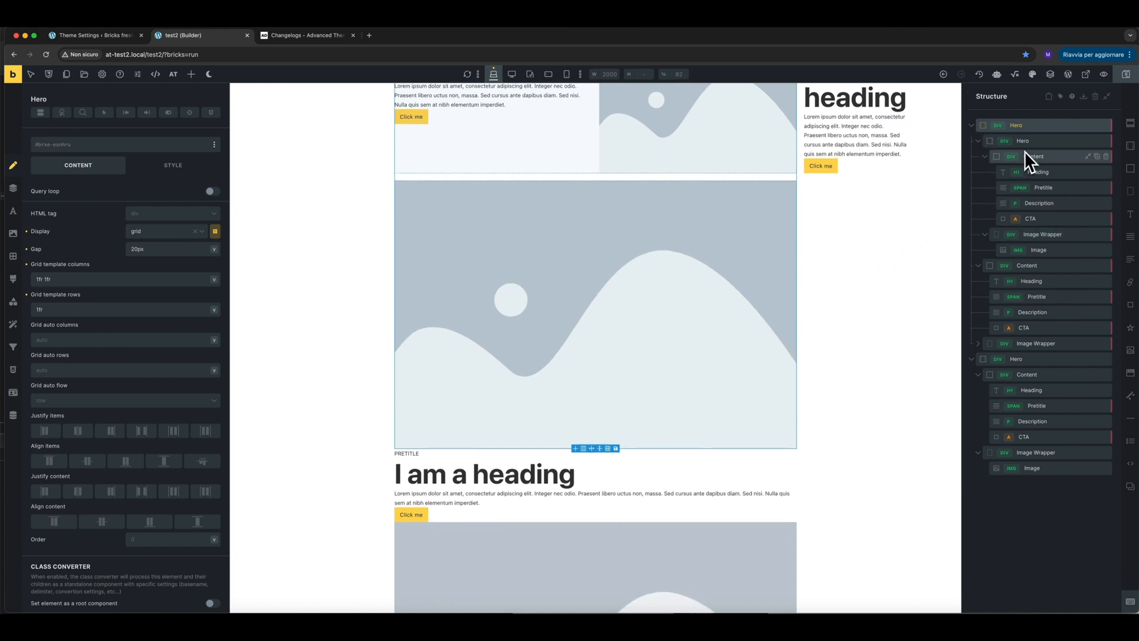
{"action": "key", "text": "super+z"}
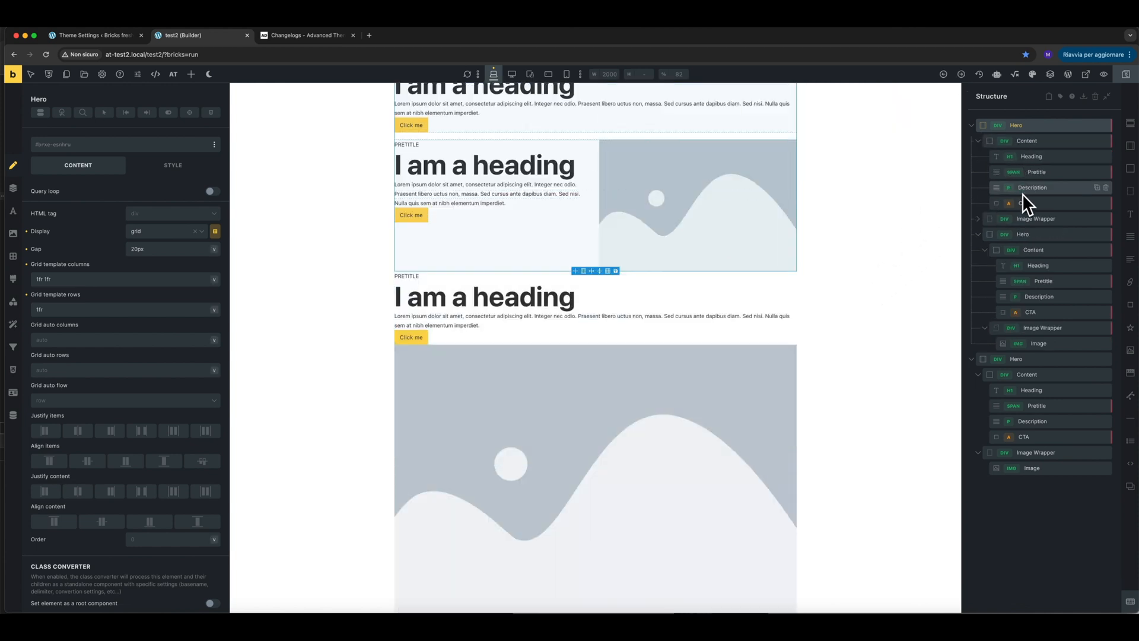
{"action": "key", "text": "super+z"}
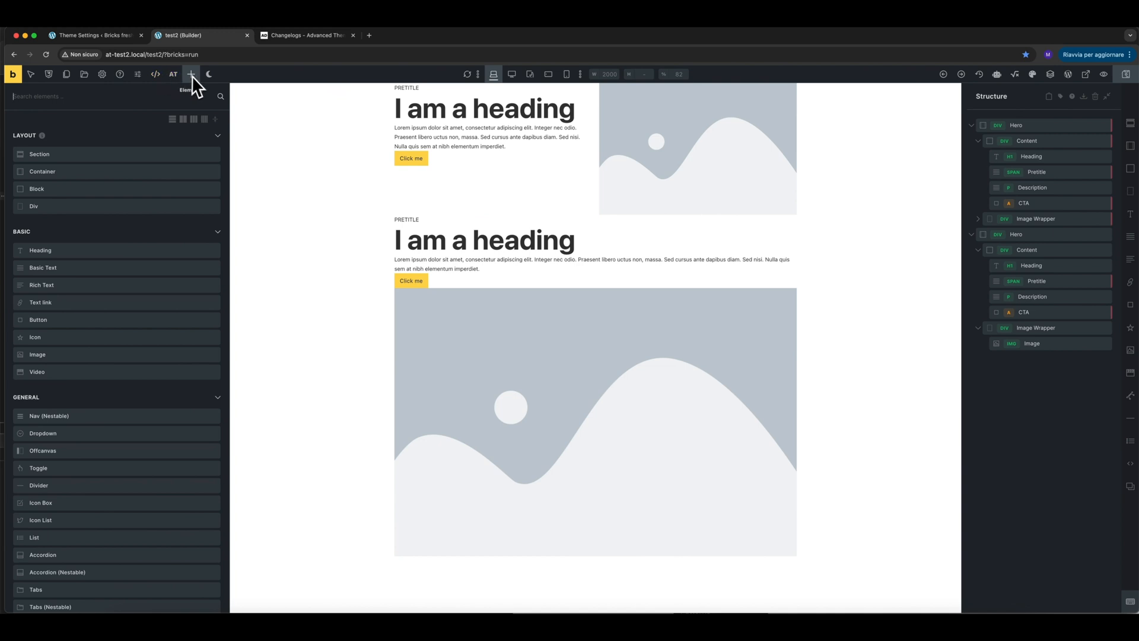
Step: Insert Hero 2 from the Nested Elements Library at the root level, below the existing Heroes, and select it
{"action": "left_click", "coordinate": [173, 77]}
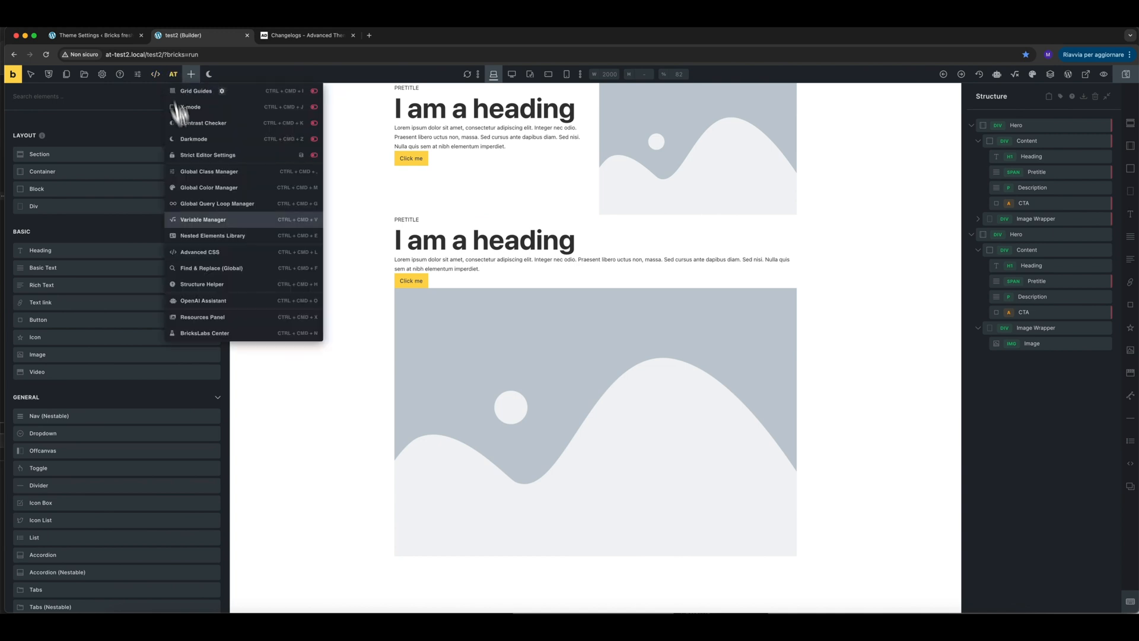
{"action": "left_click", "coordinate": [224, 232]}
{"action": "left_click", "coordinate": [255, 219]}
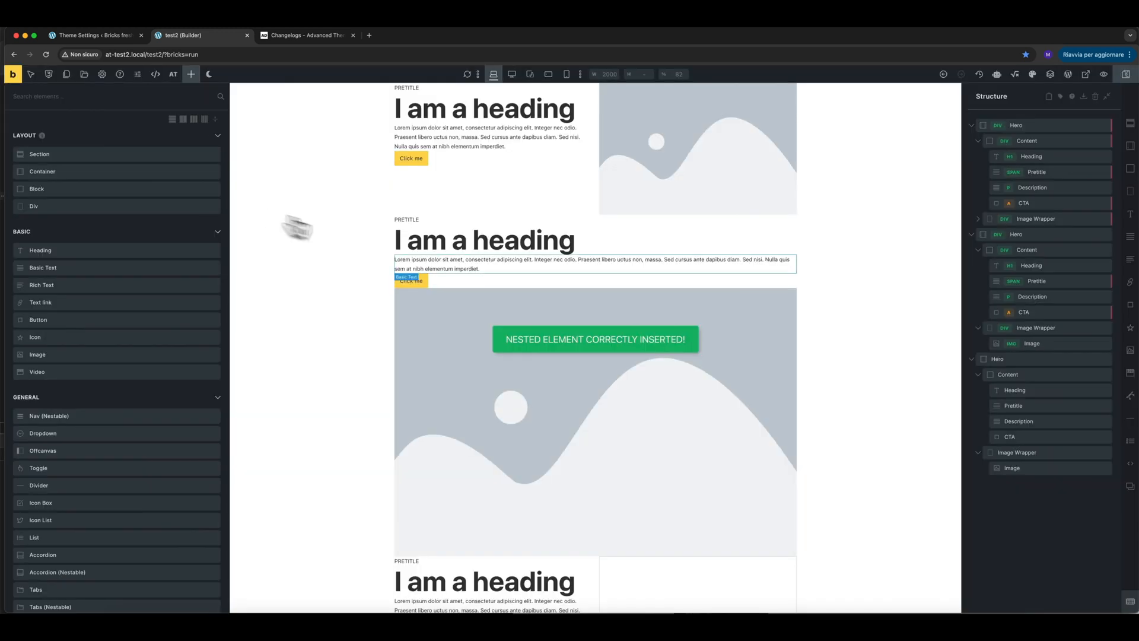
{"action": "scroll", "coordinate": [928, 458], "scroll_direction": "down", "scroll_amount": 1}
{"action": "scroll", "coordinate": [926, 459], "scroll_direction": "down", "scroll_amount": 1}
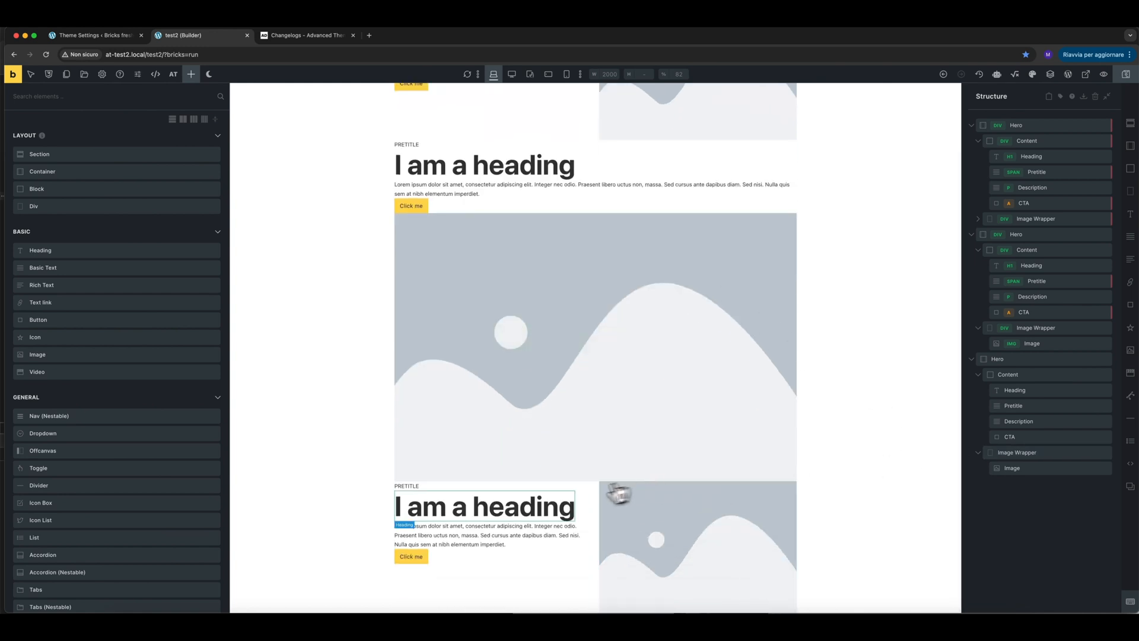
{"action": "left_click", "coordinate": [1016, 360]}
{"action": "scroll", "coordinate": [687, 554], "scroll_direction": "down", "scroll_amount": 1}
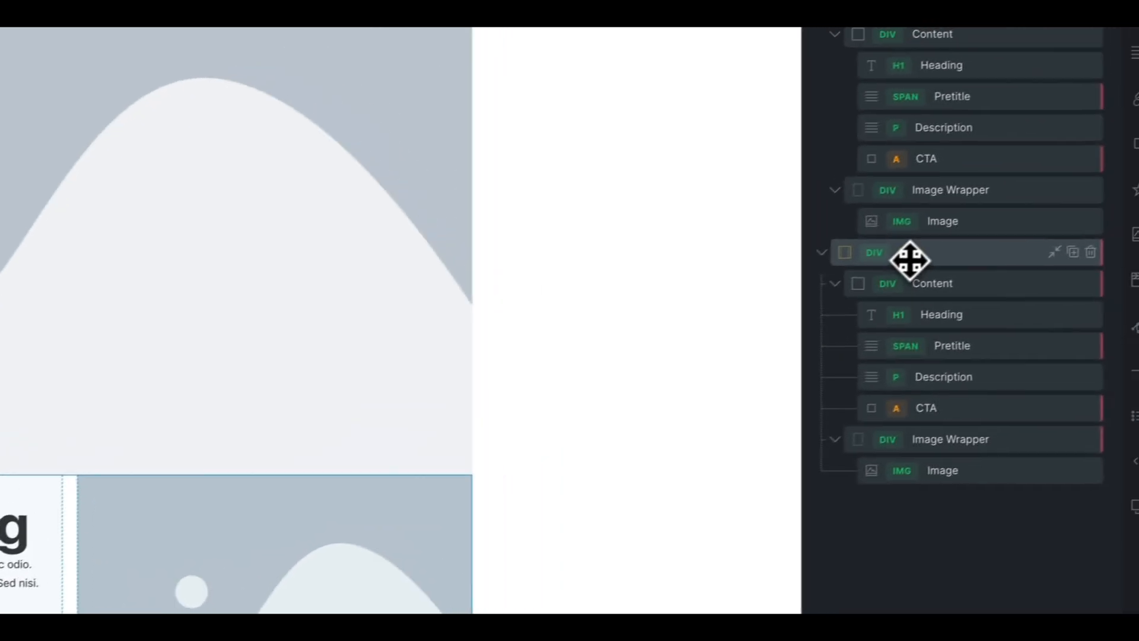
{"action": "right_click", "coordinate": [1070, 201]}
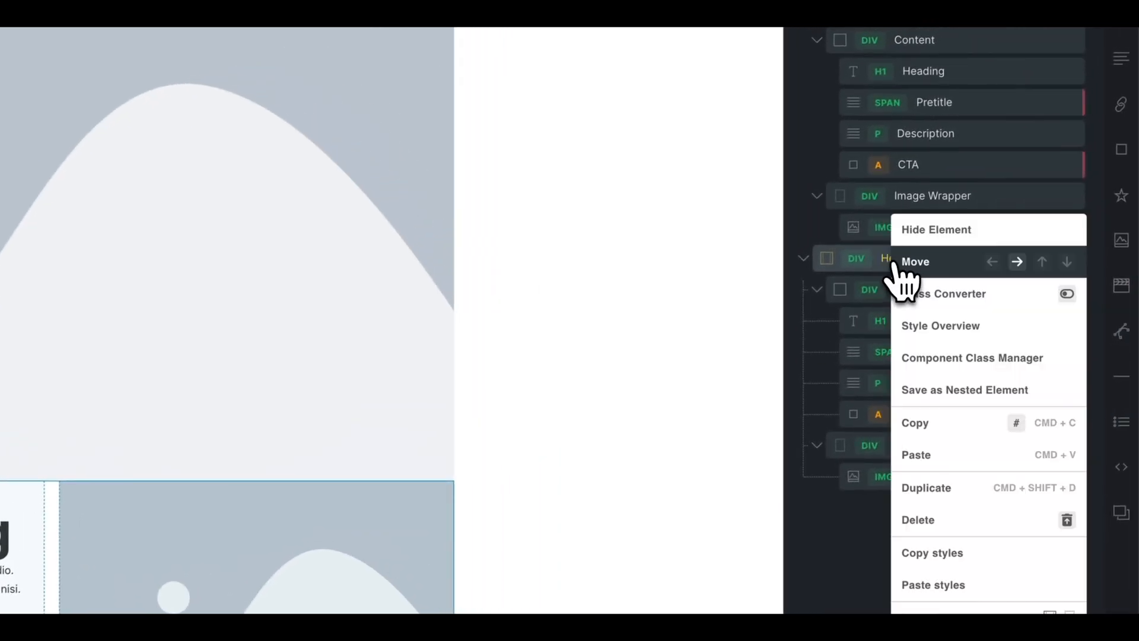
{"action": "left_click", "coordinate": [936, 391]}
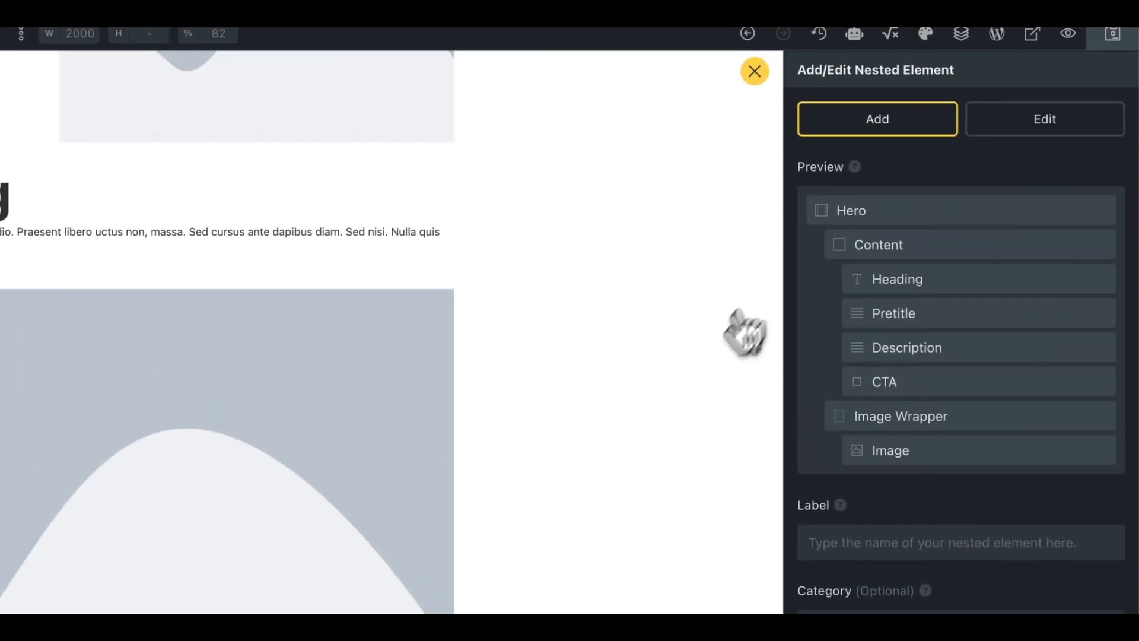
{"action": "left_click", "coordinate": [692, 388]}
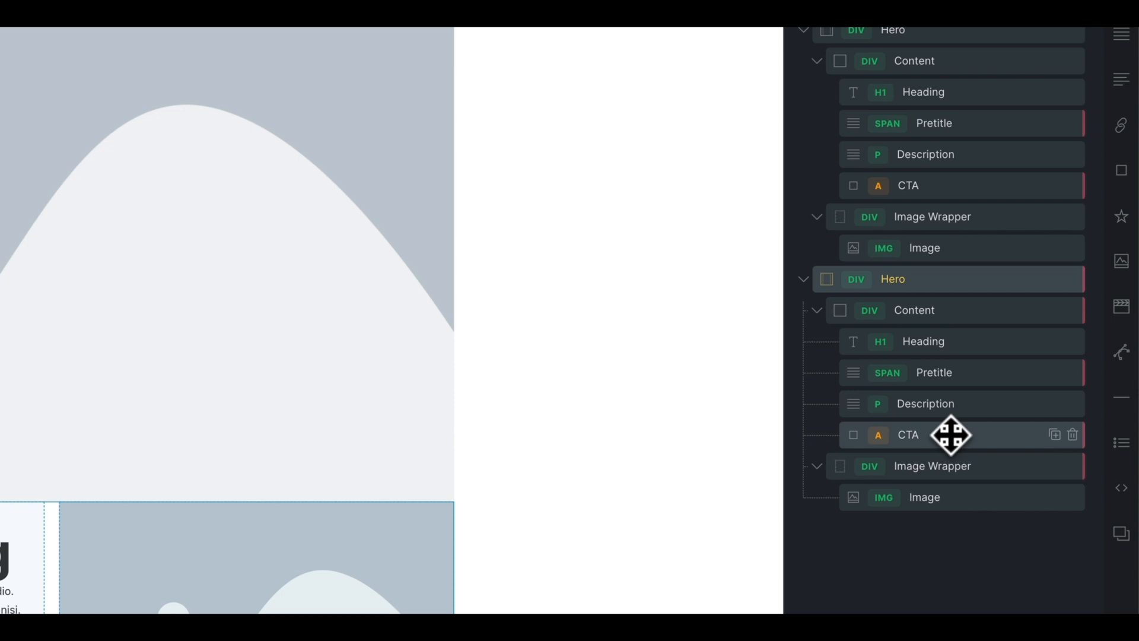
Step: Add an Image, an Icon and a Text link element after the CTA in the last Hero's Content block
{"action": "left_click", "coordinate": [940, 434]}
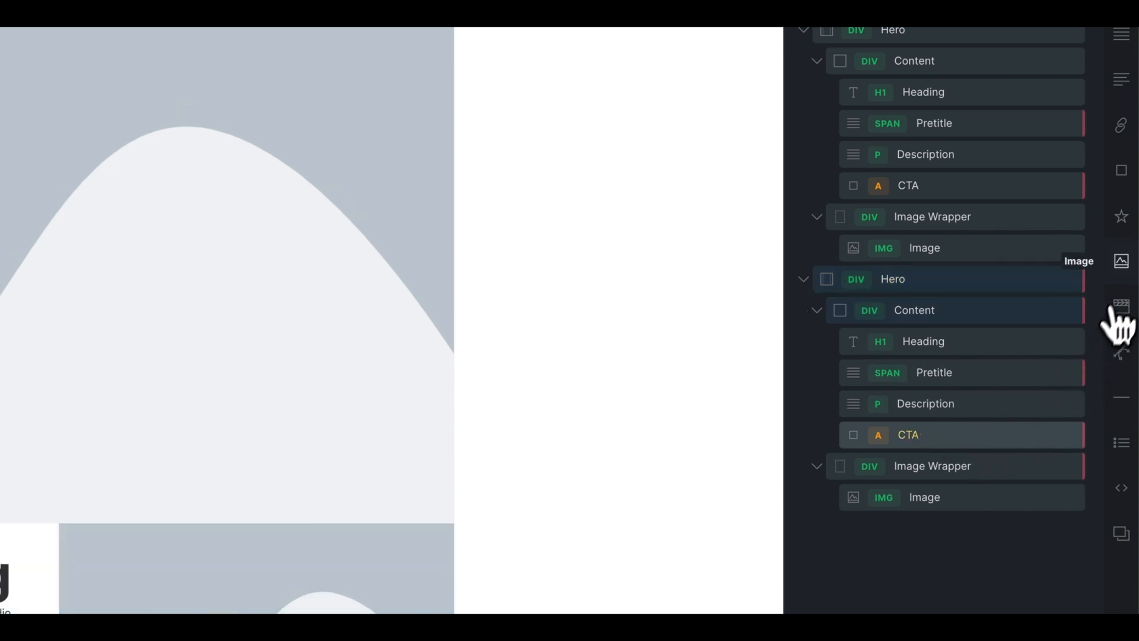
{"action": "left_click", "coordinate": [1123, 261]}
{"action": "left_click", "coordinate": [1122, 217]}
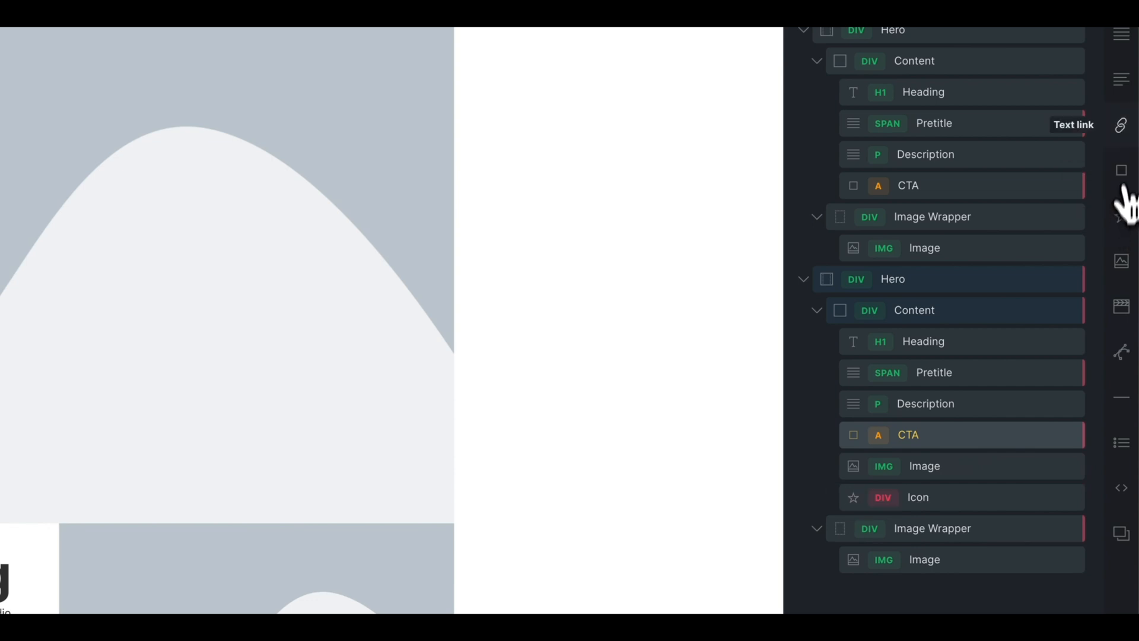
{"action": "left_click", "coordinate": [1122, 126]}
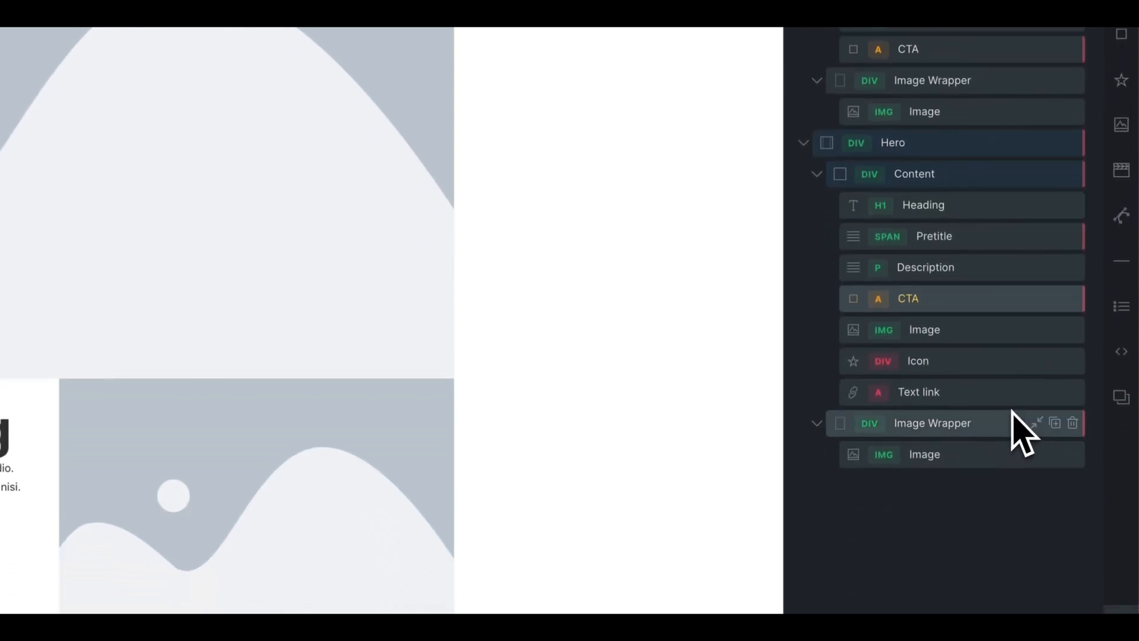
Step: Set up the extended Hero to overwrite an existing nested element in Edit mode, choosing Hero 2 (hero) as the component
{"action": "right_click", "coordinate": [912, 145]}
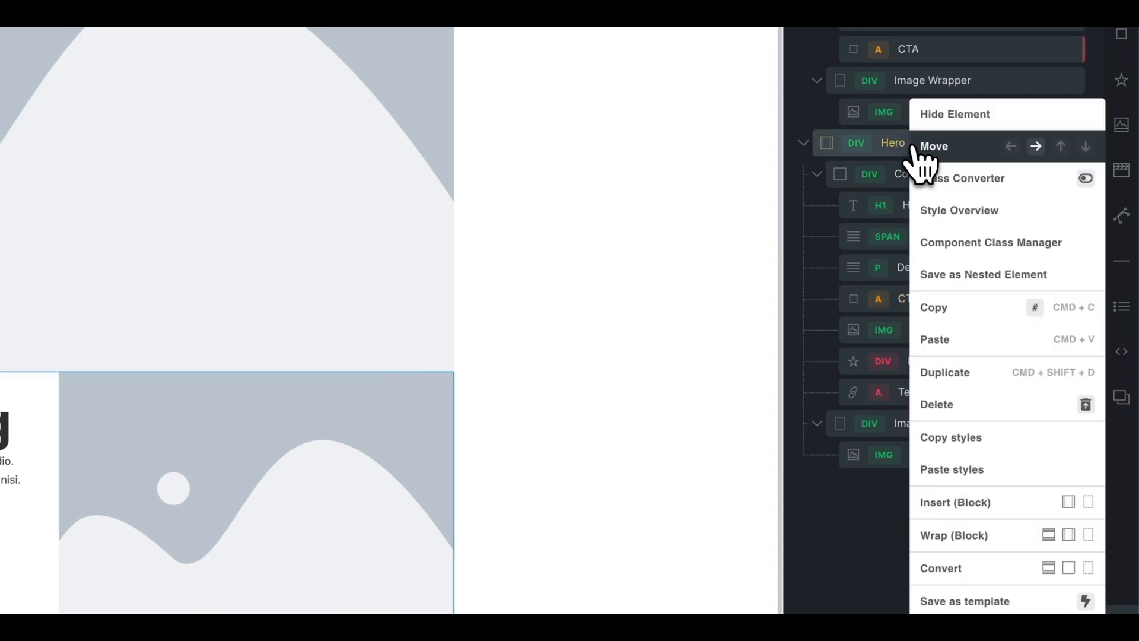
{"action": "left_click", "coordinate": [924, 279]}
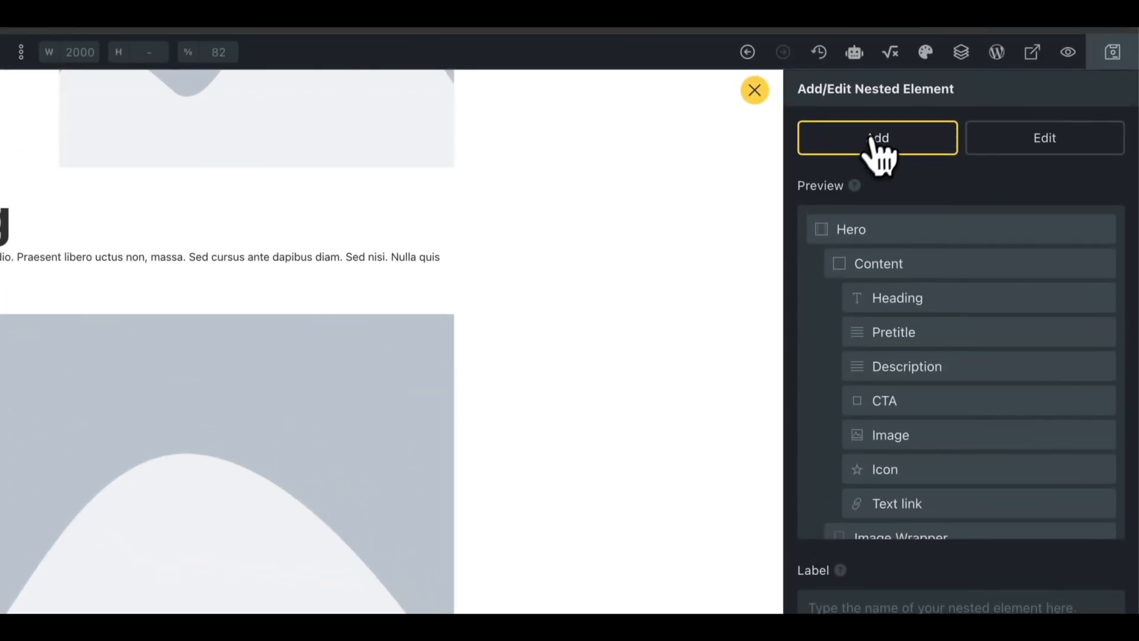
{"action": "left_click", "coordinate": [1028, 142]}
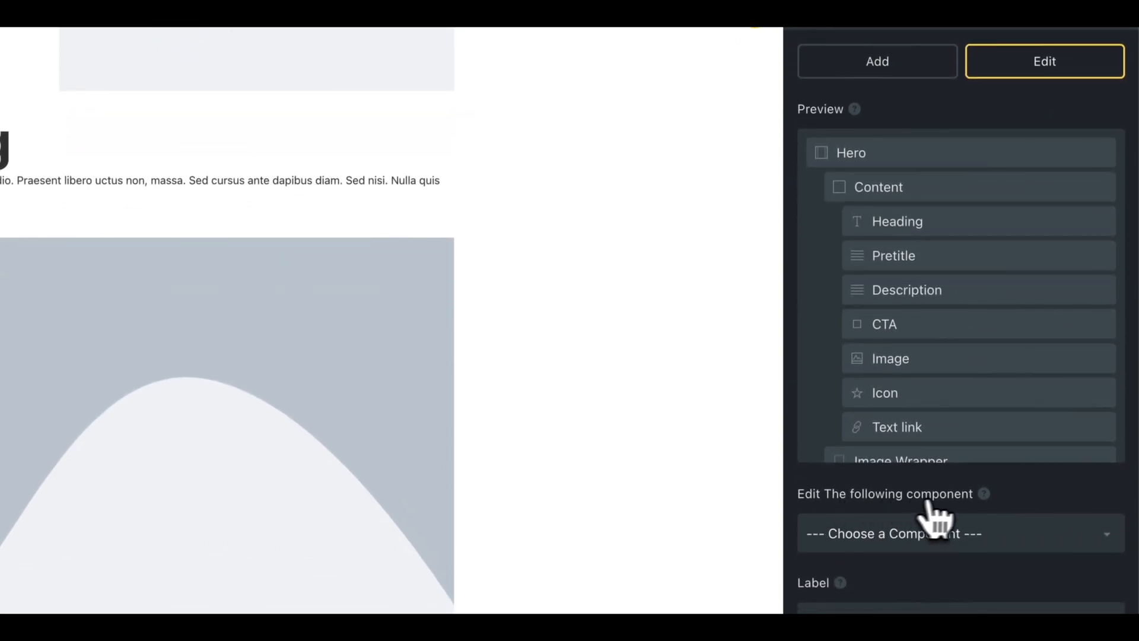
{"action": "scroll", "coordinate": [949, 320], "scroll_direction": "down", "scroll_amount": 2}
{"action": "scroll", "coordinate": [953, 275], "scroll_direction": "up", "scroll_amount": 1}
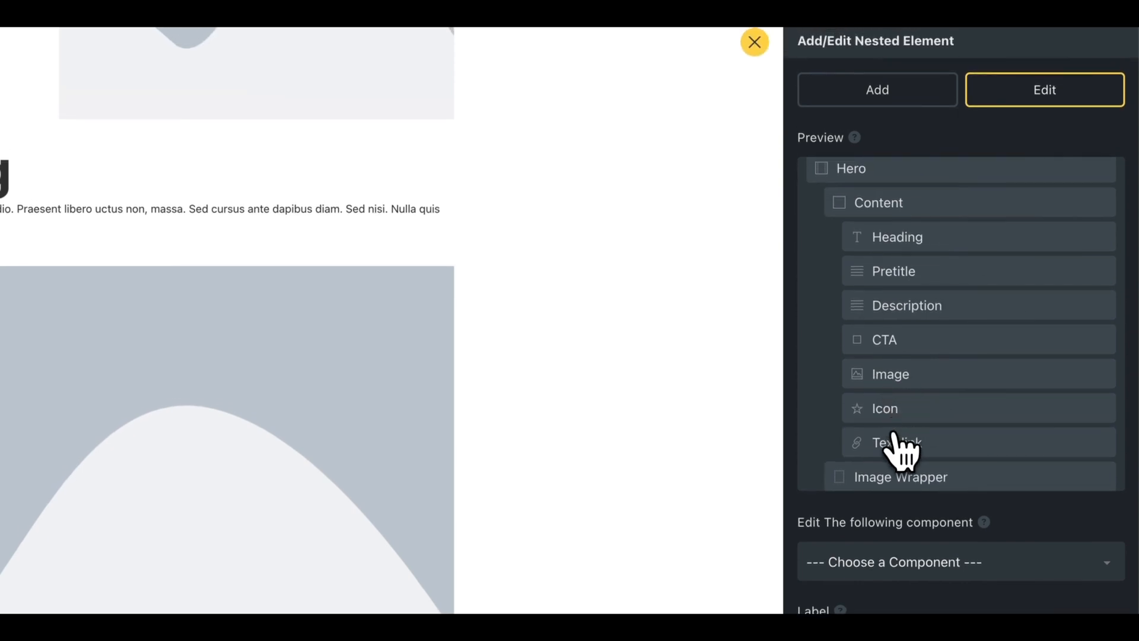
{"action": "scroll", "coordinate": [902, 439], "scroll_direction": "down", "scroll_amount": 6}
{"action": "left_click", "coordinate": [907, 178]}
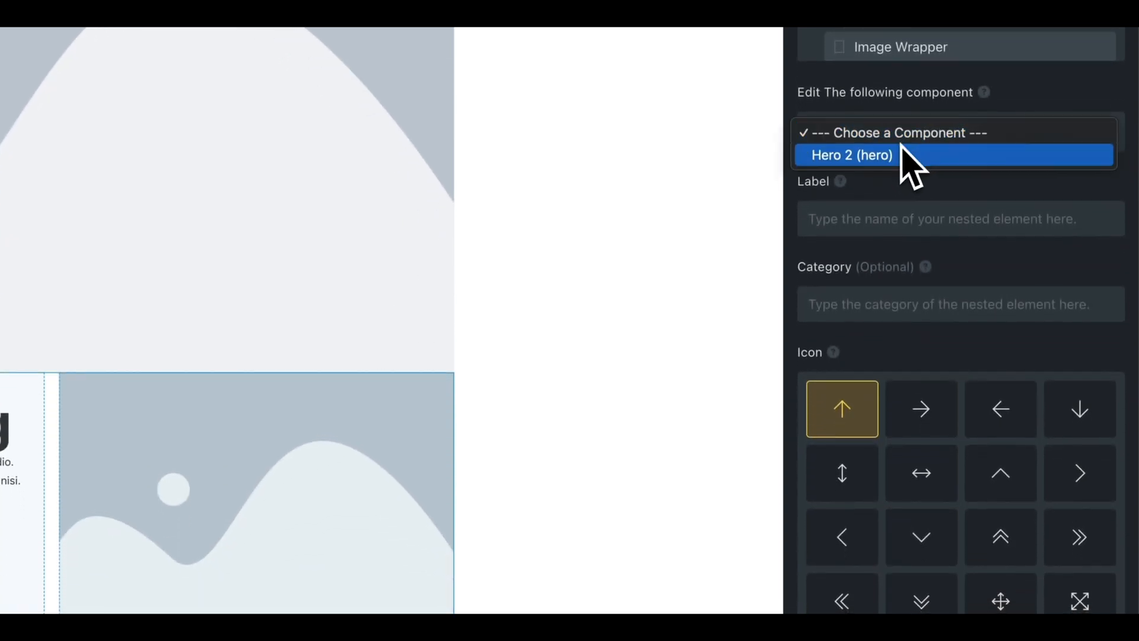
{"action": "left_click", "coordinate": [862, 156]}
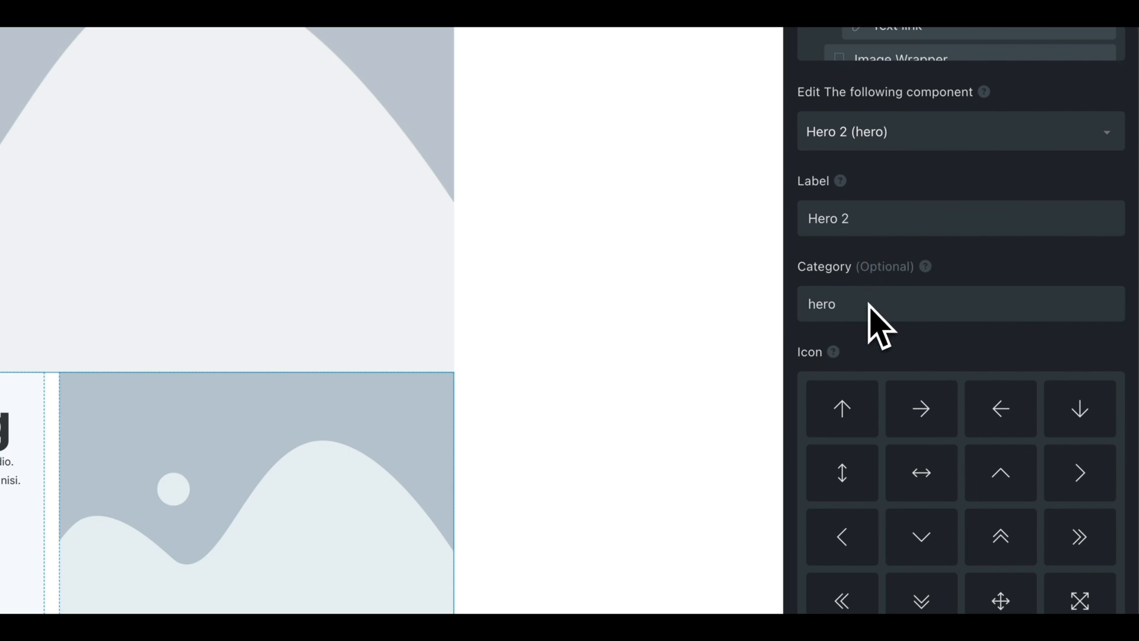
Step: Change the nested element's label to "Hero" followed by a first name, keep the star icon, and save the edit
{"action": "left_click", "coordinate": [870, 218]}
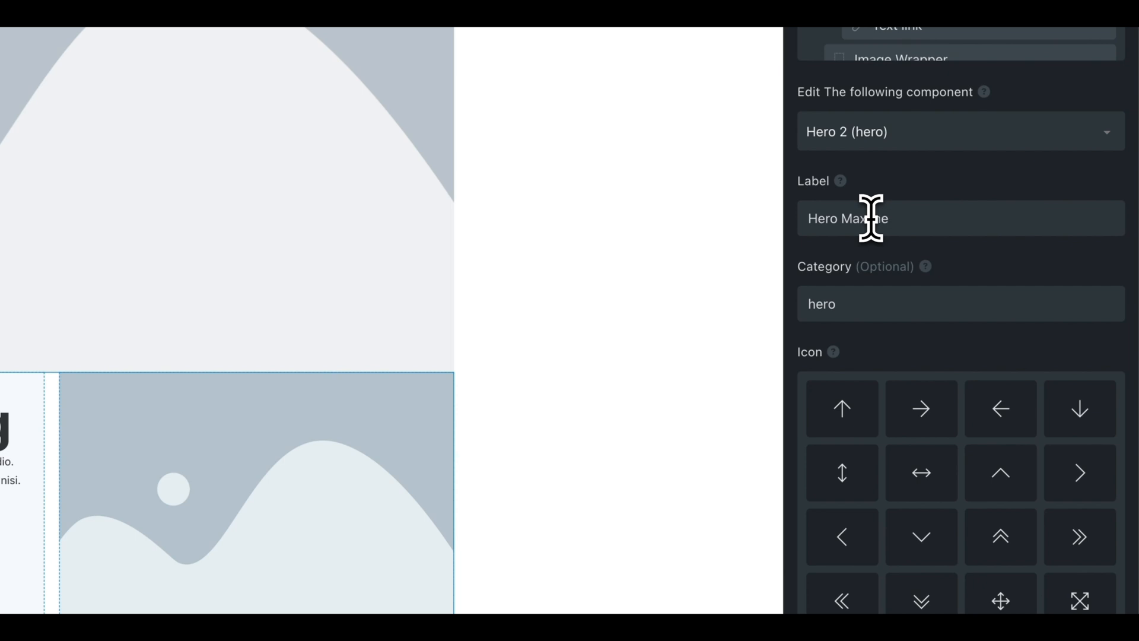
{"action": "scroll", "coordinate": [979, 457], "scroll_direction": "down", "scroll_amount": 5}
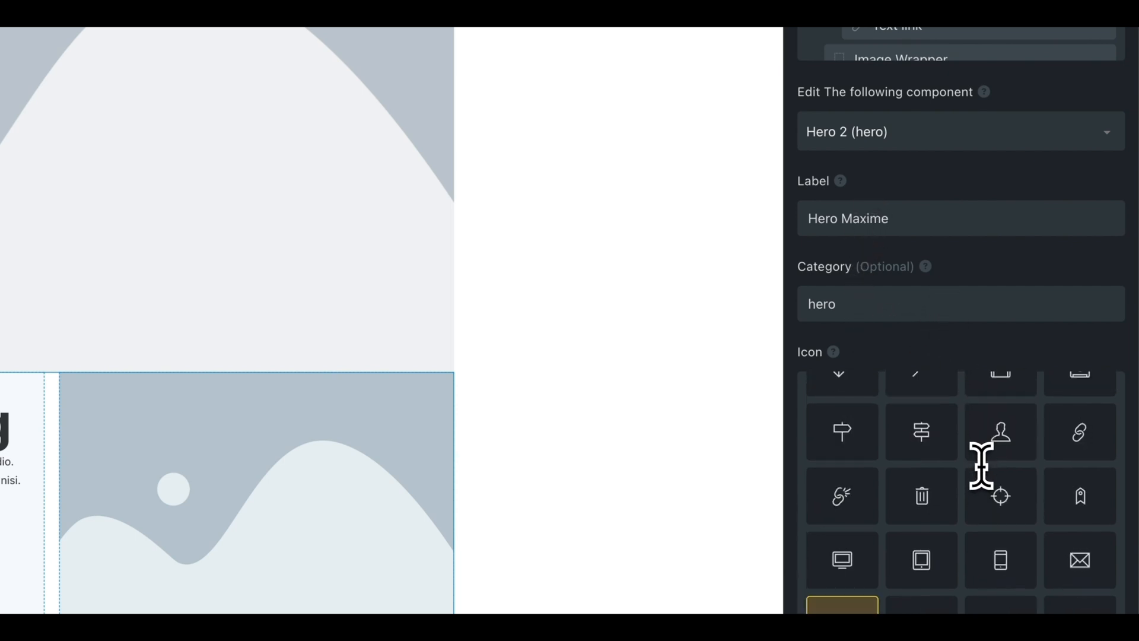
{"action": "scroll", "coordinate": [982, 465], "scroll_direction": "down", "scroll_amount": 3}
{"action": "scroll", "coordinate": [1032, 287], "scroll_direction": "down", "scroll_amount": 2}
{"action": "scroll", "coordinate": [979, 584], "scroll_direction": "down", "scroll_amount": 1}
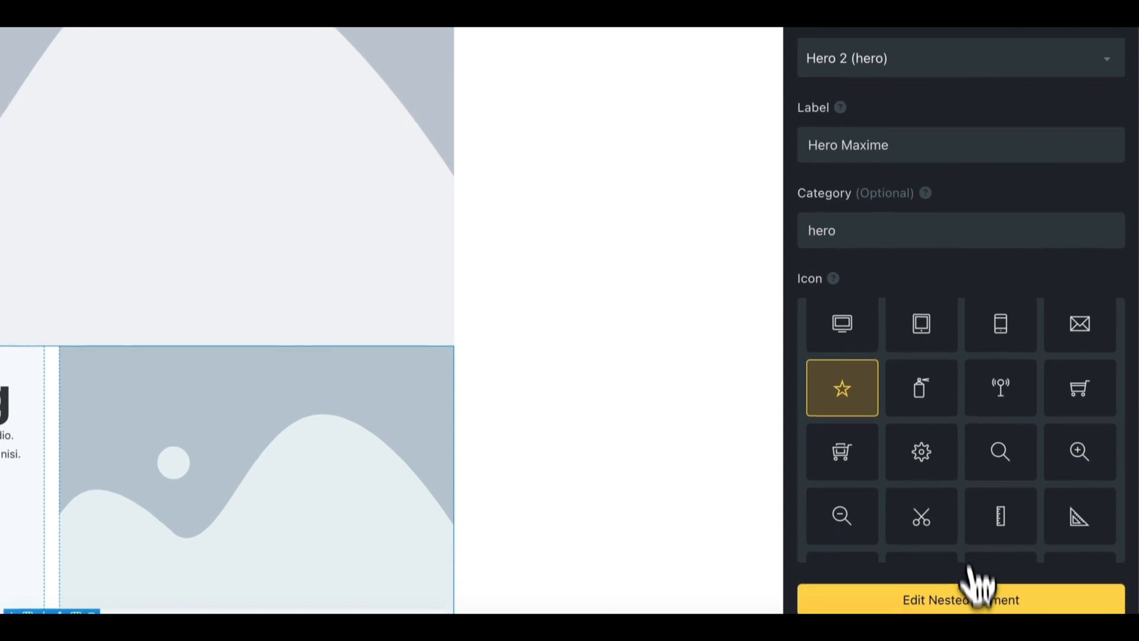
{"action": "left_click", "coordinate": [971, 600]}
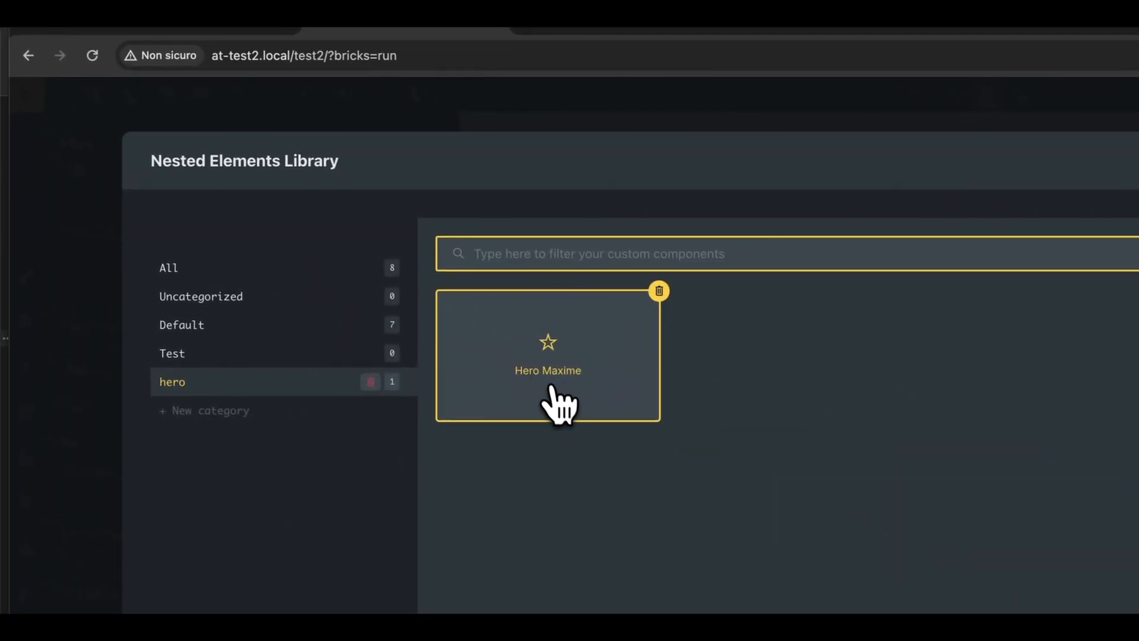
{"action": "left_click", "coordinate": [554, 391]}
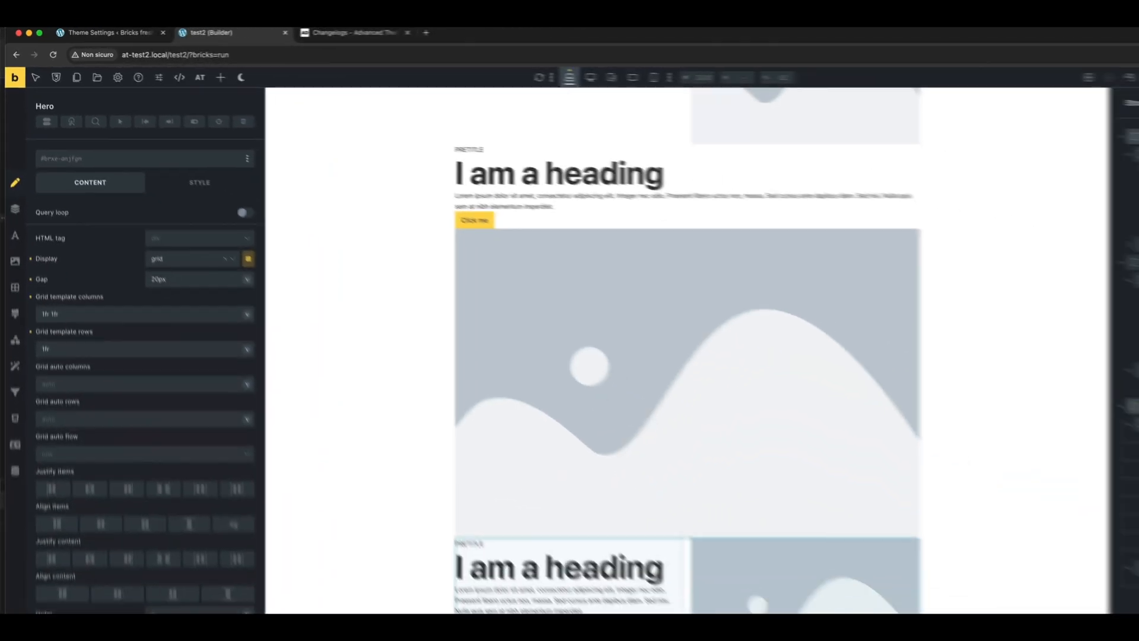
Step: Delete all the Heroes from the page structure to empty the canvas
{"action": "left_click", "coordinate": [1119, 127]}
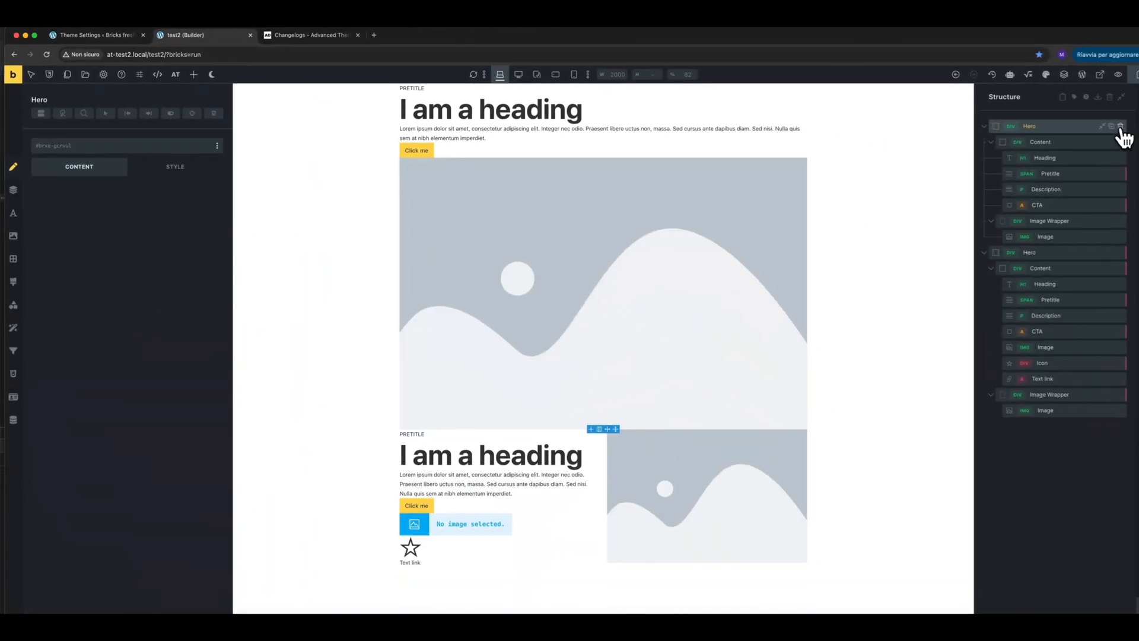
{"action": "left_click", "coordinate": [1107, 127]}
{"action": "left_click", "coordinate": [1107, 126]}
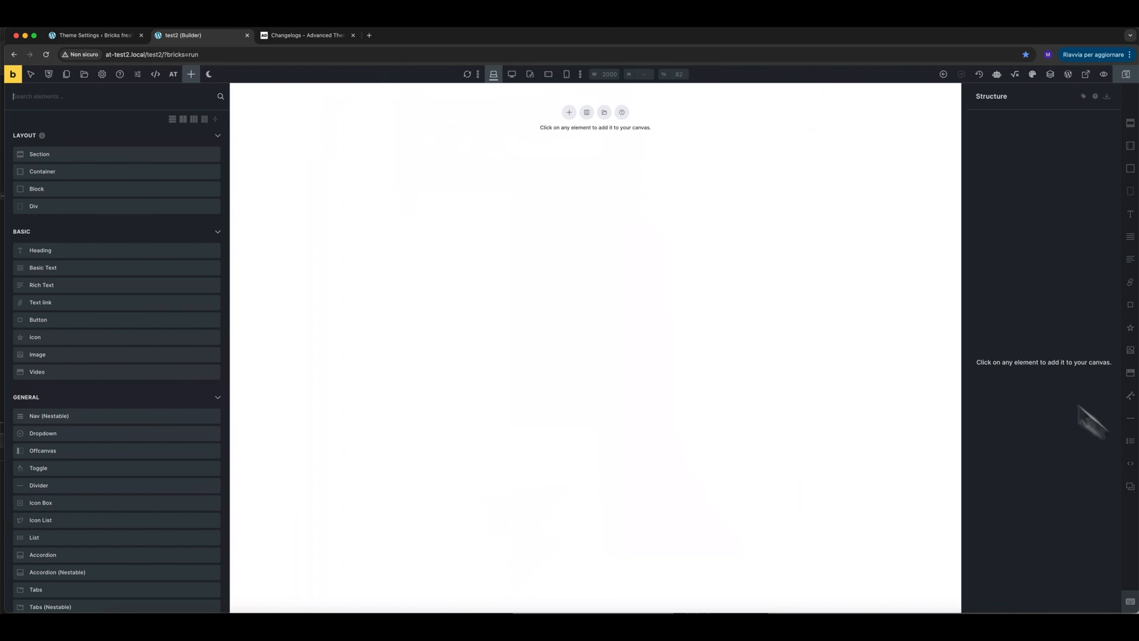
Step: Insert the edited Hero from the Nested Elements Library's hero category onto the empty page
{"action": "left_click", "coordinate": [181, 76]}
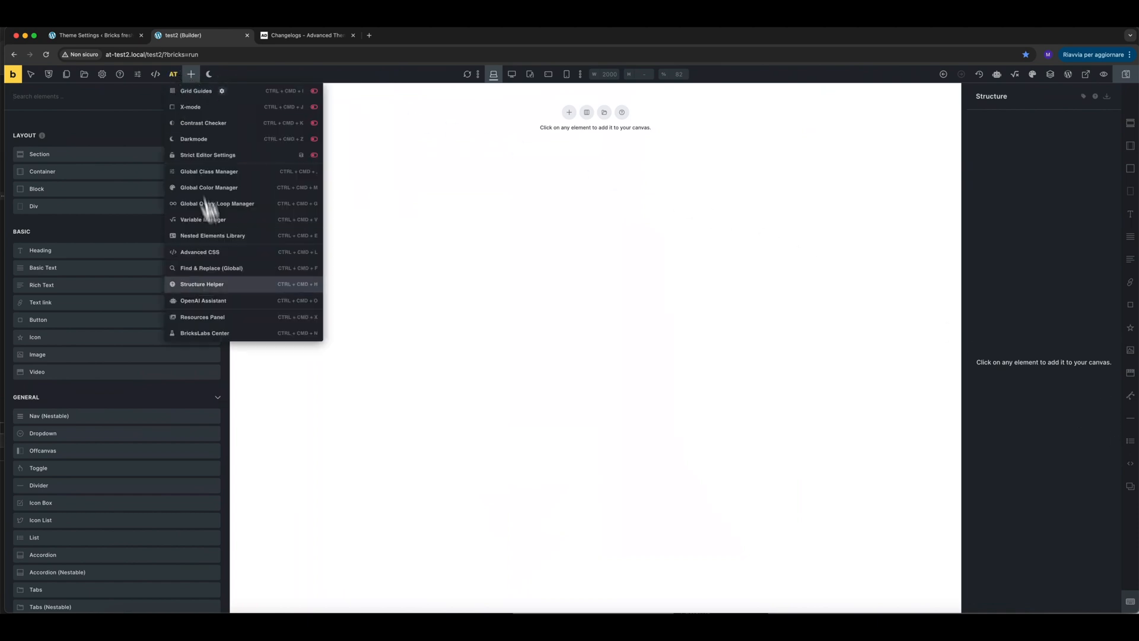
{"action": "left_click", "coordinate": [243, 236]}
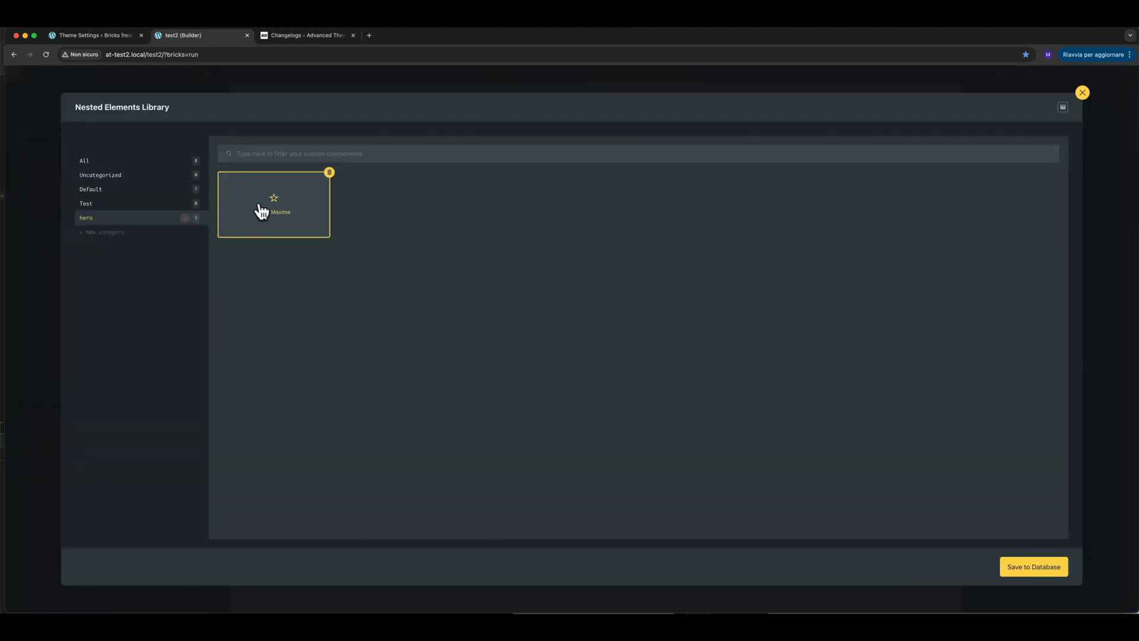
{"action": "left_click", "coordinate": [272, 209]}
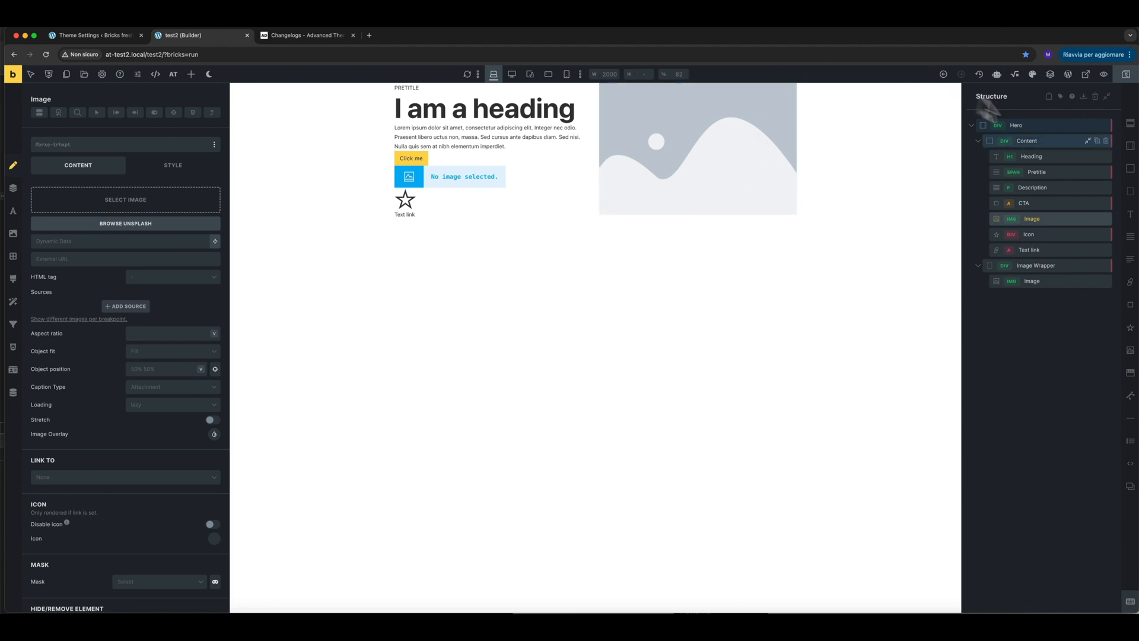
Step: Open the form for saving the Hero as a nested element, review it, and close it without saving
{"action": "right_click", "coordinate": [1041, 128]}
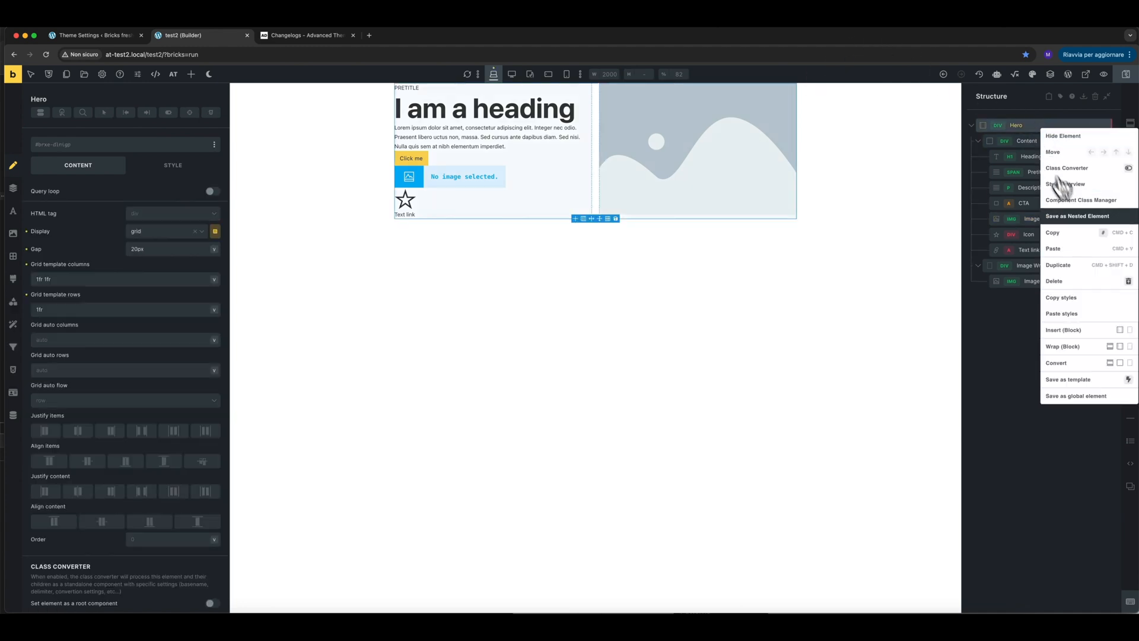
{"action": "left_click", "coordinate": [1079, 219]}
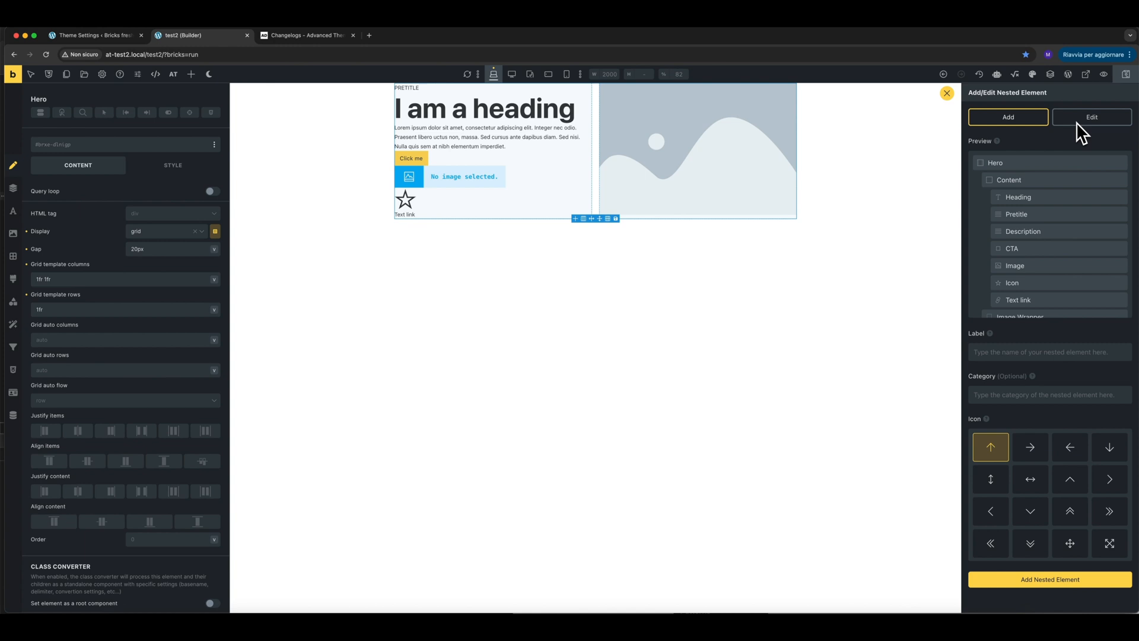
{"action": "left_click", "coordinate": [944, 198]}
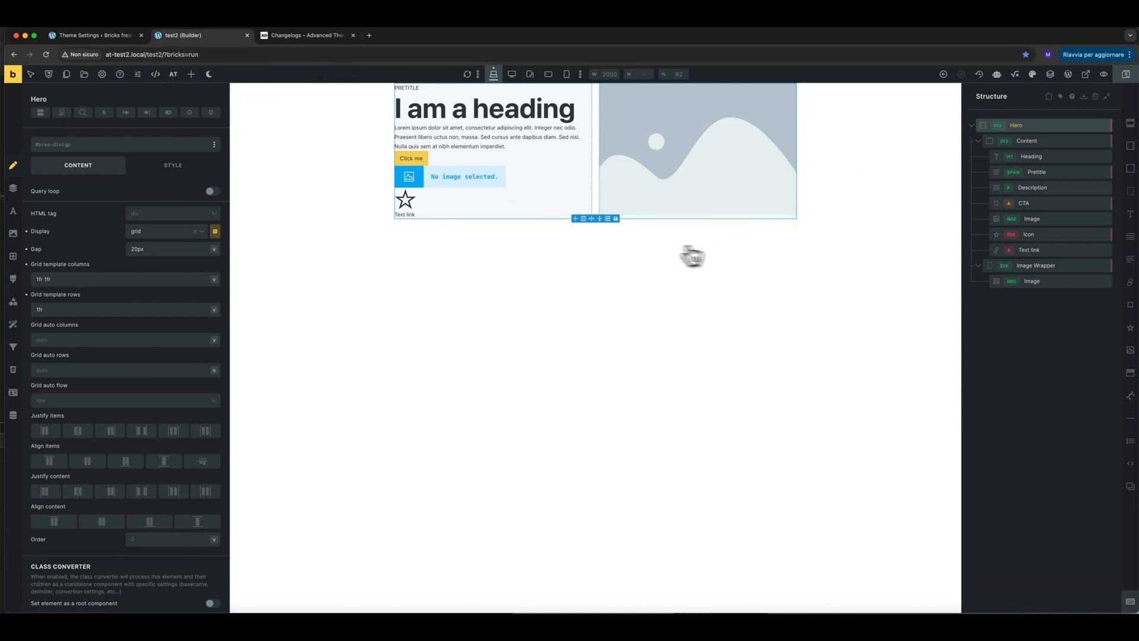
Step: Enable the Nested Elements shortcut in the Structure Panel builder tweaks of the Advanced Themer Theme Settings and save the settings
{"action": "left_click", "coordinate": [117, 39]}
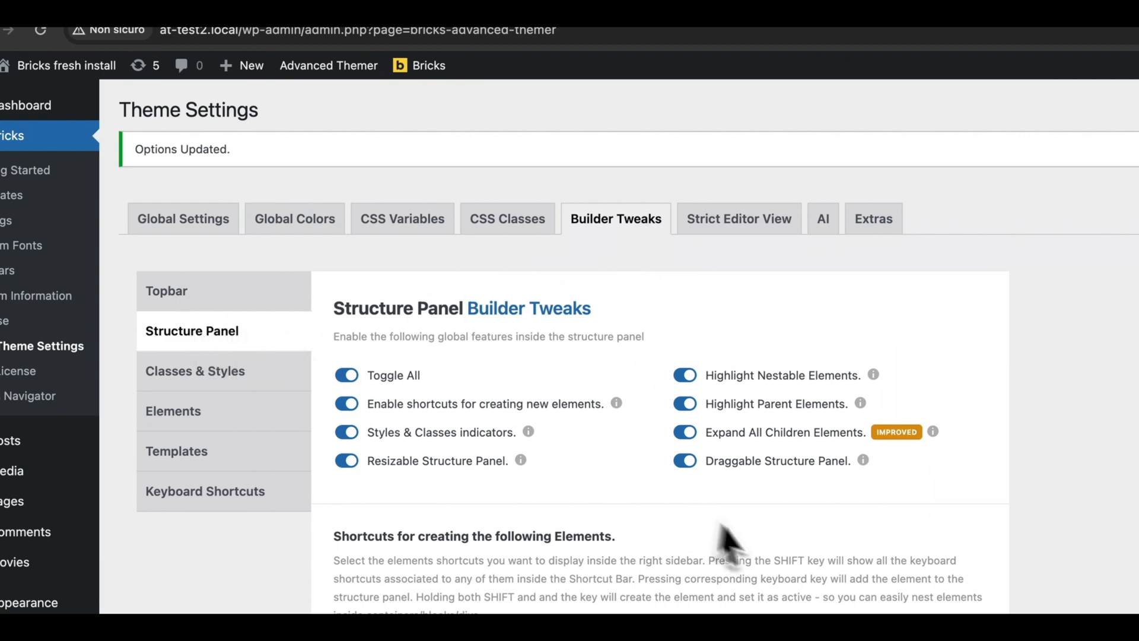
{"action": "scroll", "coordinate": [753, 557], "scroll_direction": "down", "scroll_amount": 3}
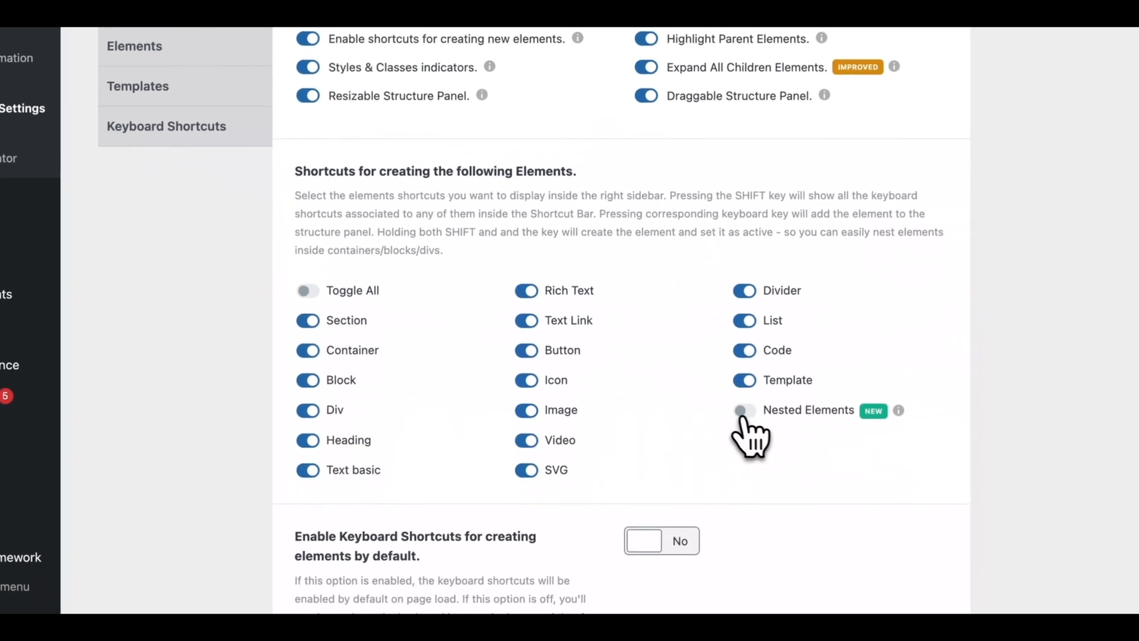
{"action": "left_click", "coordinate": [741, 410]}
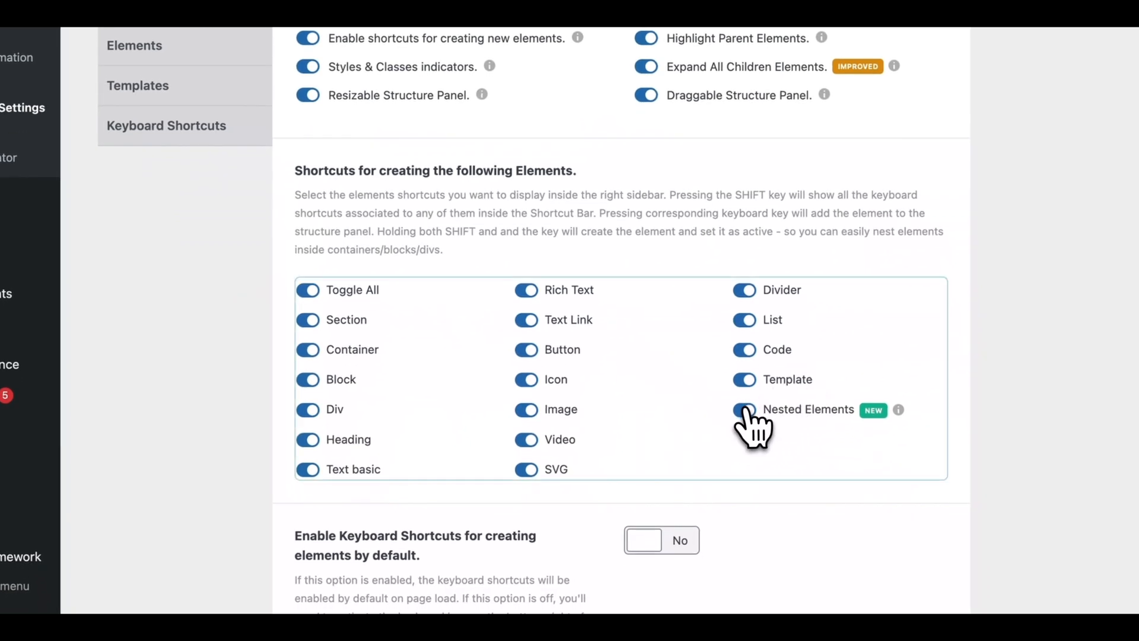
{"action": "scroll", "coordinate": [748, 430], "scroll_direction": "down", "scroll_amount": 10}
{"action": "left_click", "coordinate": [128, 504]}
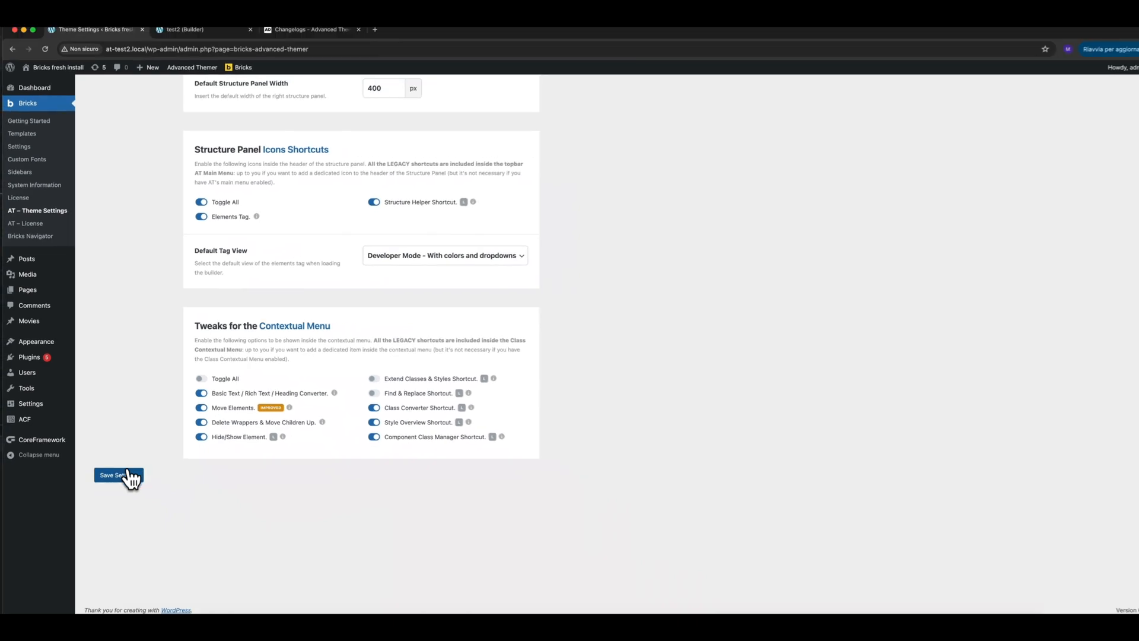
Step: Return to the test2 builder, reload it, and view the Nested Elements Library through the new shortcut before closing it
{"action": "left_click", "coordinate": [211, 34]}
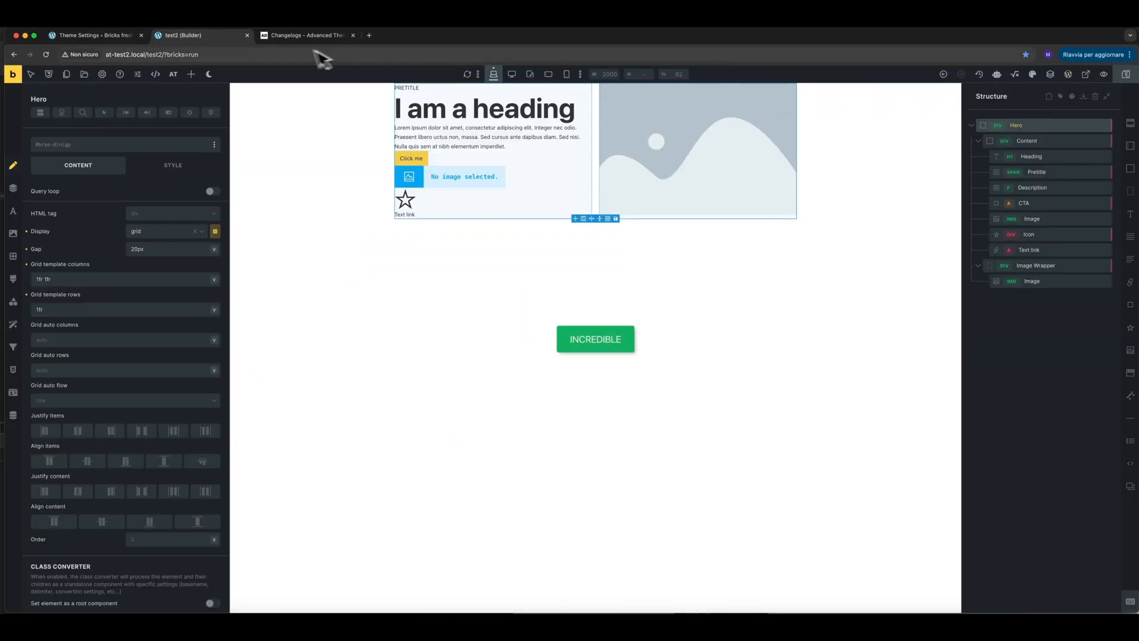
{"action": "left_click", "coordinate": [46, 55]}
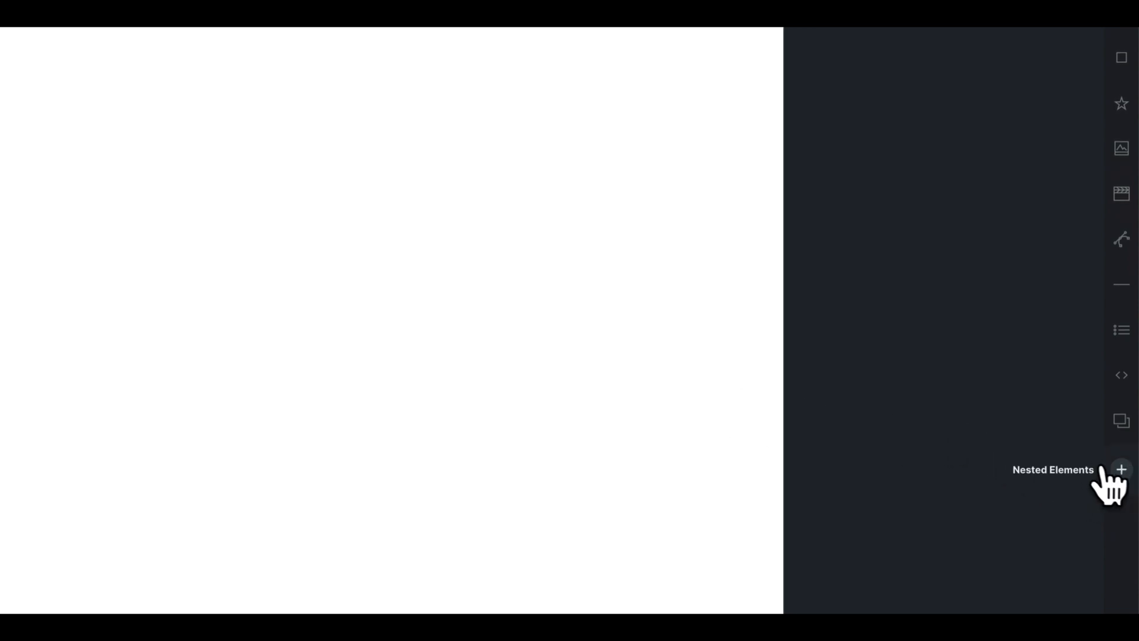
{"action": "left_click", "coordinate": [1121, 470]}
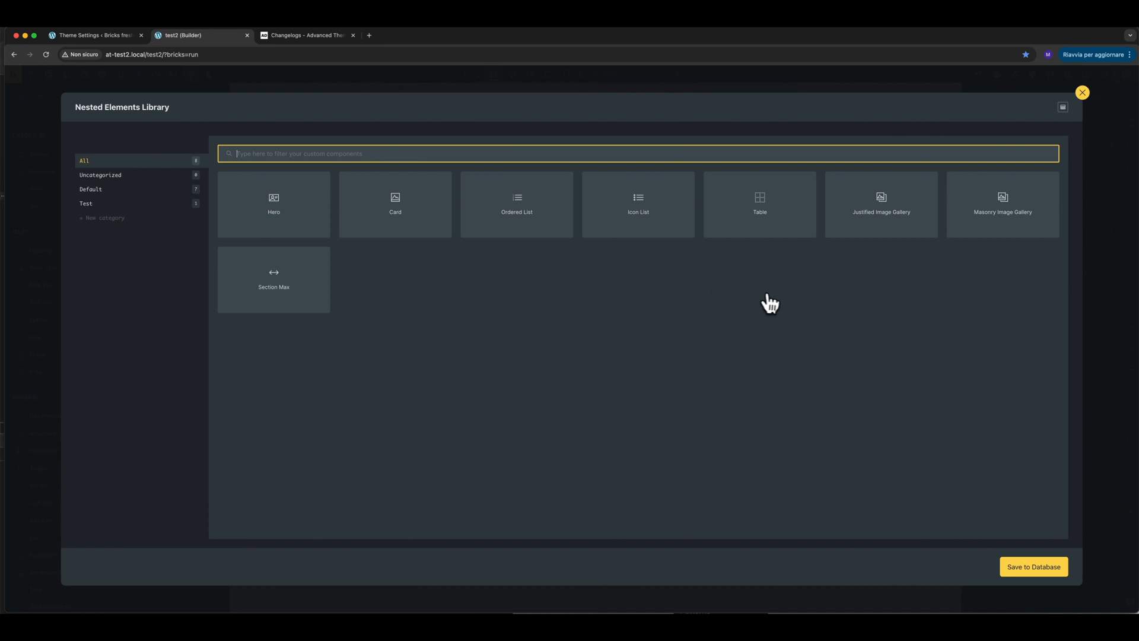
{"action": "left_click", "coordinate": [1087, 300]}
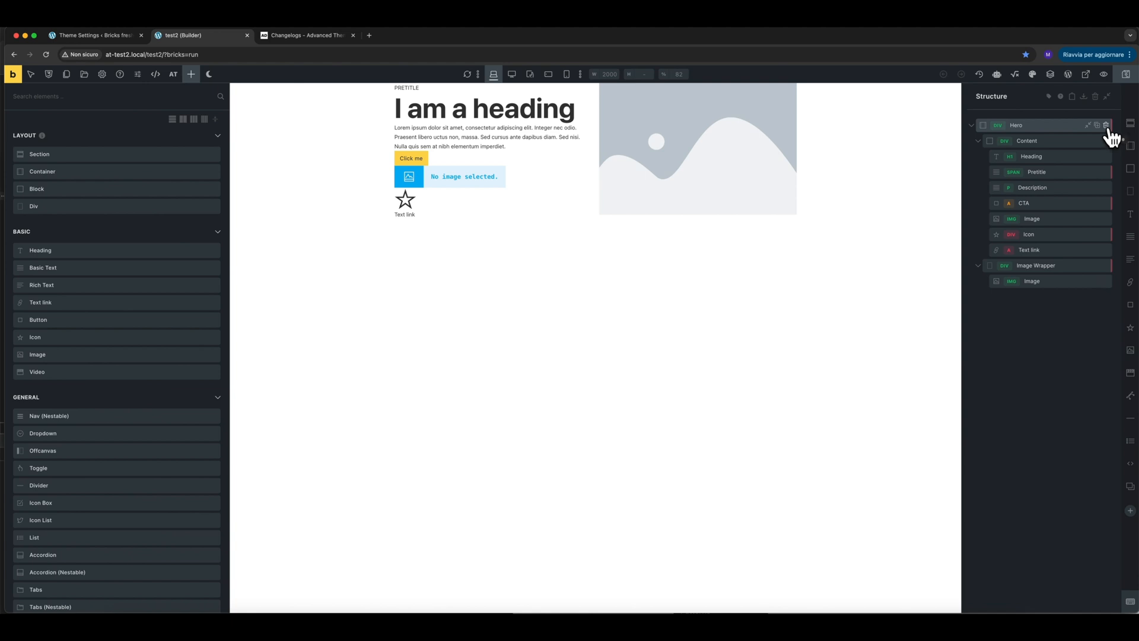
Step: Replace the Hero with a new section and insert the Card nested element into the section's container
{"action": "left_click", "coordinate": [1105, 125]}
{"action": "left_click", "coordinate": [1124, 123]}
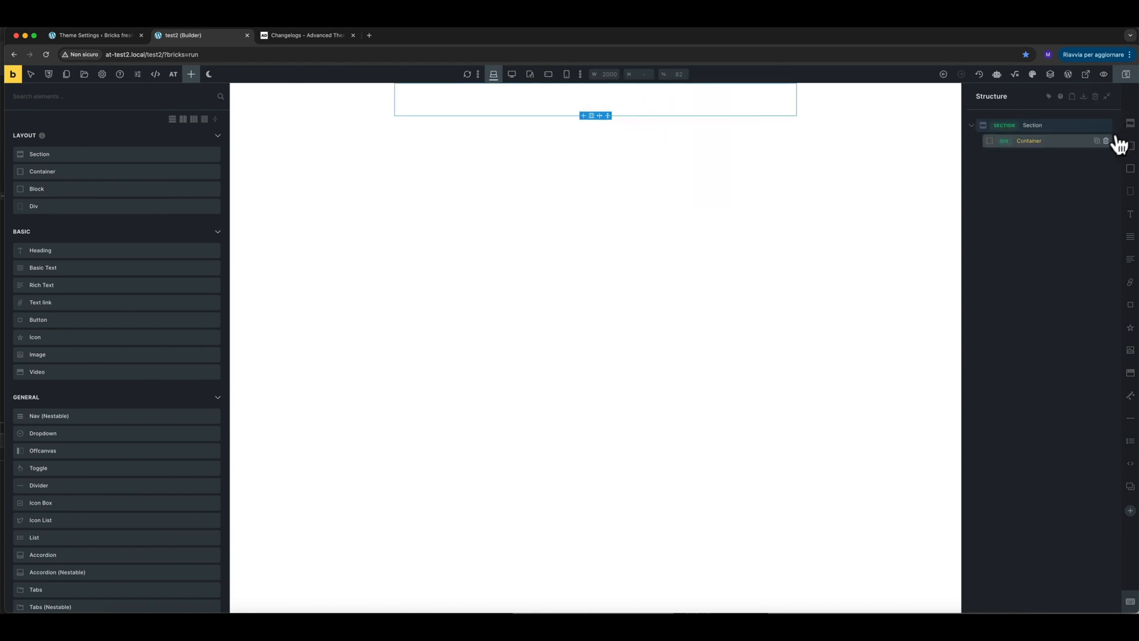
{"action": "left_click", "coordinate": [1070, 142]}
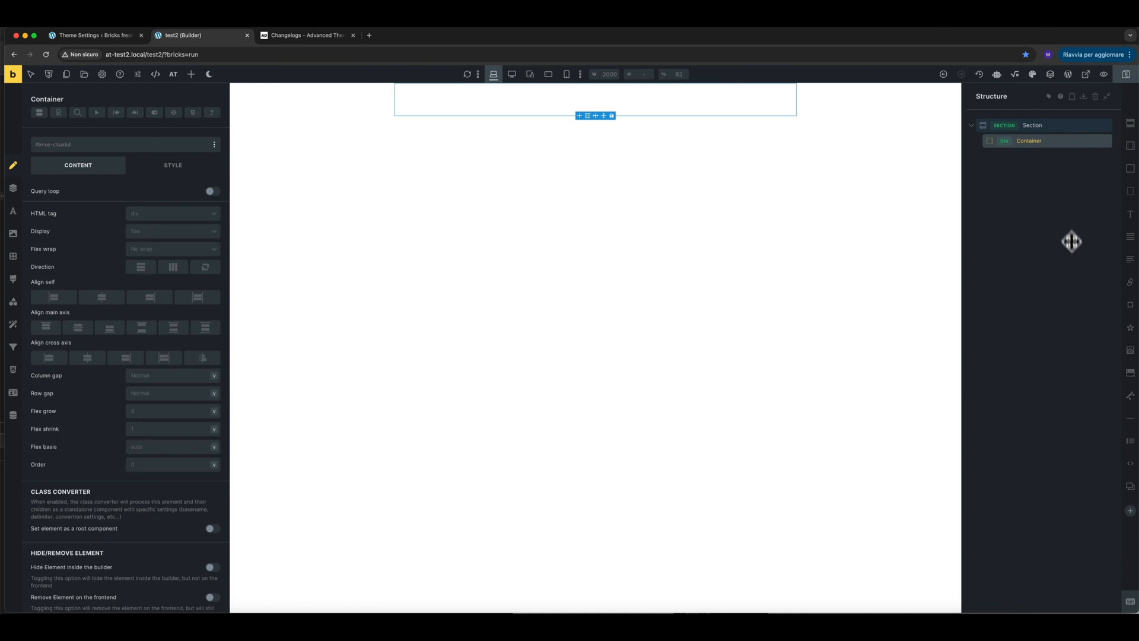
{"action": "left_click", "coordinate": [1130, 510]}
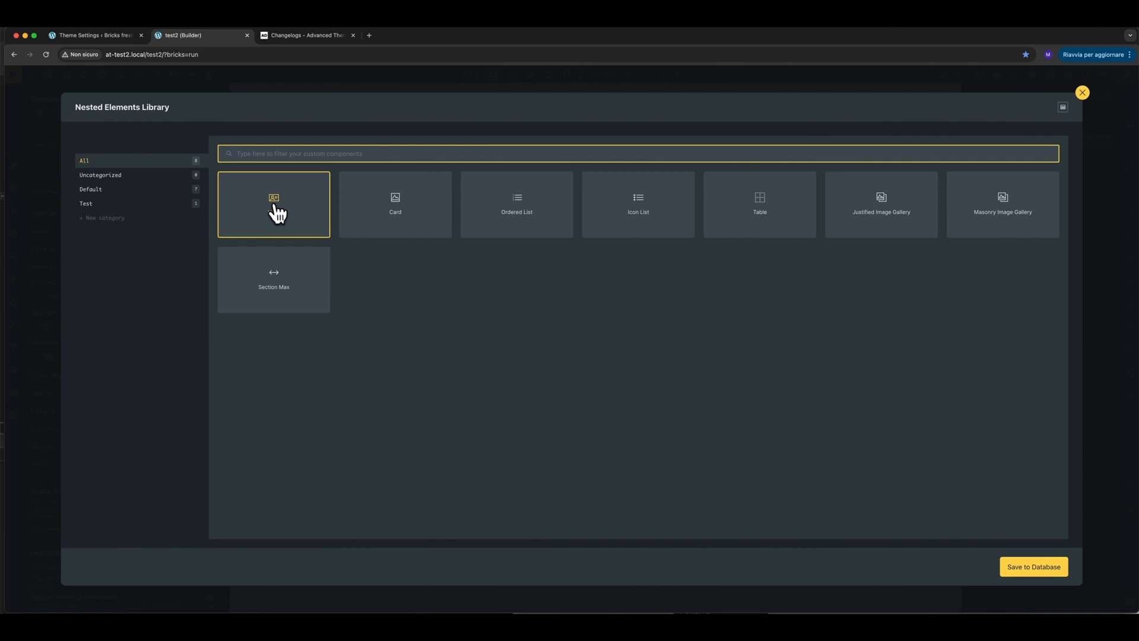
{"action": "left_click", "coordinate": [426, 223]}
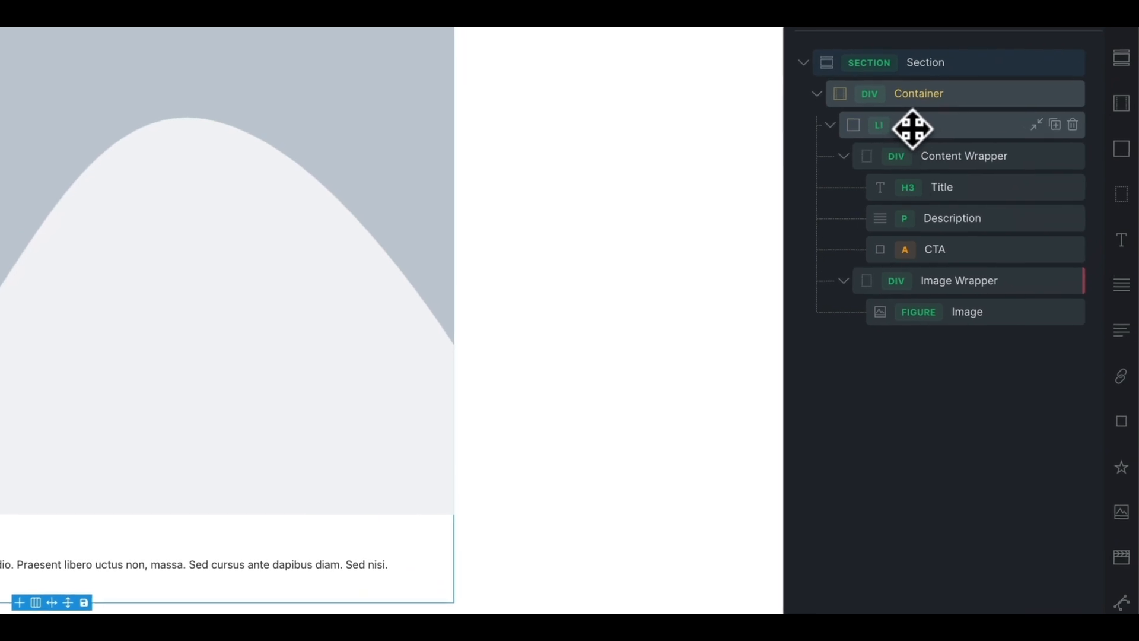
Step: Wrap the Card in a Block and set the Block's HTML tag to ul
{"action": "right_click", "coordinate": [913, 130]}
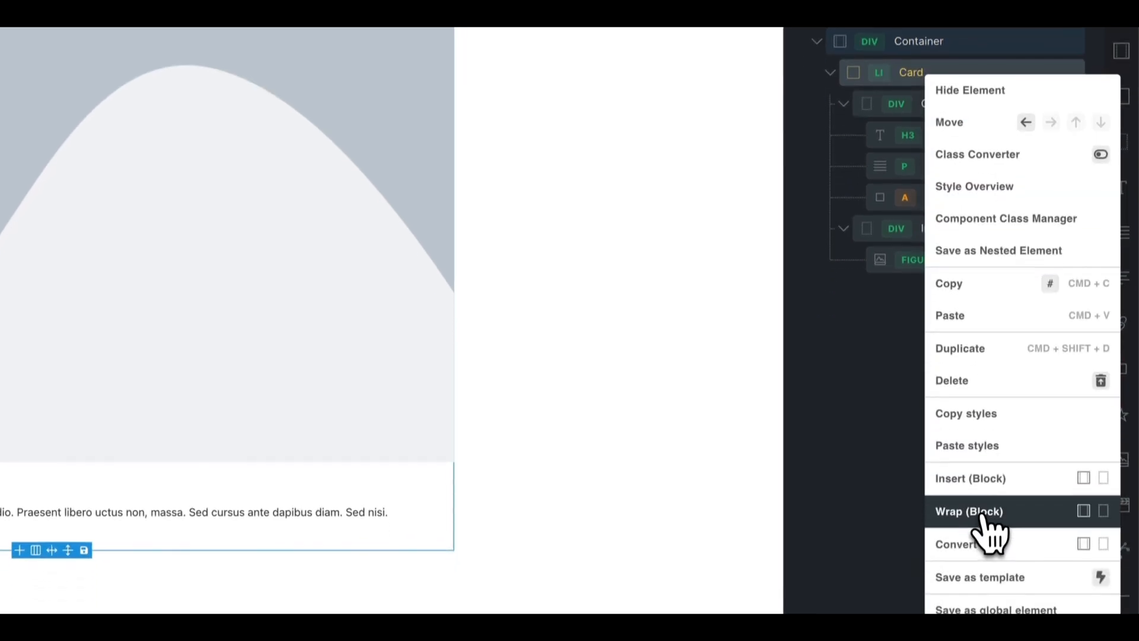
{"action": "left_click", "coordinate": [986, 563]}
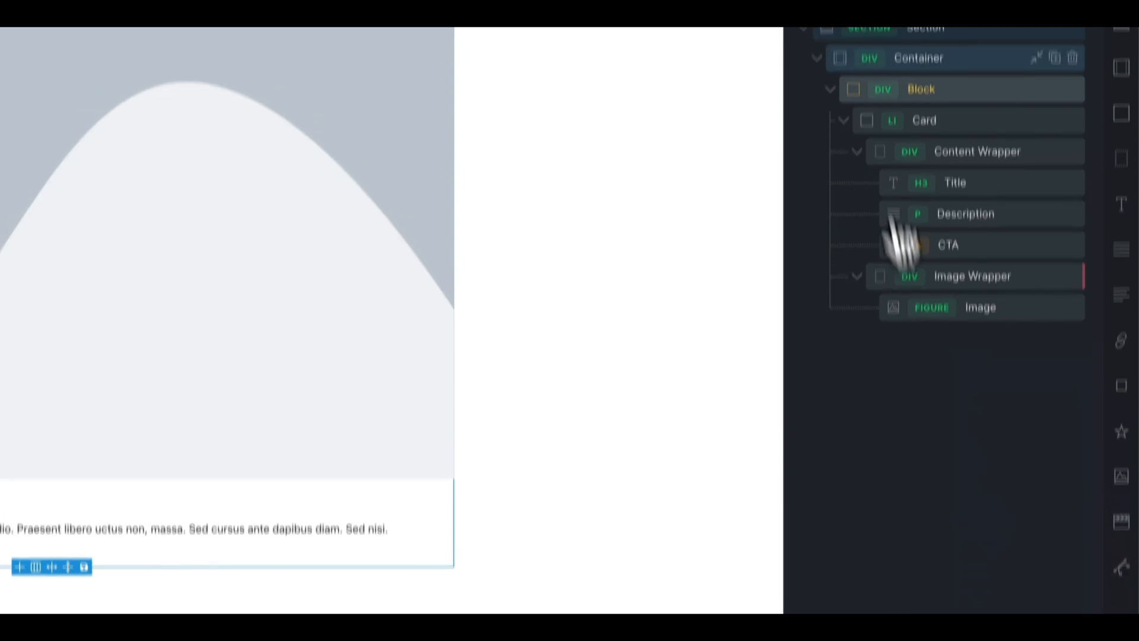
{"action": "left_click", "coordinate": [883, 60]}
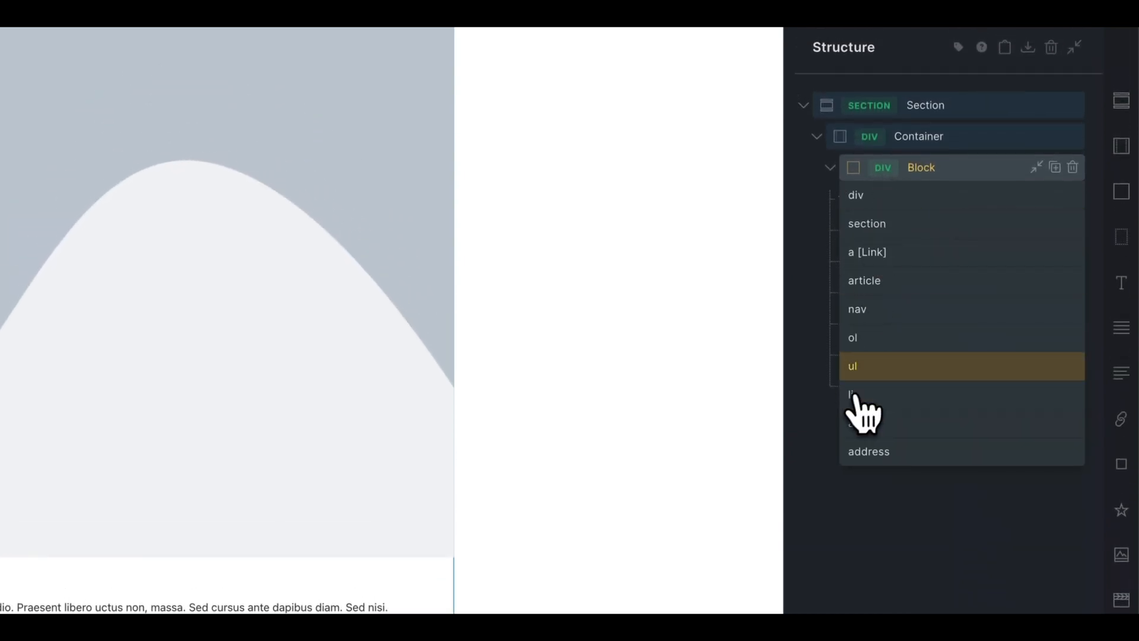
{"action": "left_click", "coordinate": [873, 366]}
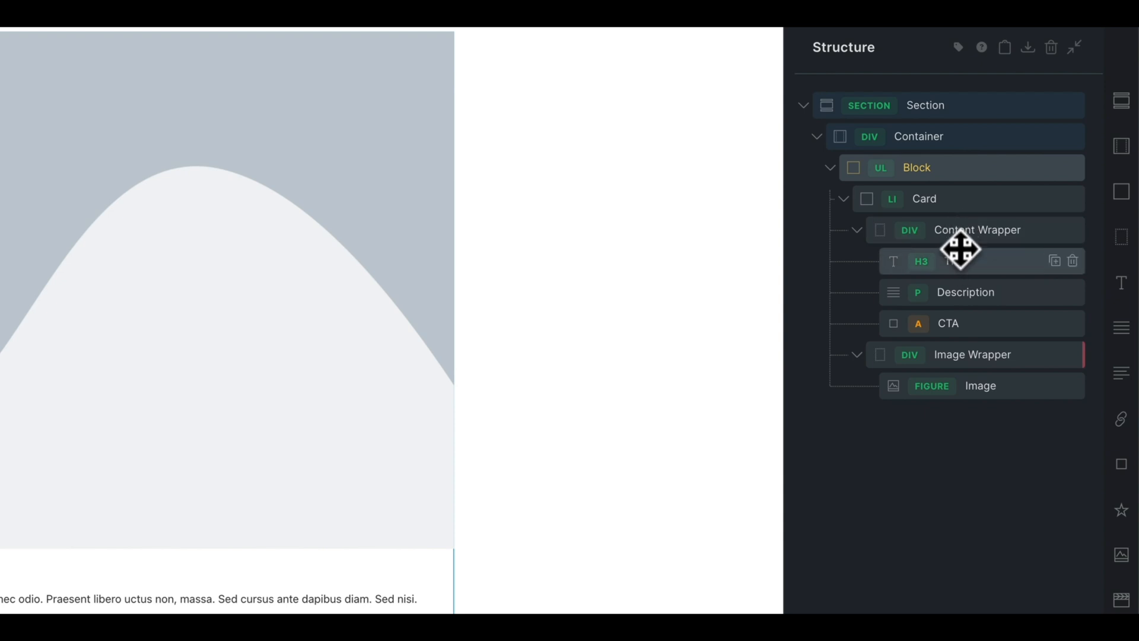
Step: Check the Card's Image Wrapper settings, and duplicate the Card twice inside the ul Block
{"action": "left_click", "coordinate": [961, 355]}
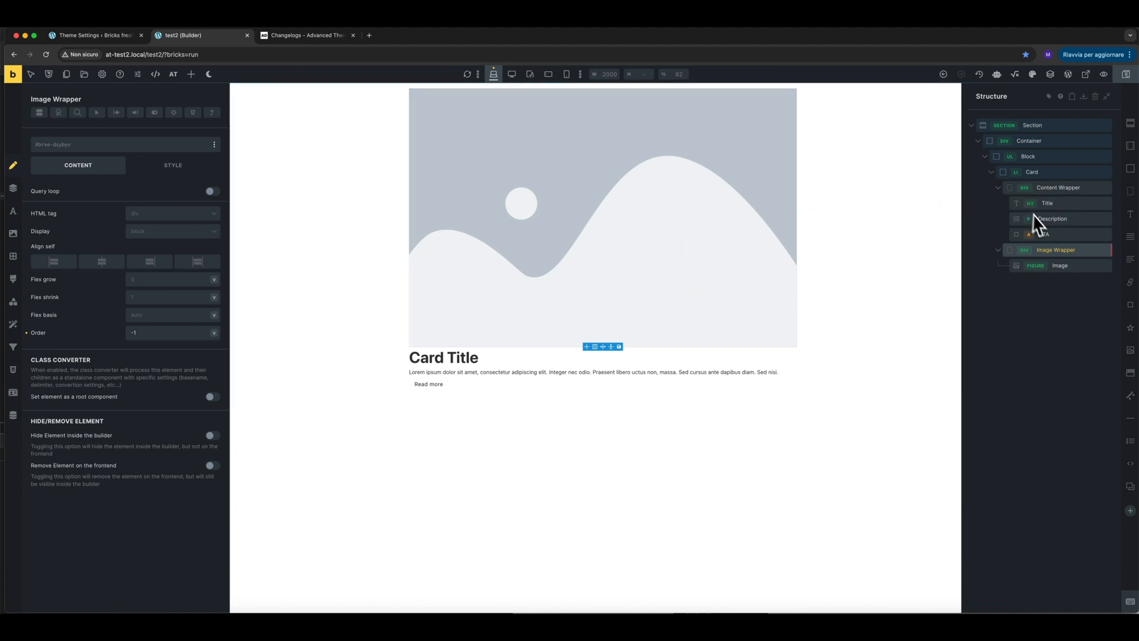
{"action": "left_click", "coordinate": [1061, 175]}
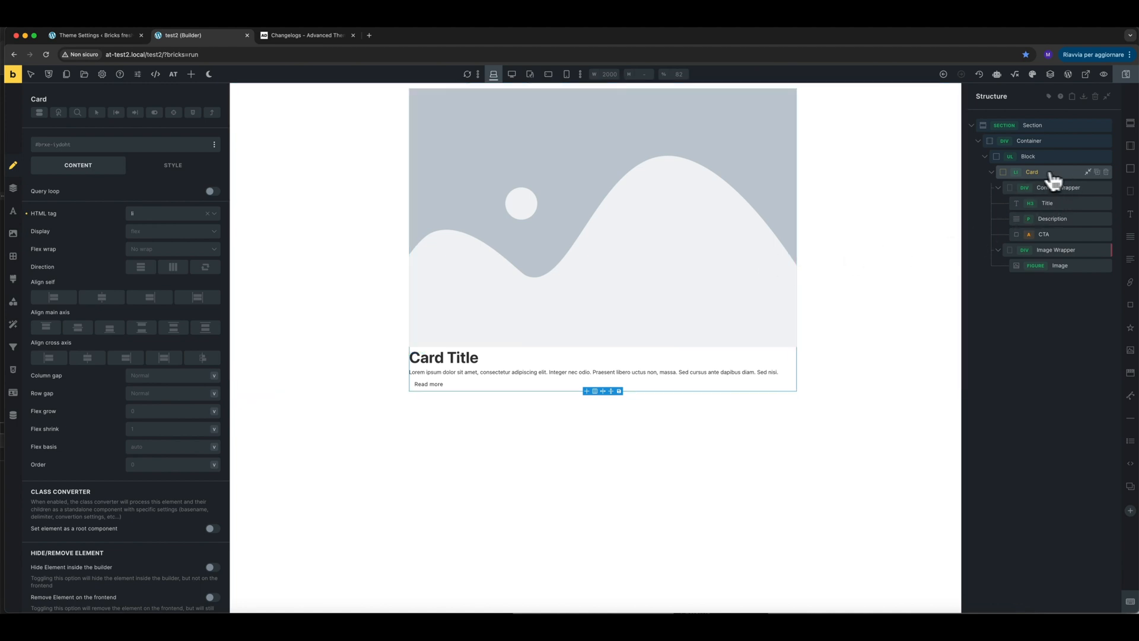
{"action": "left_click", "coordinate": [1097, 172]}
{"action": "left_click", "coordinate": [1097, 172]}
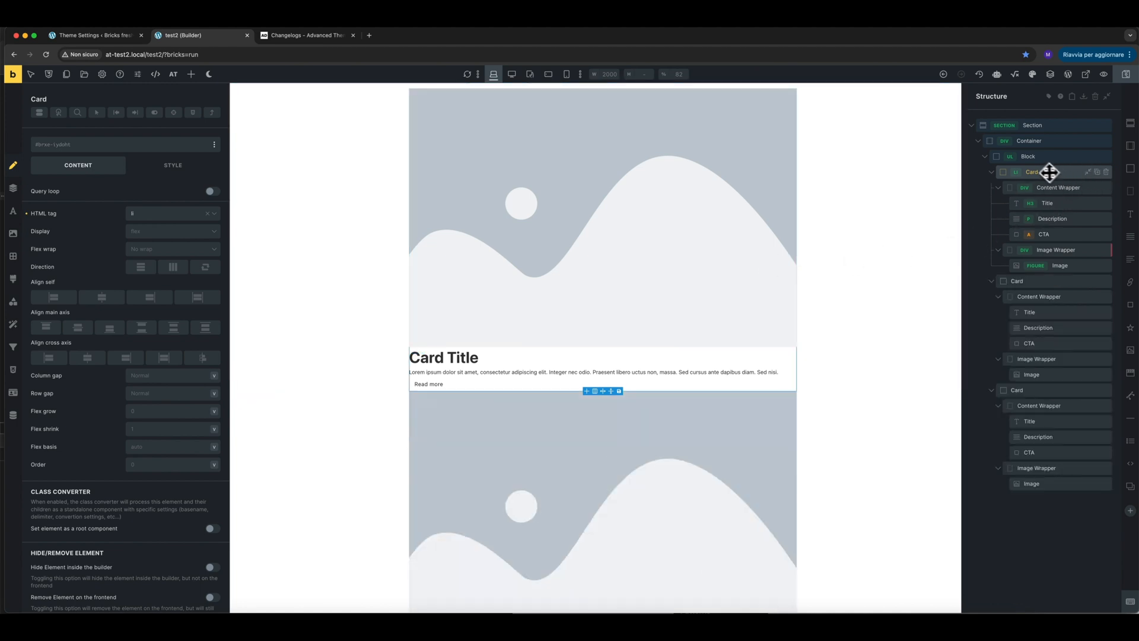
Step: Set the ul Block's display to grid and apply a three-column, one-row layout with the Grid Builder
{"action": "left_click", "coordinate": [1032, 157]}
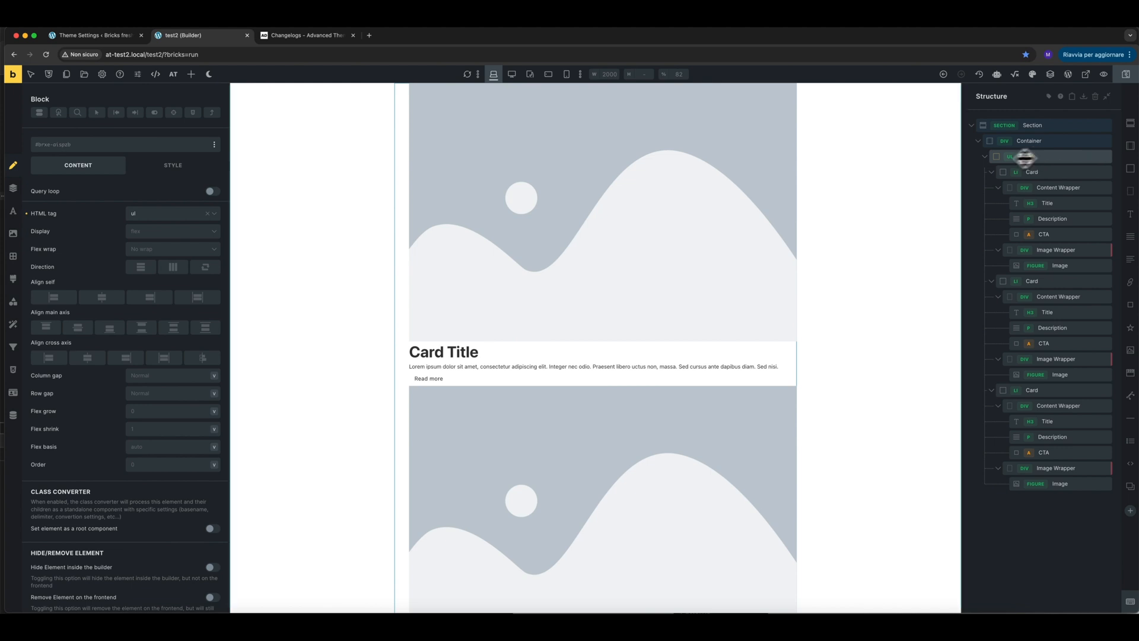
{"action": "left_click", "coordinate": [137, 234]}
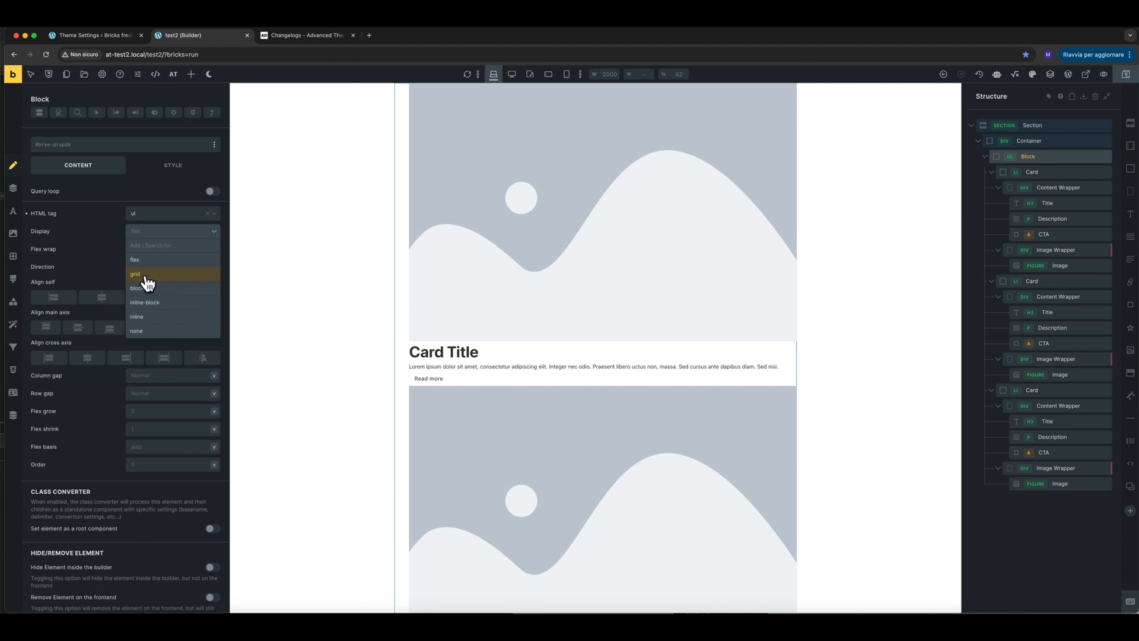
{"action": "left_click", "coordinate": [145, 281]}
{"action": "left_click", "coordinate": [211, 233]}
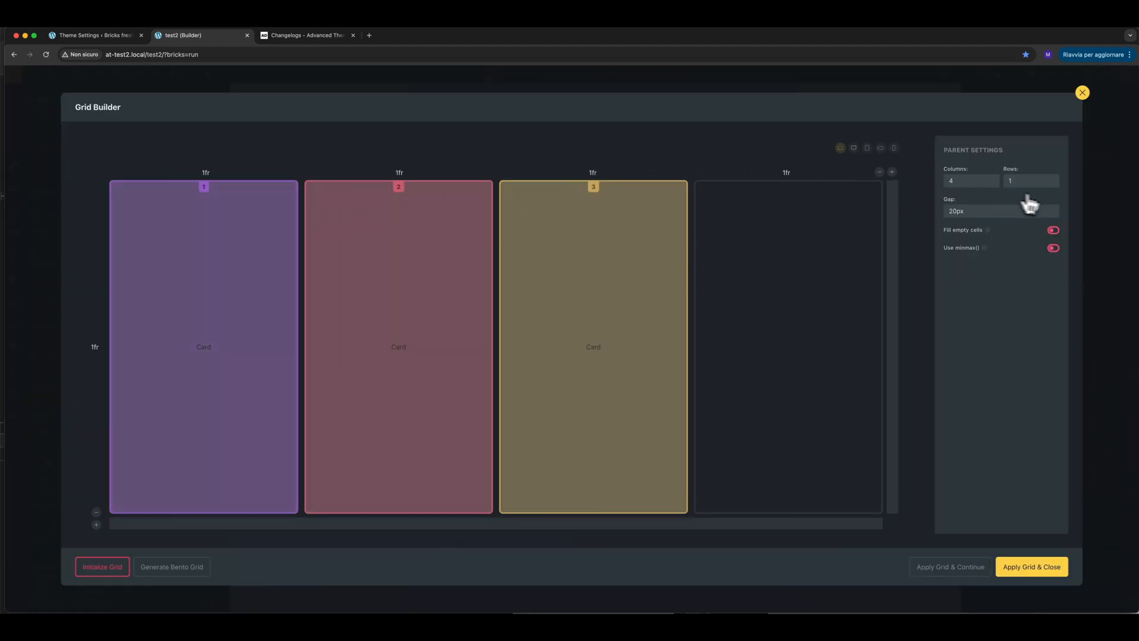
{"action": "left_click", "coordinate": [991, 184]}
{"action": "left_click", "coordinate": [1029, 568]}
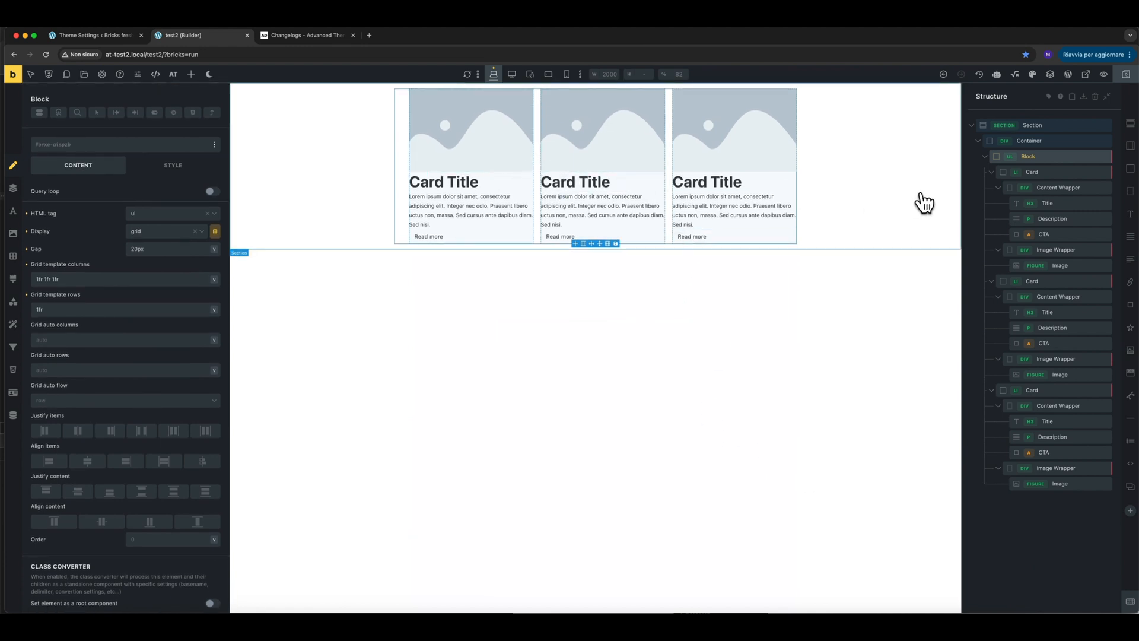
Step: Delete the Block of cards, insert the Ordered List nested element into the empty container, and select the list
{"action": "mouse_move", "coordinate": [1082, 157]}
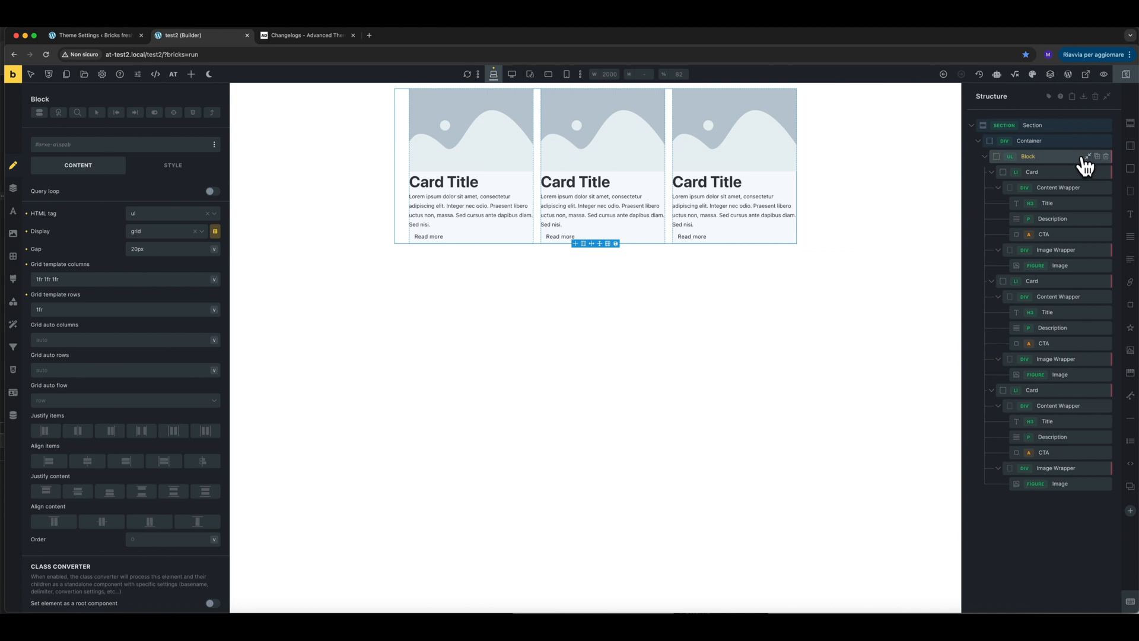
{"action": "left_click", "coordinate": [1106, 157]}
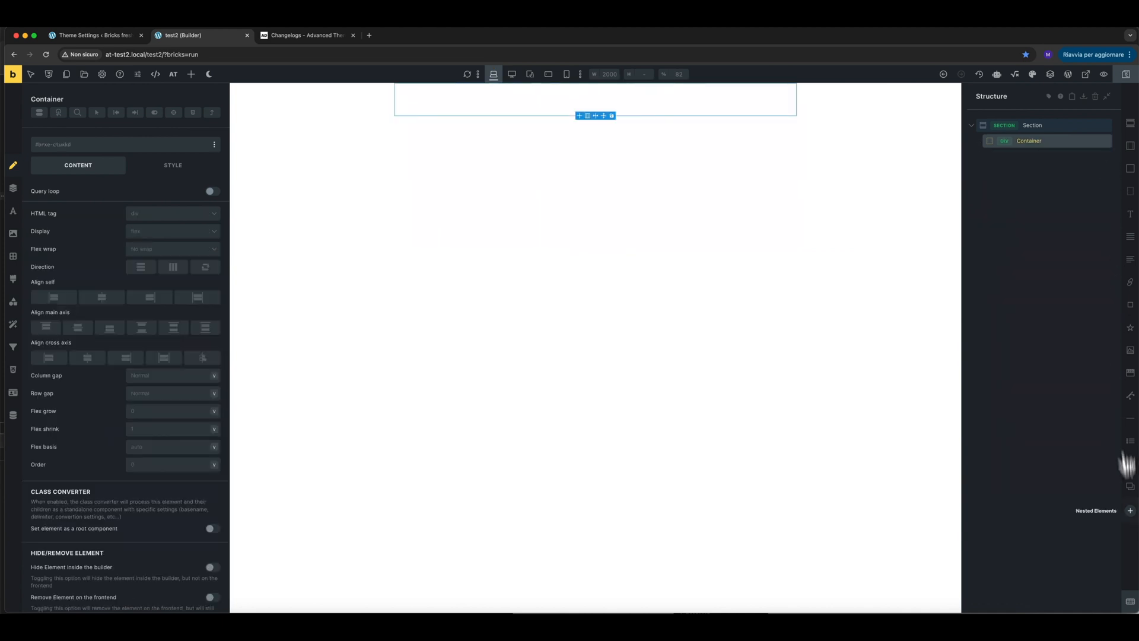
{"action": "left_click", "coordinate": [1130, 510]}
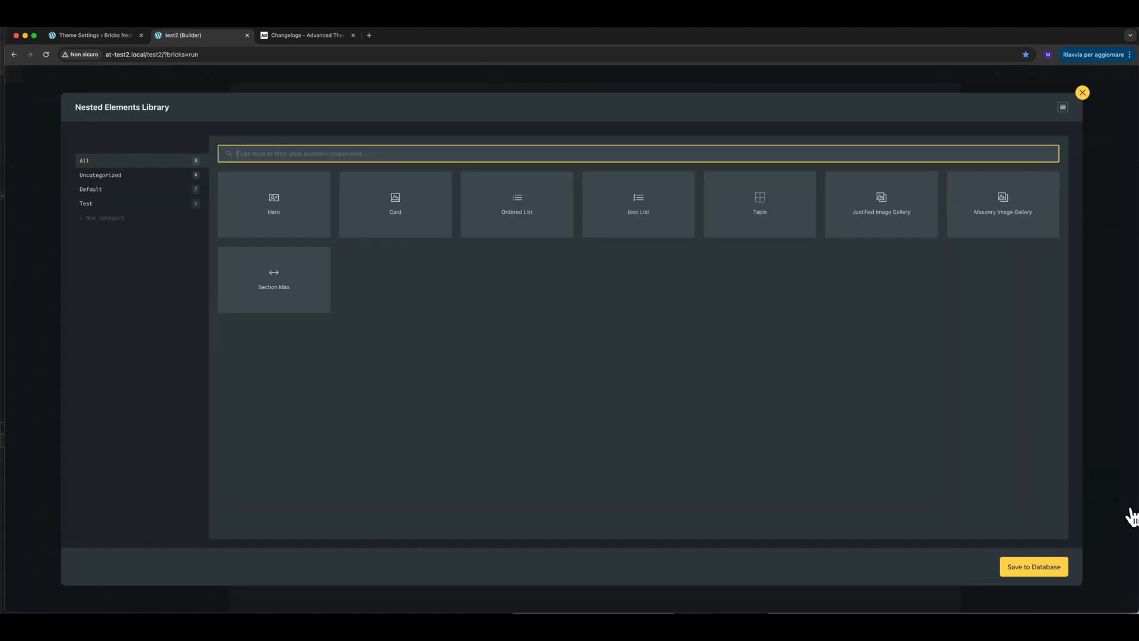
{"action": "left_click", "coordinate": [538, 224]}
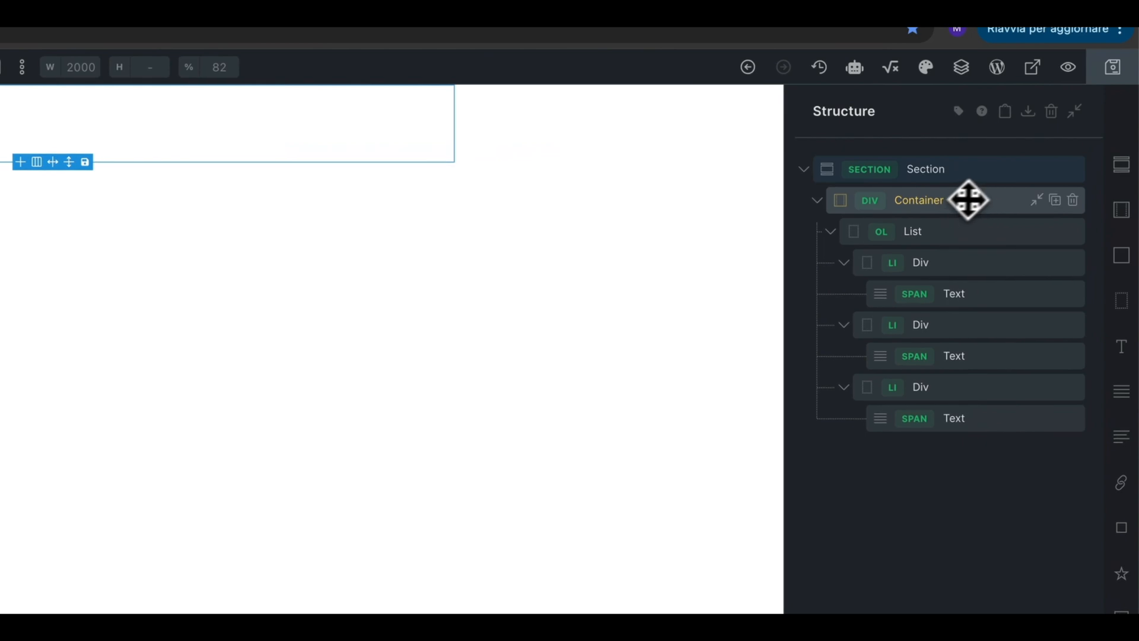
{"action": "left_click", "coordinate": [946, 238]}
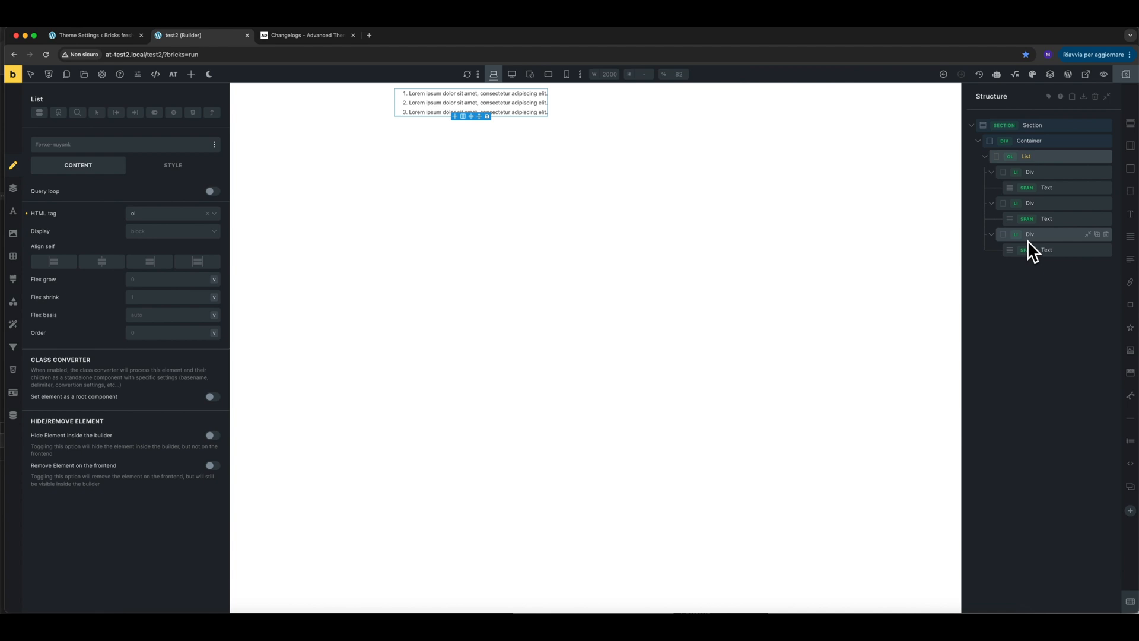
Step: Duplicate the last item of the ordered list twice and select the fourth item
{"action": "left_click", "coordinate": [1097, 235]}
{"action": "left_click", "coordinate": [1097, 235]}
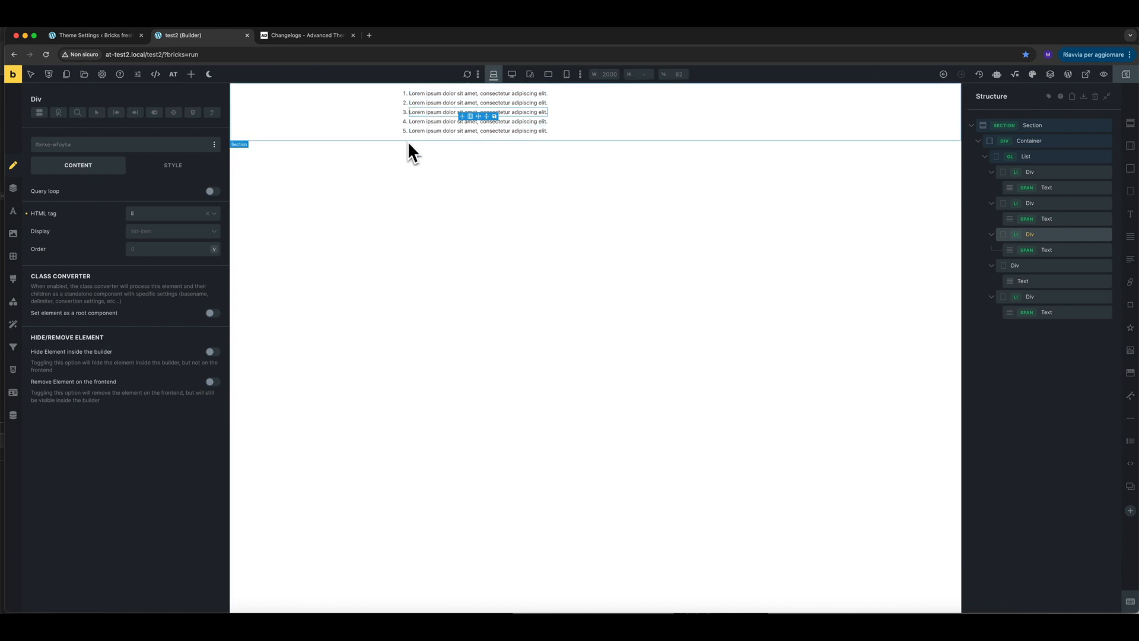
{"action": "left_click", "coordinate": [1040, 264]}
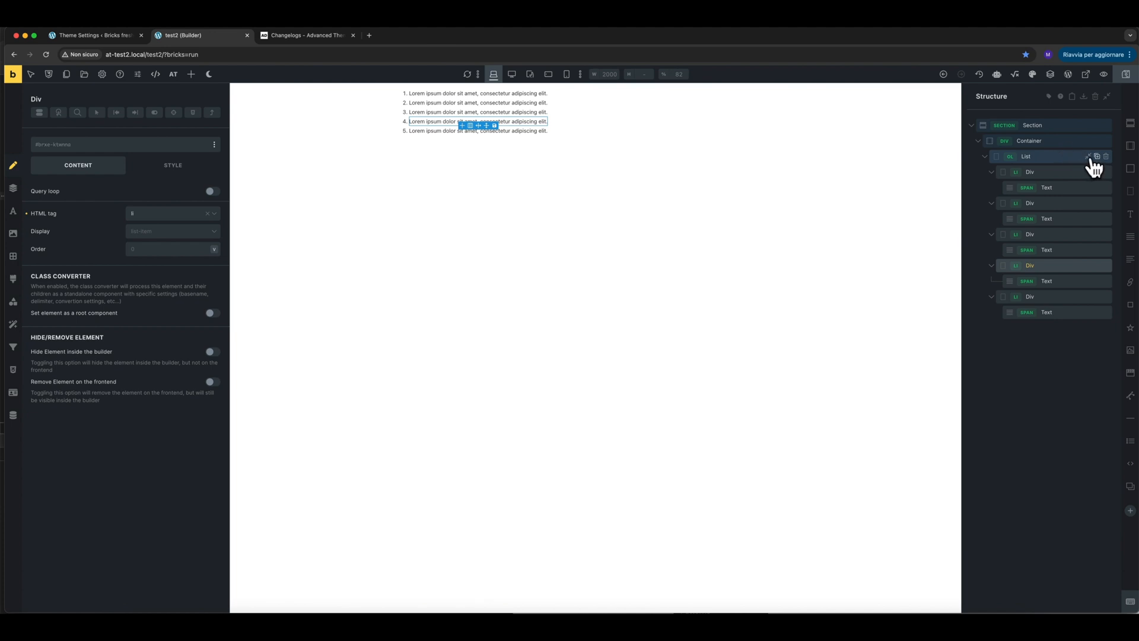
Step: Delete the ordered list, insert the Icon List nested element in the container, and select the first item's text
{"action": "left_click", "coordinate": [1107, 157]}
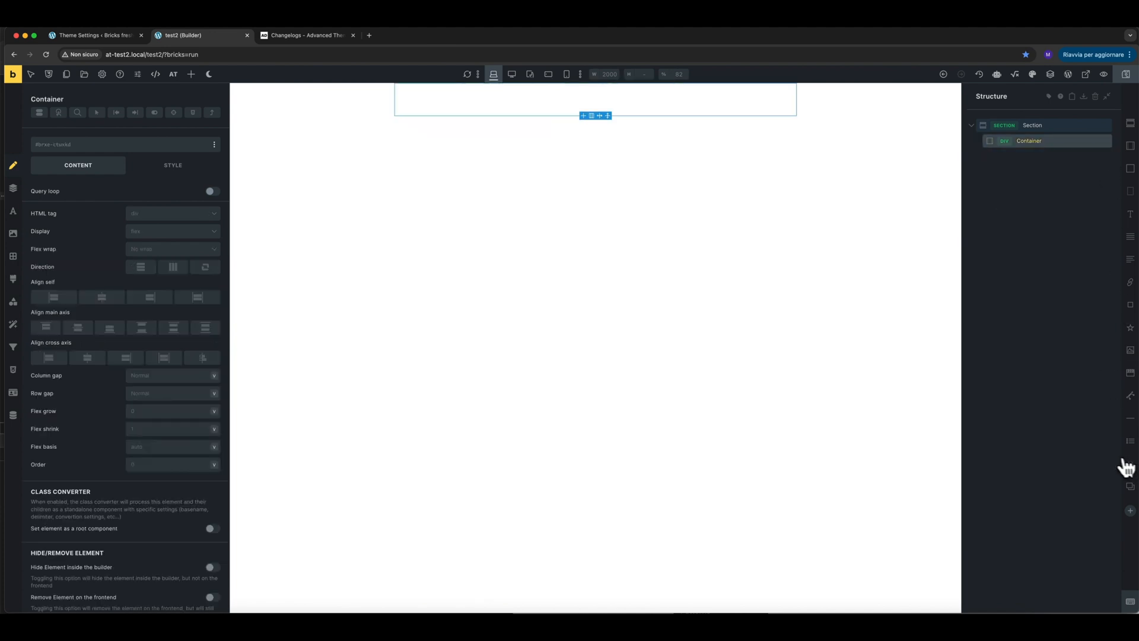
{"action": "left_click", "coordinate": [1126, 510]}
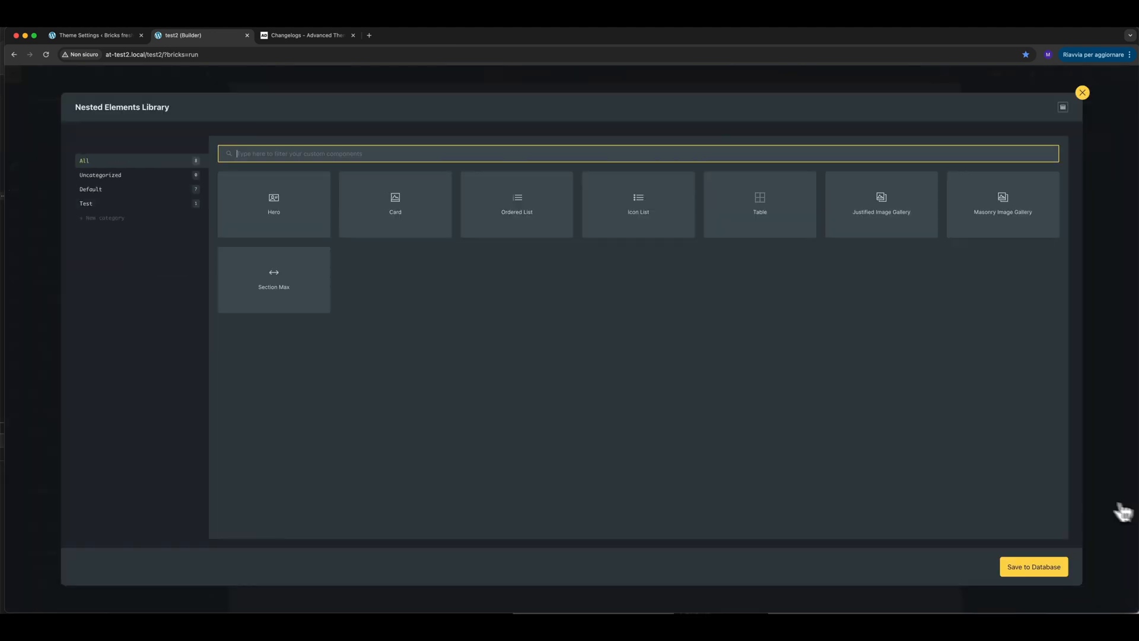
{"action": "left_click", "coordinate": [635, 223]}
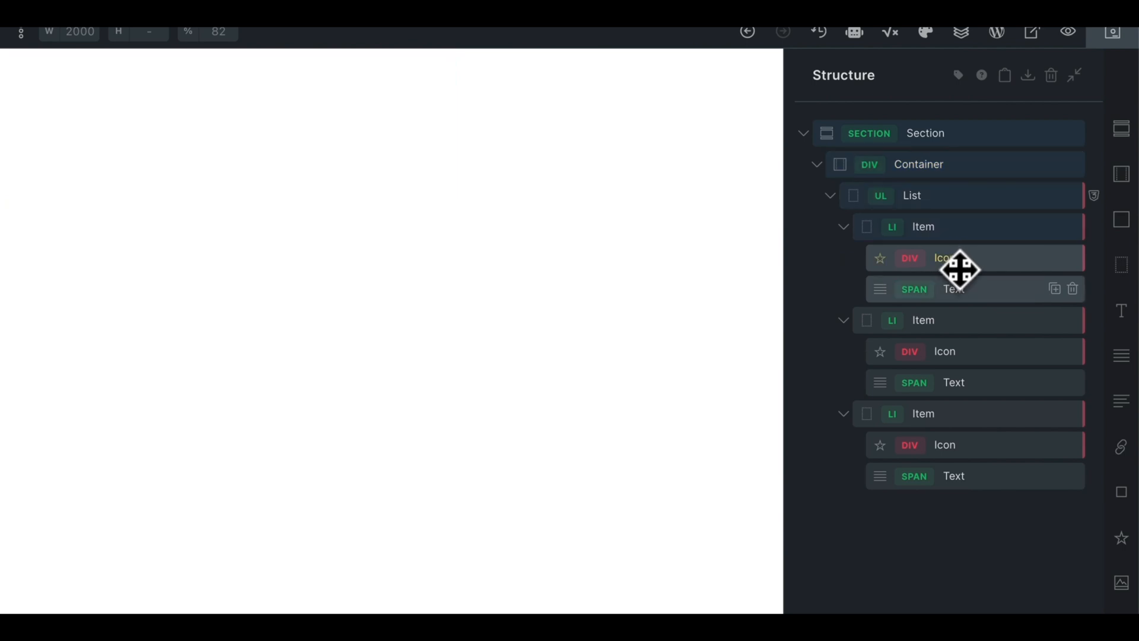
{"action": "left_click", "coordinate": [956, 296]}
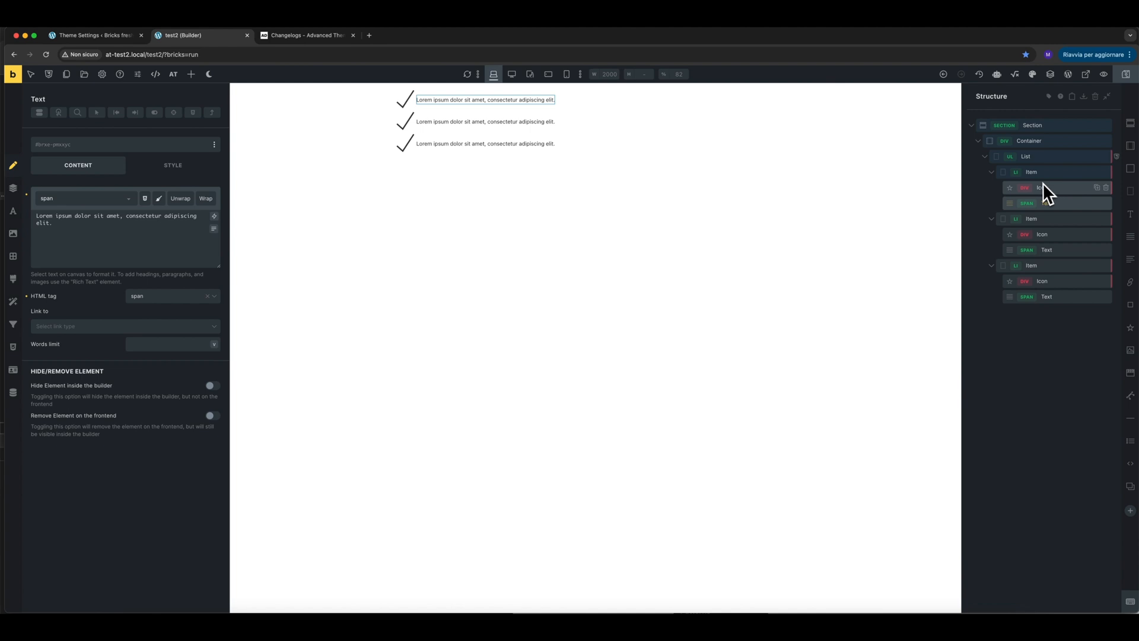
Step: Open the custom CSS of the icon list's List element and comment out its list-style: none declaration
{"action": "left_click", "coordinate": [1118, 156]}
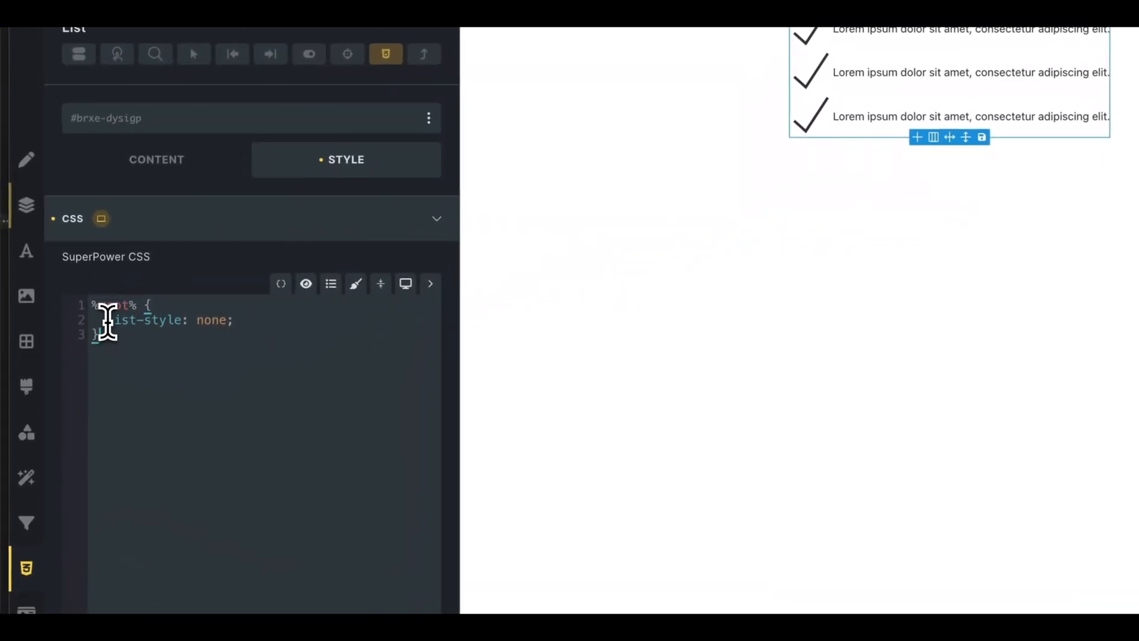
{"action": "left_click_drag", "start_coordinate": [107, 321], "coordinate": [236, 319]}
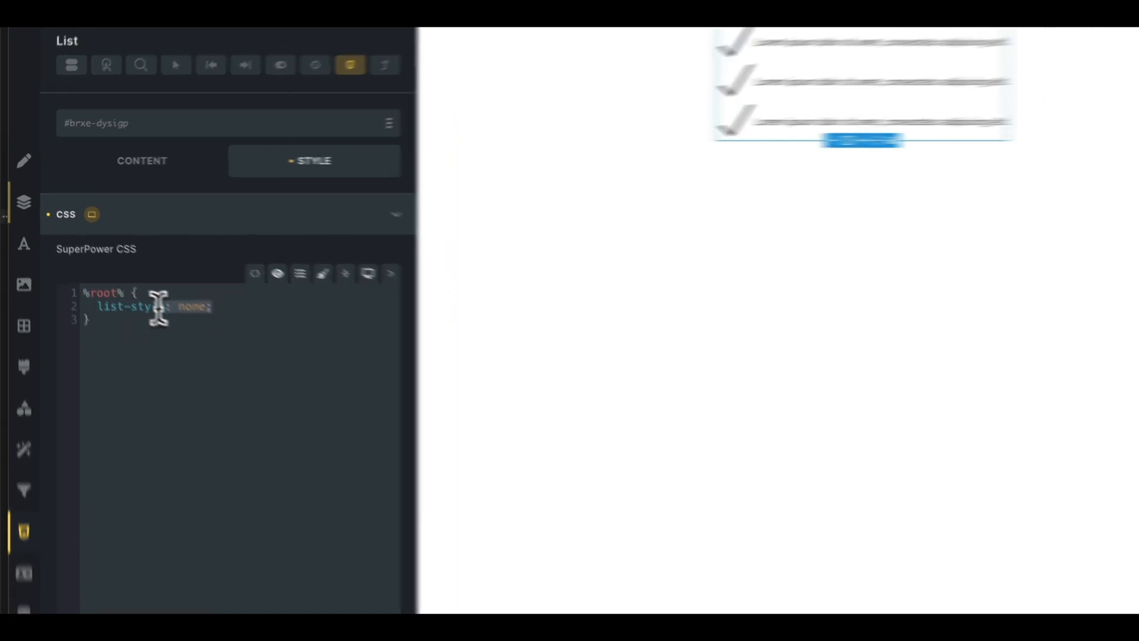
{"action": "left_click_drag", "start_coordinate": [158, 309], "coordinate": [97, 307]}
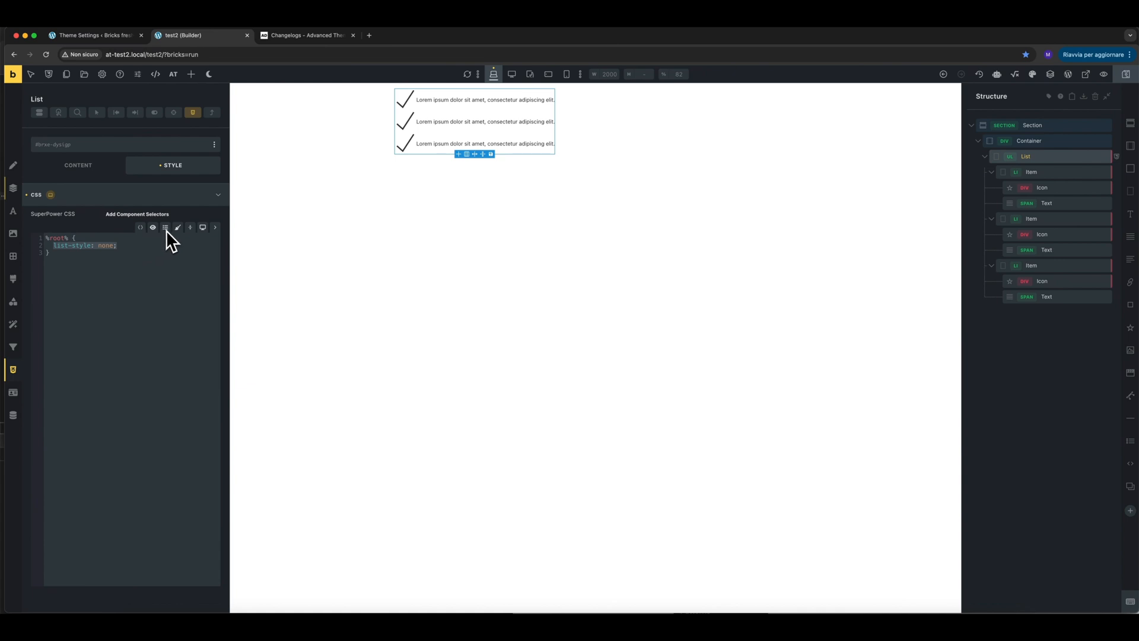
{"action": "left_click", "coordinate": [154, 229]}
{"action": "left_click", "coordinate": [134, 272]}
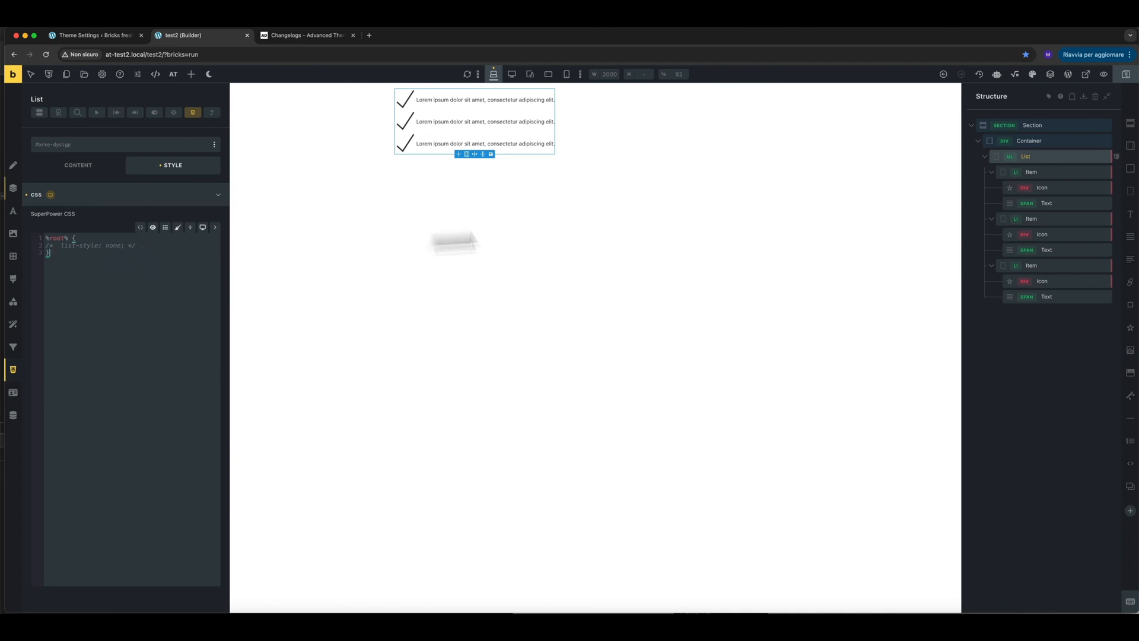
Step: Delete the icon list and insert the Table nested element into the empty container
{"action": "left_click", "coordinate": [1115, 157]}
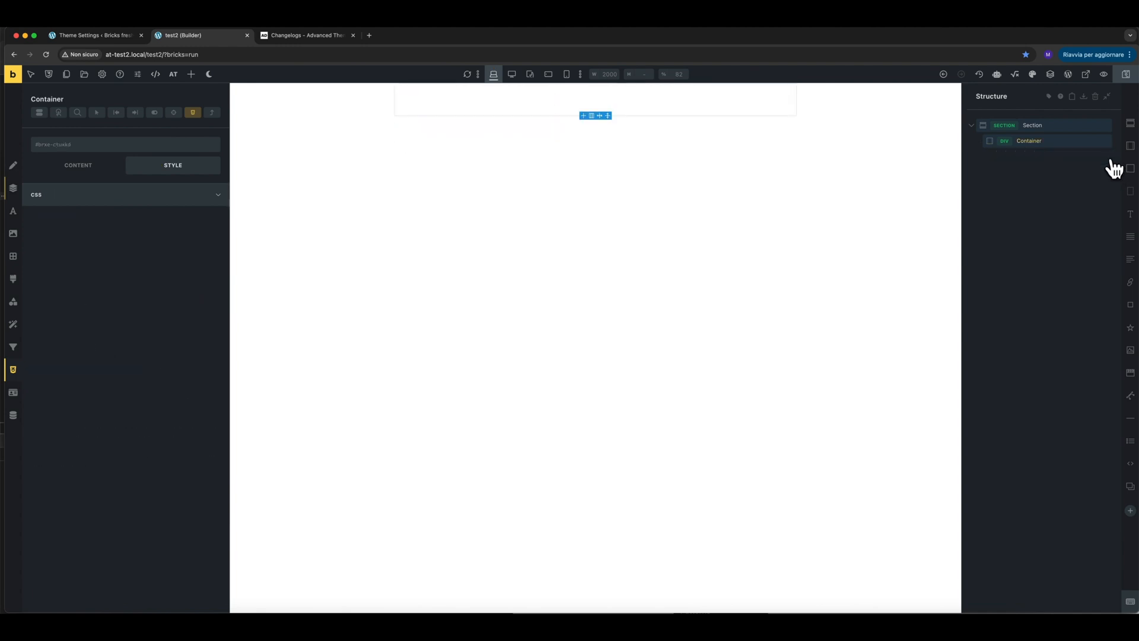
{"action": "left_click", "coordinate": [1131, 508]}
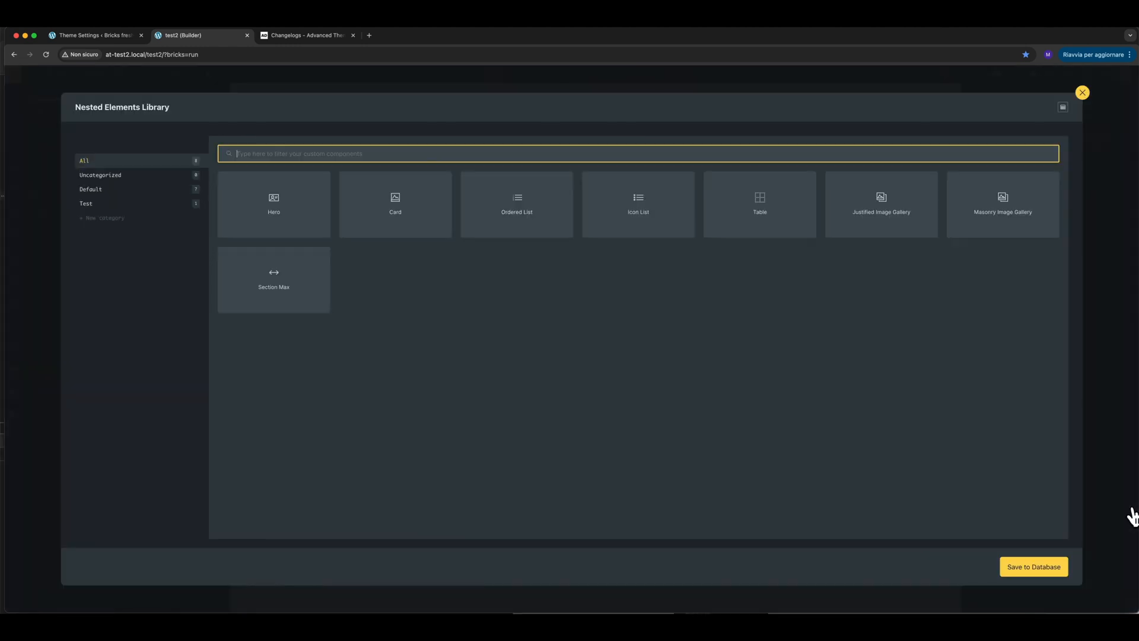
{"action": "left_click", "coordinate": [772, 220]}
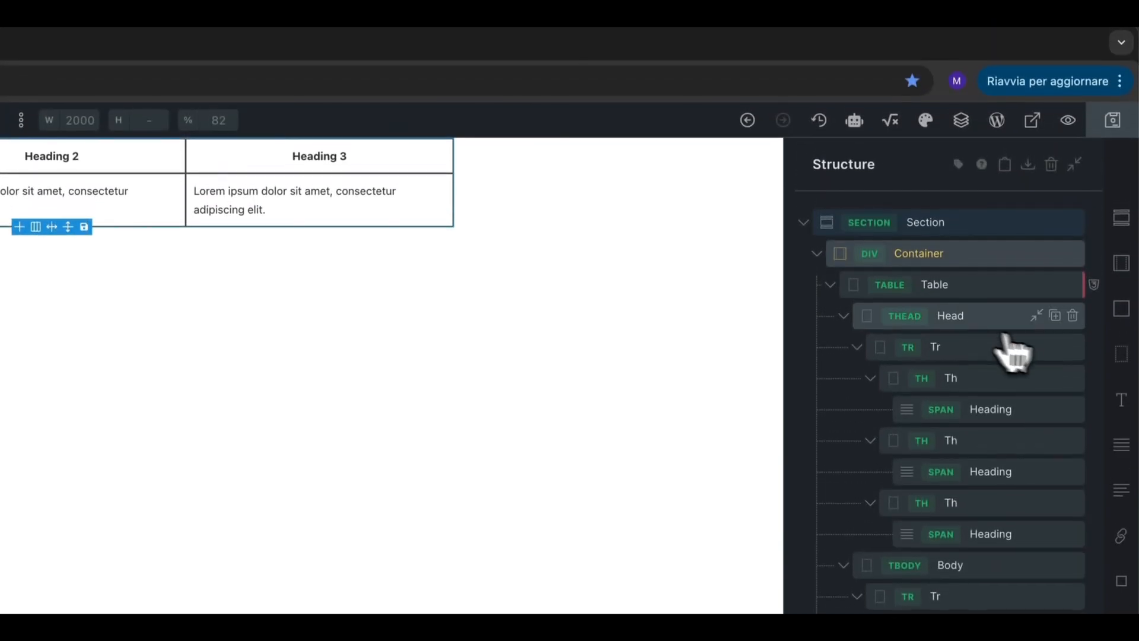
Step: Open the Table's content settings, and add a fourth column by duplicating the last Th and the last Td
{"action": "left_click", "coordinate": [955, 293]}
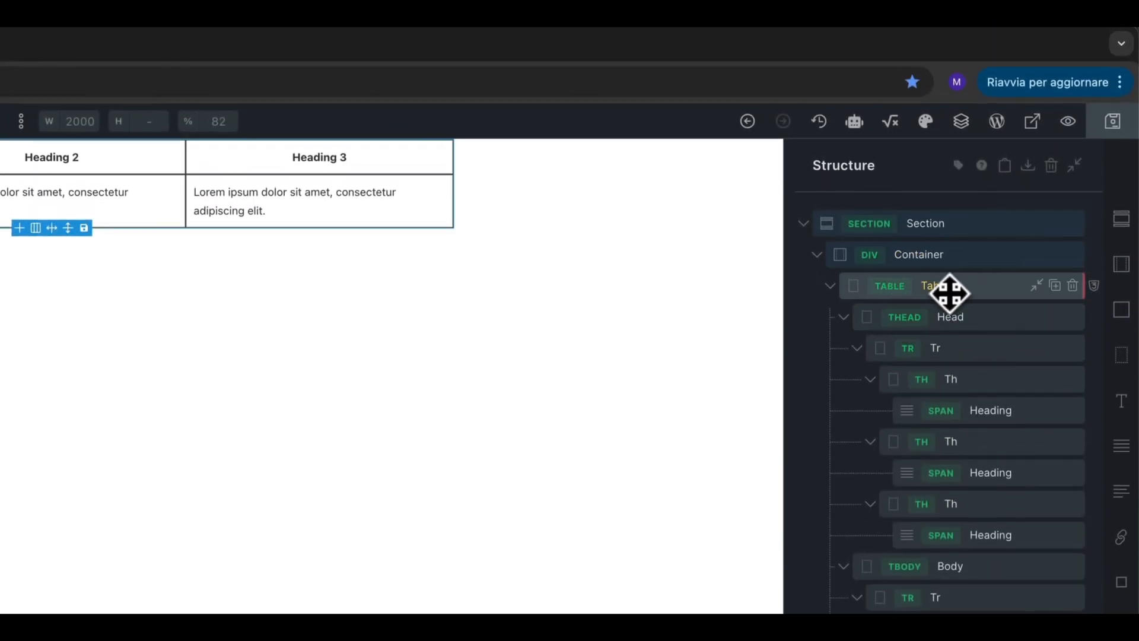
{"action": "left_click", "coordinate": [13, 169]}
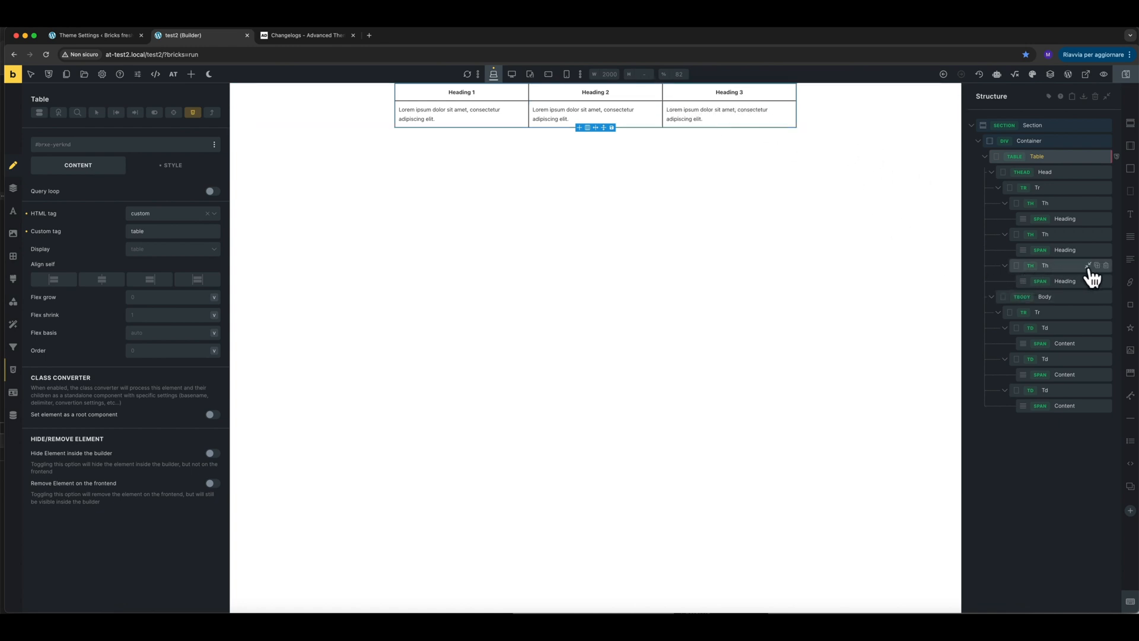
{"action": "left_click", "coordinate": [1096, 266]}
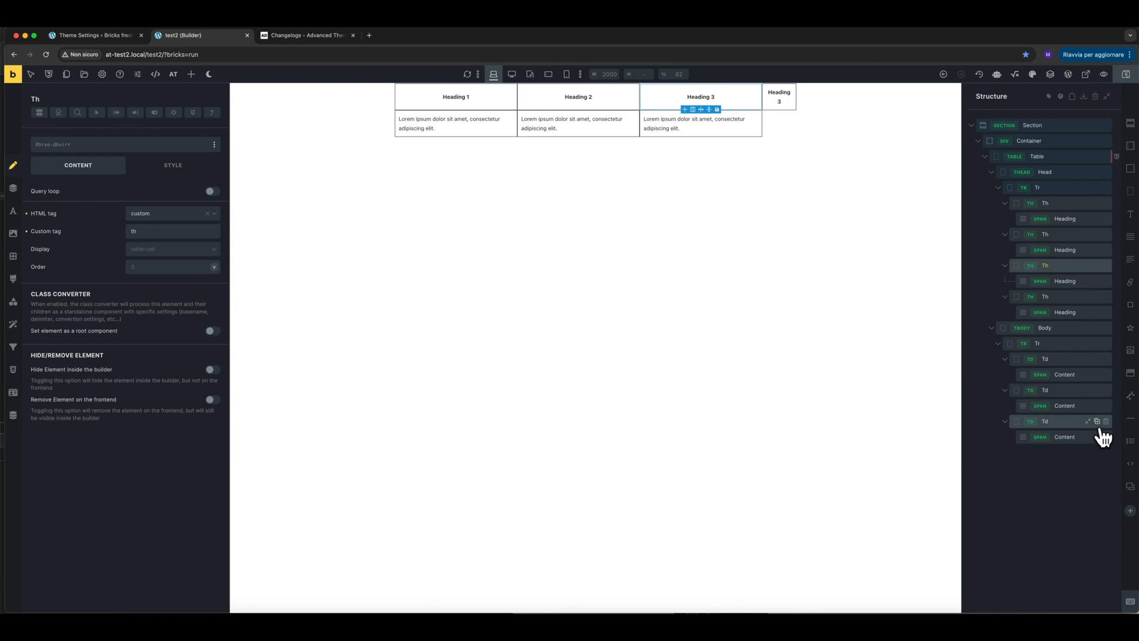
{"action": "left_click", "coordinate": [1097, 422]}
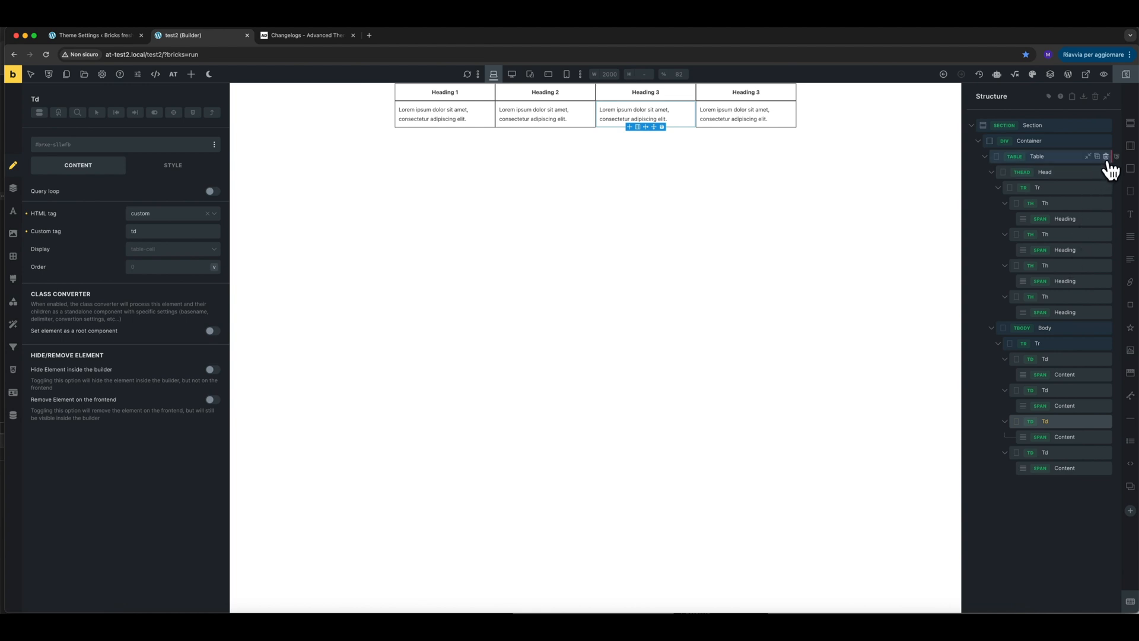
Step: Delete the Table and insert the Justified Image Gallery nested element into the empty container
{"action": "left_click", "coordinate": [1106, 157]}
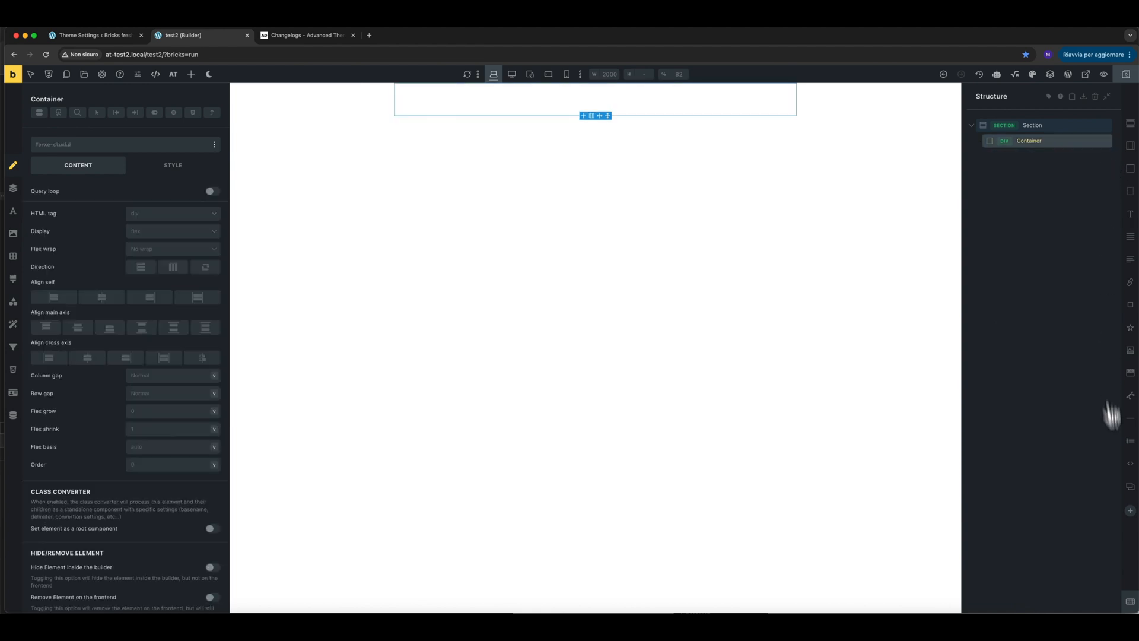
{"action": "left_click", "coordinate": [1130, 511]}
{"action": "left_click", "coordinate": [889, 229]}
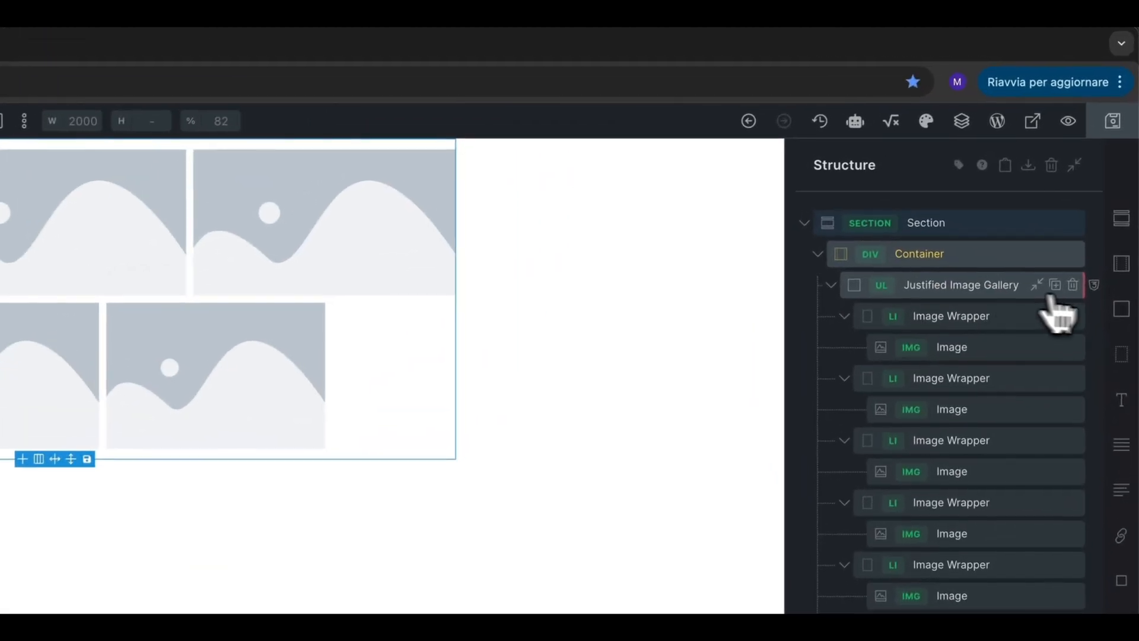
Step: Open the Justified Image Gallery's custom CSS and examine the height declaration in its li rule
{"action": "left_click", "coordinate": [999, 292]}
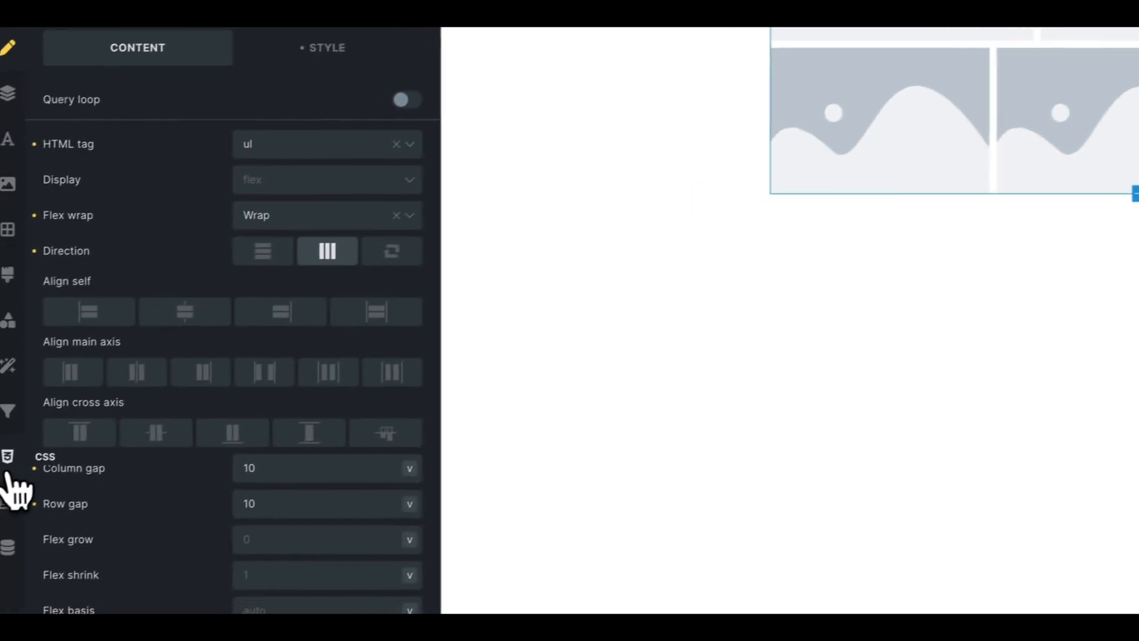
{"action": "left_click", "coordinate": [8, 474]}
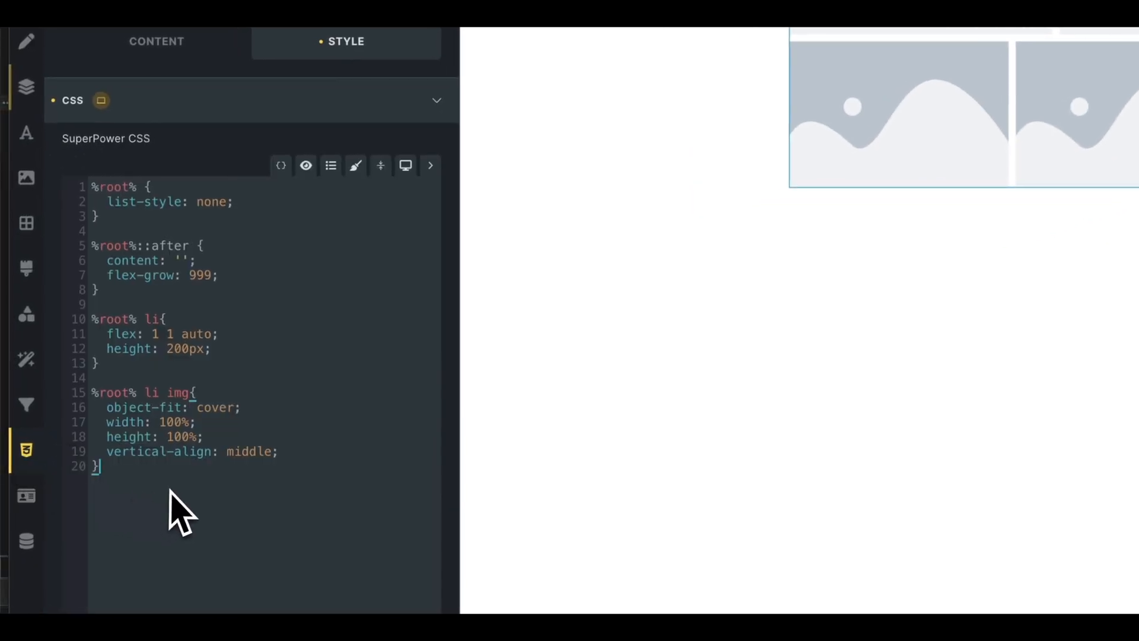
{"action": "double_click", "coordinate": [175, 349]}
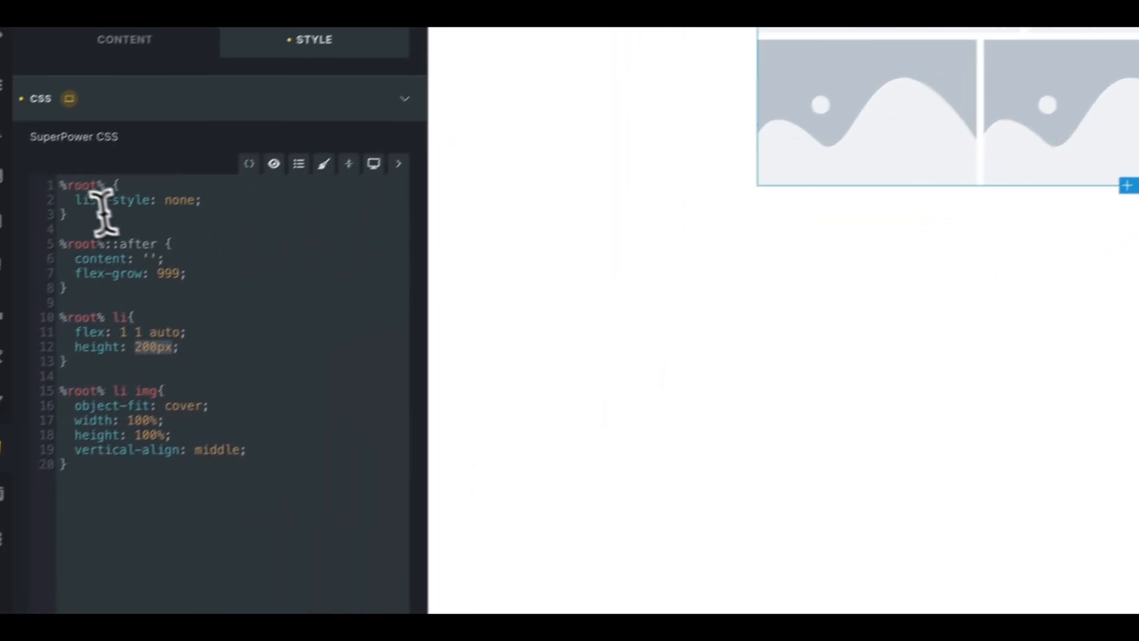
{"action": "left_click", "coordinate": [88, 188]}
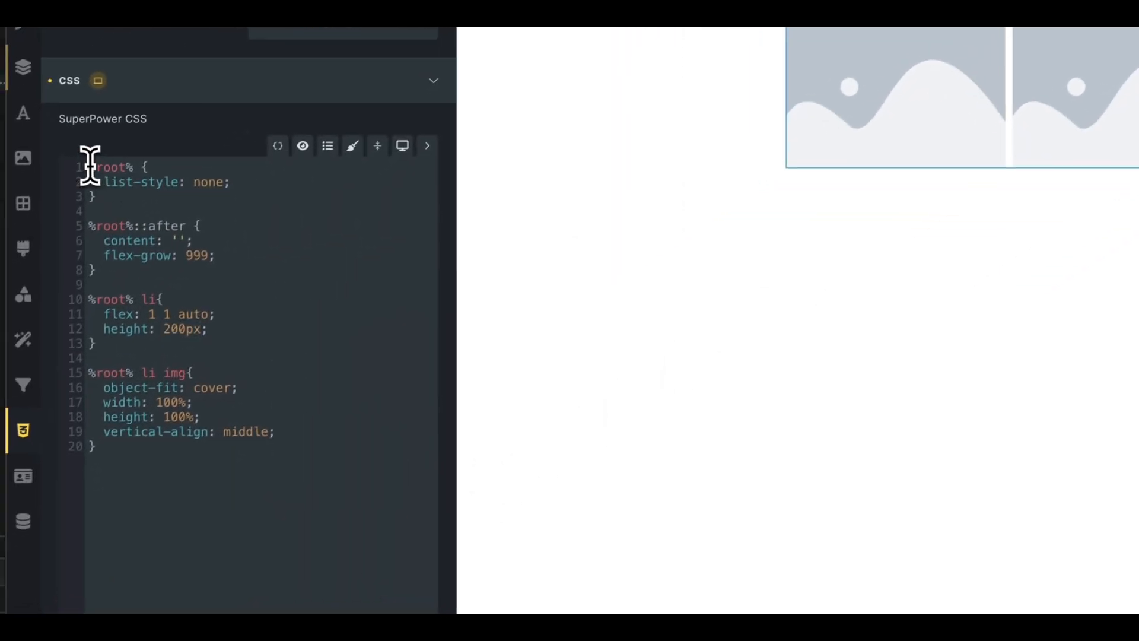
Step: Add a separate %root% rule at the start of the gallery's CSS that defines --gallery-height: 200px
{"action": "left_click", "coordinate": [288, 144]}
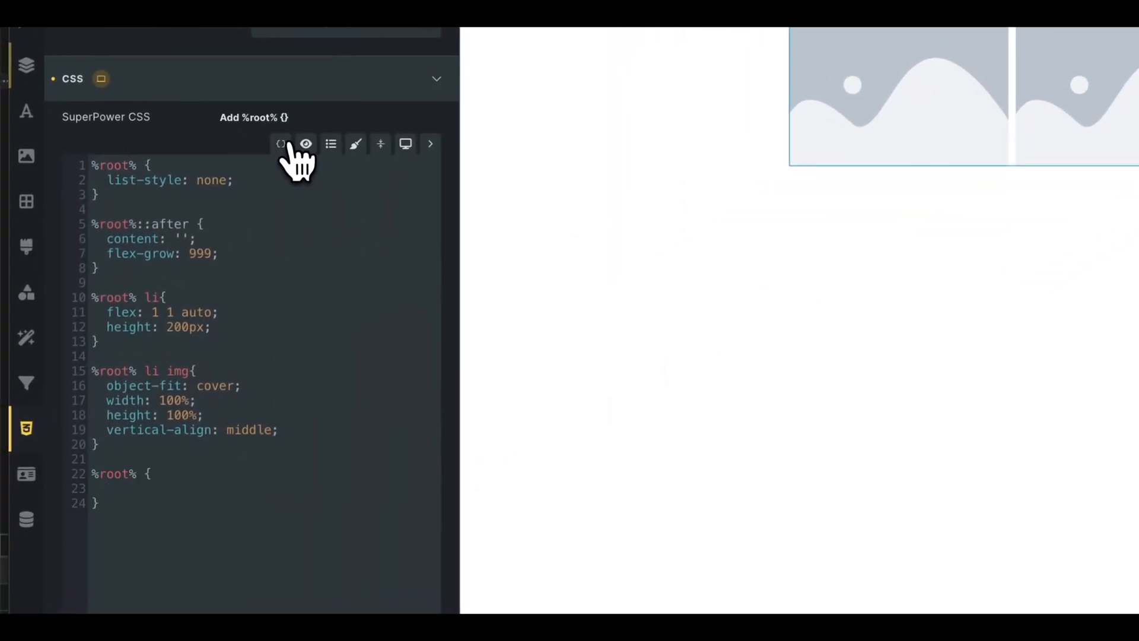
{"action": "left_click_drag", "start_coordinate": [101, 505], "coordinate": [90, 475]}
{"action": "key", "text": "ctrl+c"}
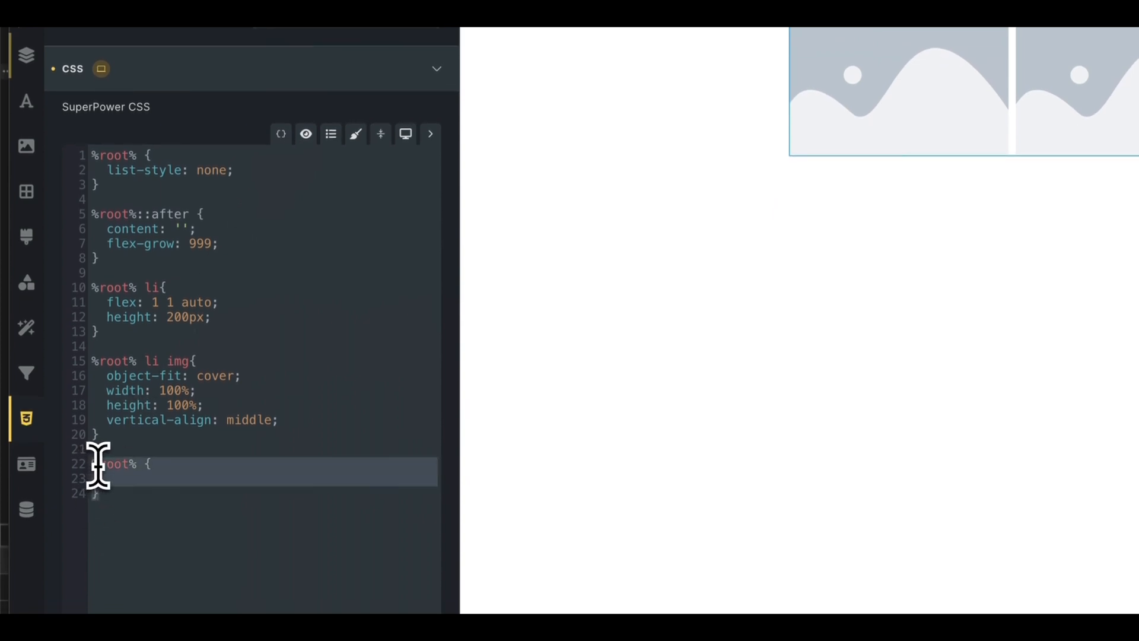
{"action": "key", "text": "BackSpace"}
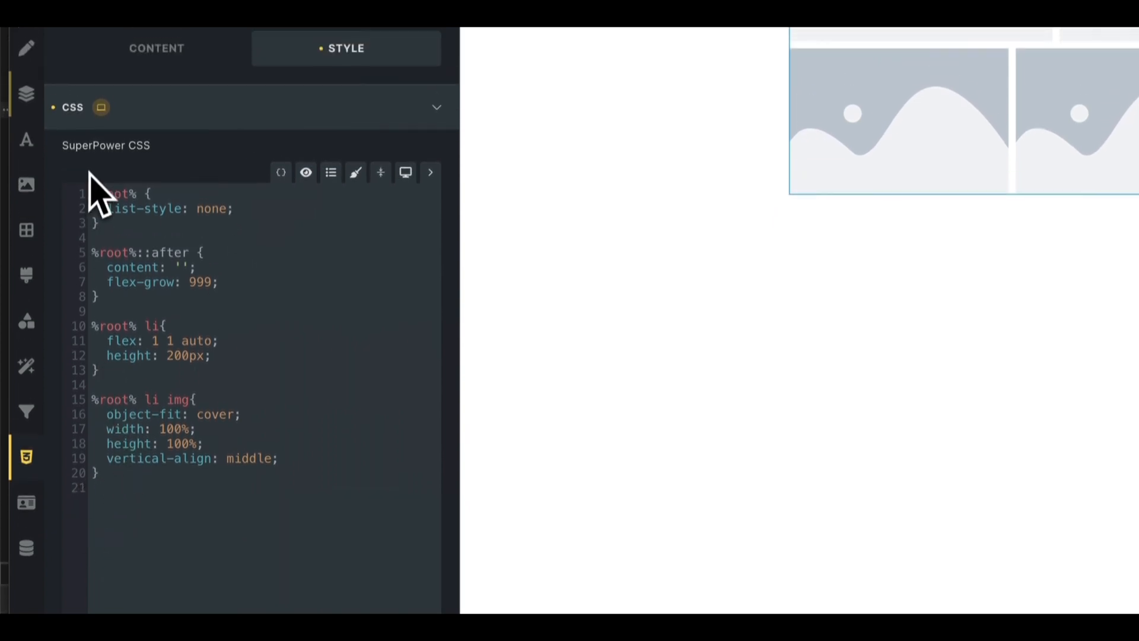
{"action": "left_click", "coordinate": [87, 155]}
{"action": "key", "text": "ctrl+v"}
{"action": "key", "text": "Return"}
{"action": "key", "text": "Return"}
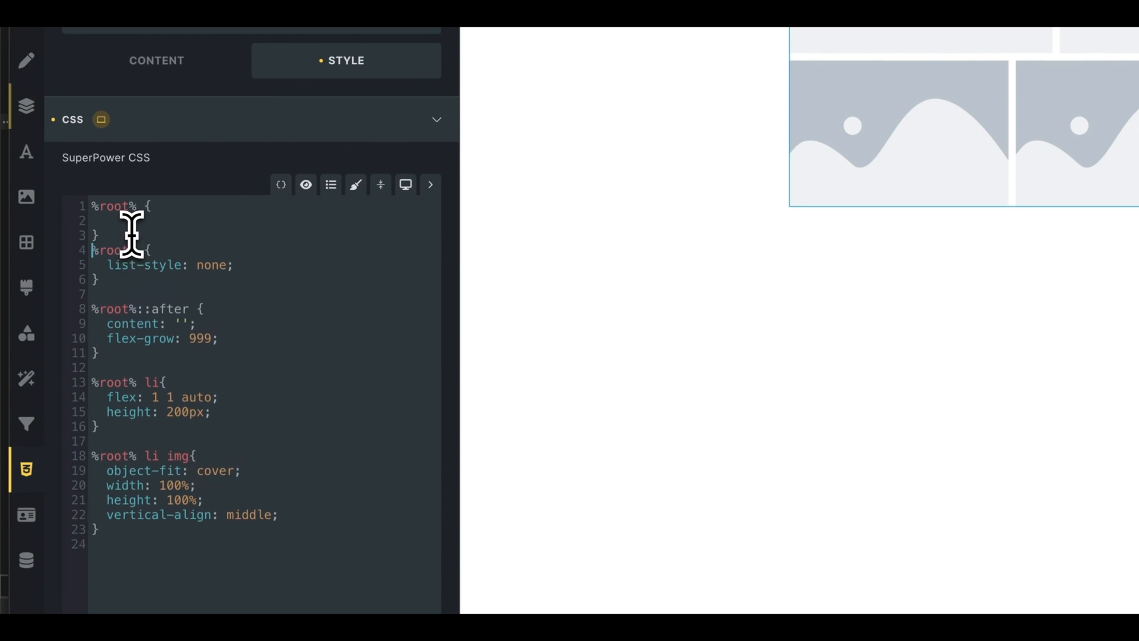
{"action": "left_click", "coordinate": [148, 220]}
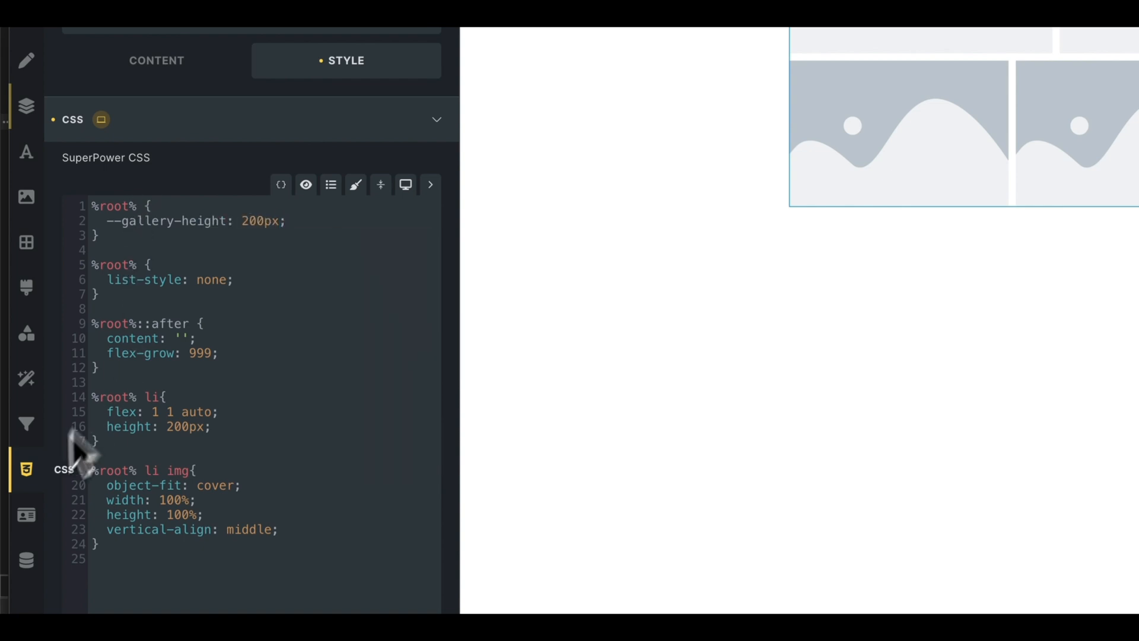
Step: Set the height in the %root% li rule to var(--gallery-height) and change the --gallery-height variable to 150px
{"action": "left_click_drag", "start_coordinate": [168, 427], "coordinate": [207, 427]}
{"action": "type", "text": "va"}
{"action": "key", "text": "Return"}
{"action": "type", "text": "--gallery-height)"}
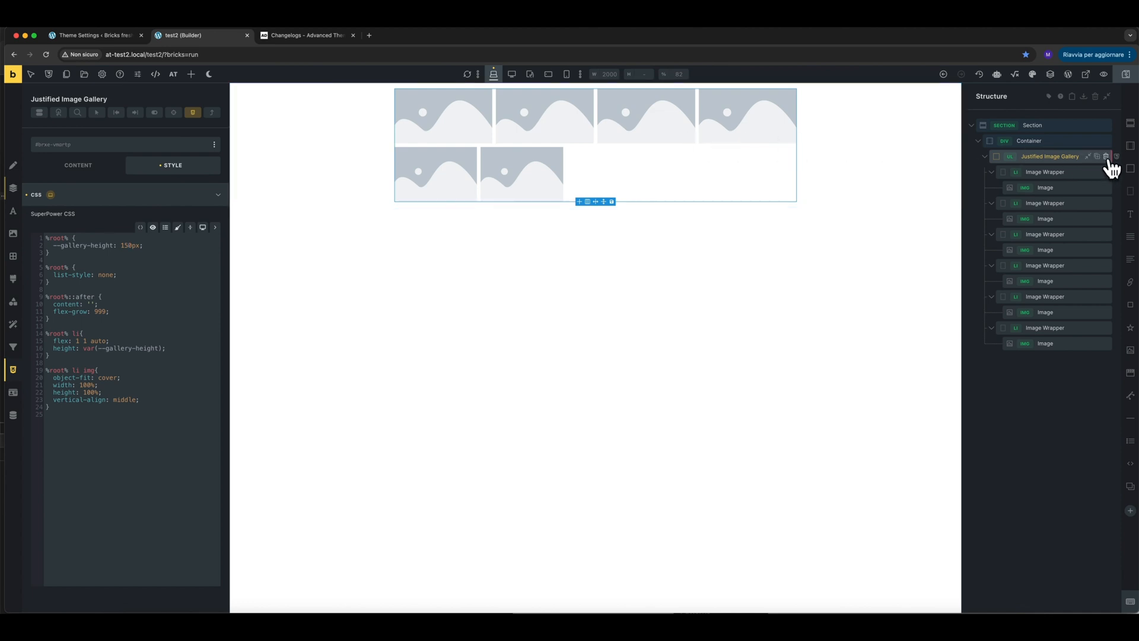
Step: Delete the Justified Image Gallery and insert the Masonry Image Gallery nested element into the empty container
{"action": "left_click", "coordinate": [1105, 156]}
{"action": "left_click", "coordinate": [1130, 512]}
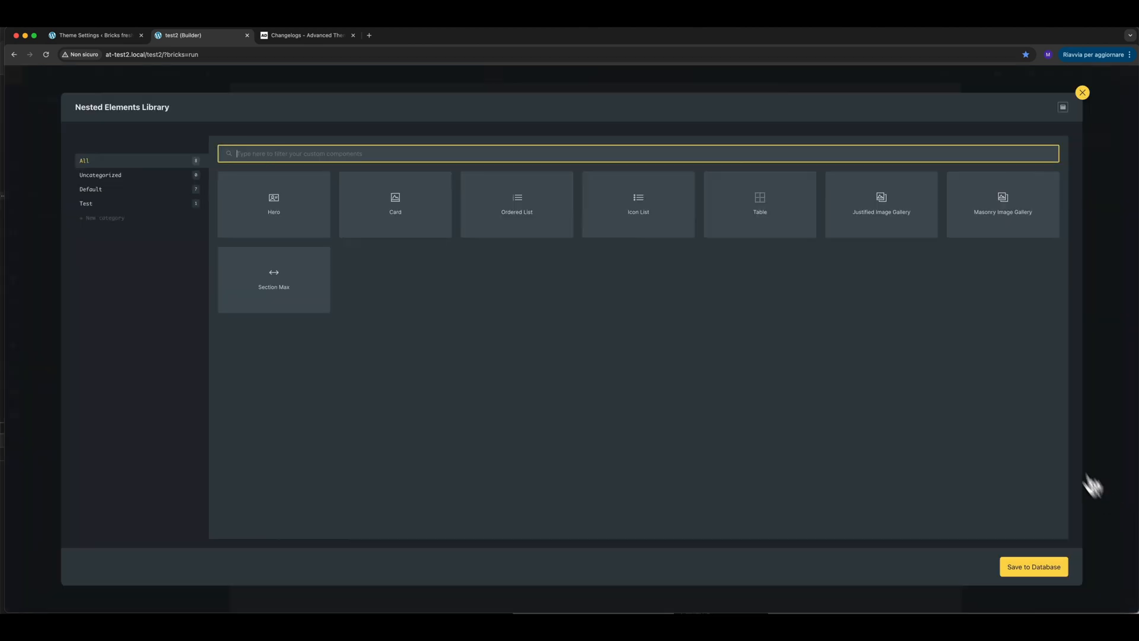
{"action": "left_click", "coordinate": [995, 216]}
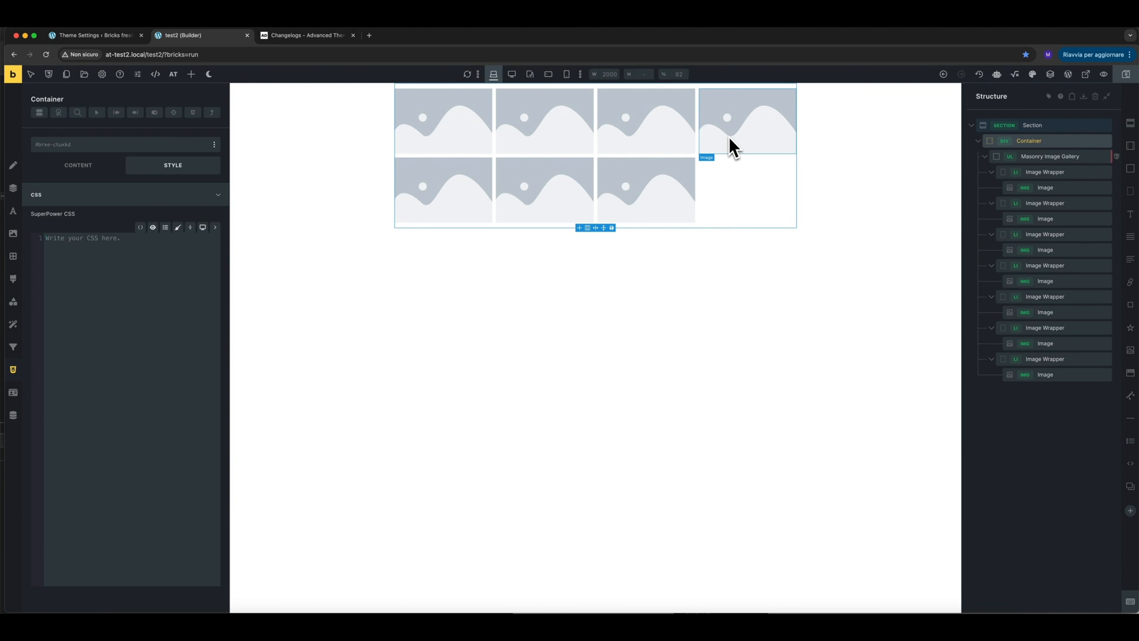
Step: Select the Masonry Image Gallery and set its --columns CSS variable to 3
{"action": "left_click", "coordinate": [1047, 158]}
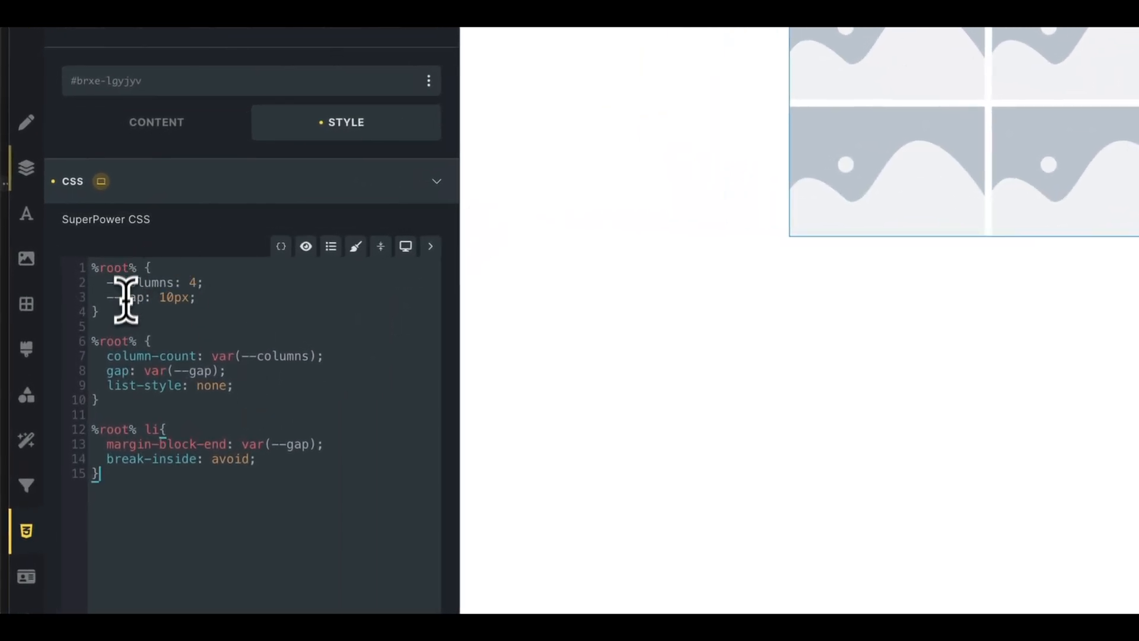
{"action": "left_click_drag", "start_coordinate": [117, 289], "coordinate": [224, 288]}
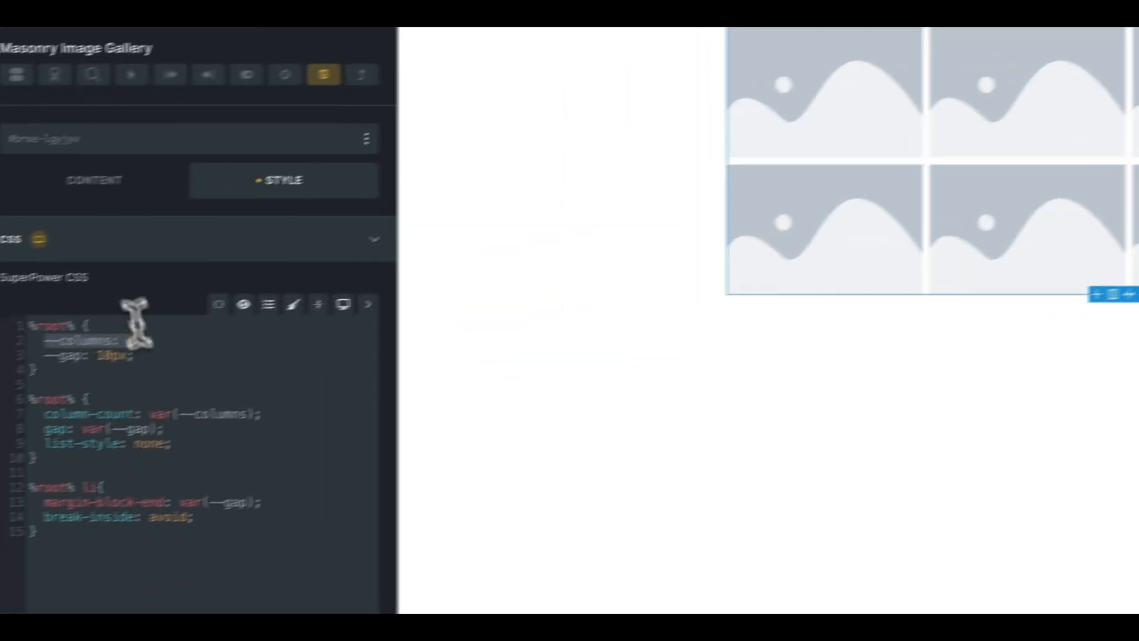
{"action": "key", "text": "BackSpace"}
{"action": "type", "text": "3"}
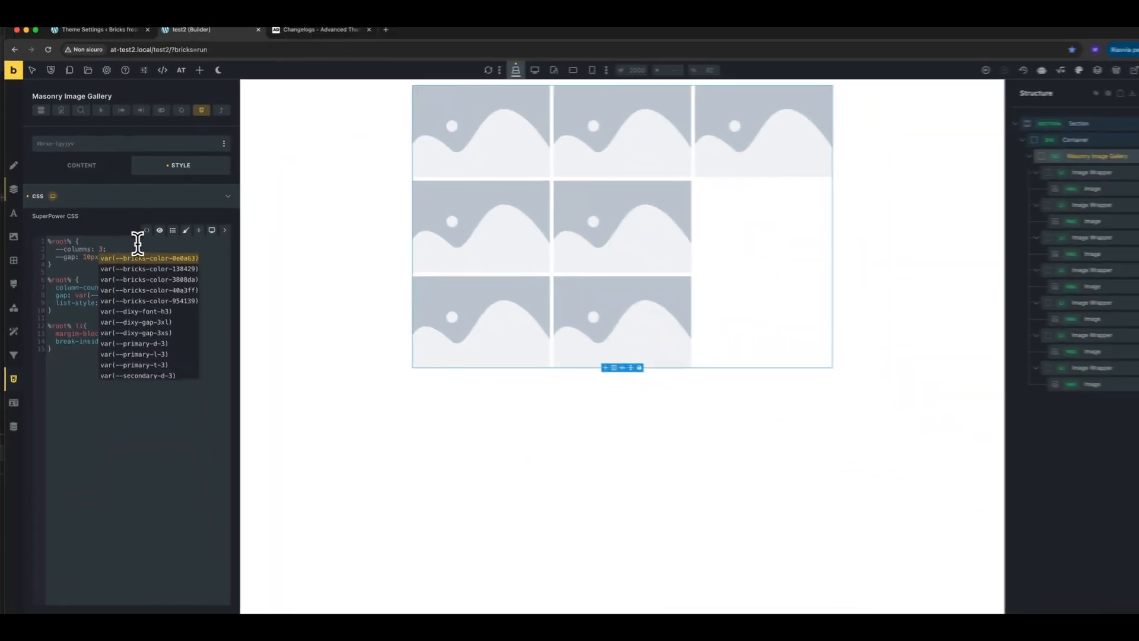
Step: Set the Masonry Image Gallery's --gap CSS variable to var(--dixy-gap-l)
{"action": "left_click", "coordinate": [255, 325]}
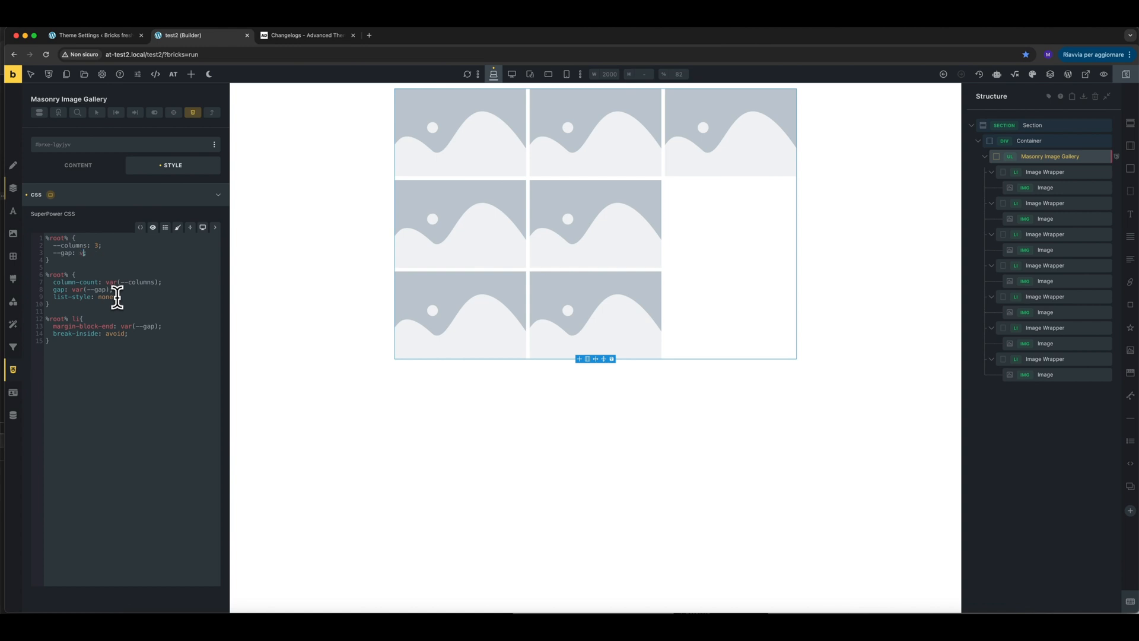
{"action": "key", "text": "BackSpace"}
{"action": "type", "text": "gap"}
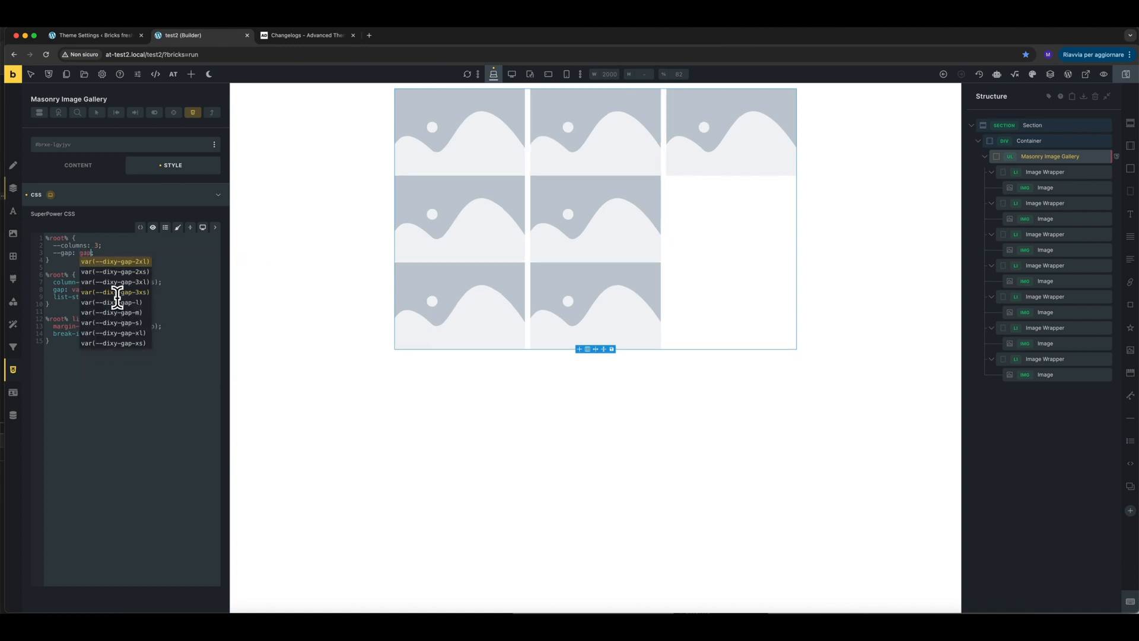
{"action": "key", "text": "Down"}
{"action": "key", "text": "Down"}
{"action": "key", "text": "Down"}
{"action": "key", "text": "Down"}
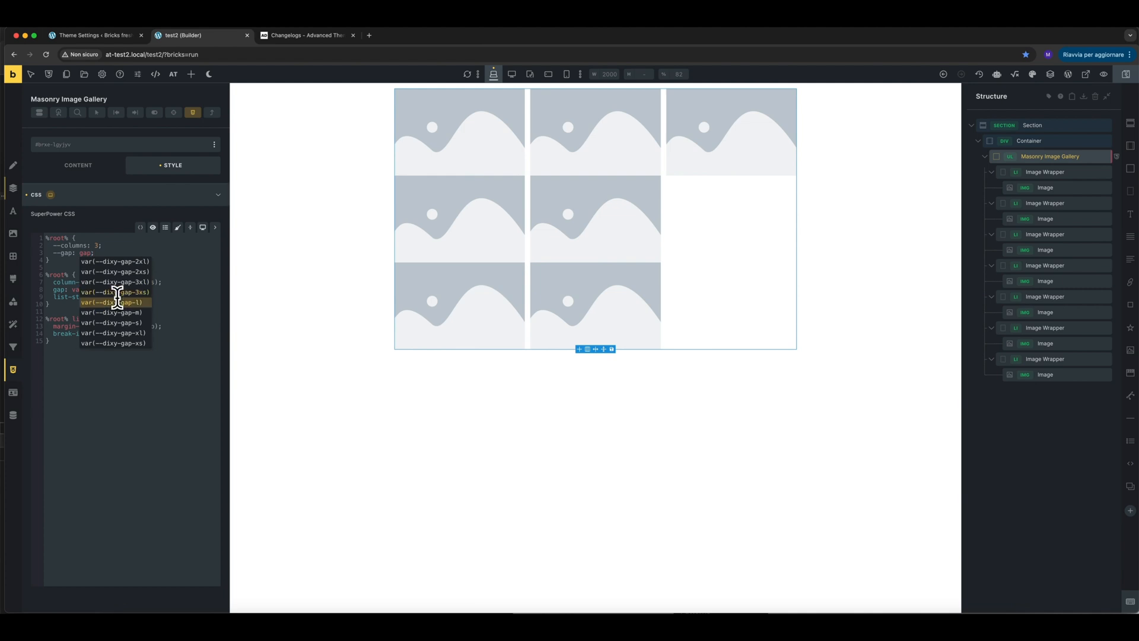
{"action": "key", "text": "Return"}
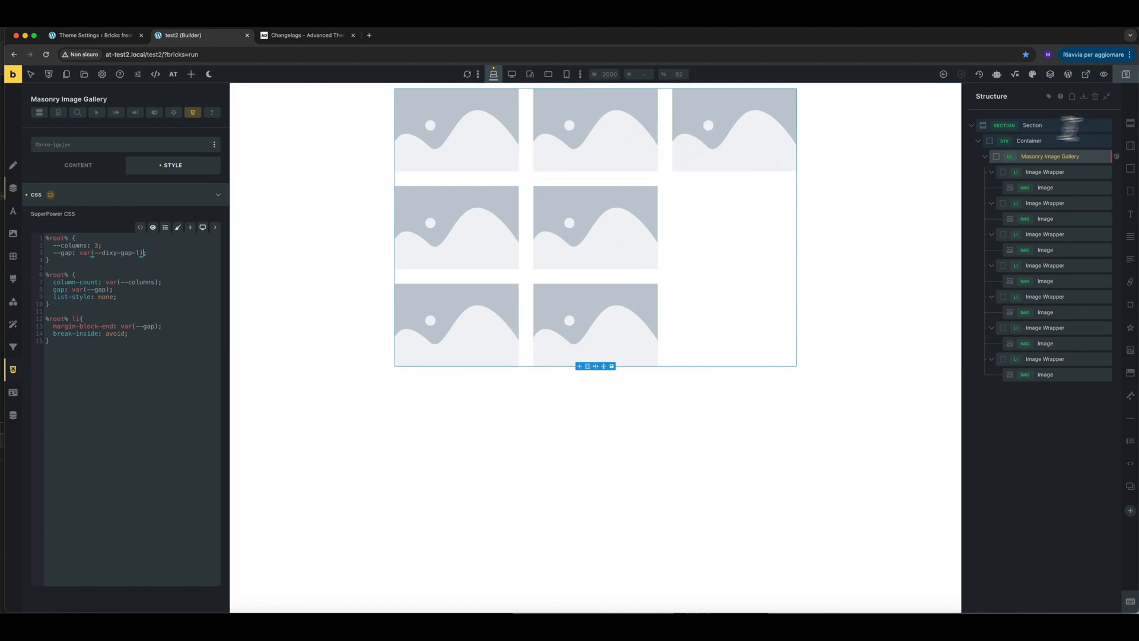
Step: Delete the Masonry Image Gallery from the container and remove the Section Max element from the Nested Elements Library
{"action": "left_click", "coordinate": [1106, 156]}
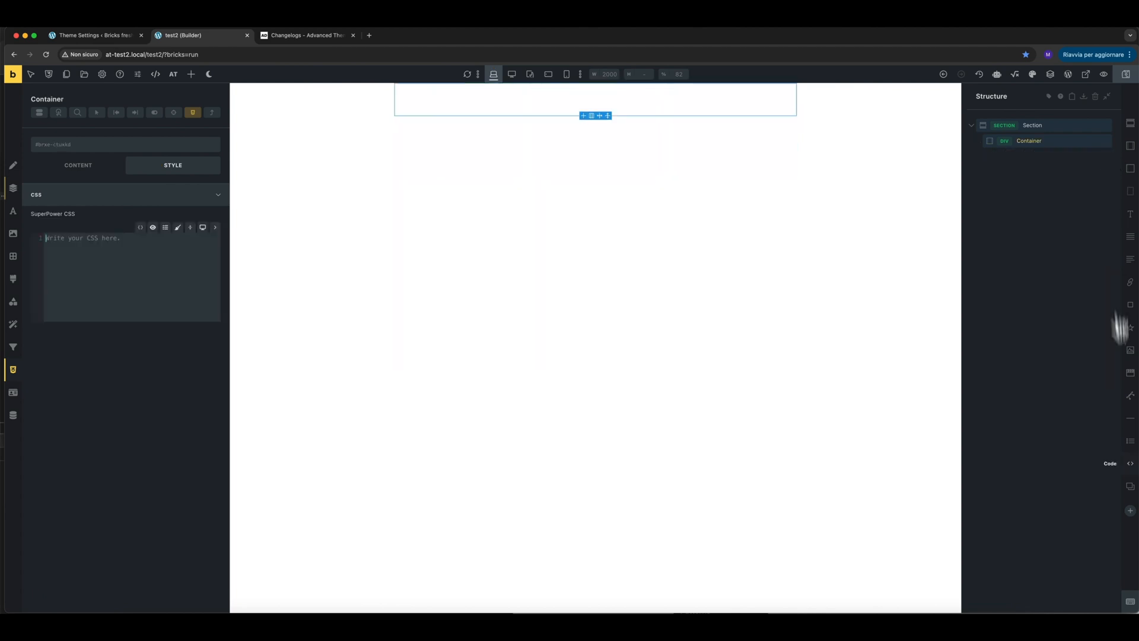
{"action": "left_click", "coordinate": [1129, 509]}
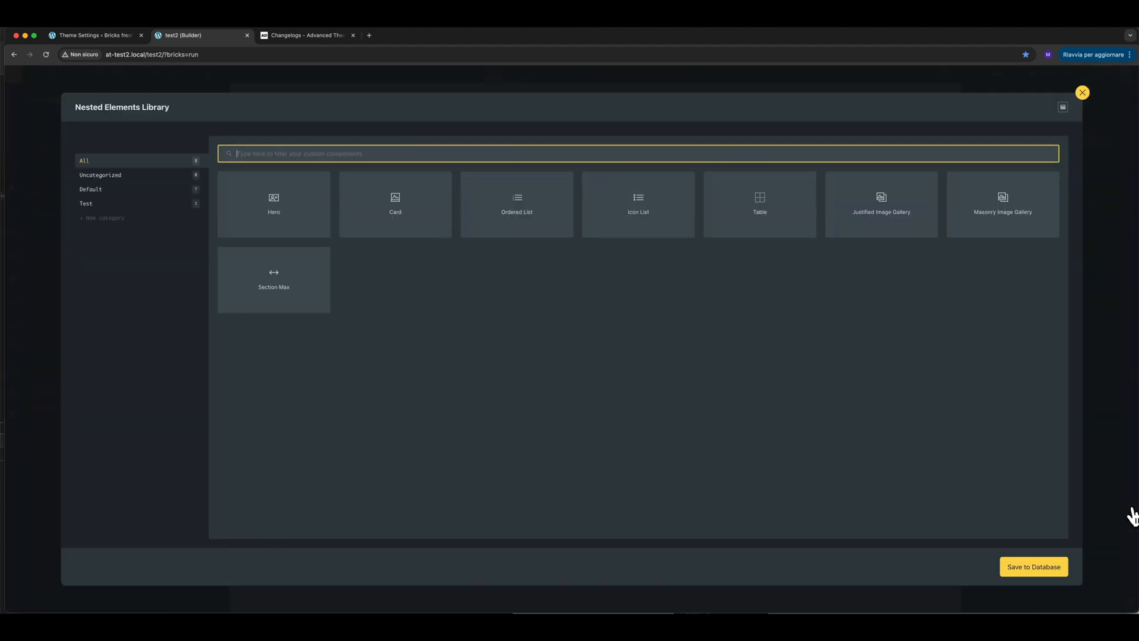
{"action": "mouse_move", "coordinate": [321, 262]}
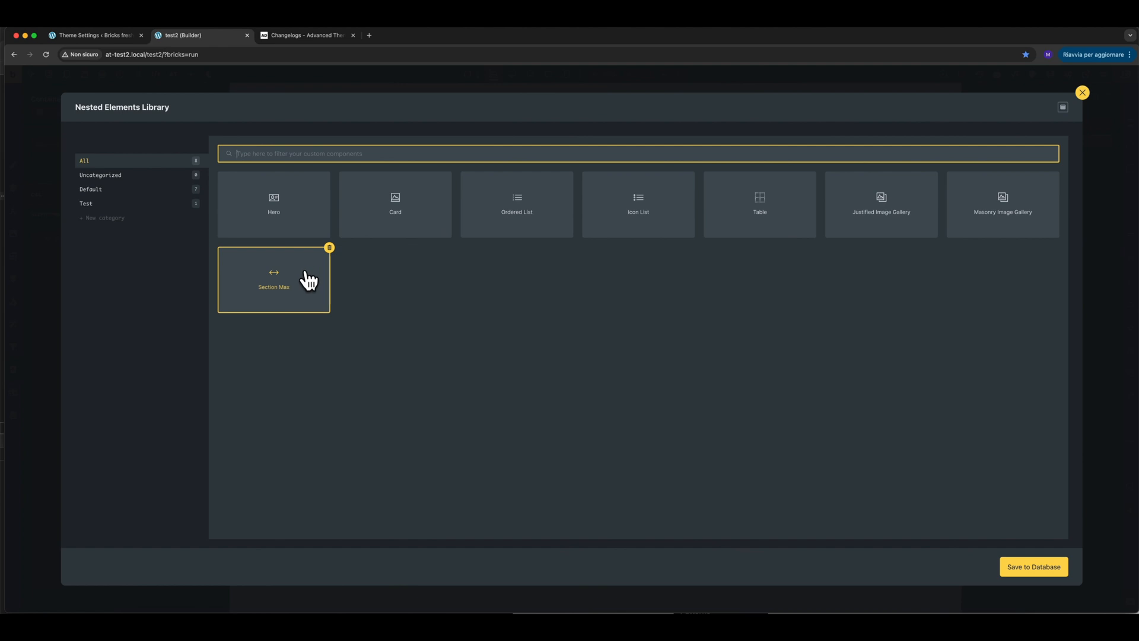
{"action": "left_click", "coordinate": [330, 248]}
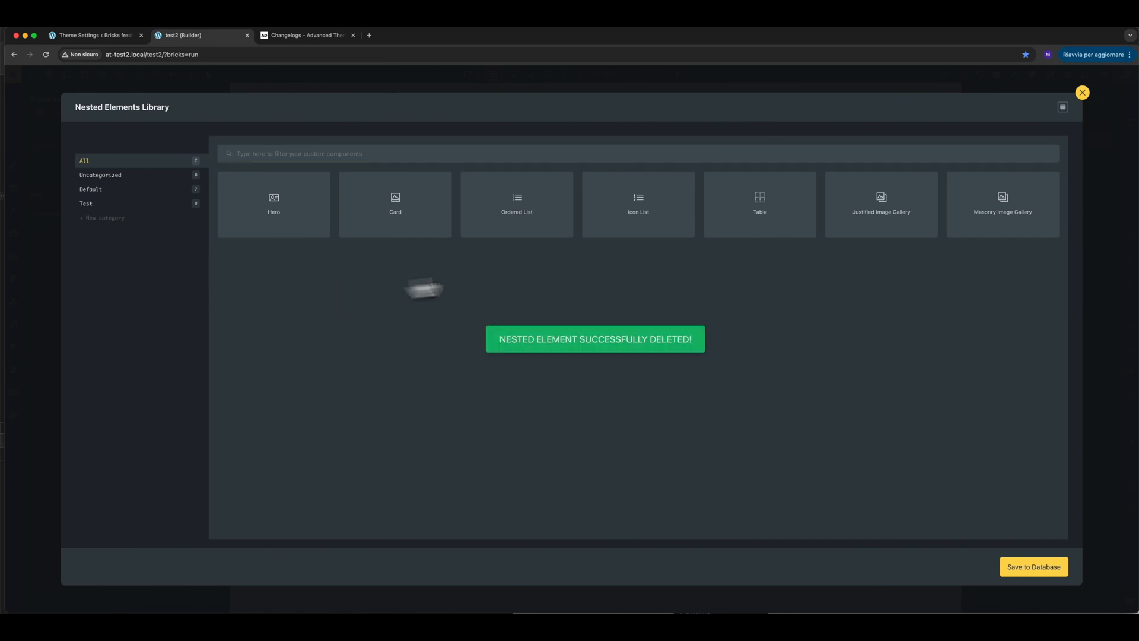
{"action": "left_click", "coordinate": [1129, 244]}
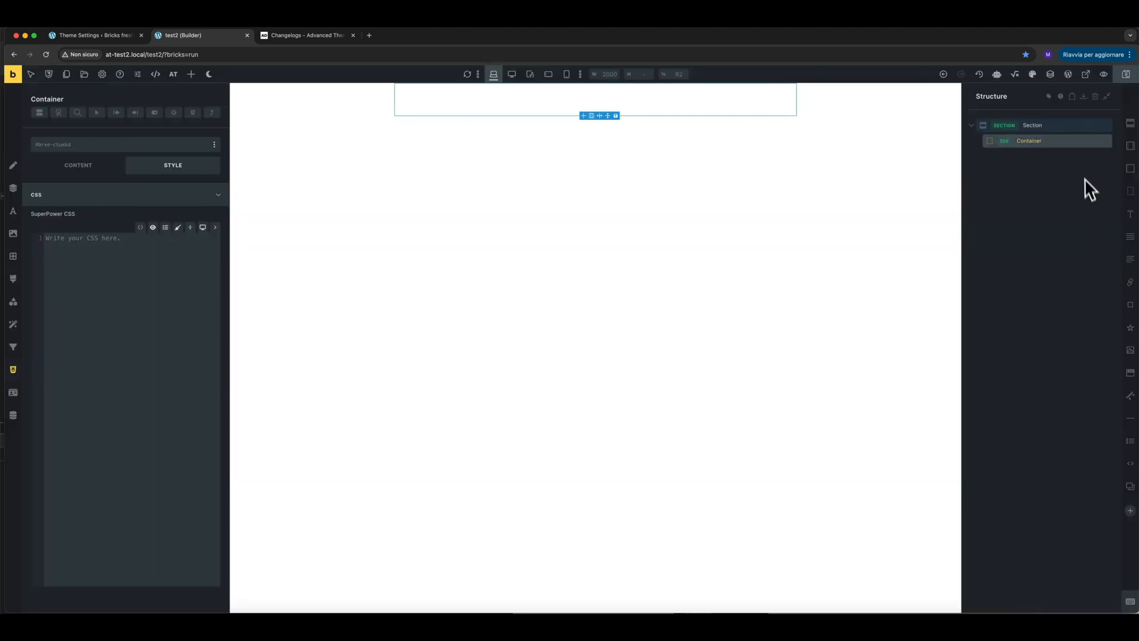
Step: Add two blocks to the container and save the section as nested element "Custom Block" in category "block" with the down-chevron icon
{"action": "left_click", "coordinate": [1130, 169]}
{"action": "left_click", "coordinate": [1130, 169]}
{"action": "right_click", "coordinate": [1038, 126]}
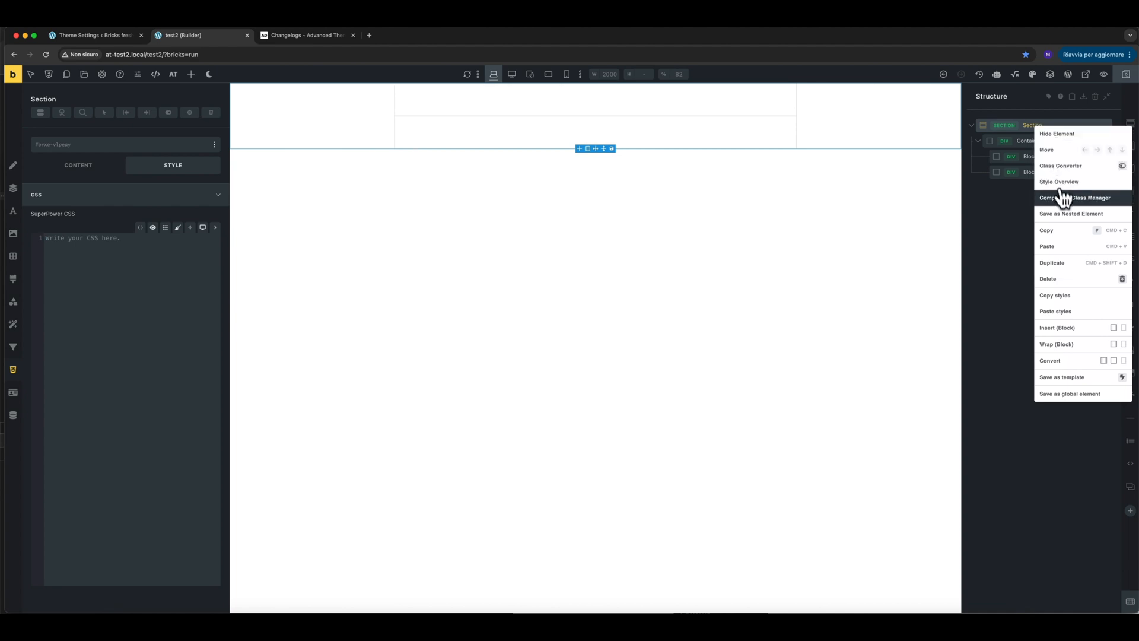
{"action": "left_click", "coordinate": [1062, 214]}
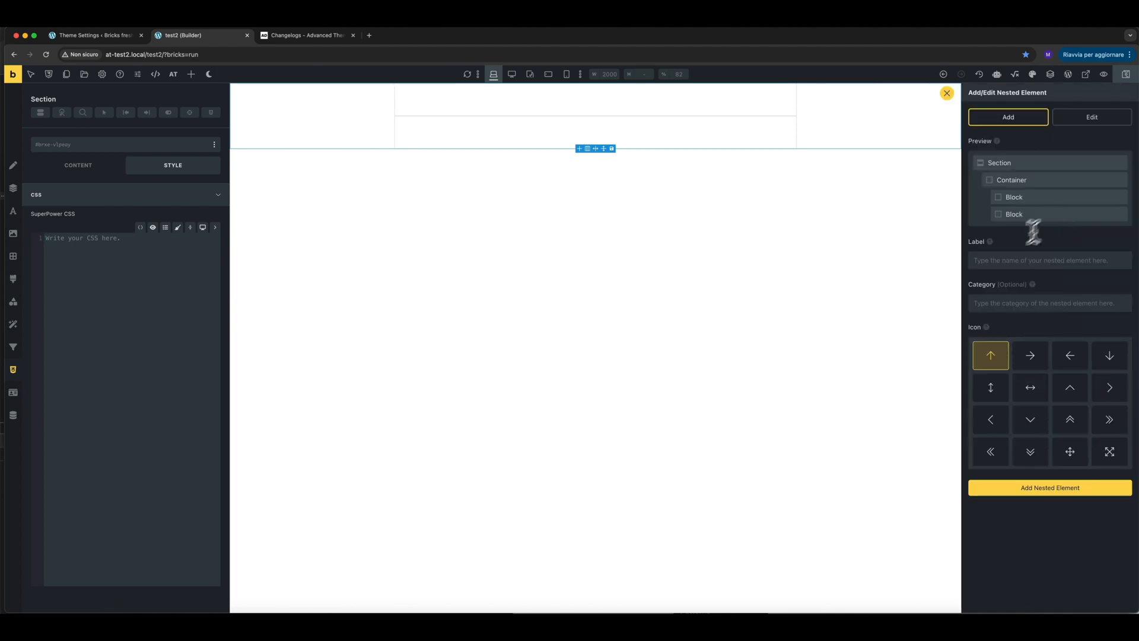
{"action": "left_click", "coordinate": [991, 260]}
{"action": "type", "text": "Custom Block"}
{"action": "key", "text": "Tab"}
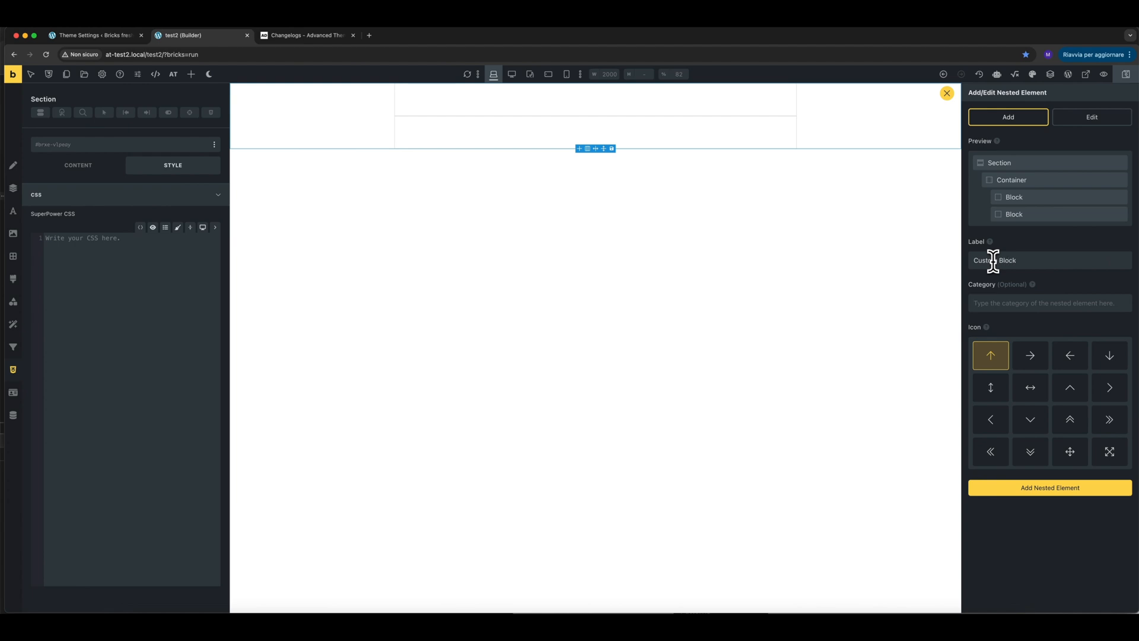
{"action": "type", "text": "block"}
{"action": "left_click", "coordinate": [1029, 417]}
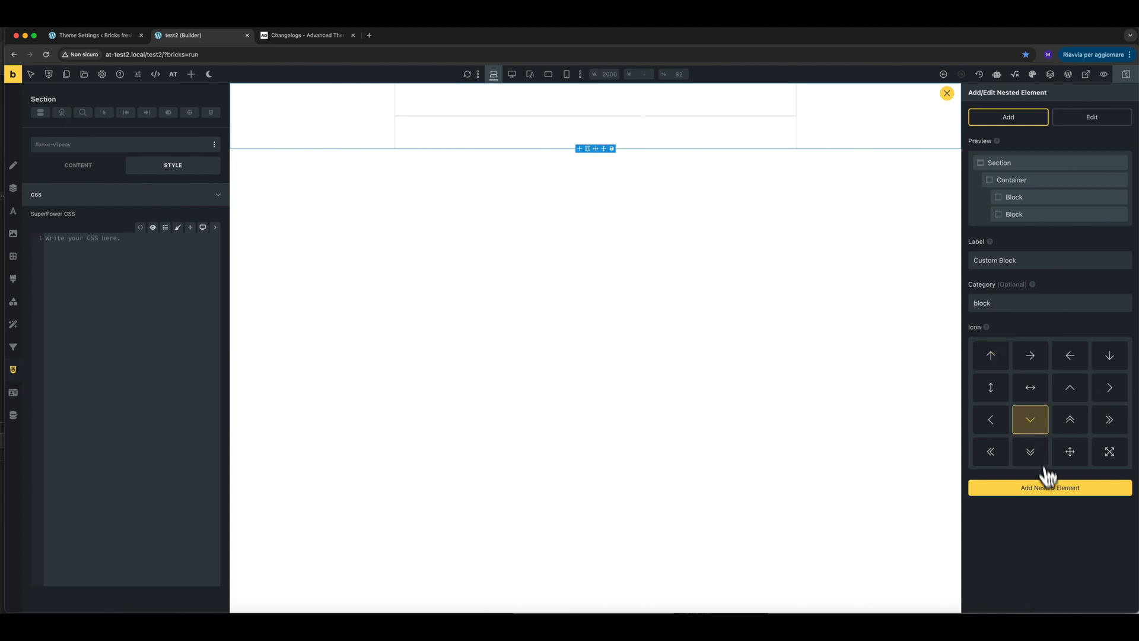
{"action": "left_click", "coordinate": [1052, 496]}
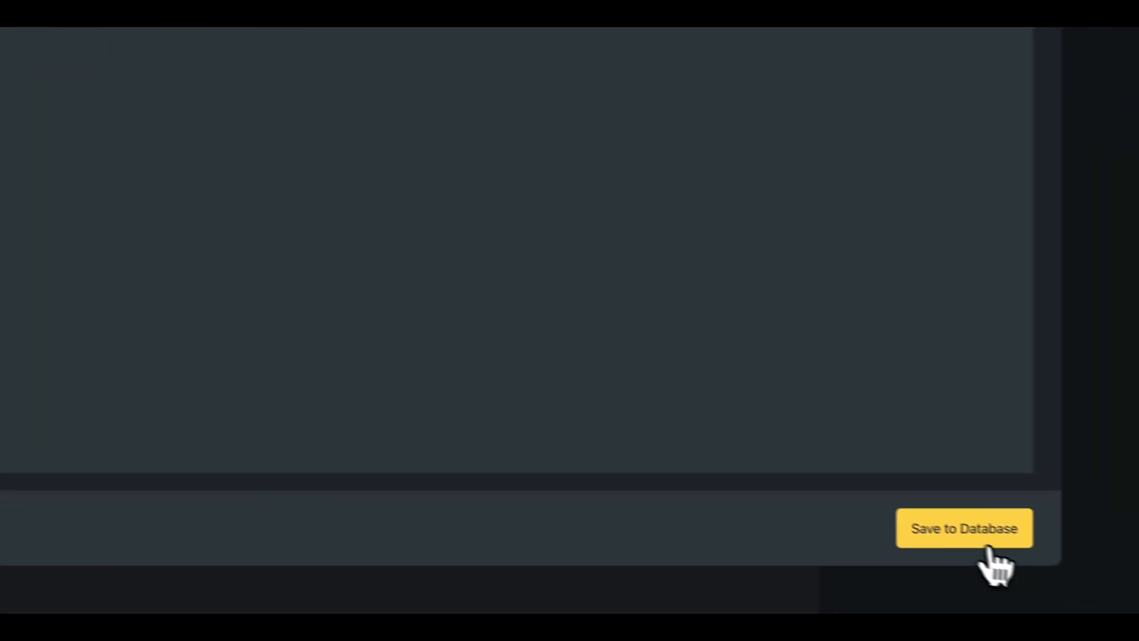
Step: Save the Nested Elements Library to the database and reload the builder page
{"action": "left_click", "coordinate": [906, 523]}
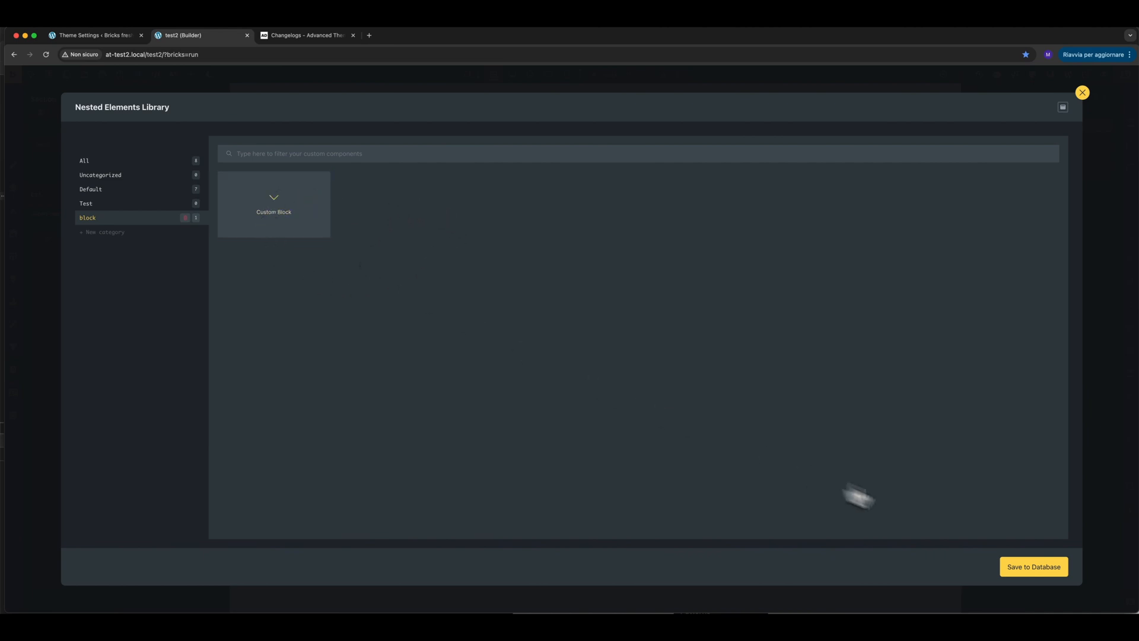
{"action": "left_click", "coordinate": [1027, 570]}
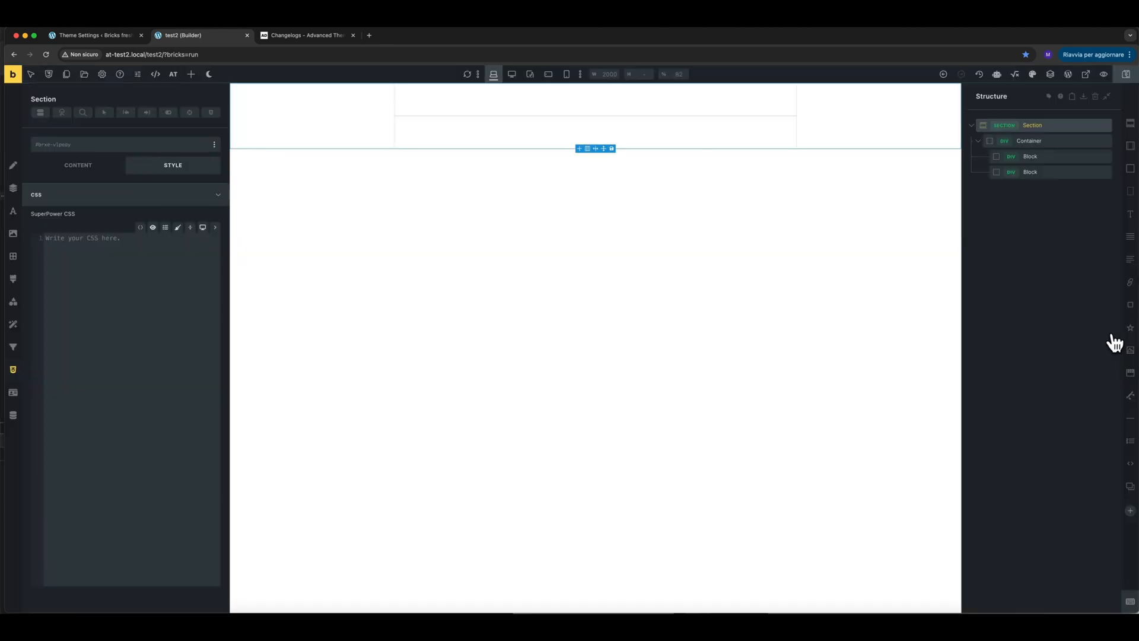
{"action": "left_click", "coordinate": [46, 55]}
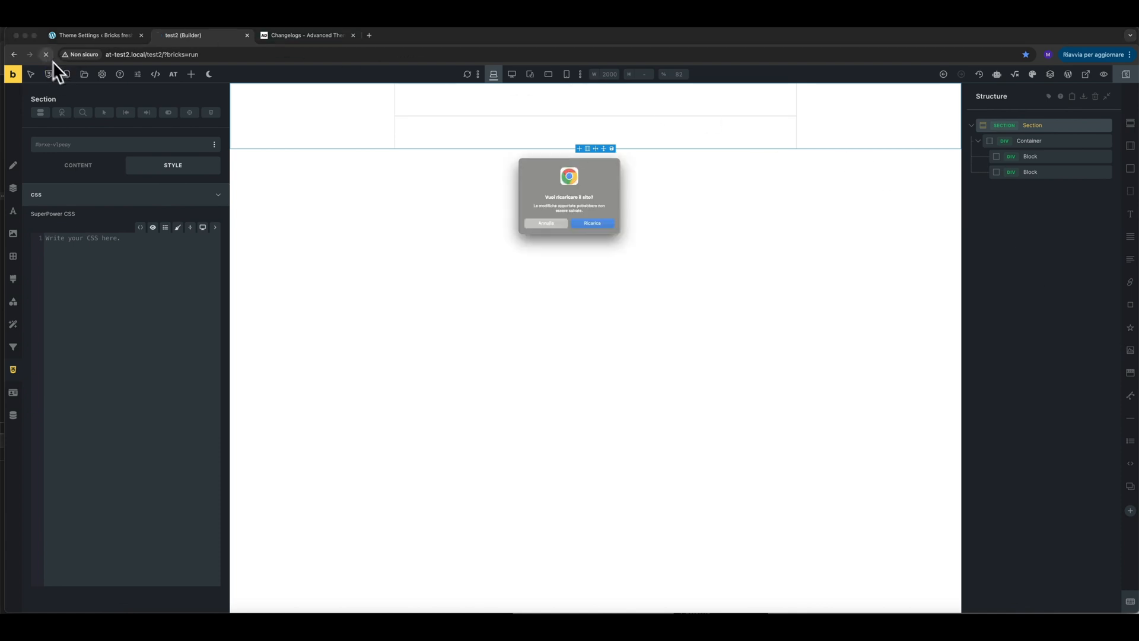
{"action": "left_click", "coordinate": [598, 236]}
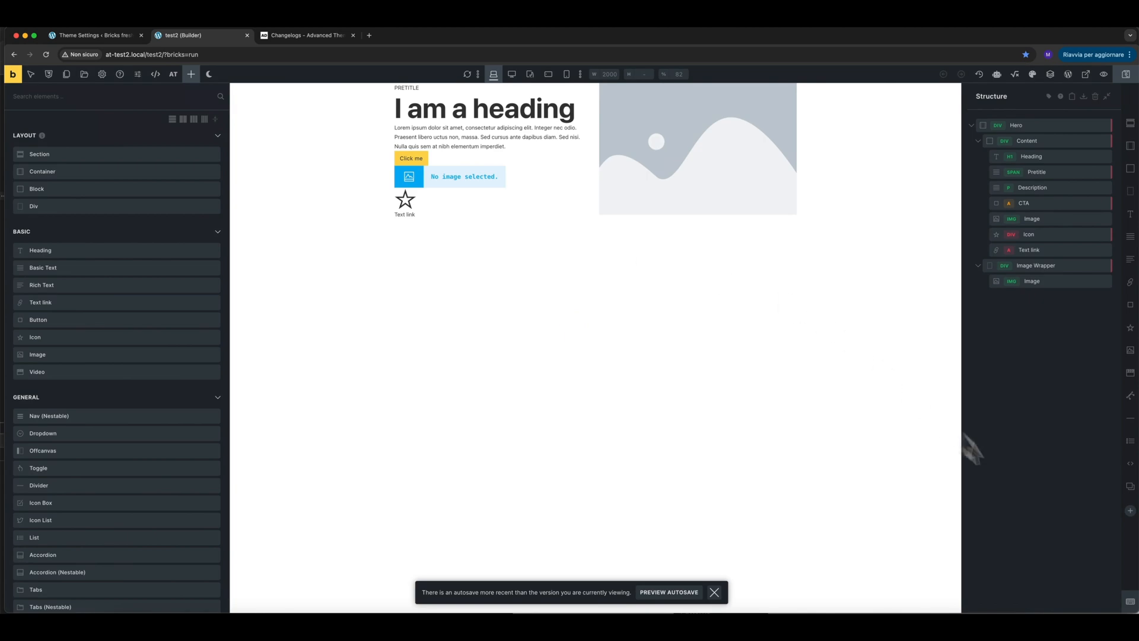
Step: Filter the Nested Elements Library for "hero" and clear the filter again
{"action": "left_click", "coordinate": [1129, 511]}
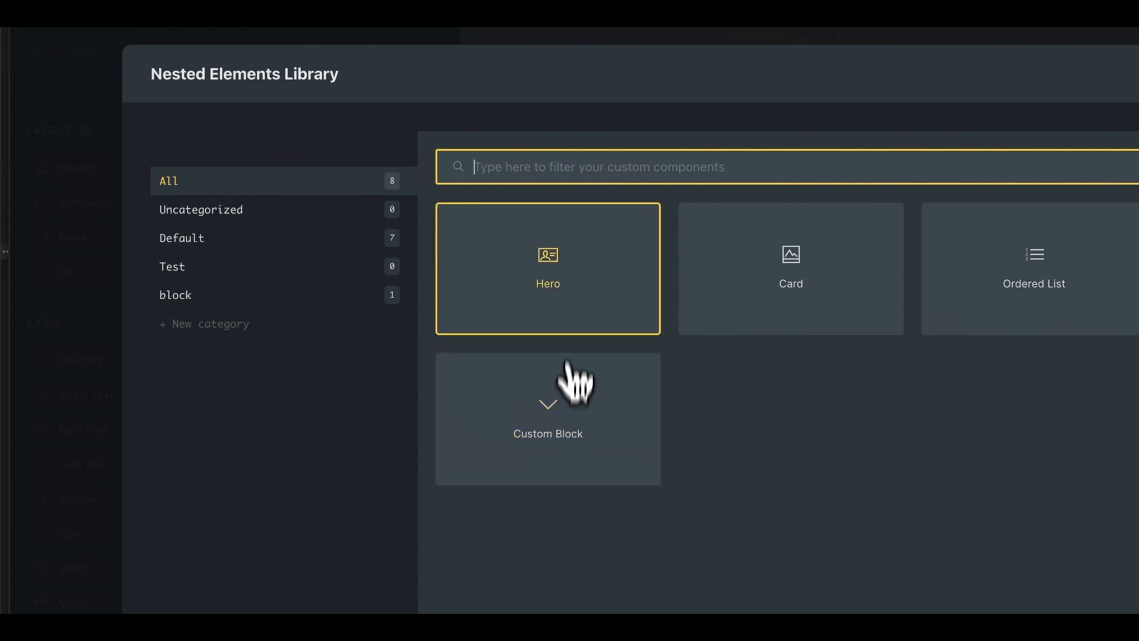
{"action": "left_click", "coordinate": [537, 170]}
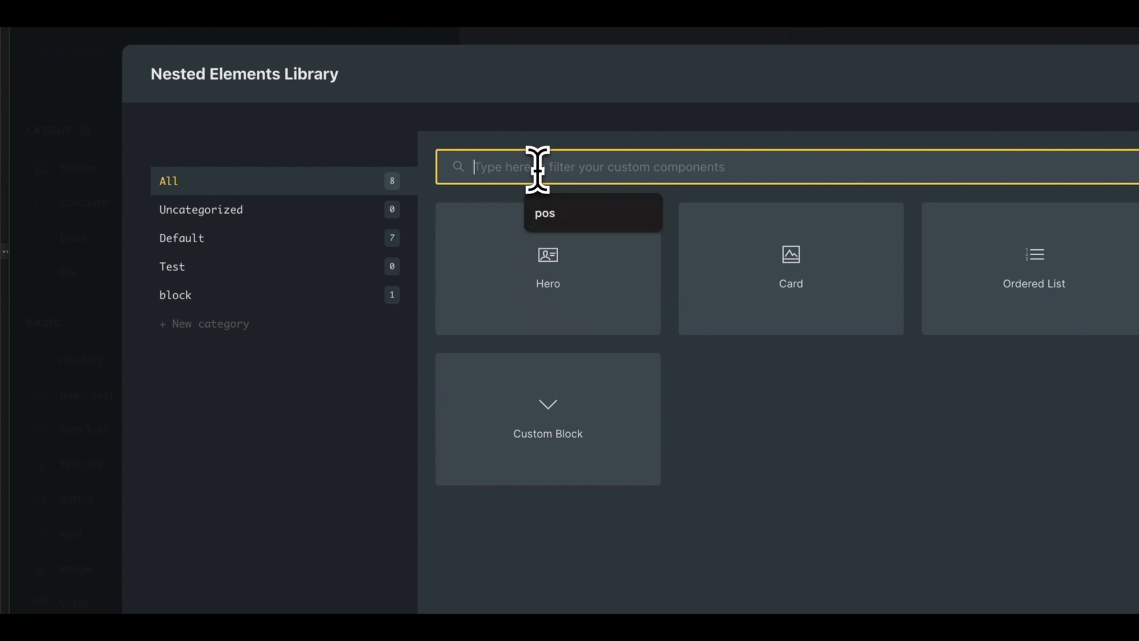
{"action": "type", "text": "hero"}
{"action": "key", "text": "BackSpace"}
{"action": "key", "text": "BackSpace"}
{"action": "key", "text": "BackSpace"}
{"action": "key", "text": "BackSpace"}
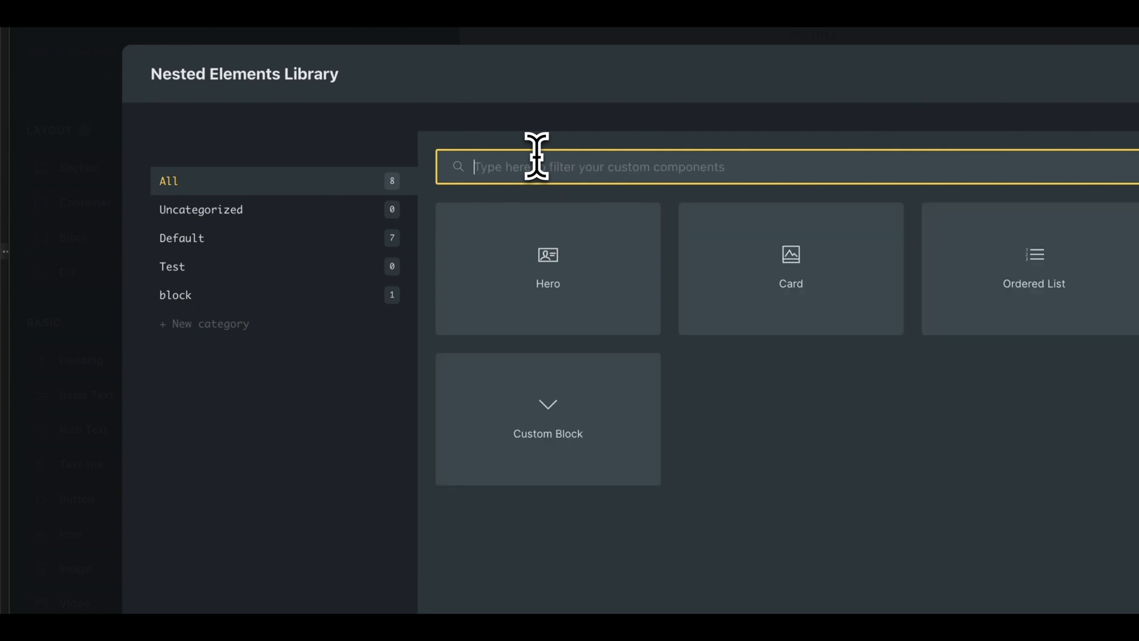
Step: Create a category named "My new category" in the Nested Elements Library and close the library
{"action": "left_click", "coordinate": [209, 325]}
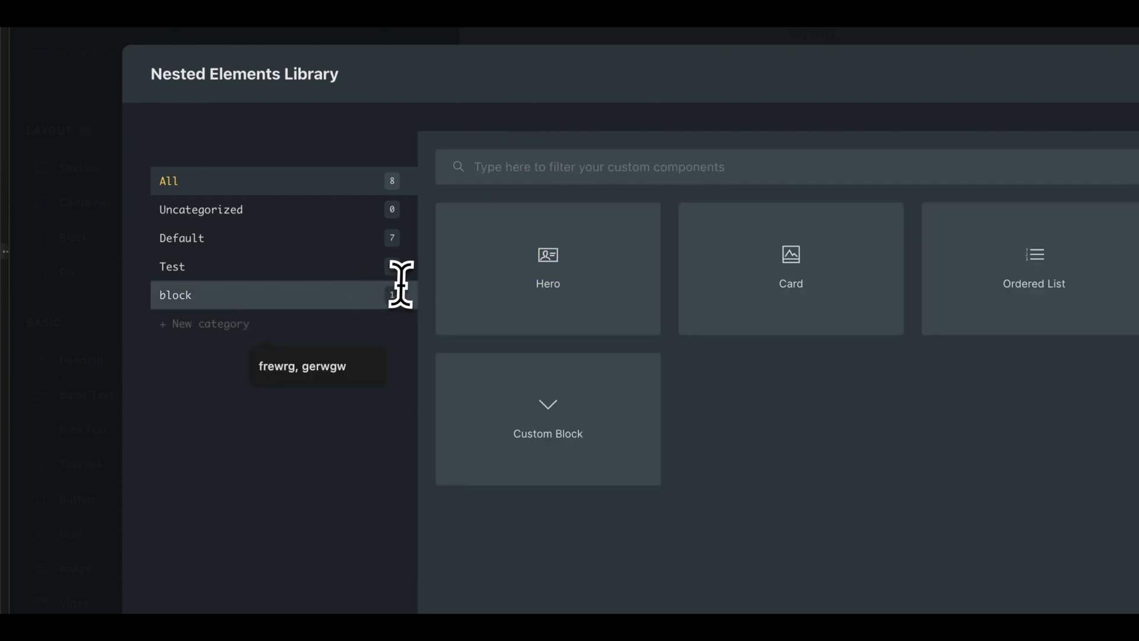
{"action": "type", "text": "My new category"}
{"action": "key", "text": "Return"}
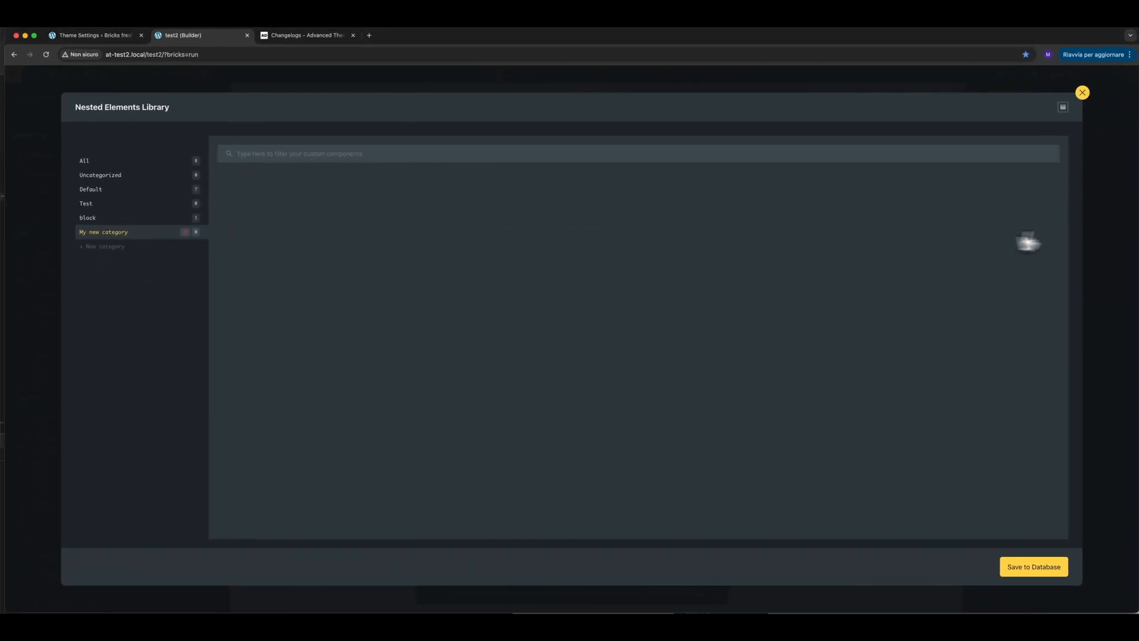
{"action": "left_click", "coordinate": [1092, 240]}
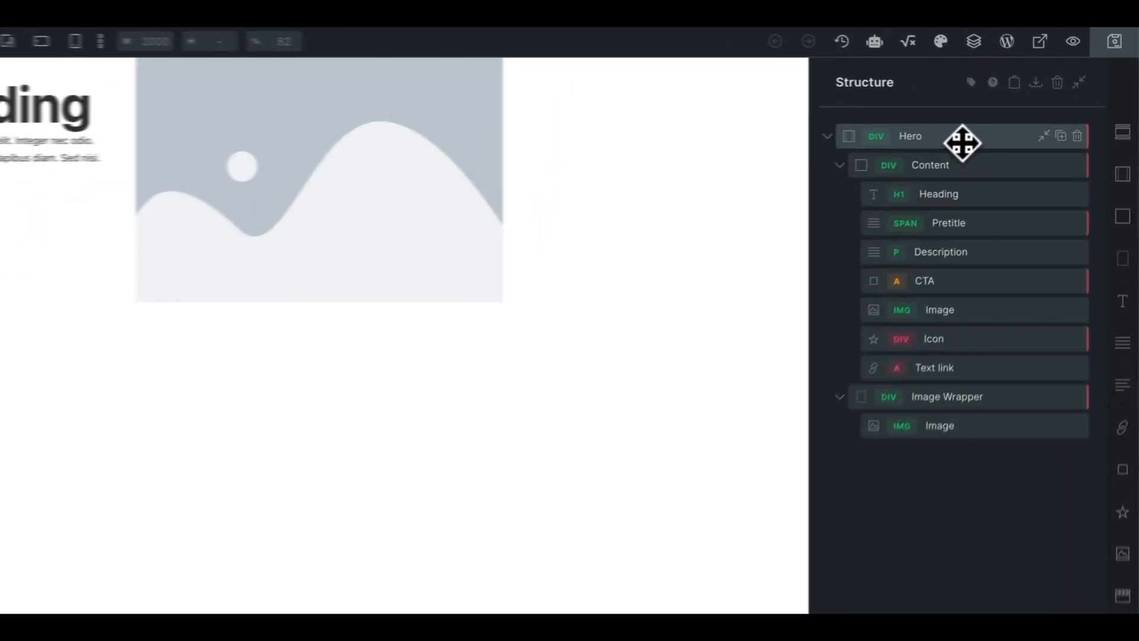
Step: Open the nested element form from the Hero, switch it to editing, and choose Custom Block (block) as the component
{"action": "right_click", "coordinate": [1044, 127]}
{"action": "left_click", "coordinate": [1001, 312]}
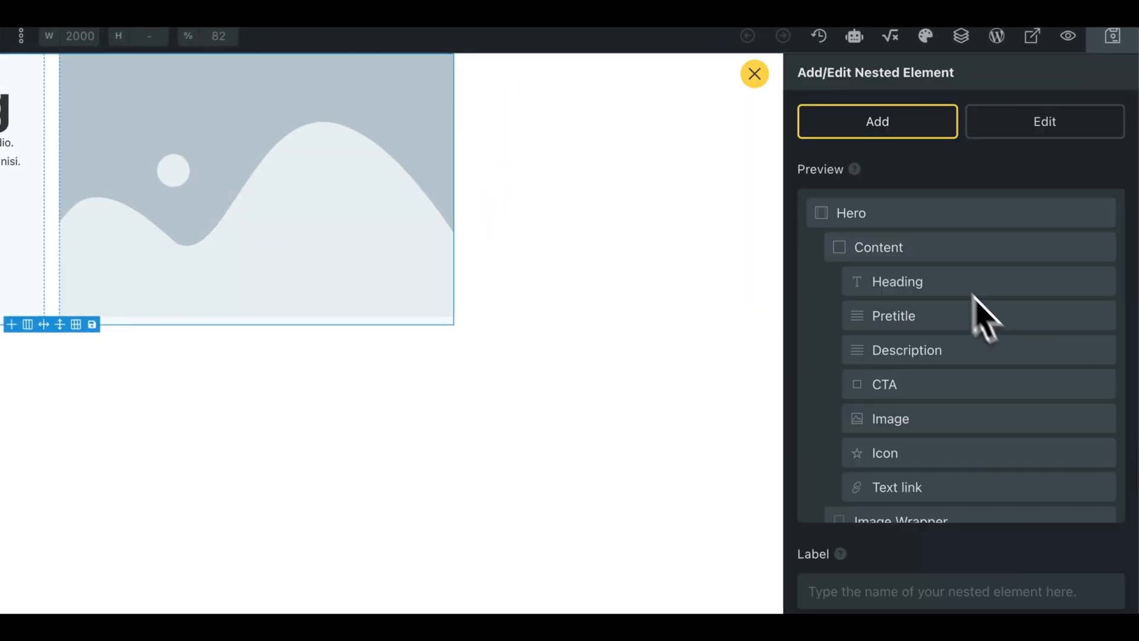
{"action": "left_click", "coordinate": [1058, 125]}
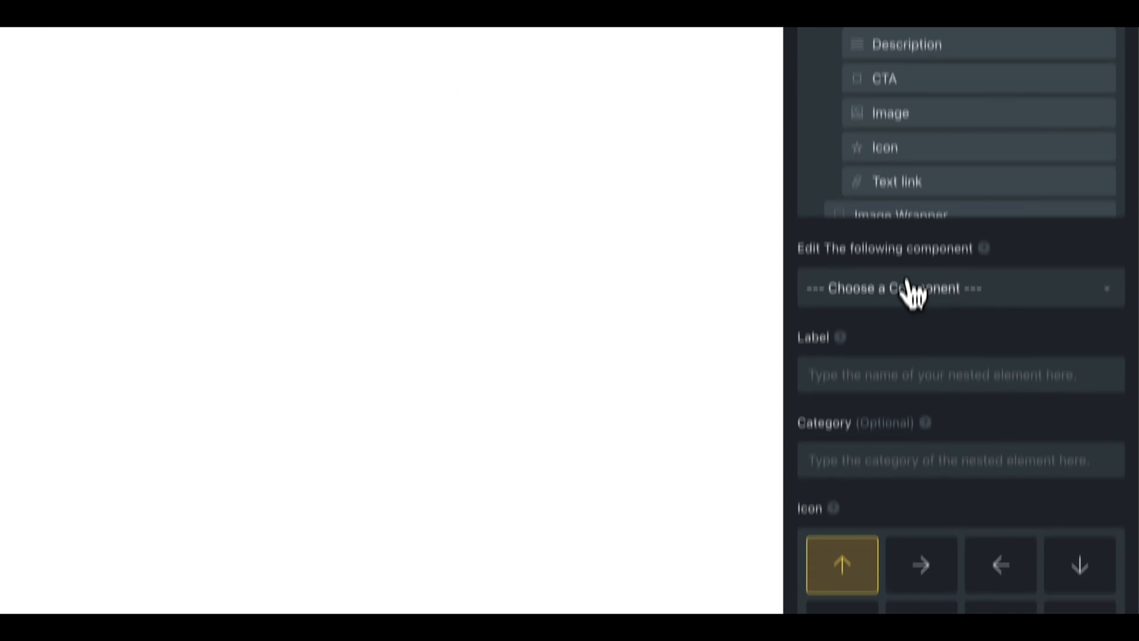
{"action": "left_click", "coordinate": [914, 596]}
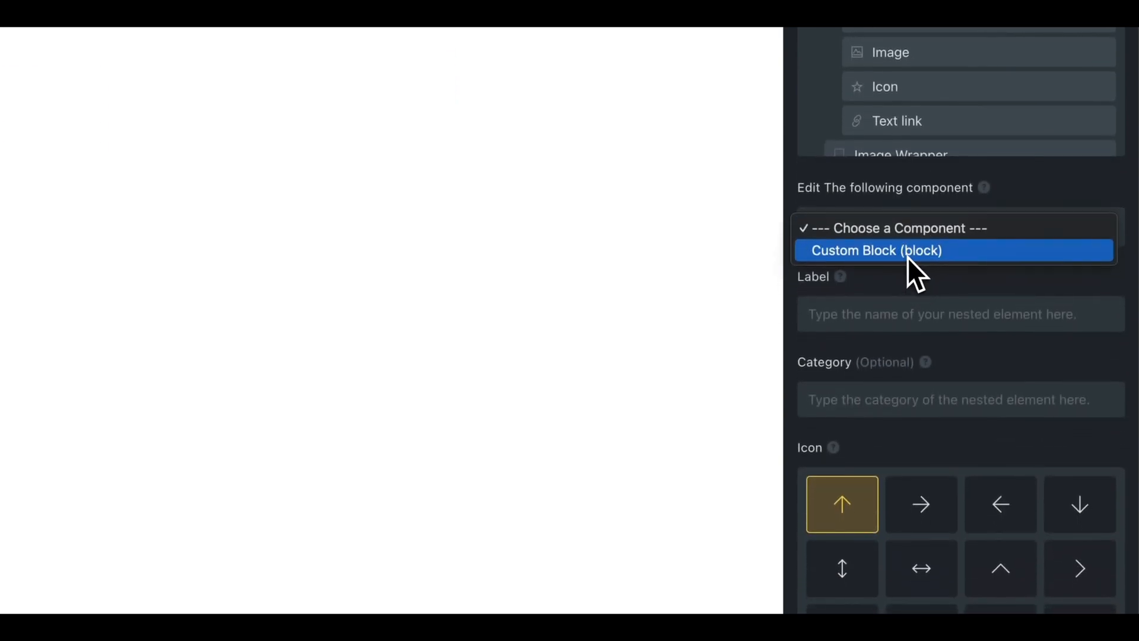
{"action": "left_click", "coordinate": [906, 255]}
Step: Change the Custom Block's category to "My new category", apply the edit and save the library to the database
{"action": "double_click", "coordinate": [854, 394]}
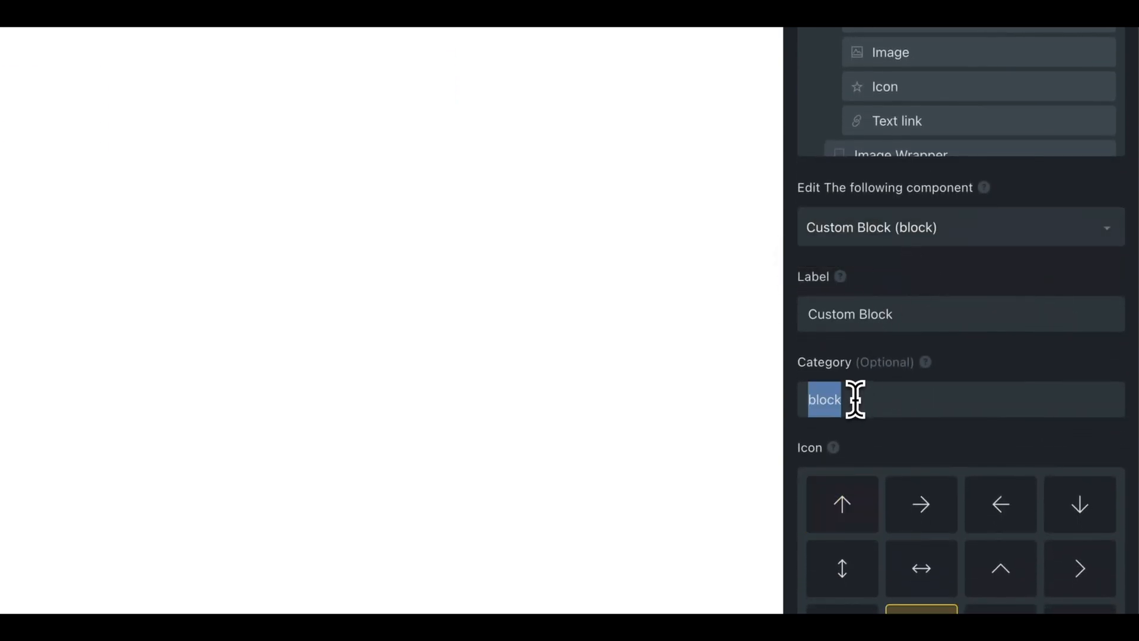
{"action": "type", "text": "My new category"}
{"action": "left_click", "coordinate": [877, 454]}
{"action": "scroll", "coordinate": [922, 463], "scroll_direction": "down", "scroll_amount": 5}
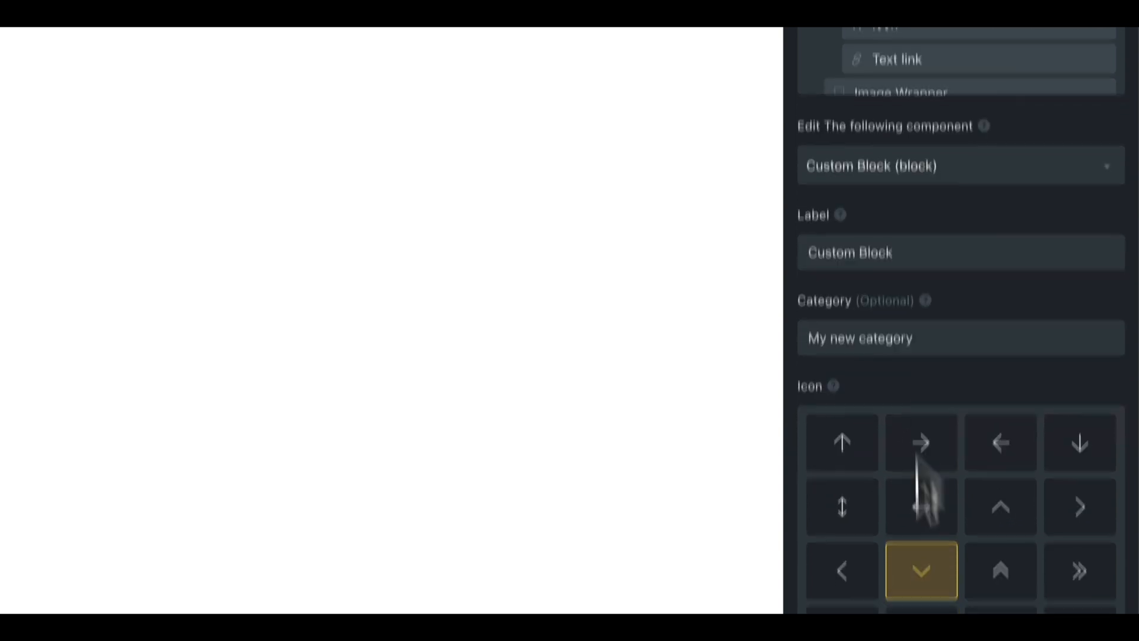
{"action": "left_click", "coordinate": [964, 602]}
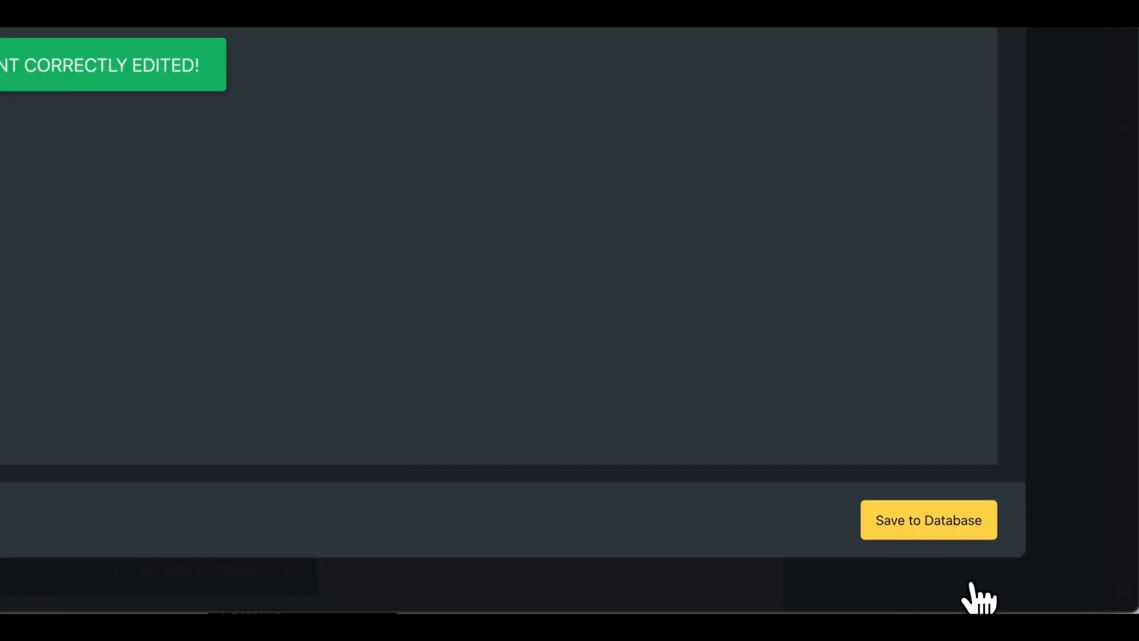
{"action": "left_click", "coordinate": [936, 527]}
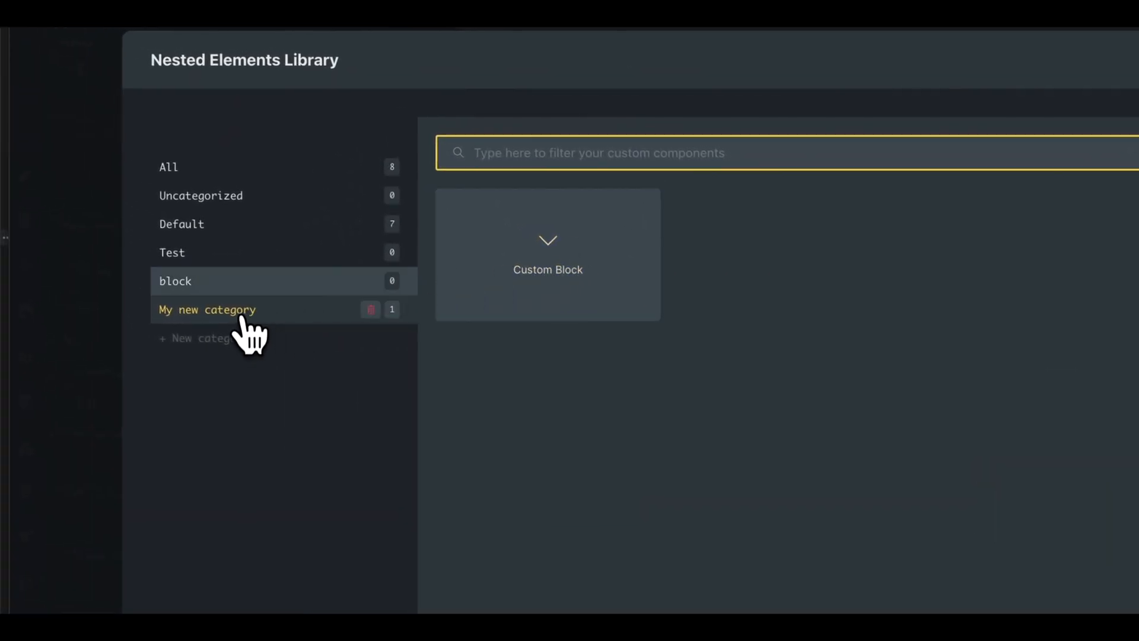
Step: Check the contents of the "block" and "My new category" categories in the library and close it
{"action": "left_click", "coordinate": [178, 281]}
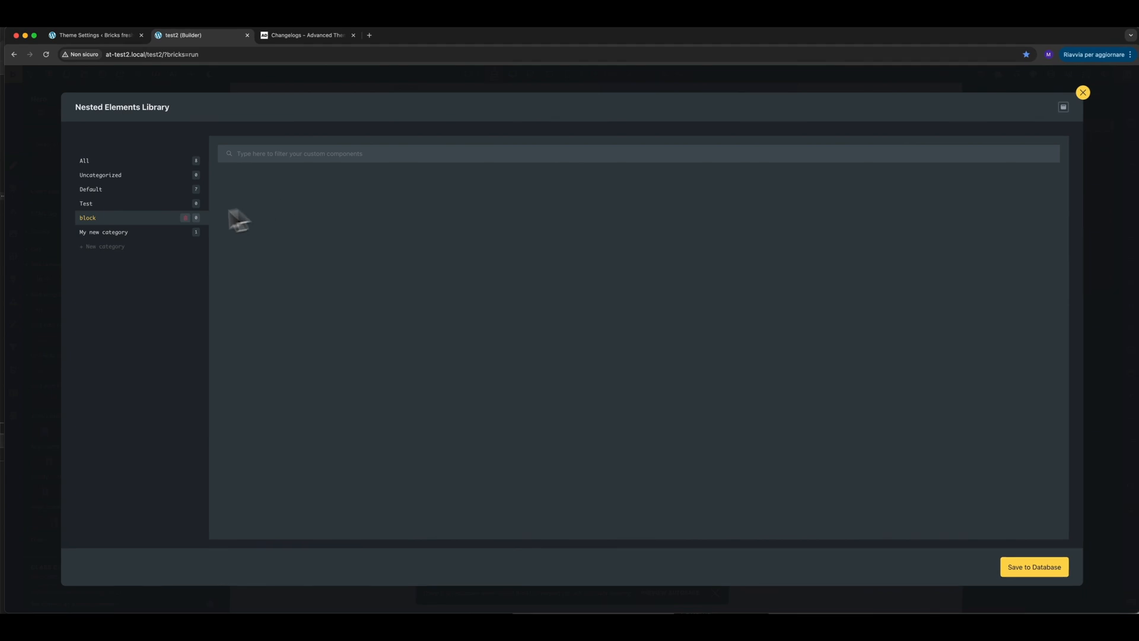
{"action": "left_click", "coordinate": [157, 233]}
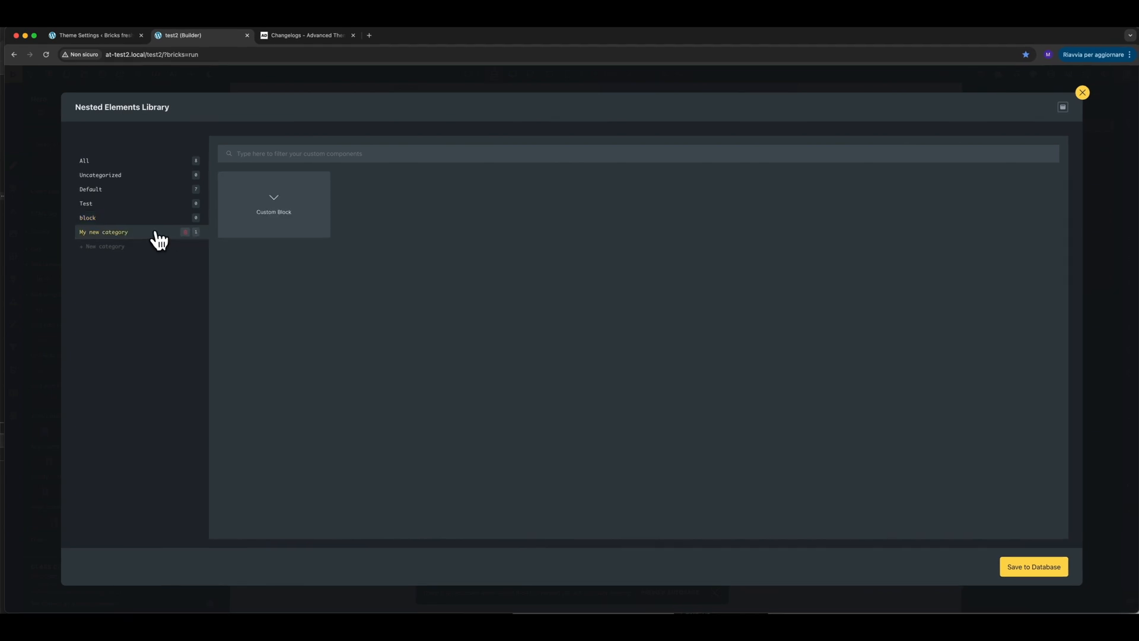
{"action": "left_click", "coordinate": [1131, 218]}
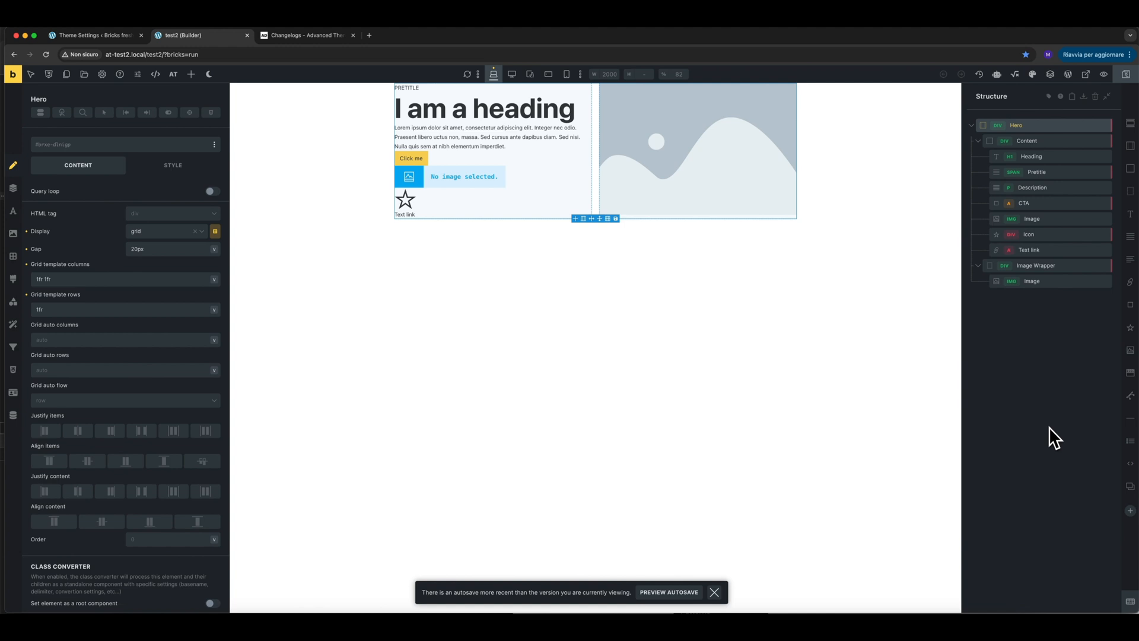
Step: Check the Hero's option for saving as a nested element, and review all elements in the Nested Elements Library
{"action": "right_click", "coordinate": [1034, 125]}
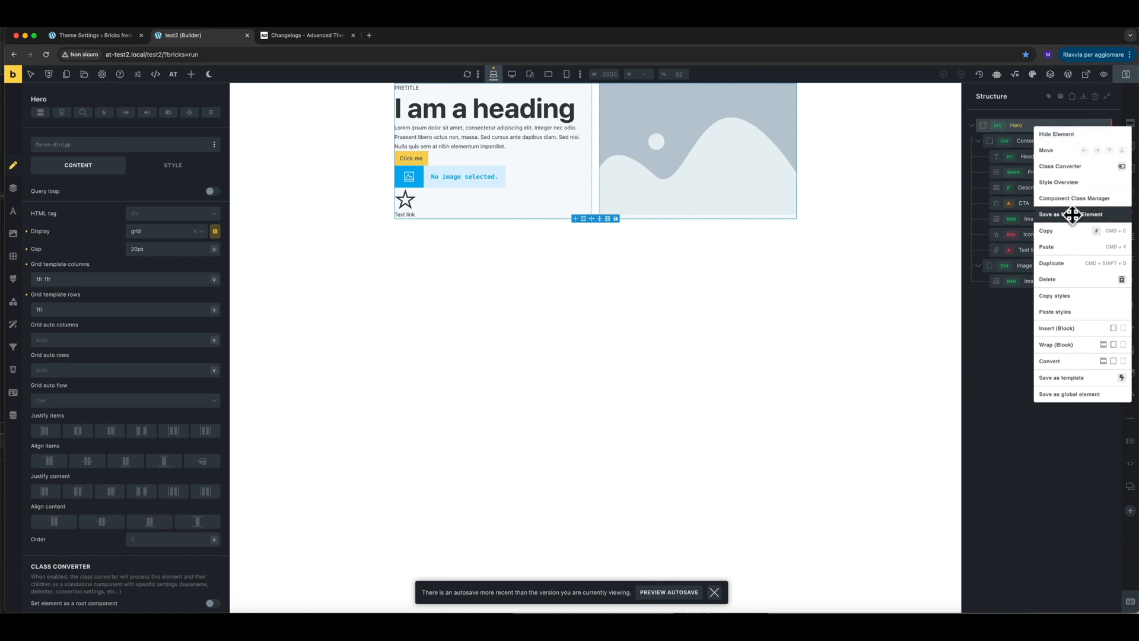
{"action": "left_click", "coordinate": [998, 315]}
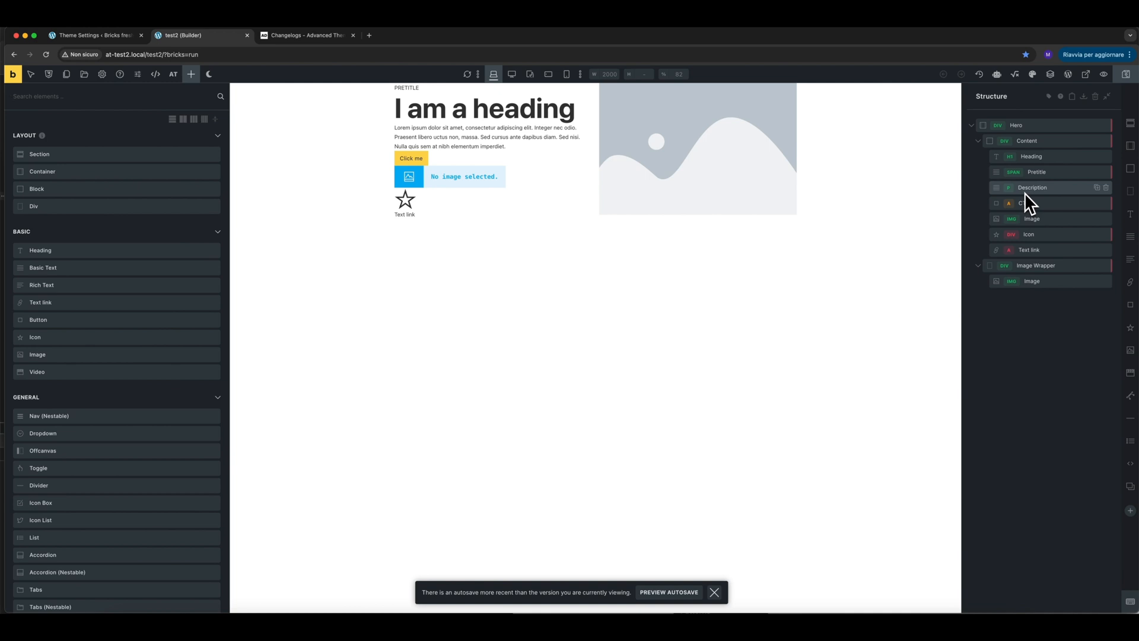
{"action": "left_click", "coordinate": [1130, 511]}
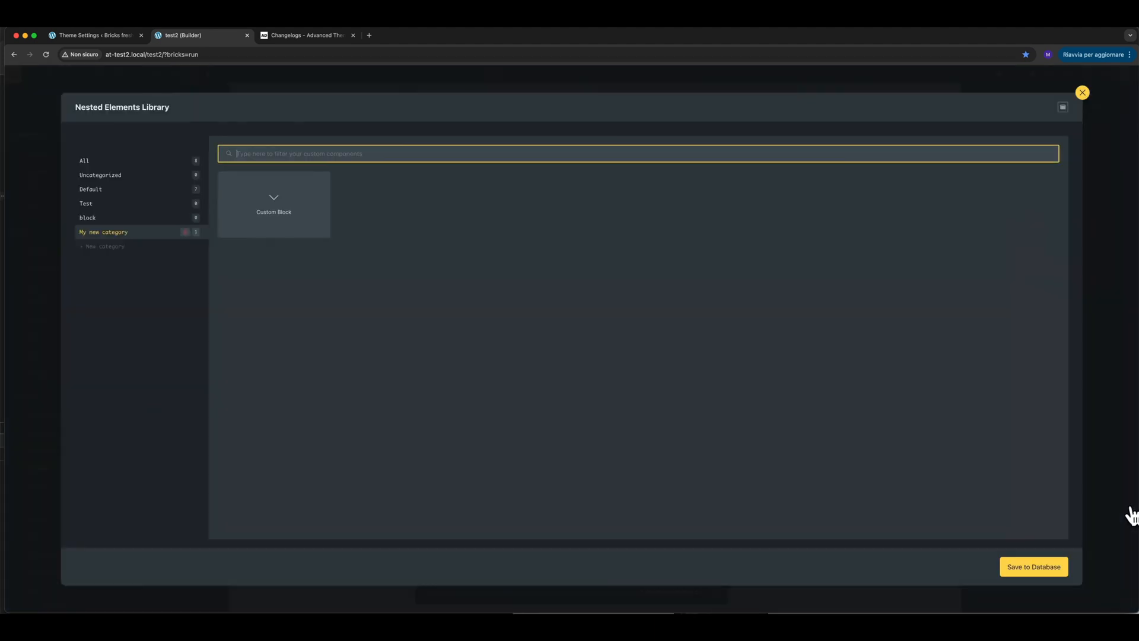
{"action": "left_click", "coordinate": [169, 162]}
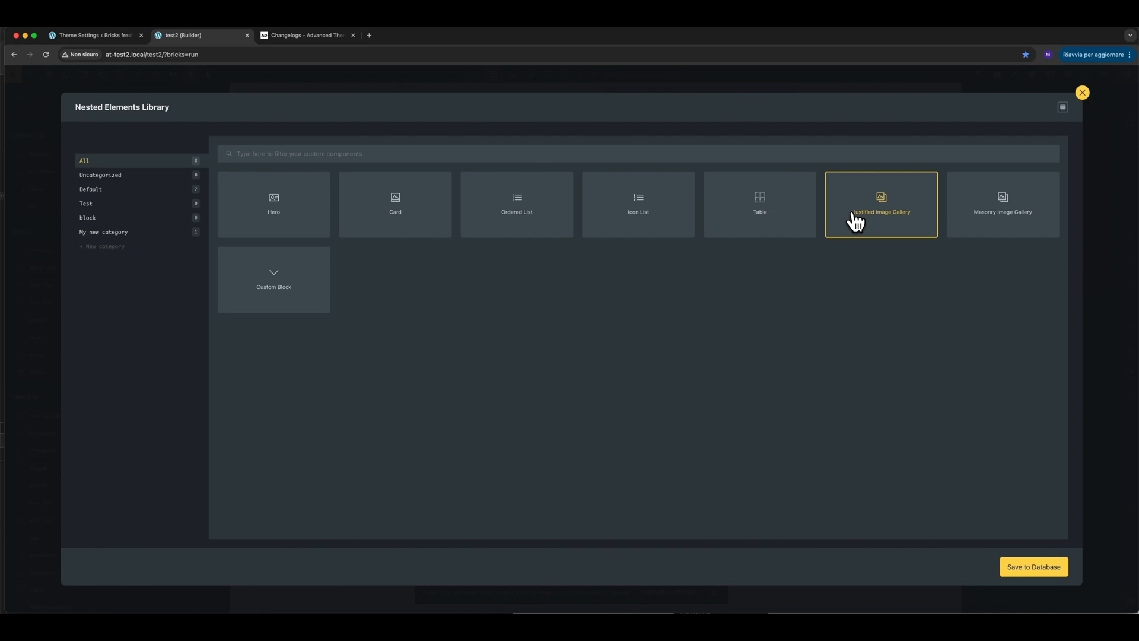
{"action": "left_click", "coordinate": [1082, 93]}
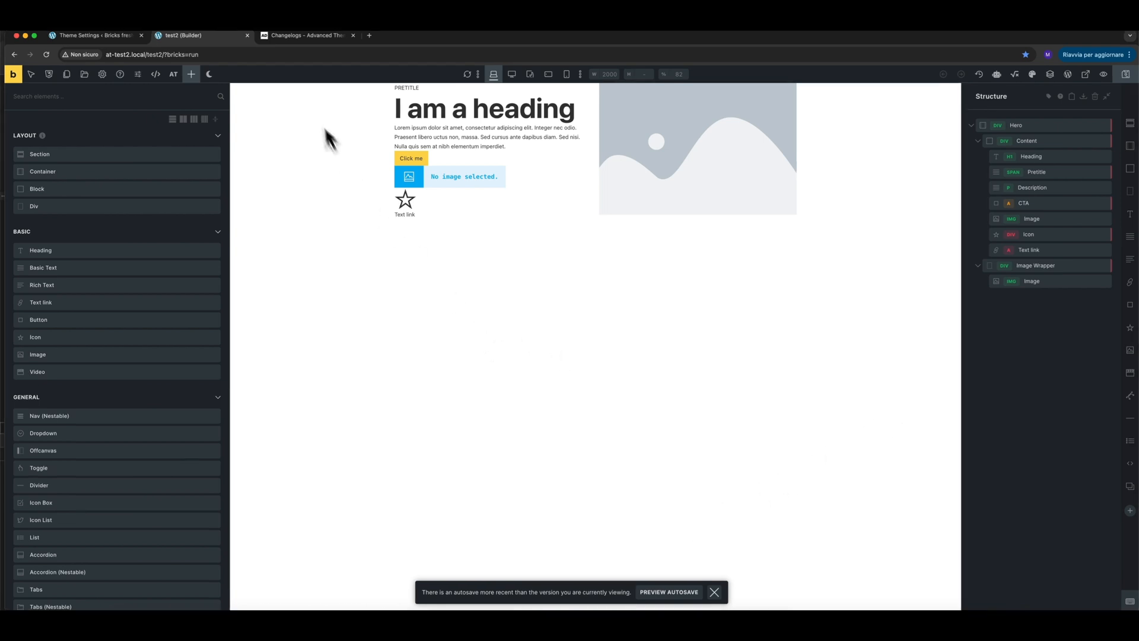
Step: Review the Release 2.7 list of changes on the Advanced Themer Changelogs page
{"action": "left_click", "coordinate": [312, 39]}
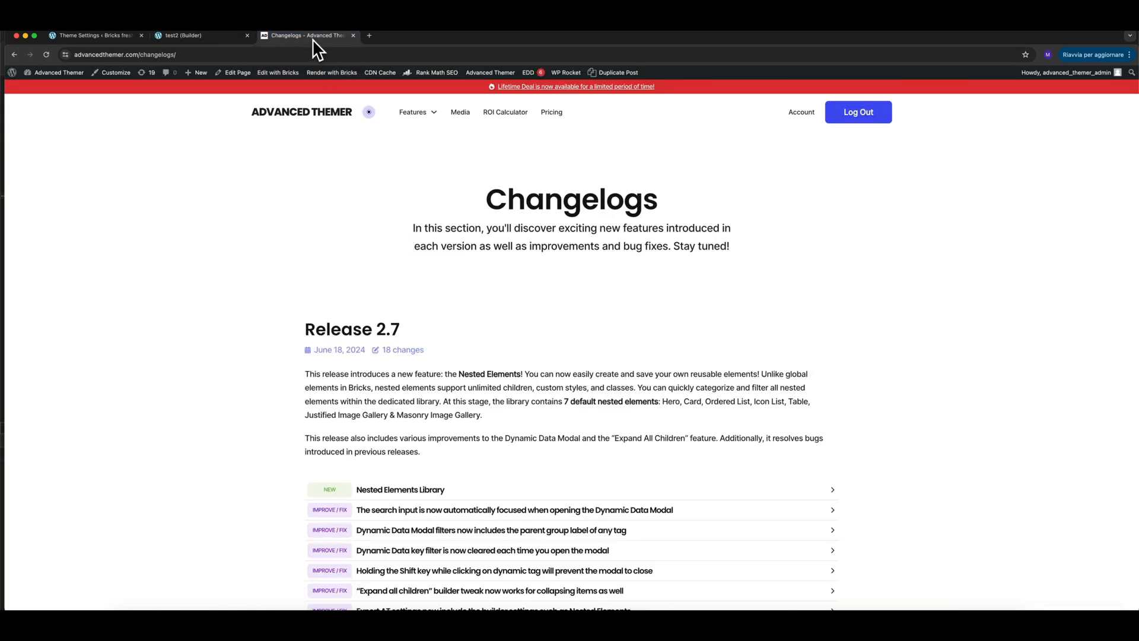
{"action": "scroll", "coordinate": [407, 325], "scroll_direction": "down", "scroll_amount": 5}
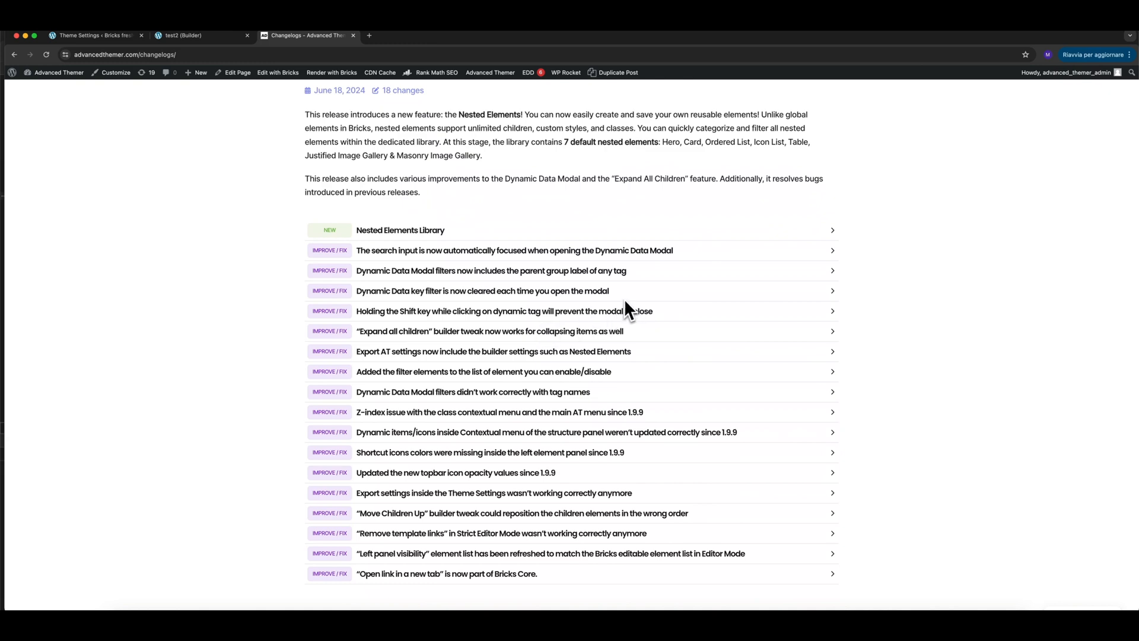
{"action": "scroll", "coordinate": [472, 297], "scroll_direction": "down", "scroll_amount": 6}
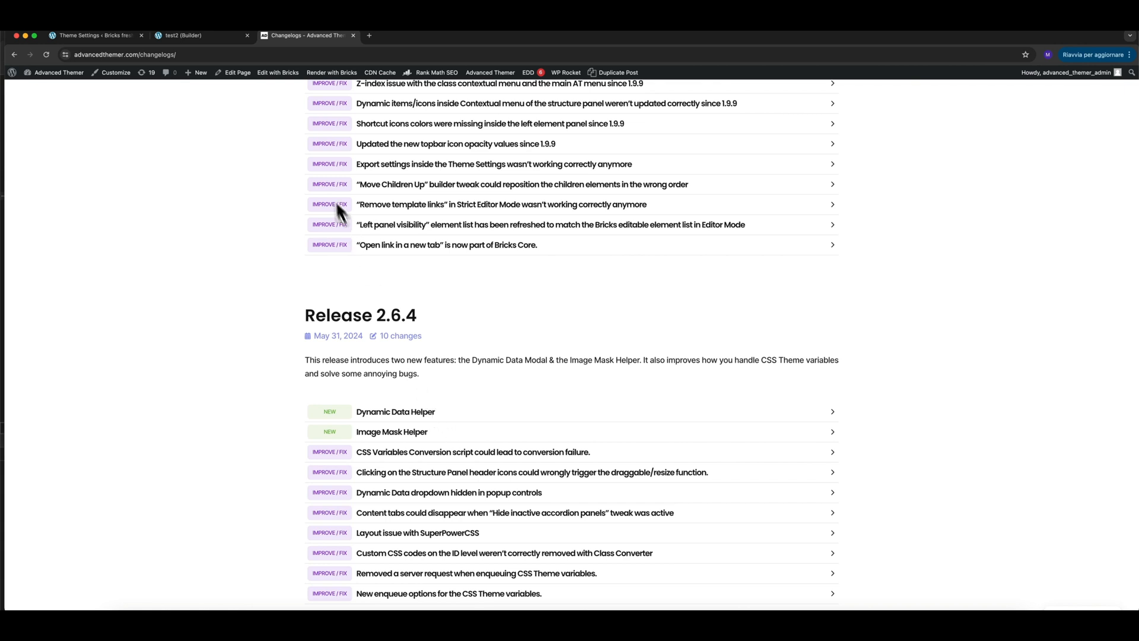
Step: Return to the builder page, select the Image inside Content and open its dynamic data tags
{"action": "left_click", "coordinate": [214, 37]}
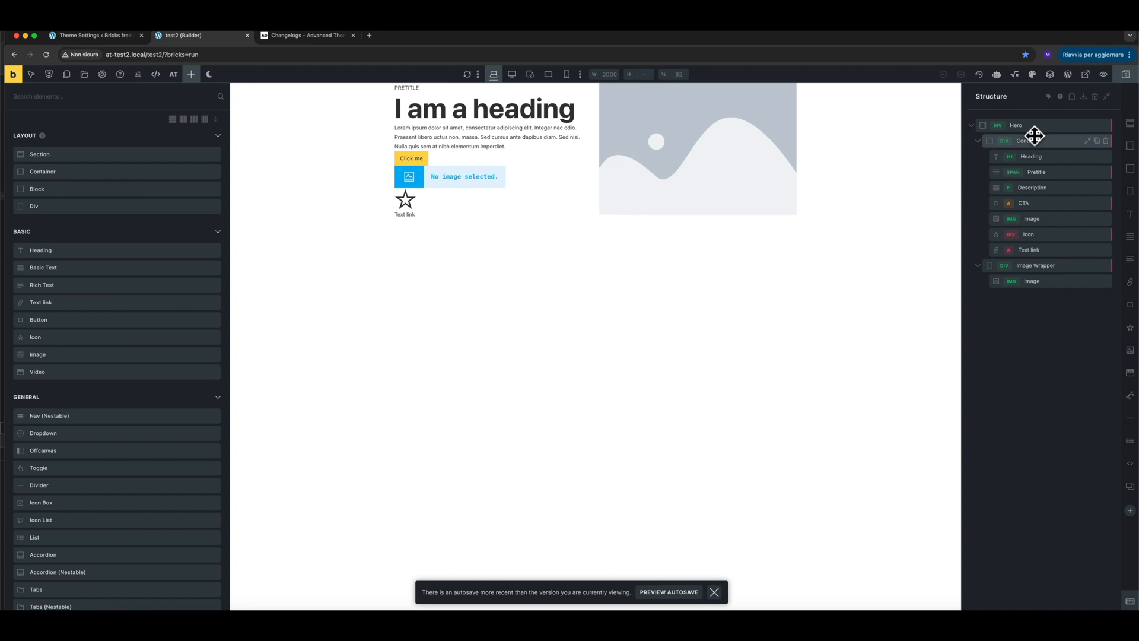
{"action": "left_click", "coordinate": [1038, 219]}
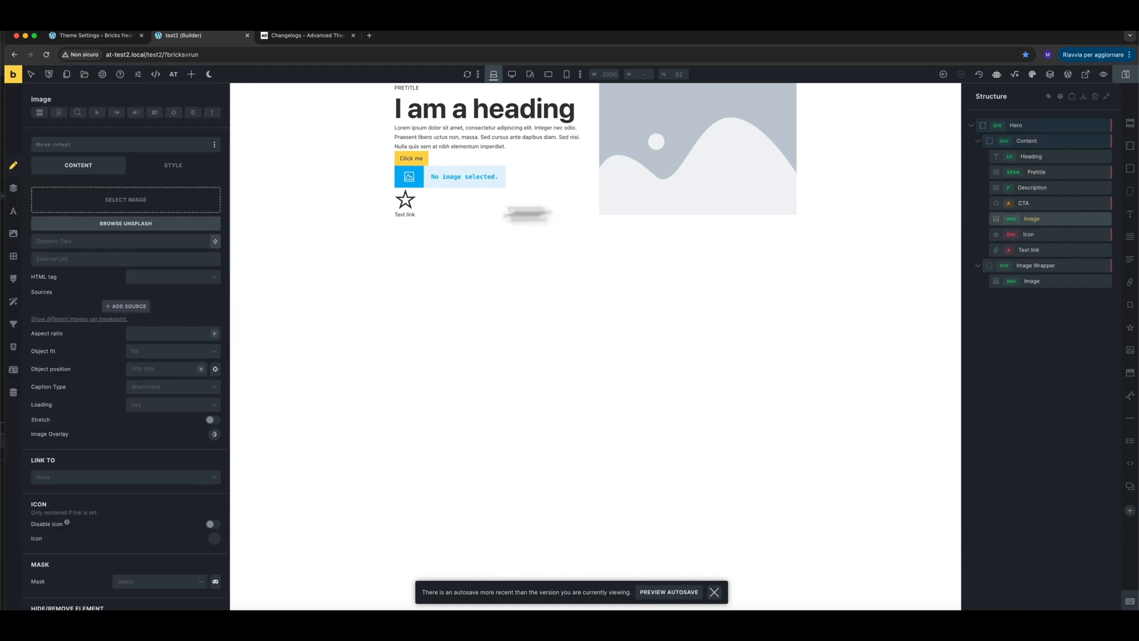
{"action": "left_click", "coordinate": [215, 245]}
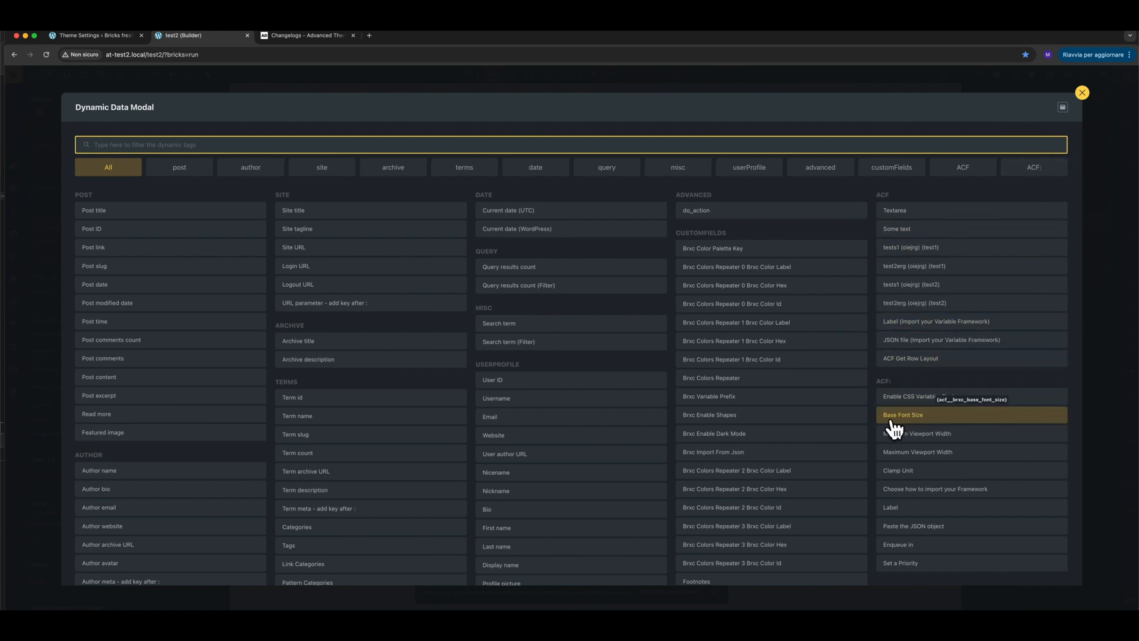
Step: Check the Elements section of the Builder Tweaks on the Theme Settings page
{"action": "left_click", "coordinate": [126, 40]}
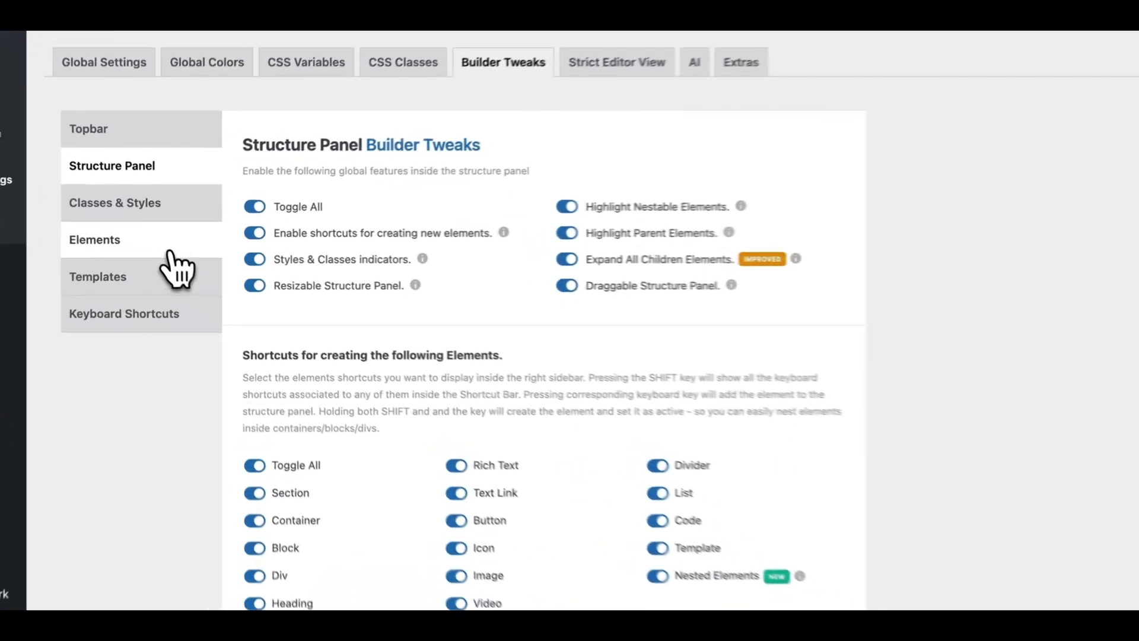
{"action": "left_click", "coordinate": [166, 244]}
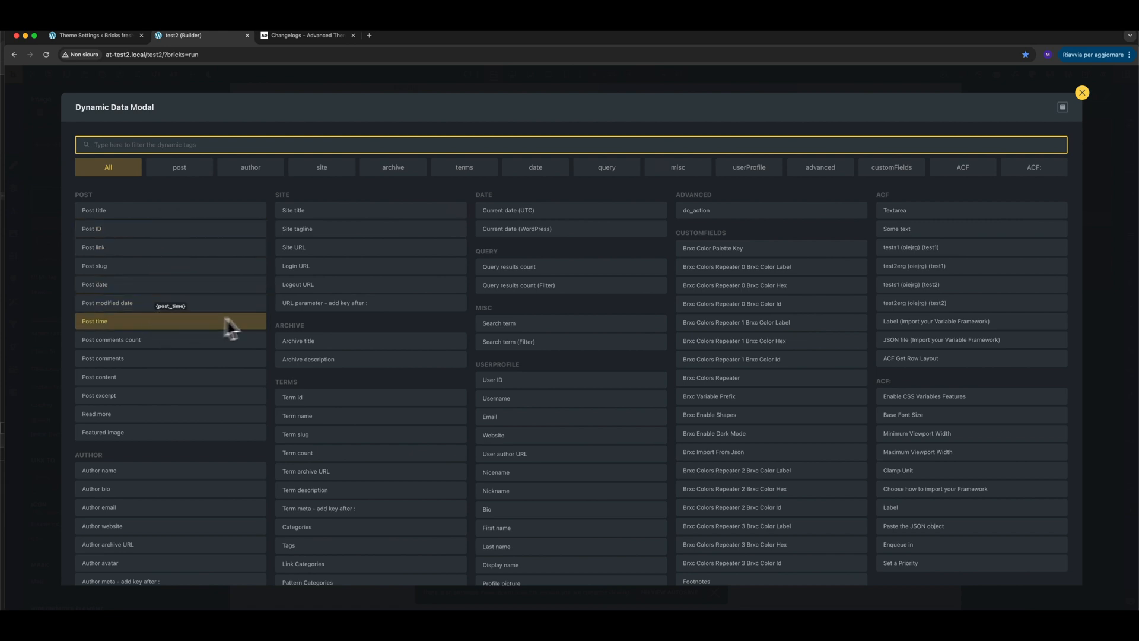
Step: Insert the Post slug tag into the Image back in the builder, and try filtering the dynamic tags by "title"
{"action": "left_click", "coordinate": [133, 268]}
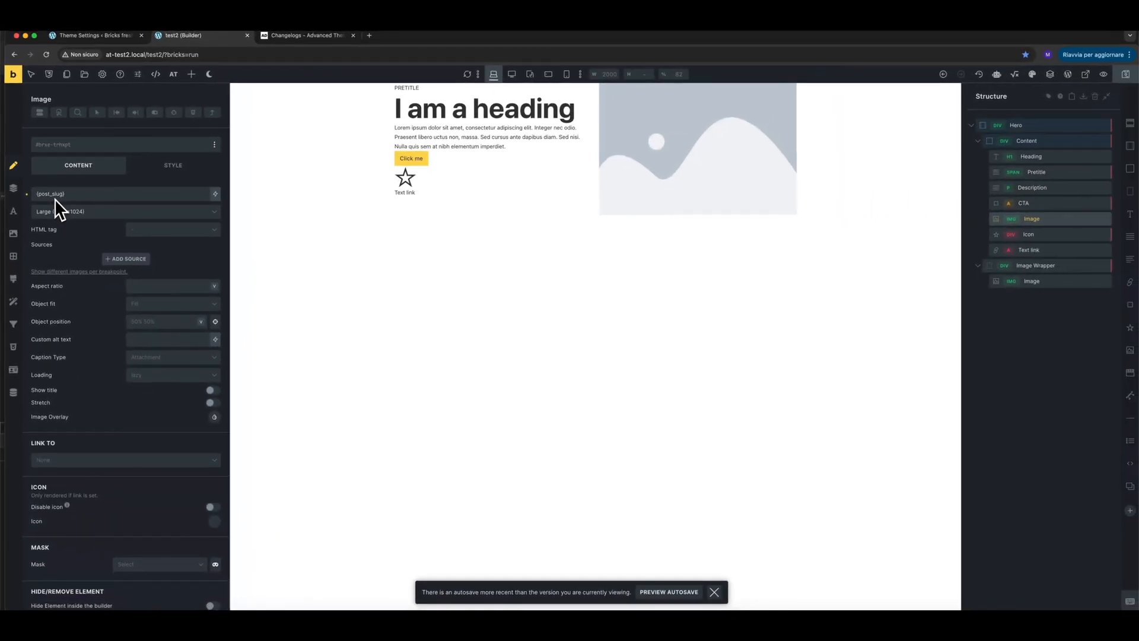
{"action": "left_click", "coordinate": [215, 195]}
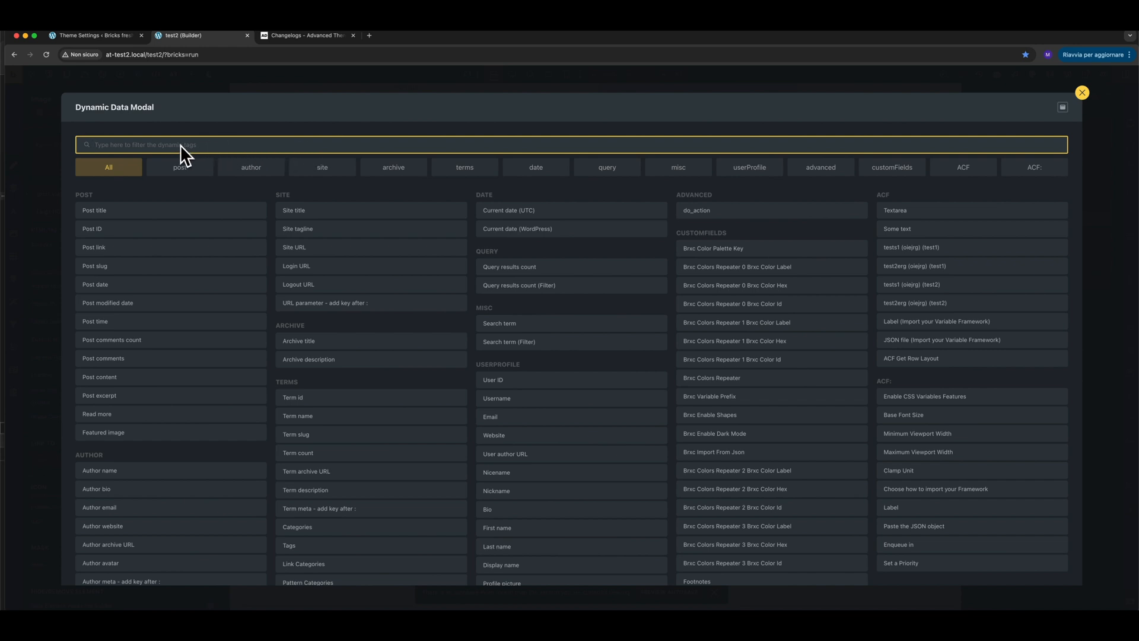
{"action": "type", "text": "title"}
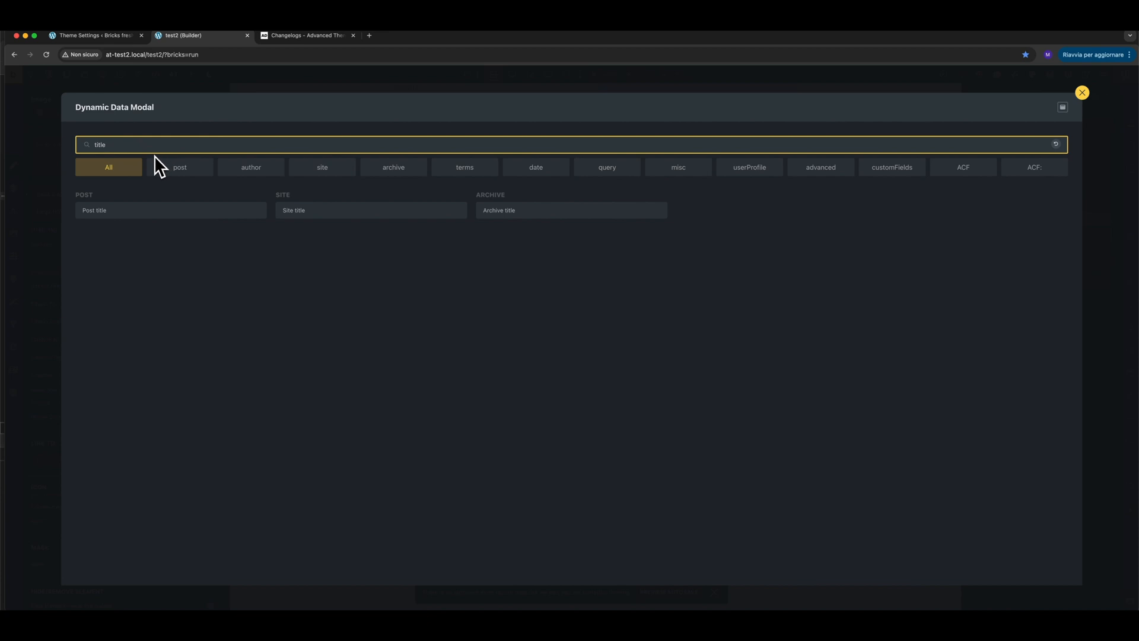
{"action": "key", "text": "BackSpace"}
{"action": "key", "text": "BackSpace"}
{"action": "key", "text": "BackSpace"}
{"action": "key", "text": "BackSpace"}
{"action": "key", "text": "BackSpace"}
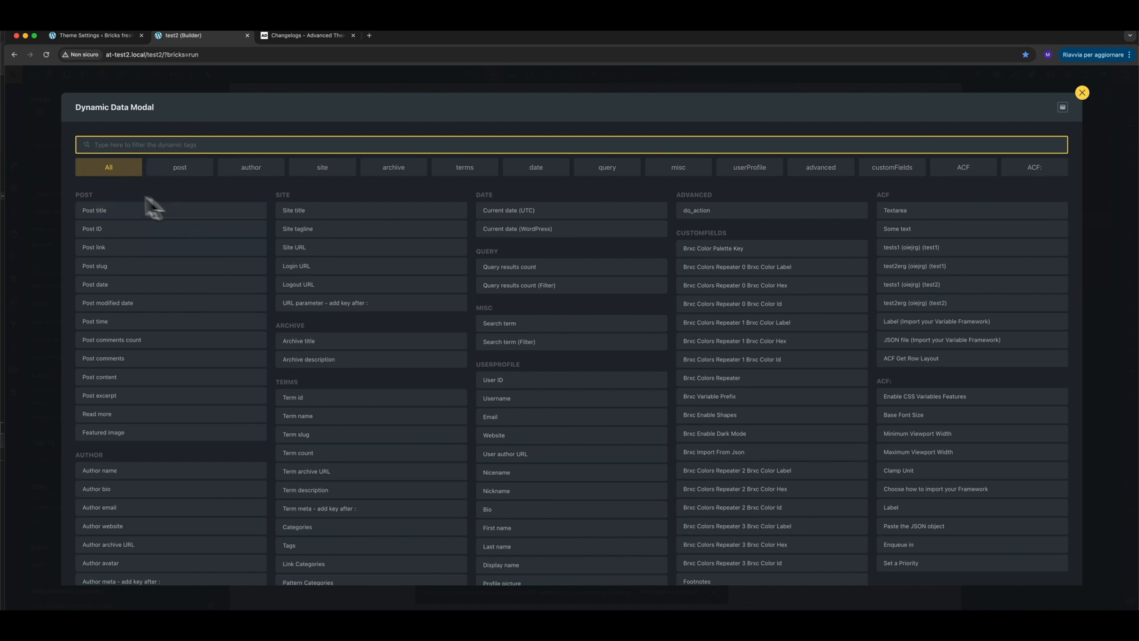
{"action": "left_click", "coordinate": [57, 183]}
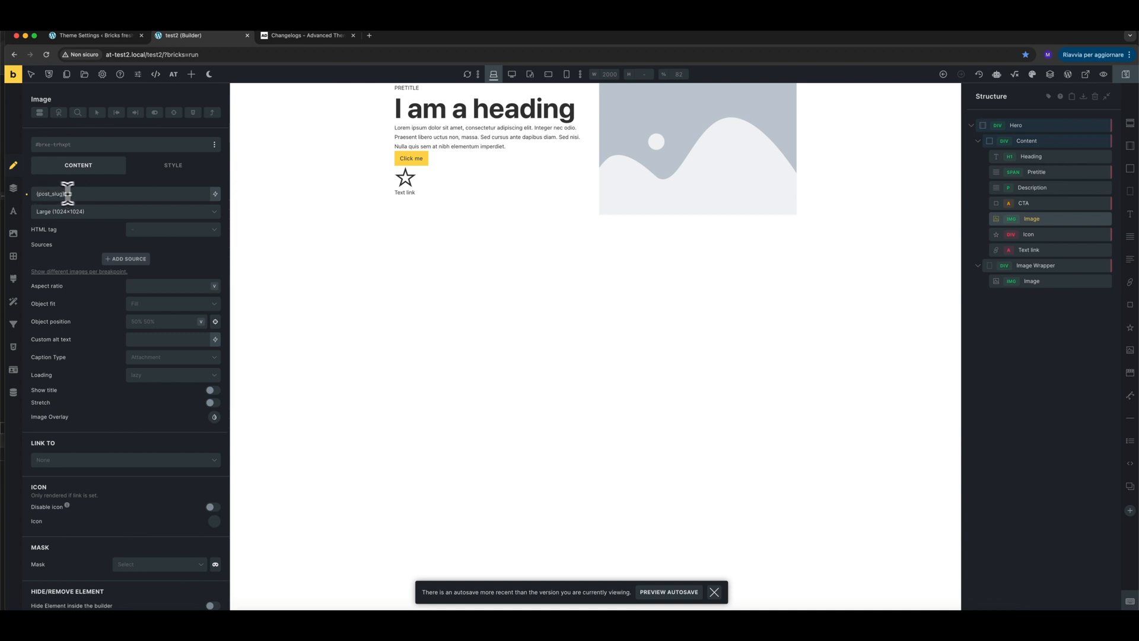
Step: Replace the Image's dynamic data with the Post link and Post time tags, inserting one tag at a time
{"action": "left_click_drag", "start_coordinate": [72, 193], "coordinate": [16, 199]}
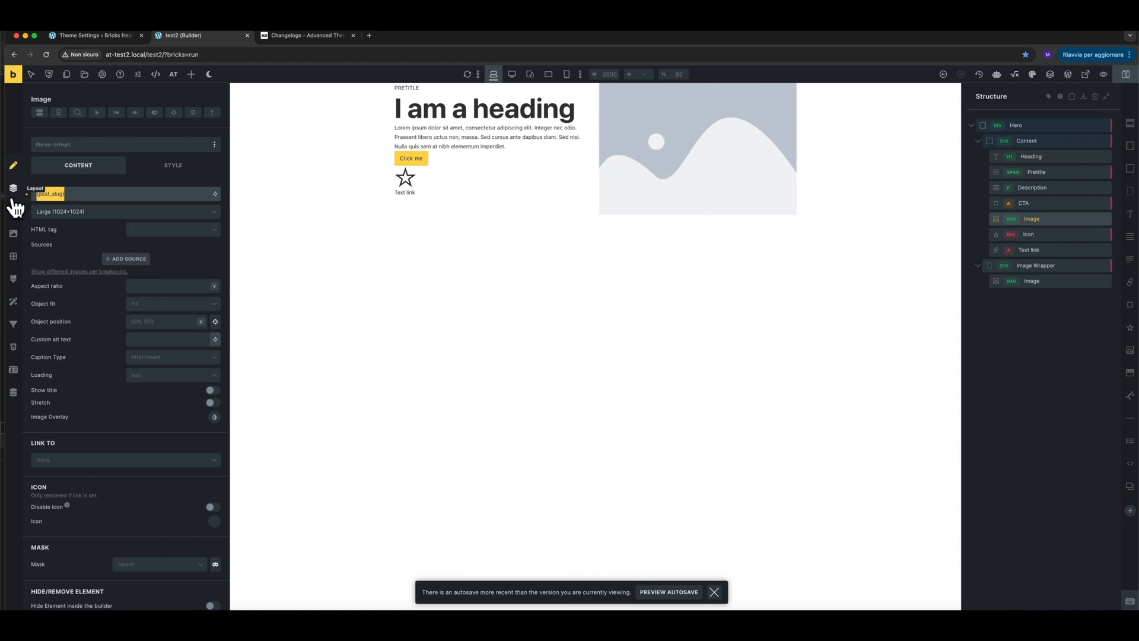
{"action": "key", "text": "BackSpace"}
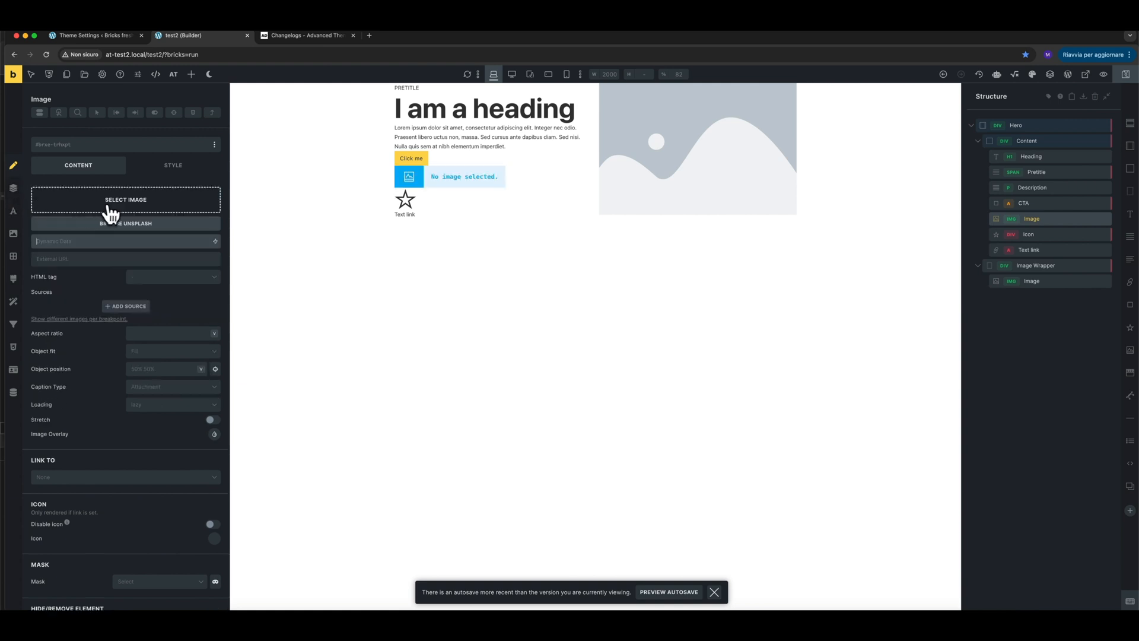
{"action": "left_click", "coordinate": [216, 241]}
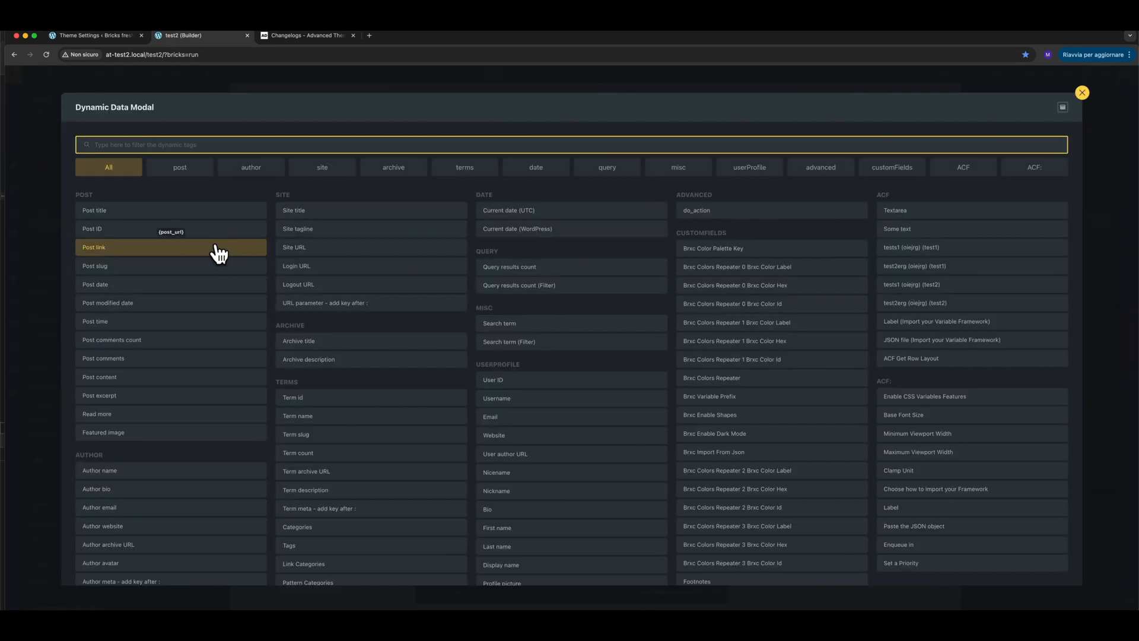
{"action": "left_click", "coordinate": [143, 255]}
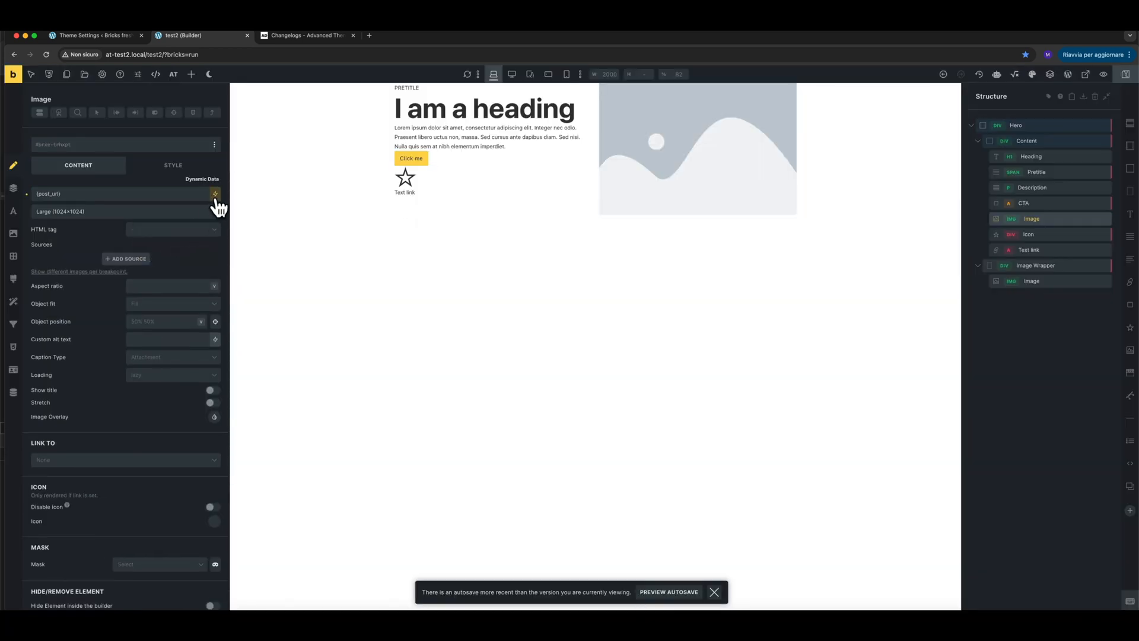
{"action": "left_click", "coordinate": [215, 203]}
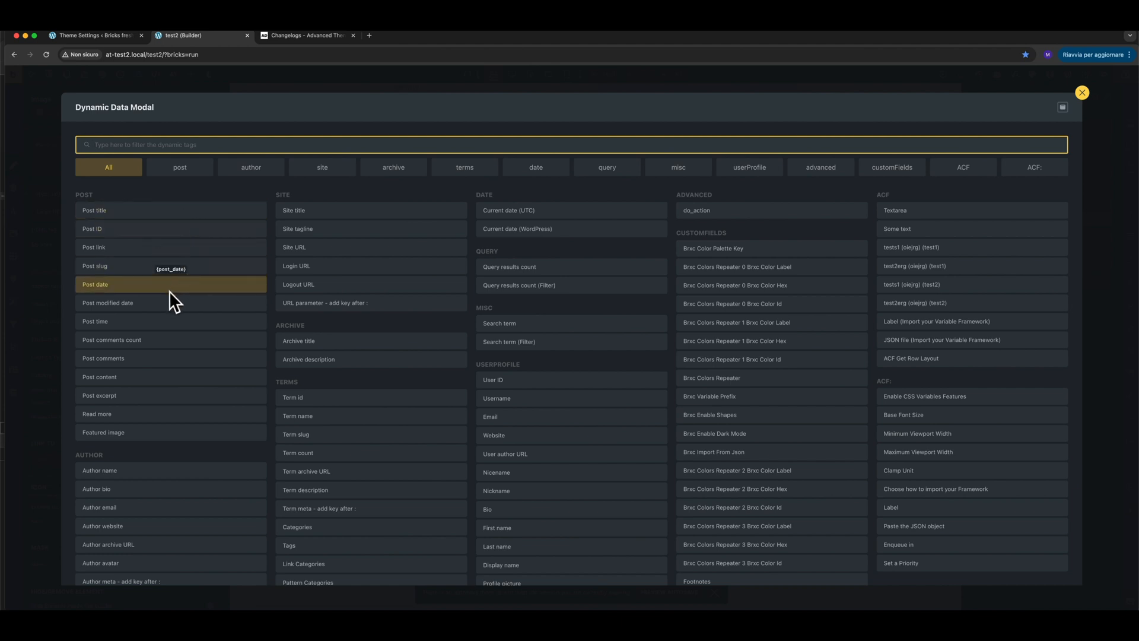
{"action": "left_click", "coordinate": [169, 322]}
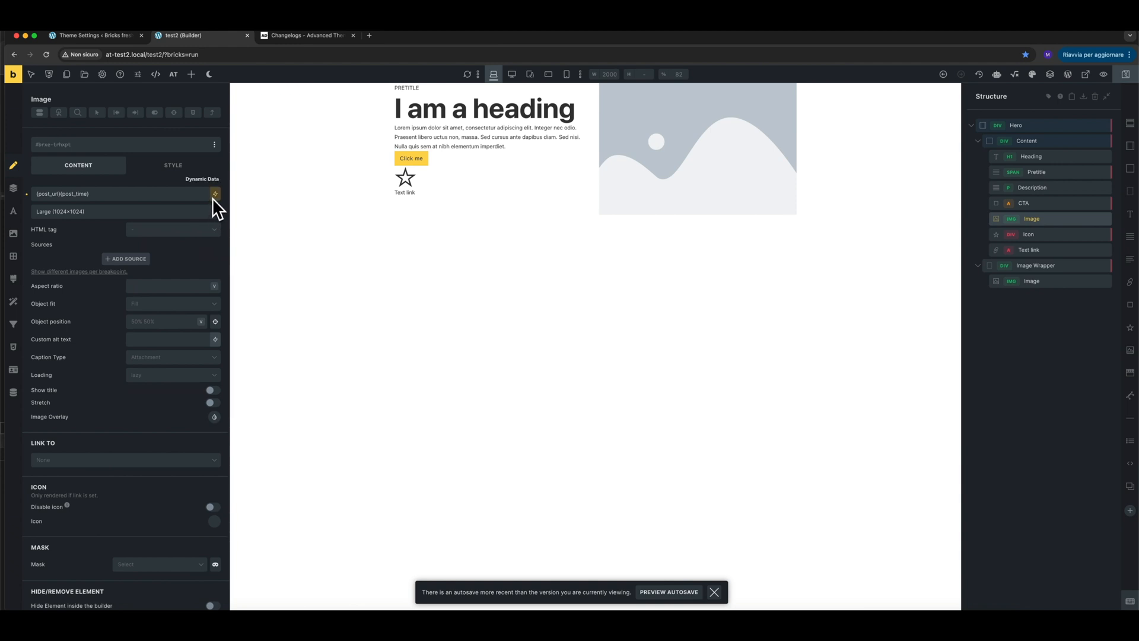
Step: Replace the Image's dynamic data with the Post link, Post date, Post time and Read more tags in one pass
{"action": "triple_click", "coordinate": [176, 196]}
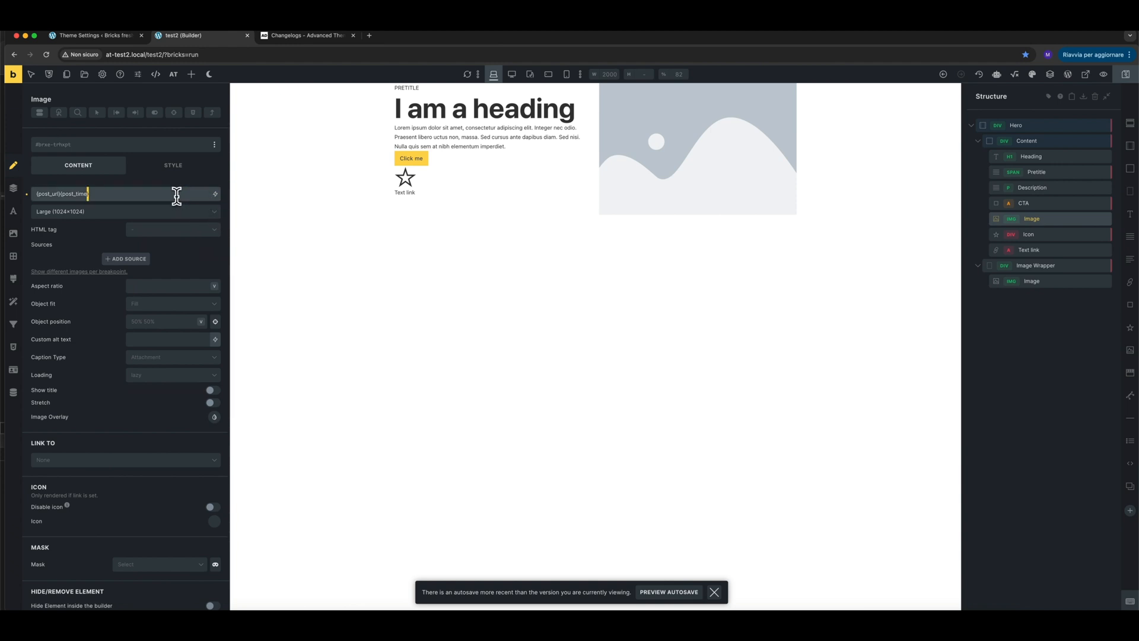
{"action": "key", "text": "BackSpace"}
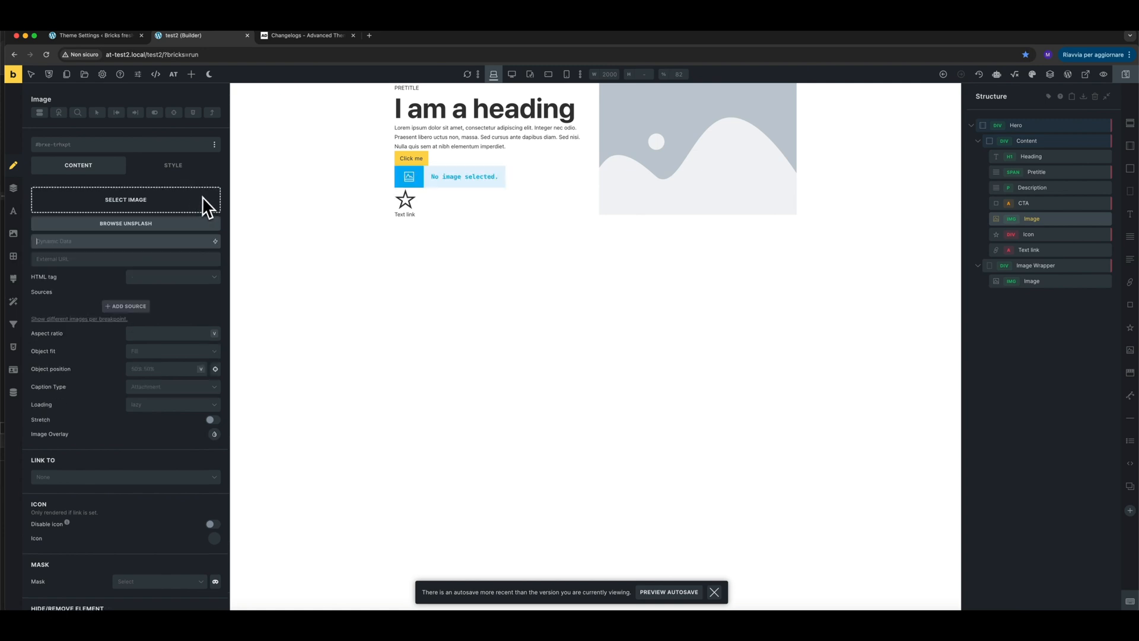
{"action": "left_click", "coordinate": [213, 240]}
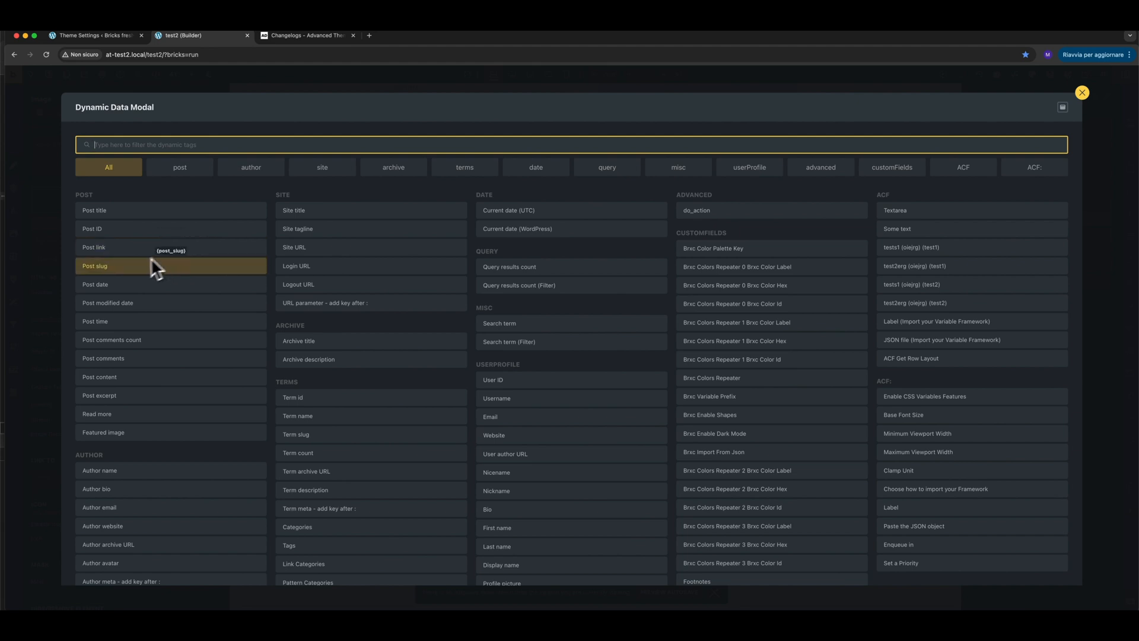
{"action": "left_click", "coordinate": [135, 260]}
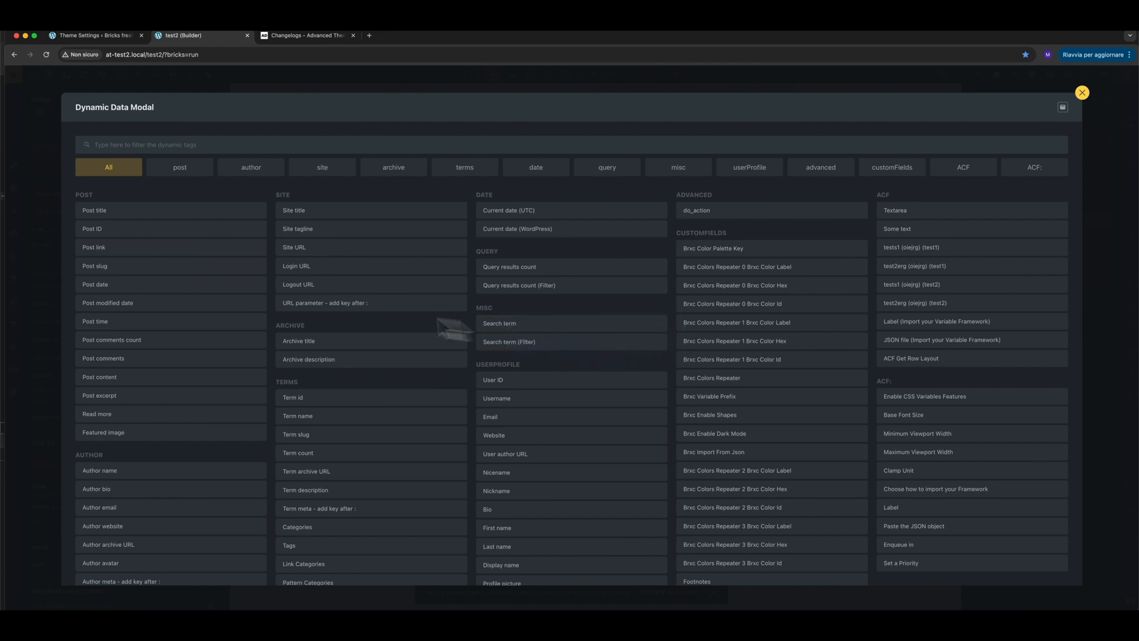
{"action": "left_click", "coordinate": [151, 291]}
{"action": "left_click", "coordinate": [151, 327]}
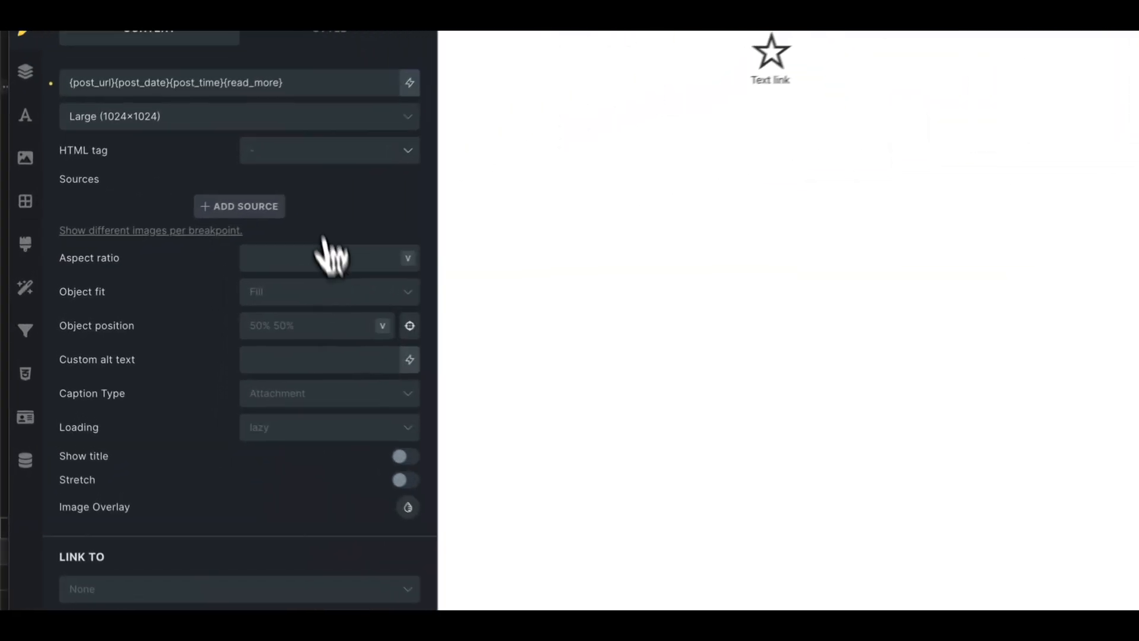
Step: Reopen the Image's dynamic tags, limit them to the post group and filter by "post"
{"action": "left_click_drag", "start_coordinate": [70, 320], "coordinate": [294, 332]}
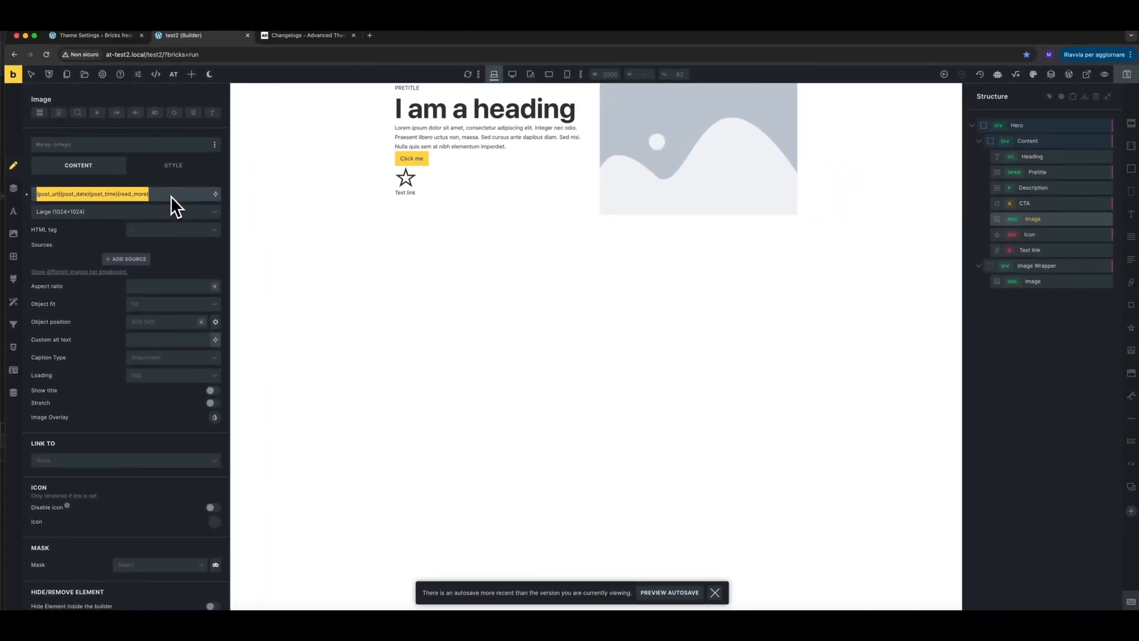
{"action": "left_click", "coordinate": [215, 195]}
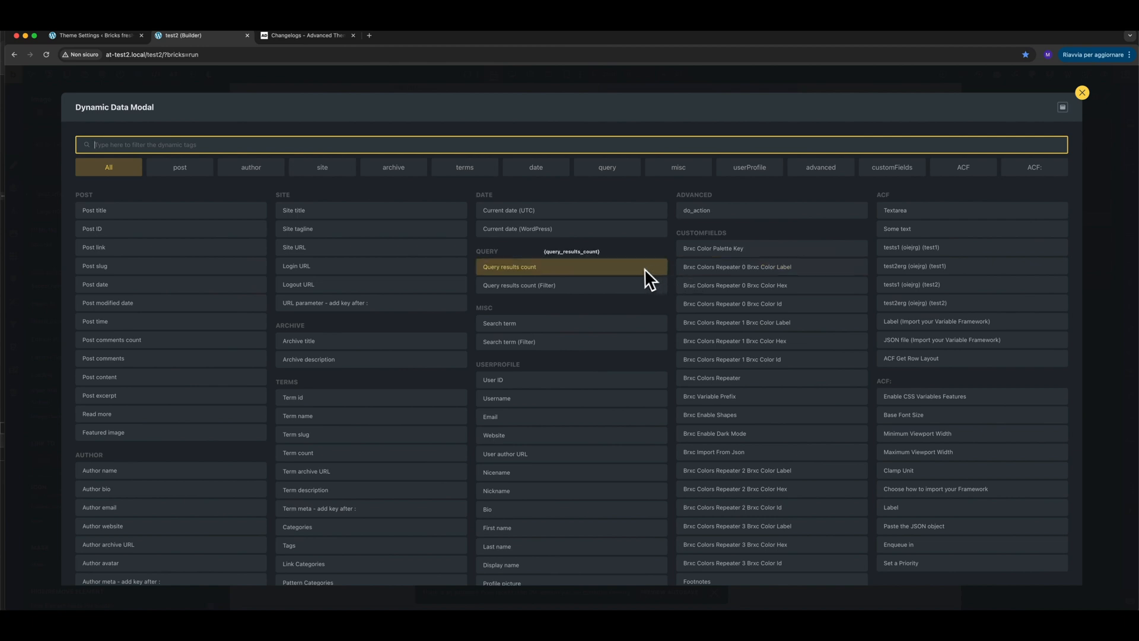
{"action": "left_click", "coordinate": [291, 144]}
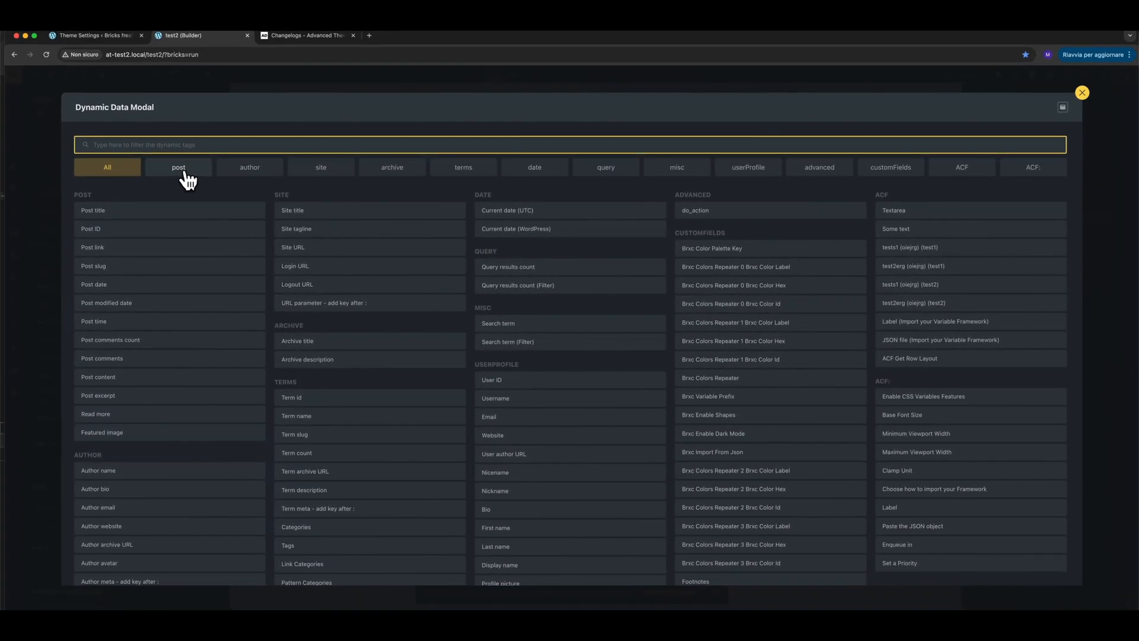
{"action": "left_click", "coordinate": [185, 172]}
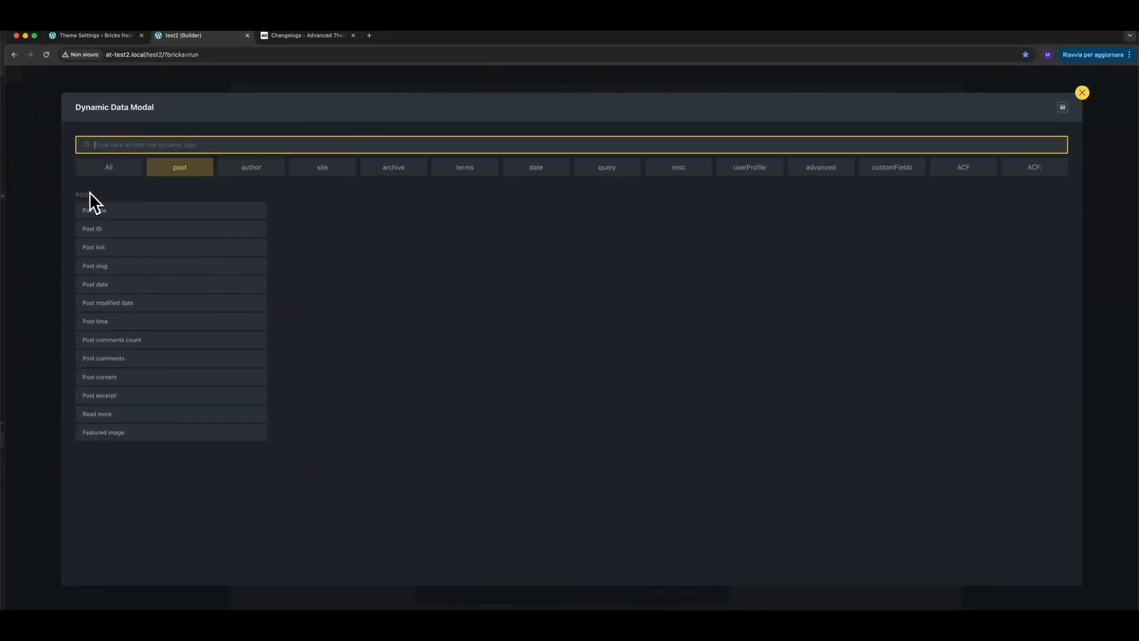
{"action": "type", "text": "pos"}
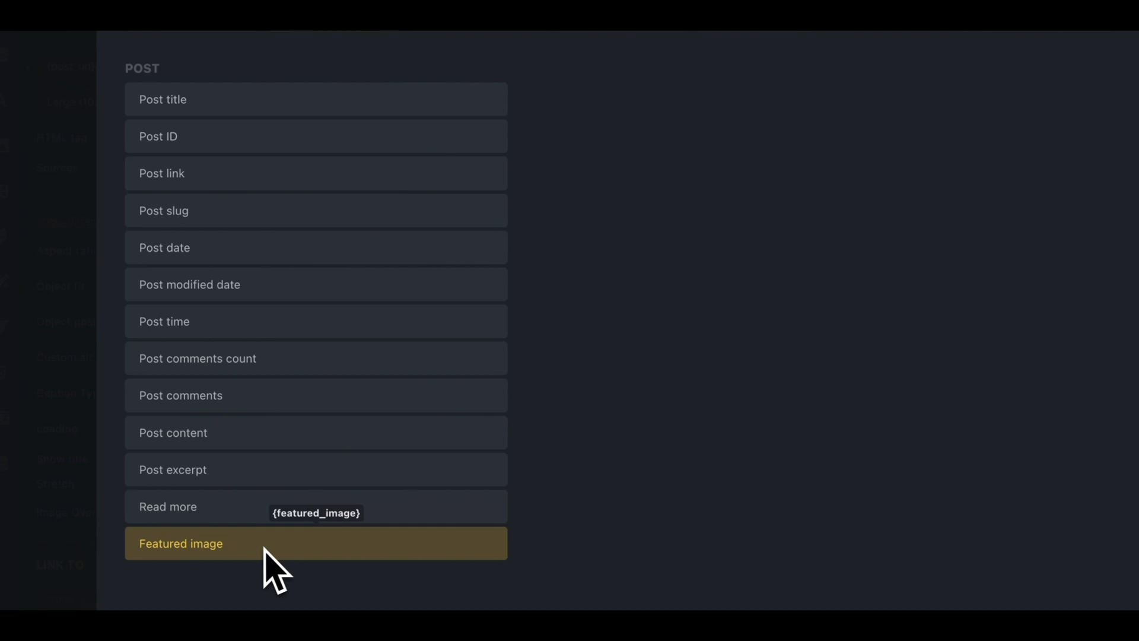
{"action": "left_click", "coordinate": [265, 548]}
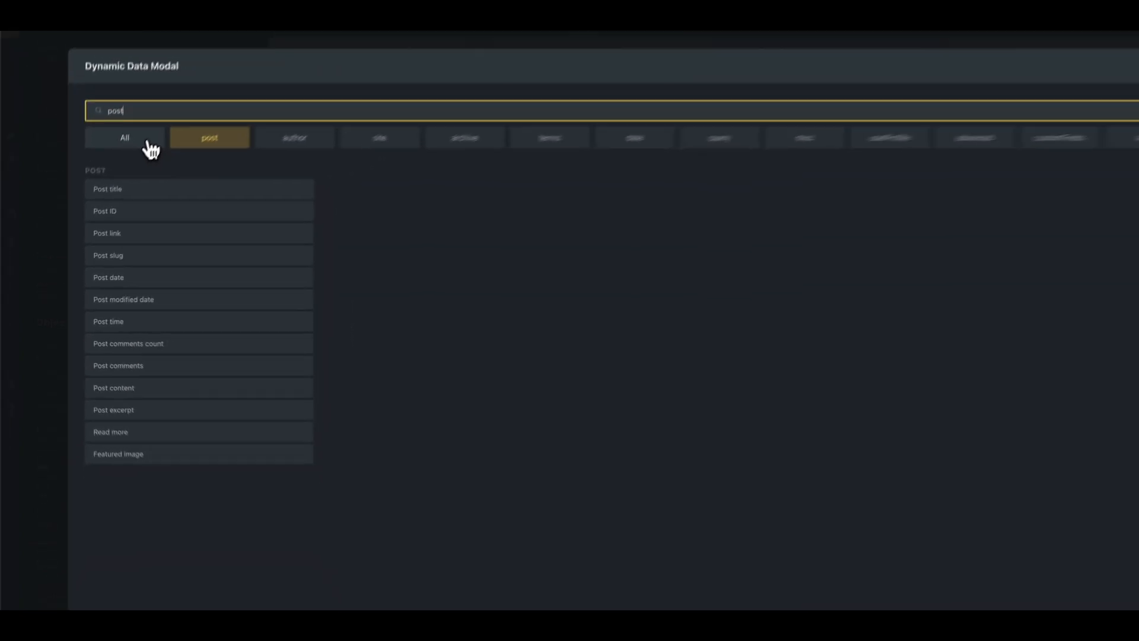
Step: Search all dynamic tag groups for "terms" and for "term na", and close the Dynamic Data Modal
{"action": "double_click", "coordinate": [143, 140]}
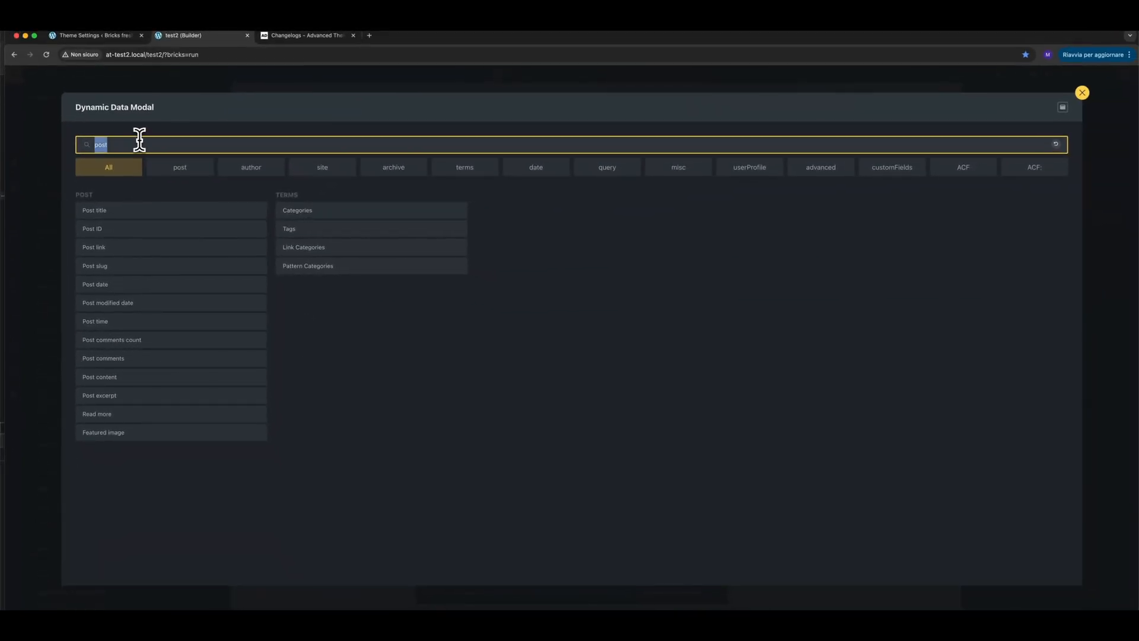
{"action": "type", "text": "terms"}
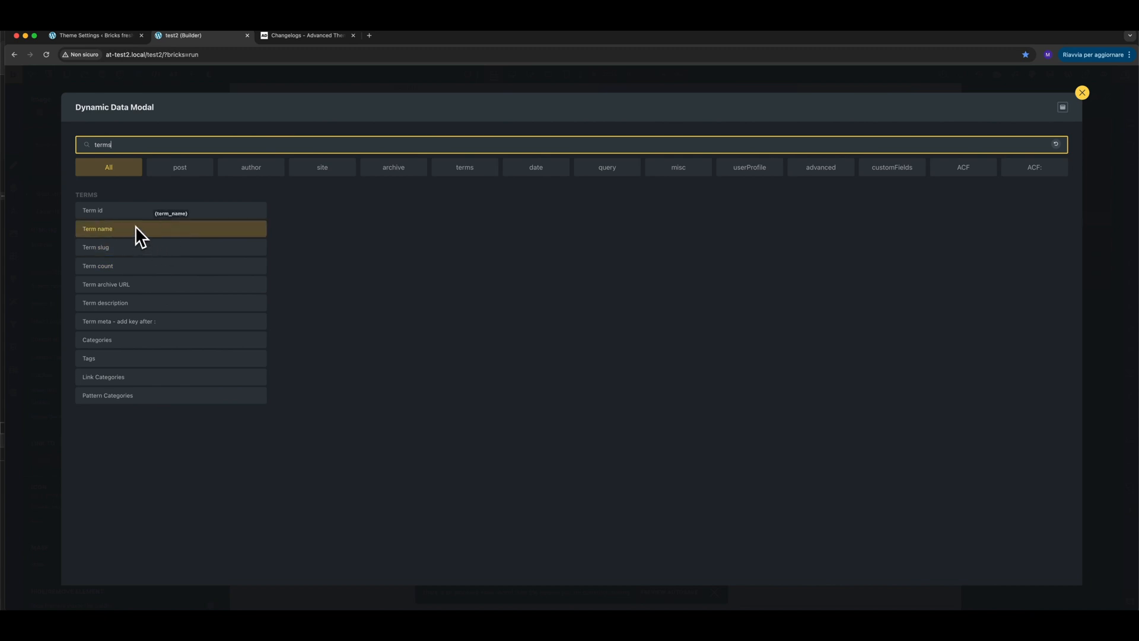
{"action": "key", "text": "BackSpace"}
{"action": "type", "text": "na"}
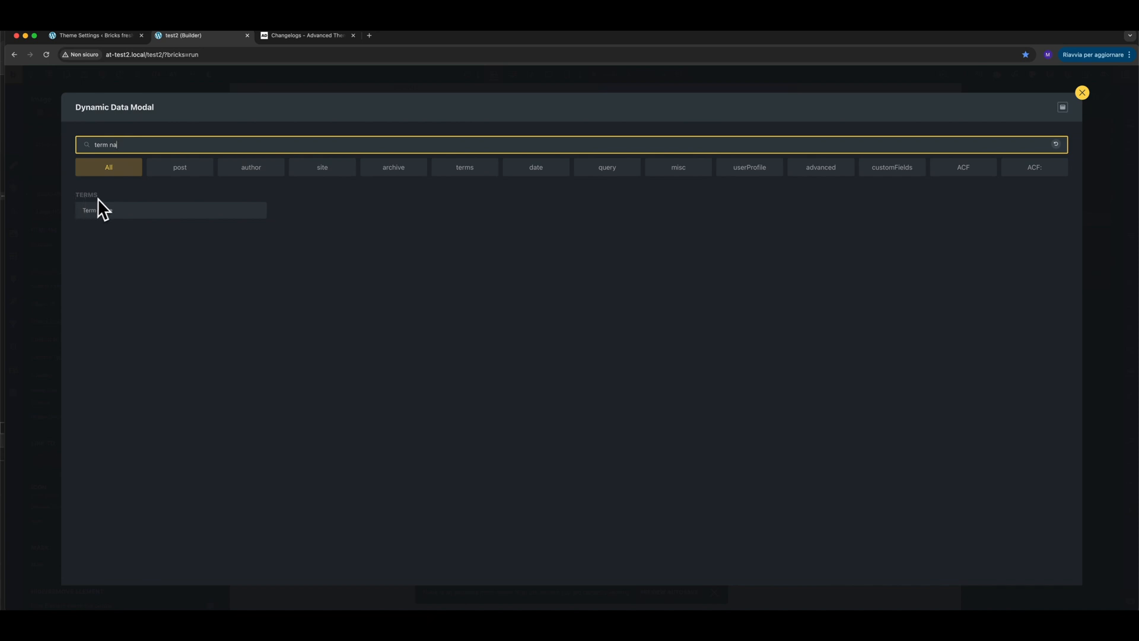
{"action": "left_click", "coordinate": [51, 180]}
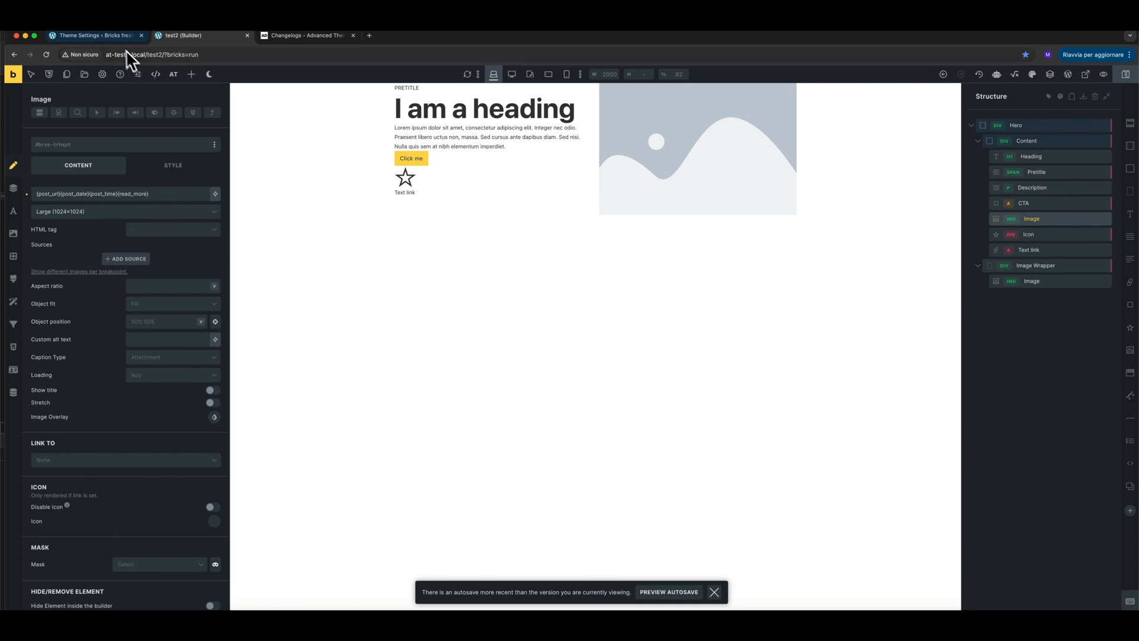
Step: Return to the Advanced Themer changelog and review the improvements listed for the newest release
{"action": "left_click", "coordinate": [113, 36]}
{"action": "left_click", "coordinate": [274, 38]}
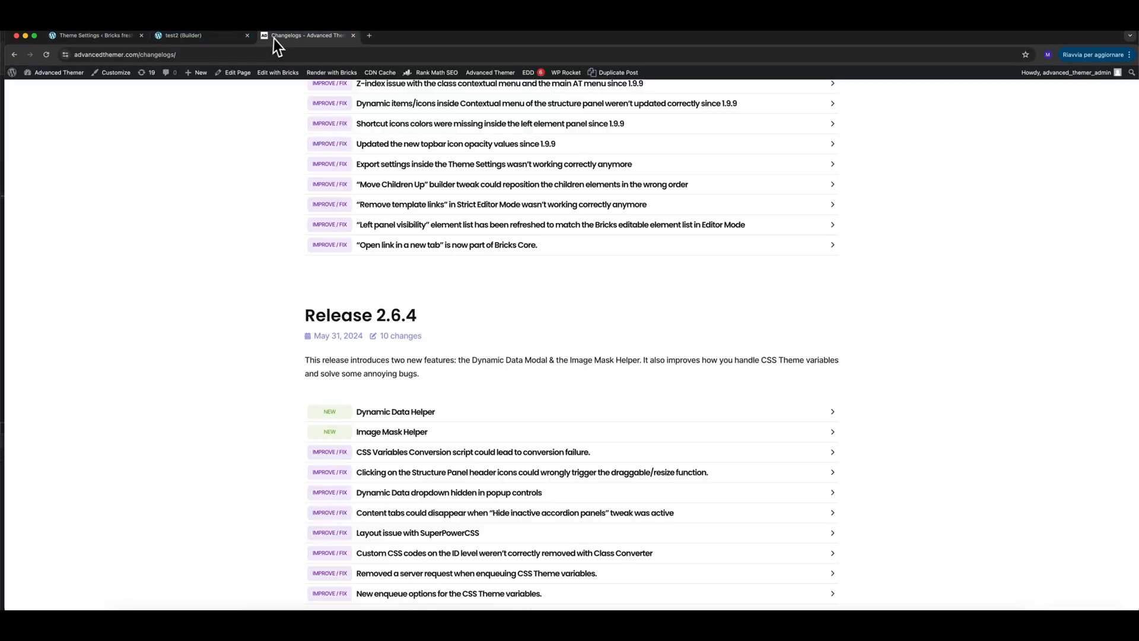
{"action": "scroll", "coordinate": [398, 305], "scroll_direction": "up", "scroll_amount": 6}
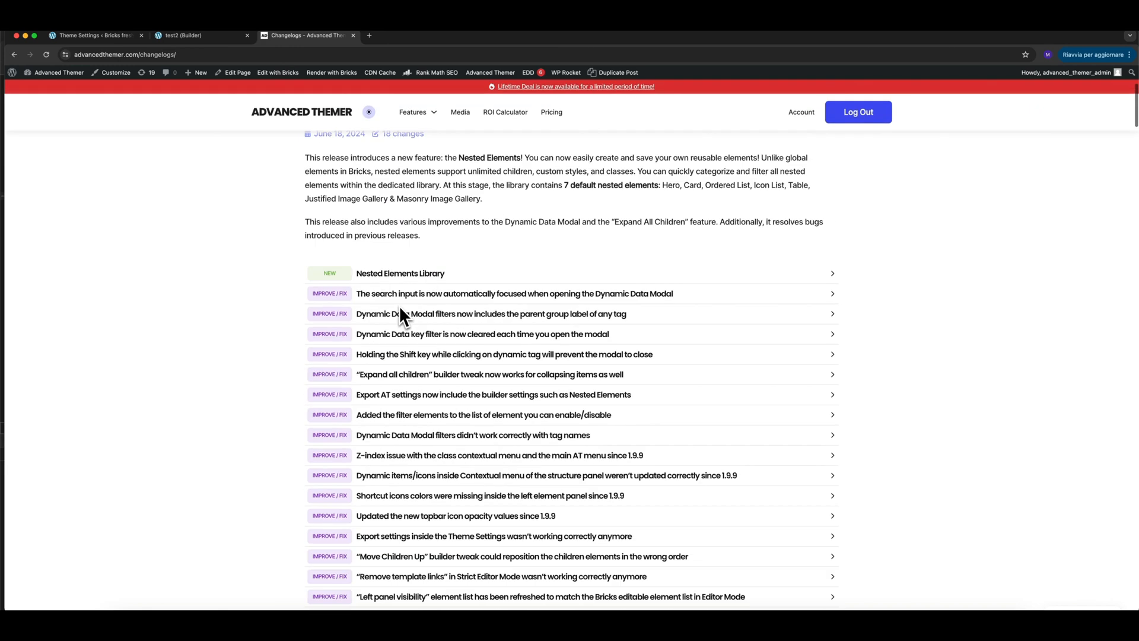
{"action": "scroll", "coordinate": [603, 294], "scroll_direction": "down", "scroll_amount": 2}
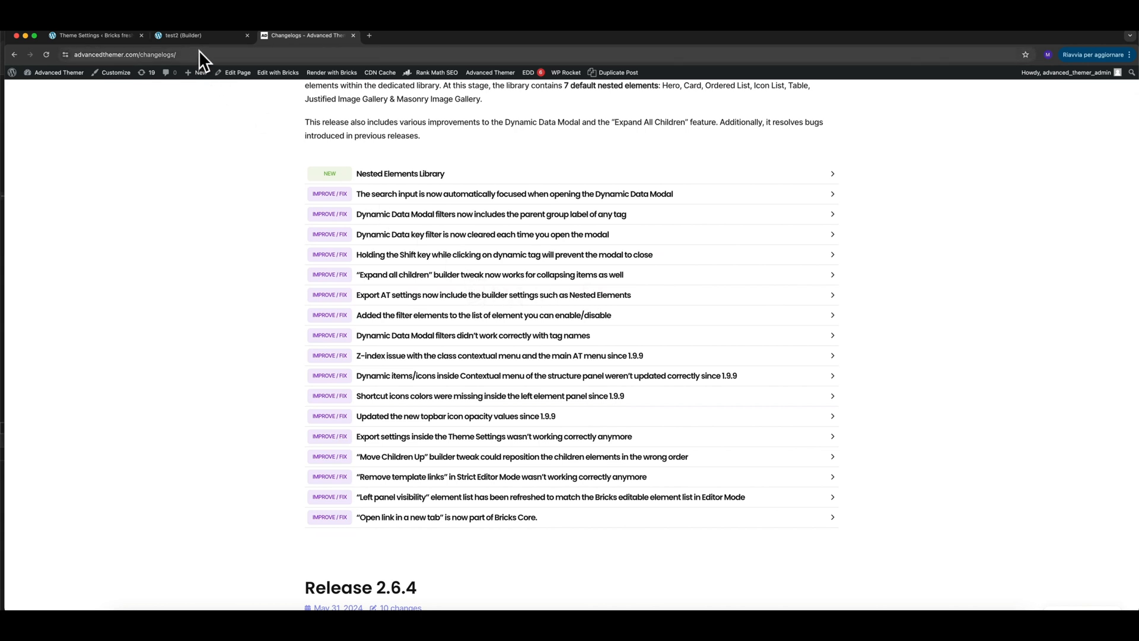
Step: Disable every Structure Panel builder tweak in the theme settings except Expand All Children Elements
{"action": "left_click", "coordinate": [91, 35]}
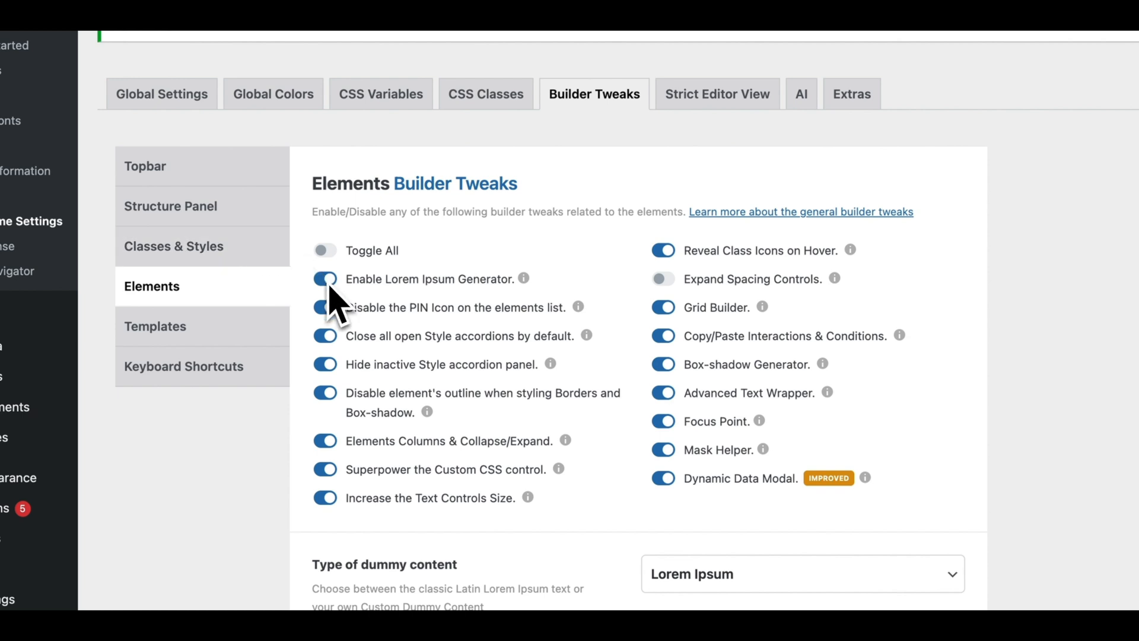
{"action": "left_click", "coordinate": [205, 223]}
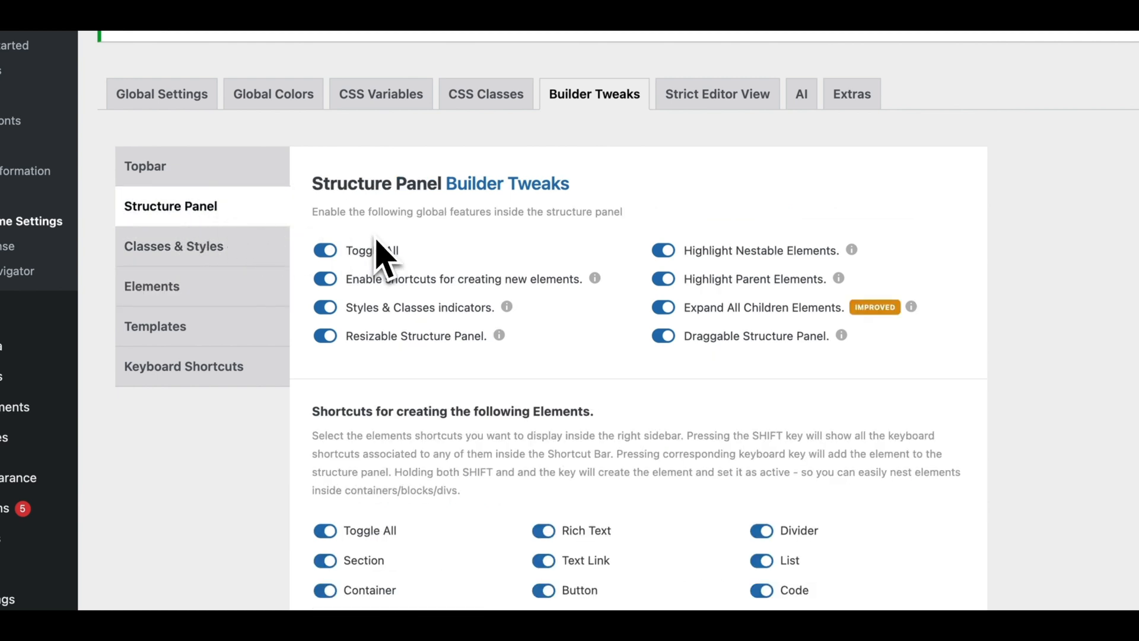
{"action": "left_click", "coordinate": [326, 252]}
{"action": "left_click", "coordinate": [673, 310]}
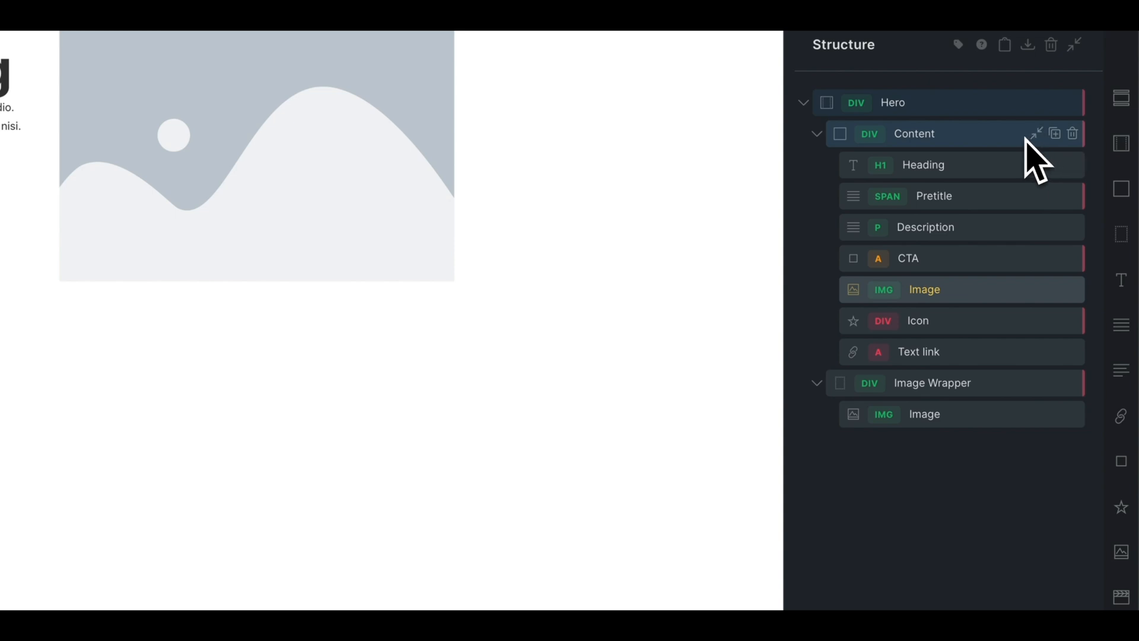
Step: Collapse and re-expand the children of Content in the builder's structure, and add a Container inside Content
{"action": "left_click", "coordinate": [1037, 132]}
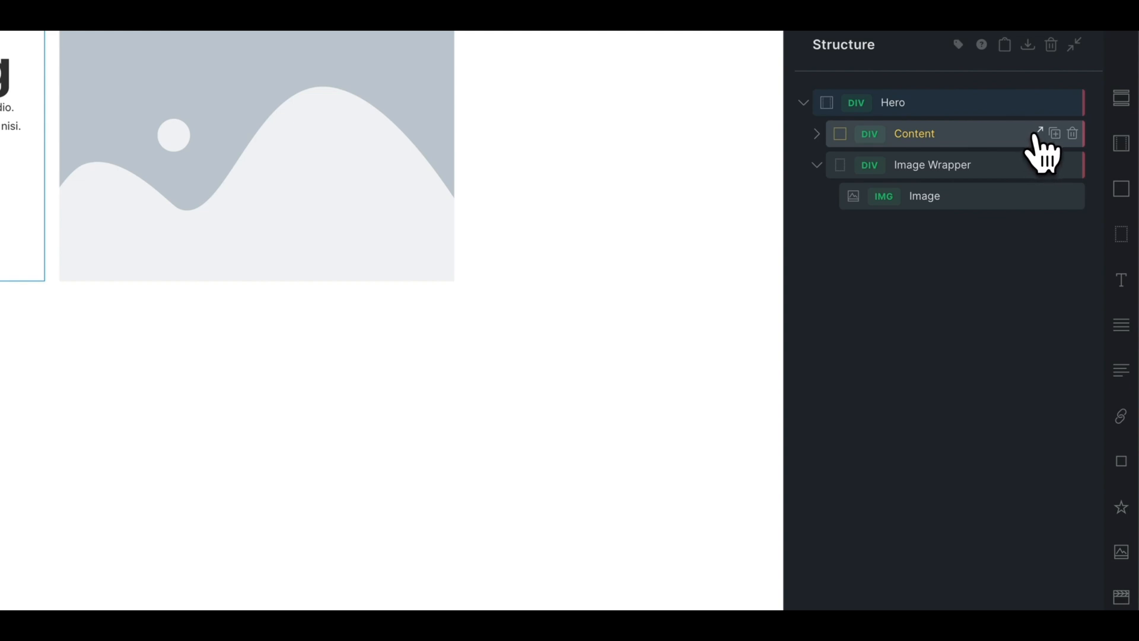
{"action": "left_click", "coordinate": [1035, 135]}
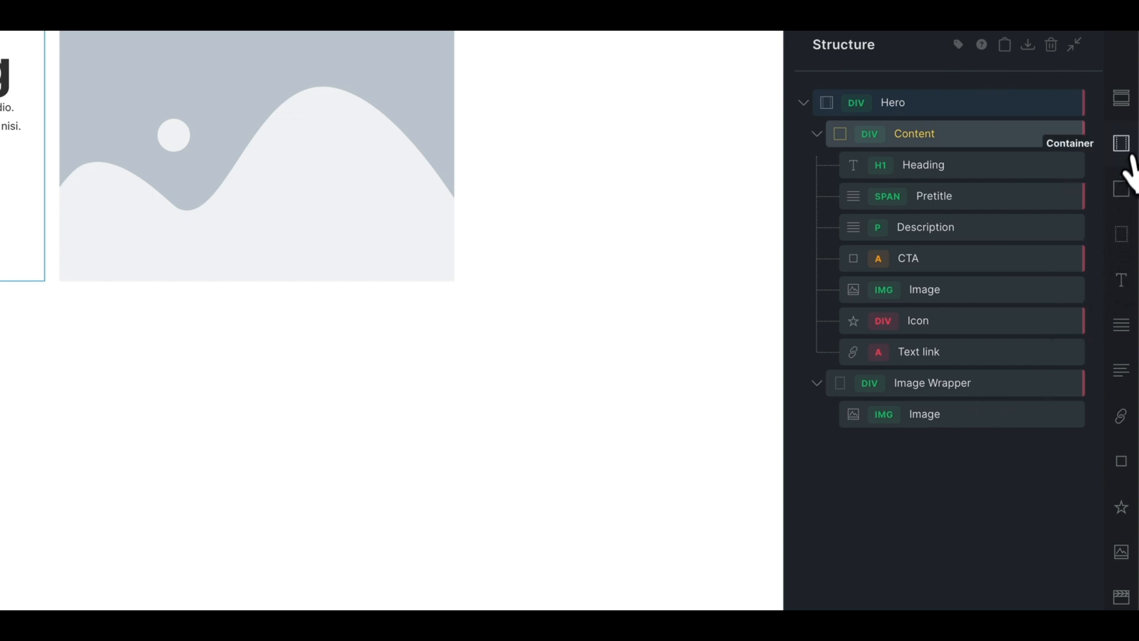
{"action": "left_click", "coordinate": [1121, 143]}
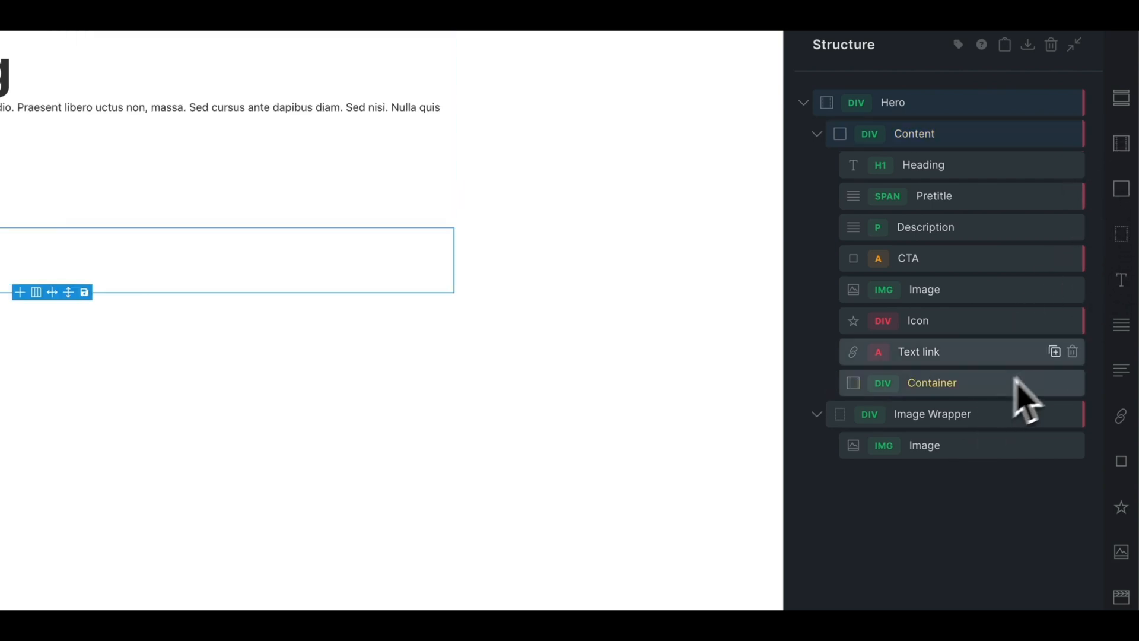
Step: Fill the new Container with a Text link, Button, Icon, Block, another Icon, another Button and a Video
{"action": "left_click", "coordinate": [1121, 418]}
{"action": "left_click", "coordinate": [1121, 464]}
{"action": "left_click", "coordinate": [1121, 507]}
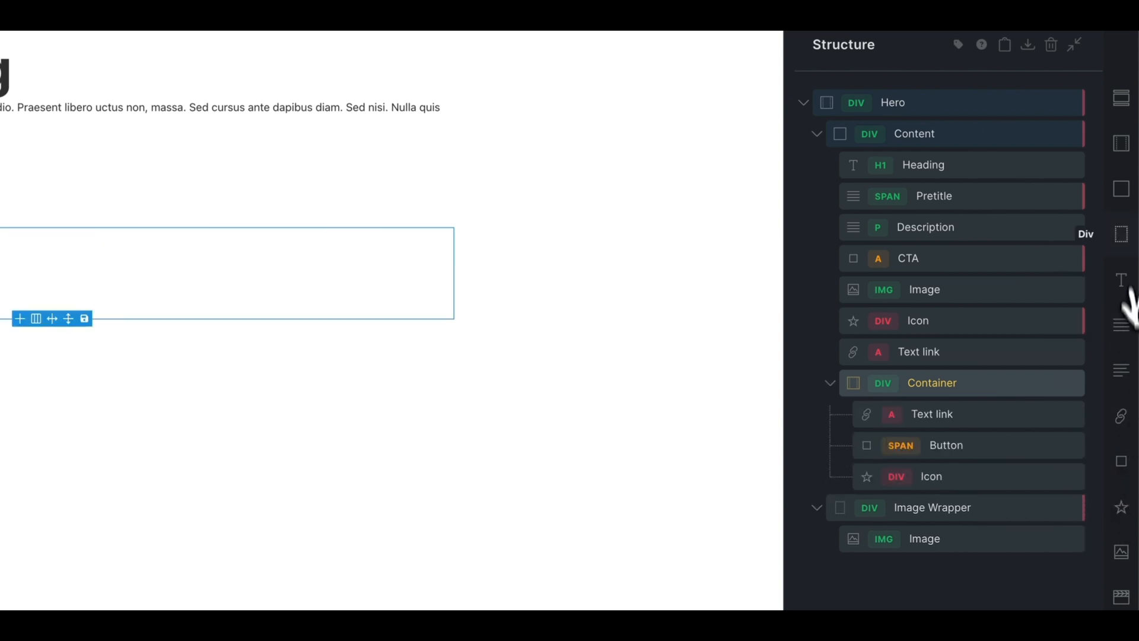
{"action": "left_click", "coordinate": [1121, 234]}
{"action": "left_click", "coordinate": [1121, 507]}
{"action": "left_click", "coordinate": [1121, 461]}
{"action": "left_click", "coordinate": [1121, 596]}
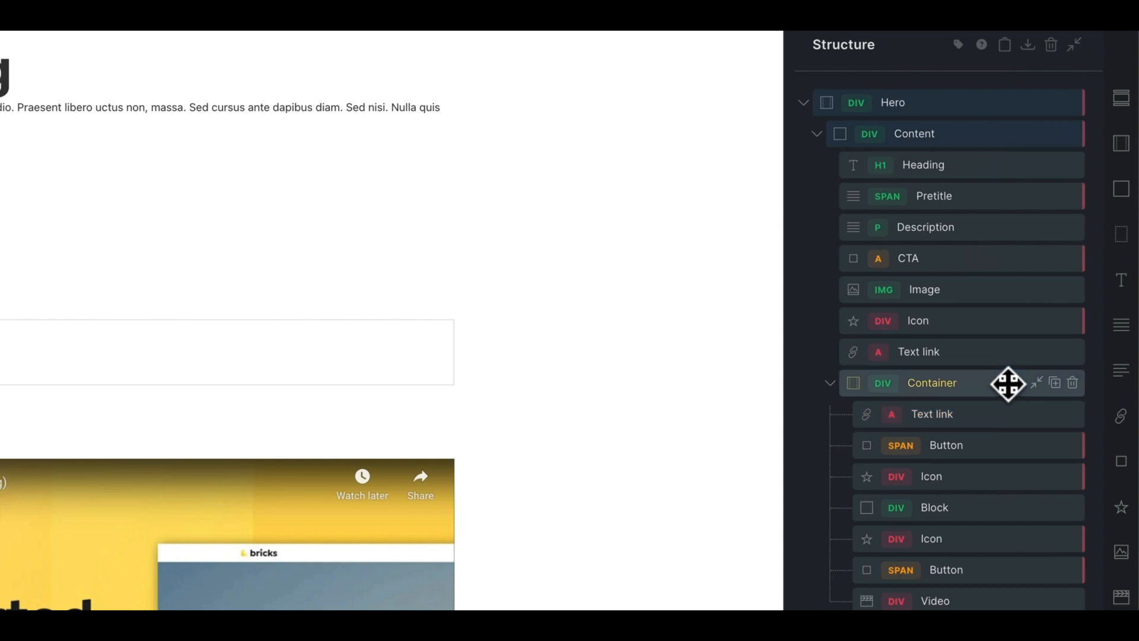
Step: Repeatedly collapse and re-expand all children of the Container, Content and Hero elements, one parent after another
{"action": "left_click", "coordinate": [1036, 384]}
{"action": "left_click", "coordinate": [1036, 385]}
{"action": "left_click", "coordinate": [1036, 384]}
{"action": "left_click", "coordinate": [1036, 384]}
{"action": "left_click", "coordinate": [1036, 384]}
{"action": "left_click", "coordinate": [1036, 384]}
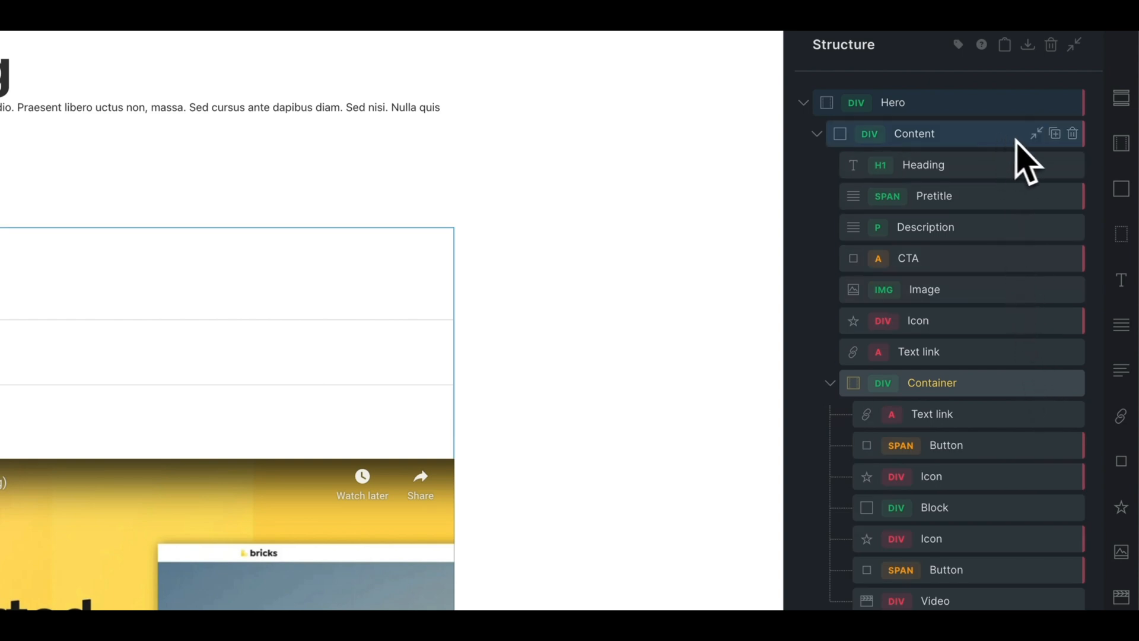
{"action": "left_click", "coordinate": [1036, 136]}
{"action": "left_click", "coordinate": [1036, 135]}
{"action": "left_click", "coordinate": [1036, 135]}
{"action": "left_click", "coordinate": [1036, 135]}
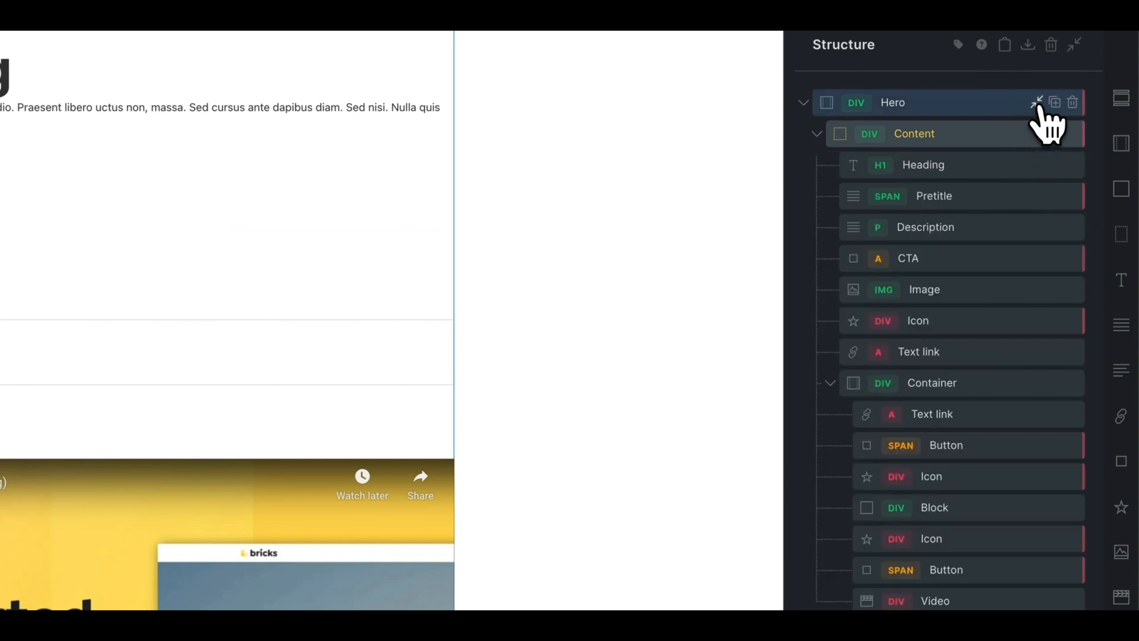
{"action": "left_click", "coordinate": [1036, 104]}
{"action": "left_click", "coordinate": [1036, 103]}
{"action": "left_click", "coordinate": [1036, 103]}
{"action": "left_click", "coordinate": [1036, 103]}
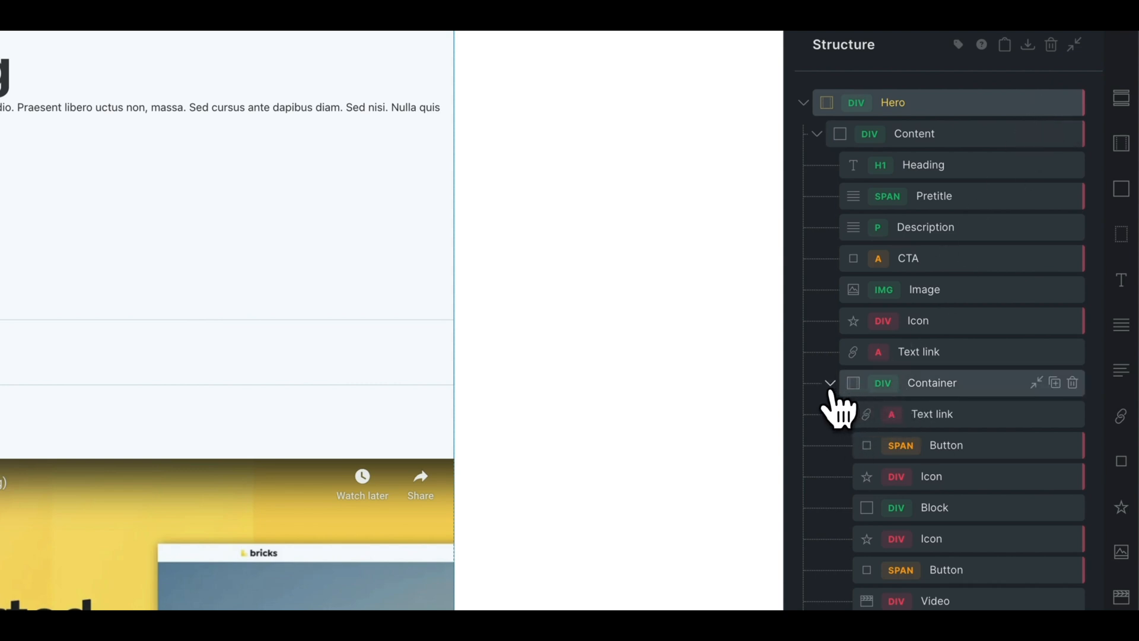
Step: Collapse the Container and Content individually, and collapse and re-expand all children of Hero
{"action": "left_click", "coordinate": [830, 387]}
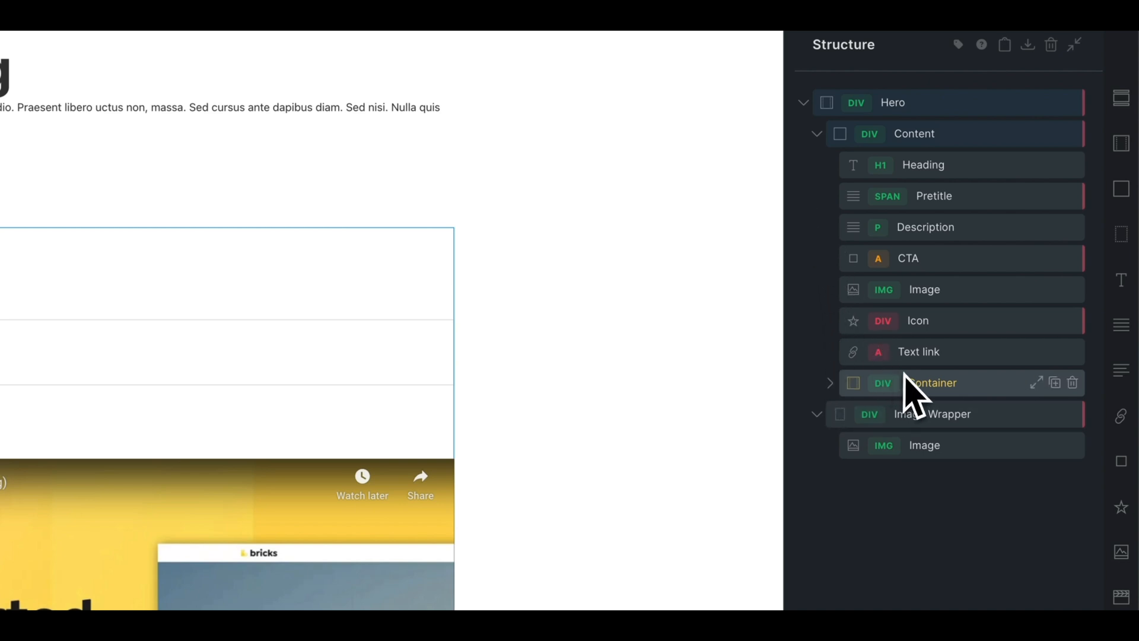
{"action": "left_click", "coordinate": [826, 145]}
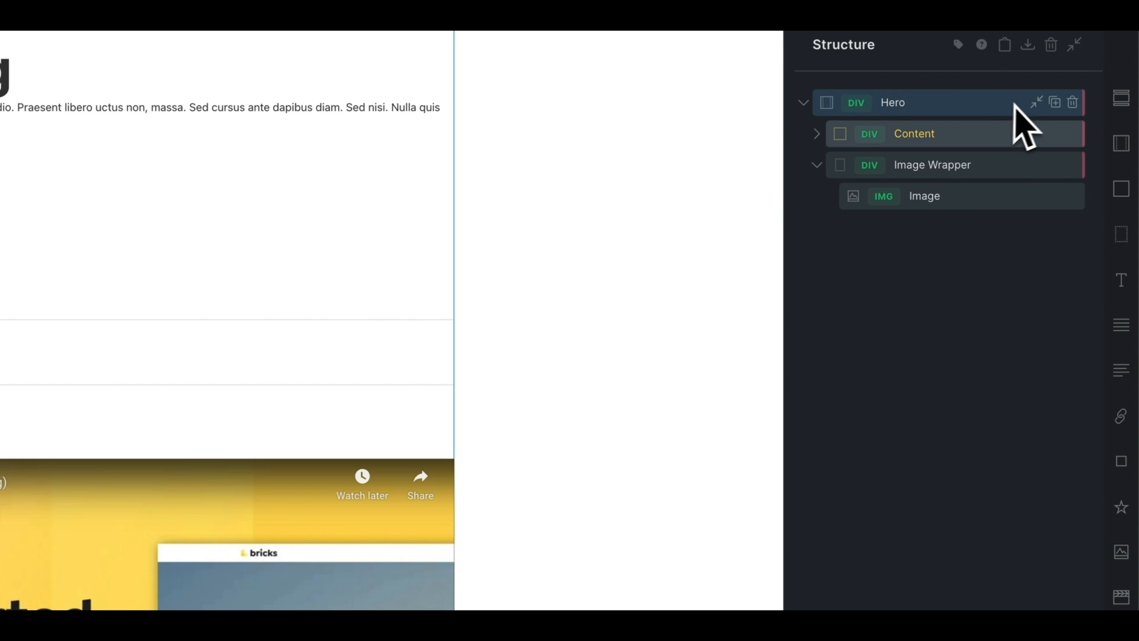
{"action": "left_click", "coordinate": [1036, 104]}
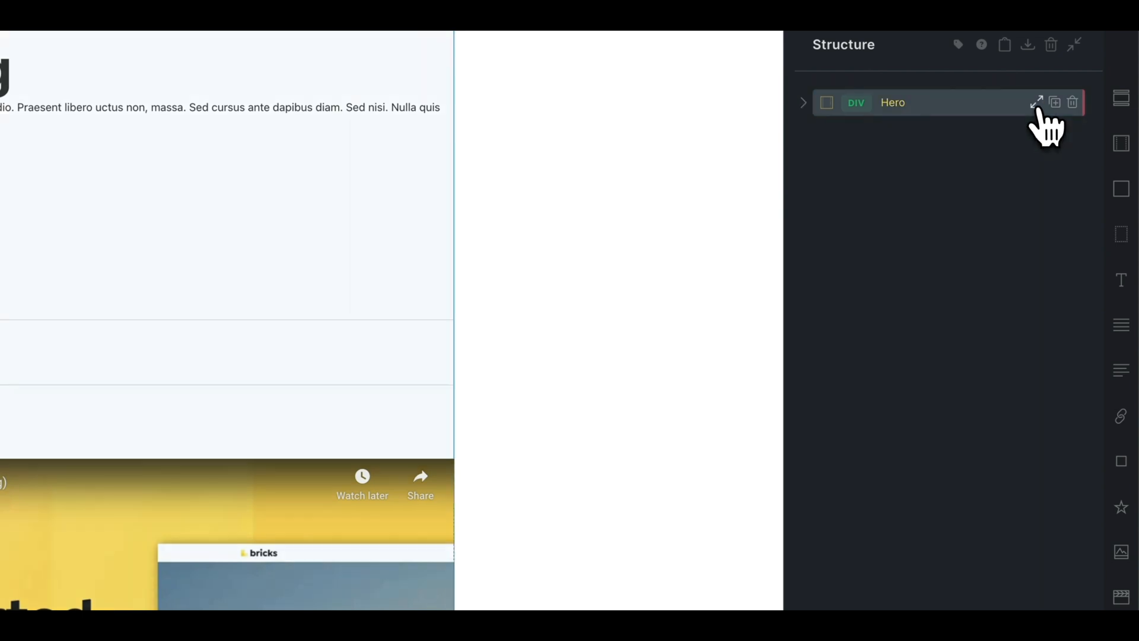
{"action": "left_click", "coordinate": [1036, 104]}
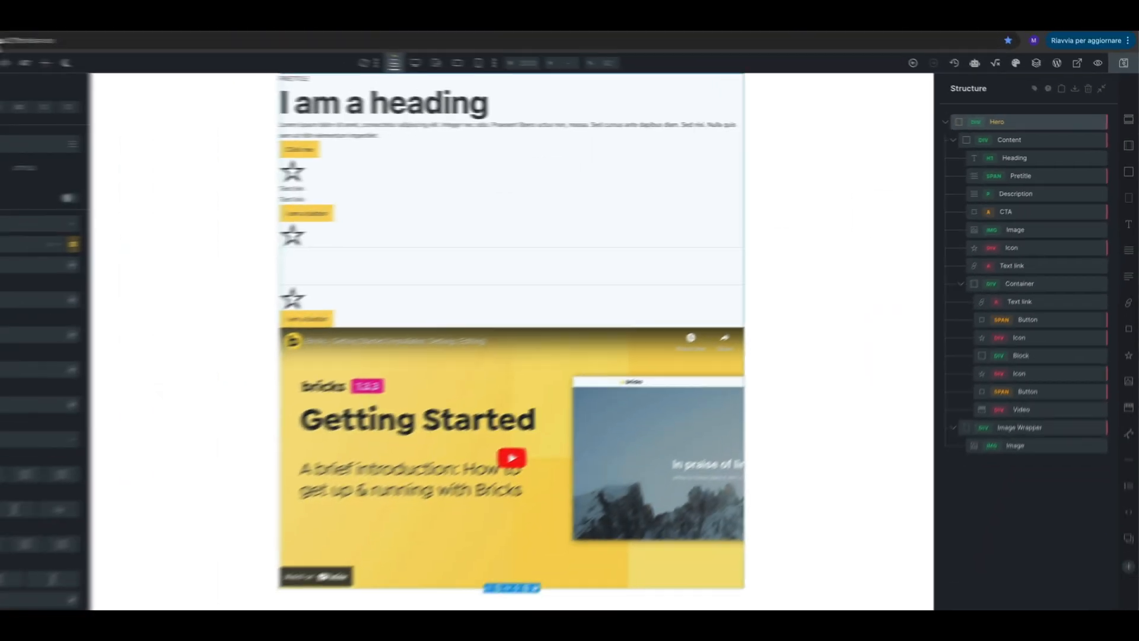
Step: Check the theme settings and changelog again, and open the Grid Guides options in the page builder
{"action": "left_click", "coordinate": [103, 35]}
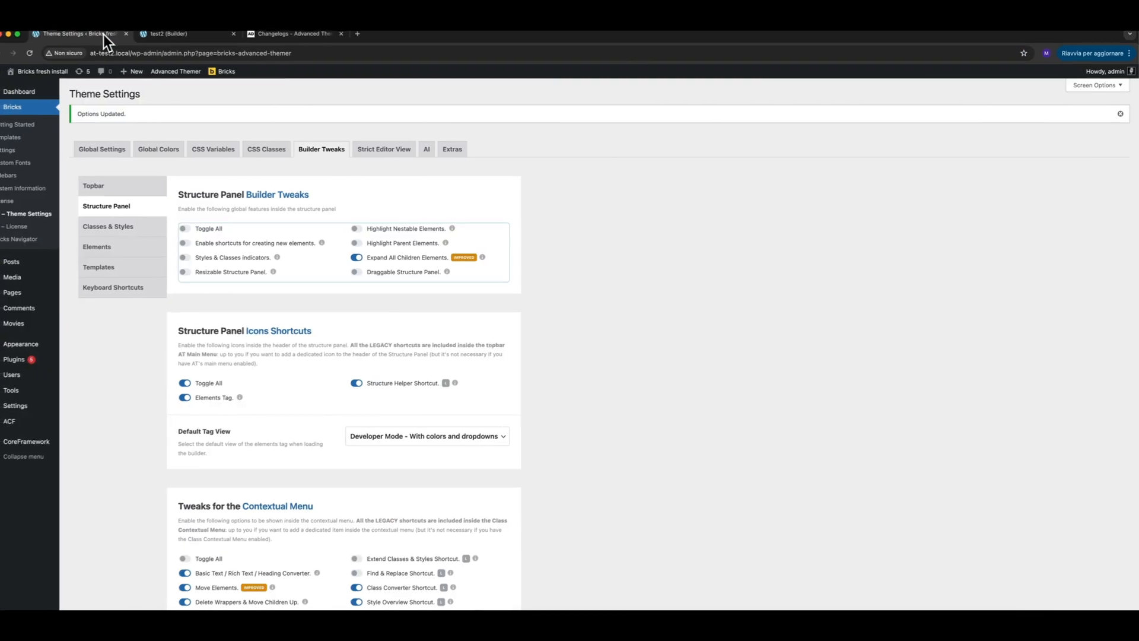
{"action": "left_click", "coordinate": [273, 34]}
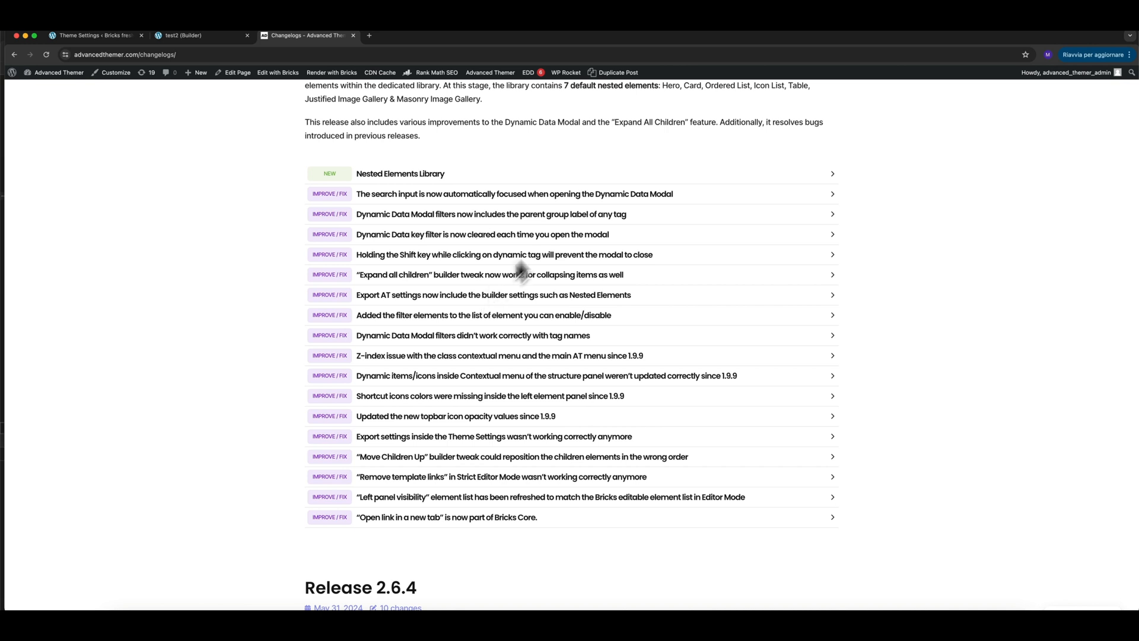
{"action": "left_click", "coordinate": [226, 40]}
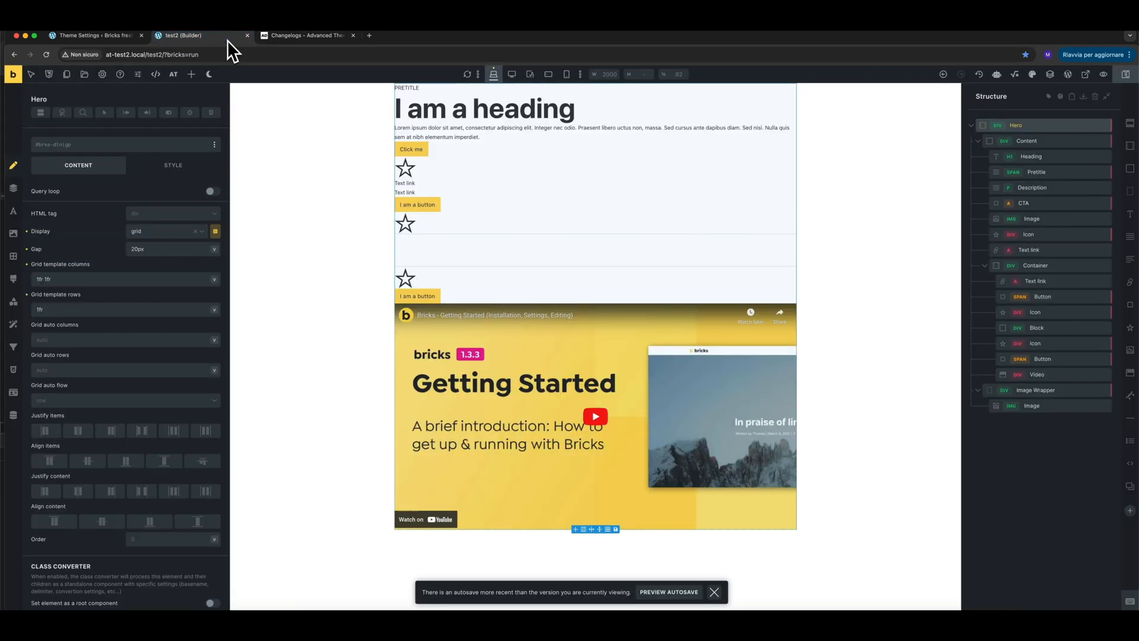
{"action": "left_click", "coordinate": [178, 76]}
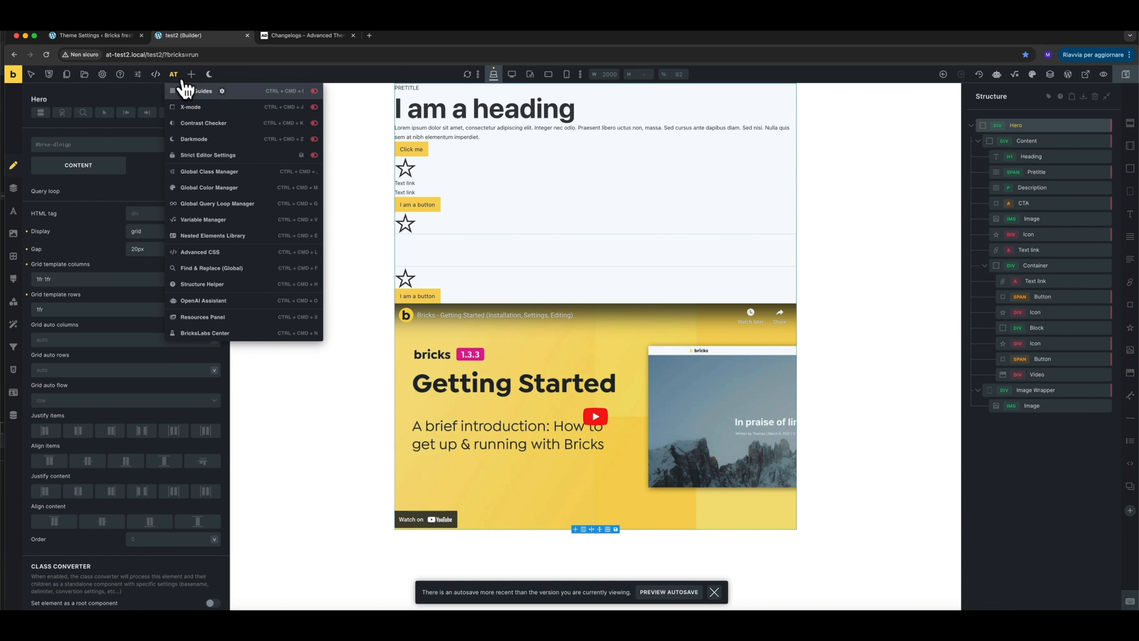
{"action": "left_click", "coordinate": [222, 92]}
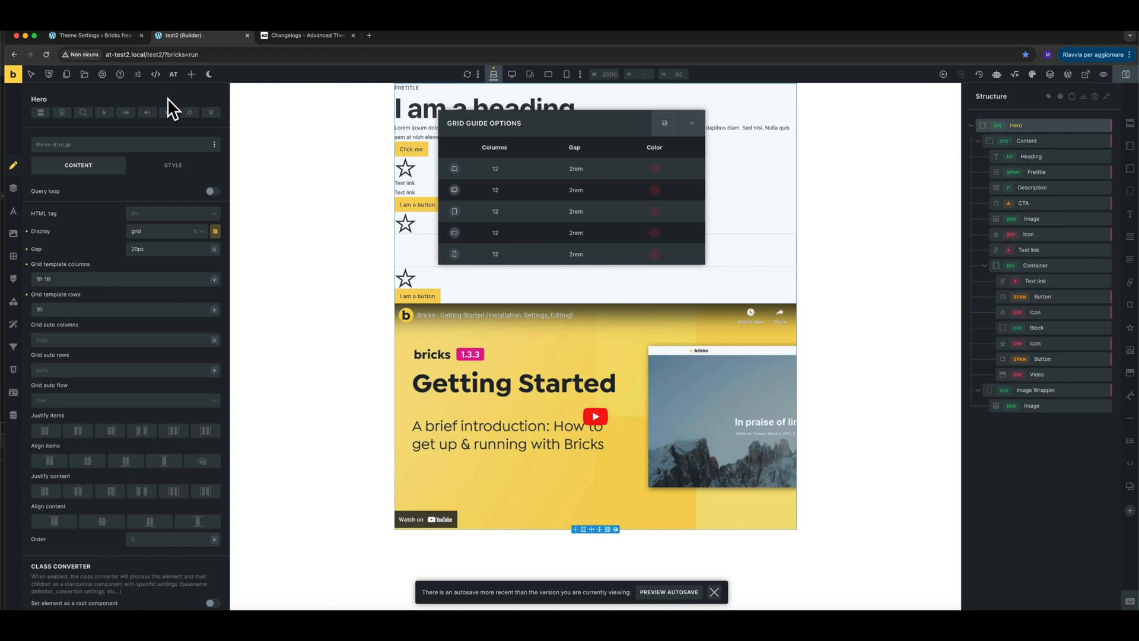
Step: Open the global theme settings and examine which Bricks elements, including the new filter elements, can be enabled or disabled
{"action": "left_click", "coordinate": [110, 36]}
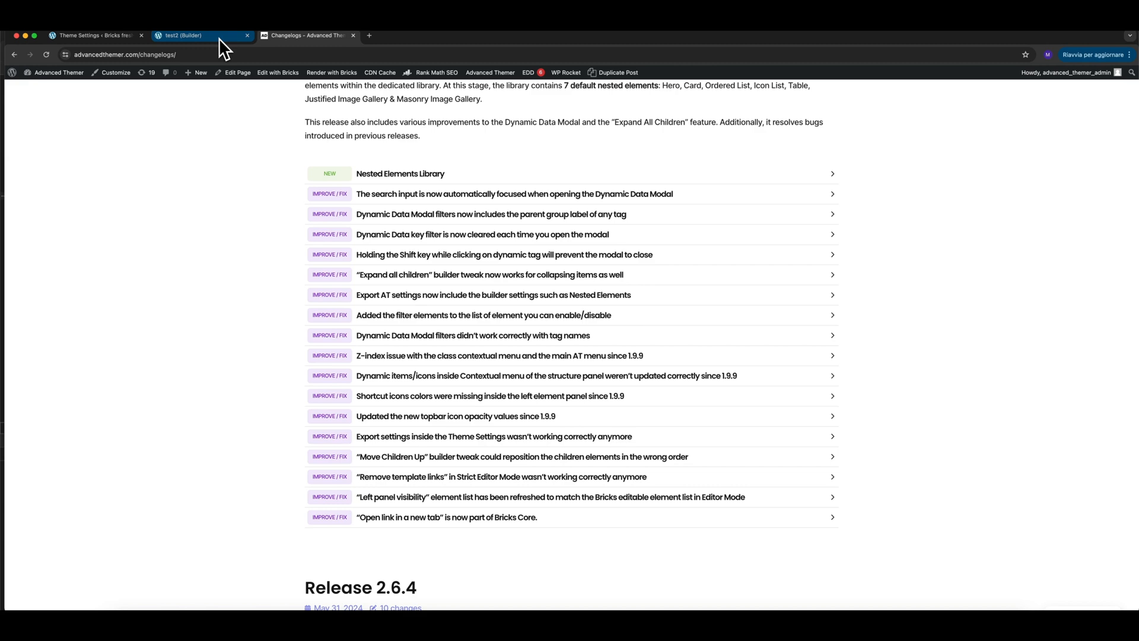
{"action": "left_click", "coordinate": [98, 37]}
{"action": "left_click", "coordinate": [121, 150]}
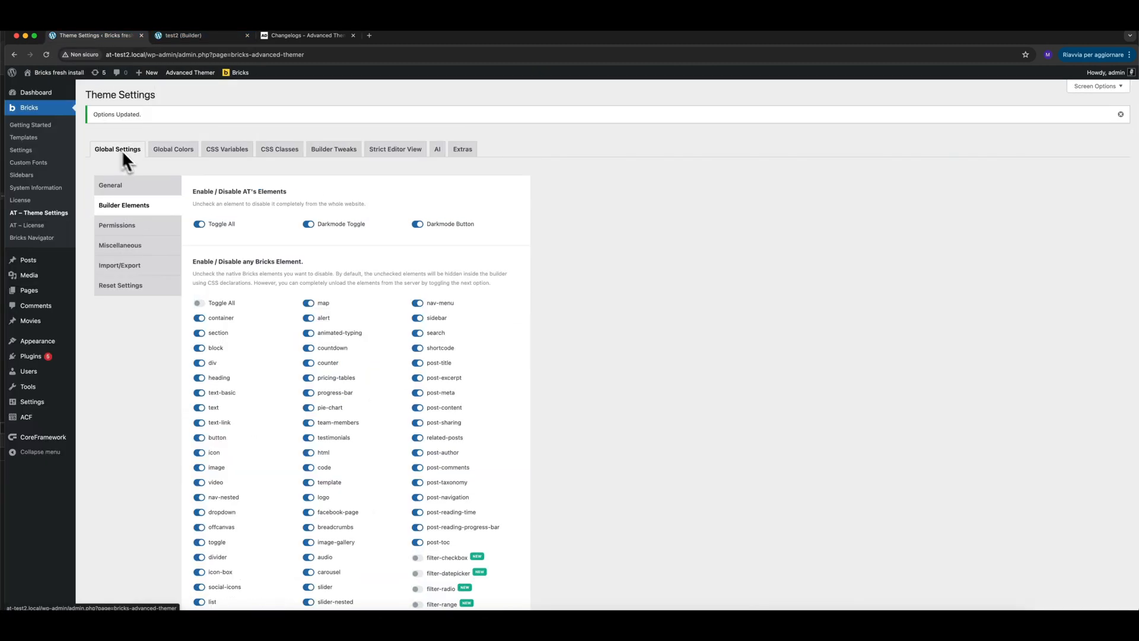
{"action": "scroll", "coordinate": [355, 286], "scroll_direction": "down", "scroll_amount": 3}
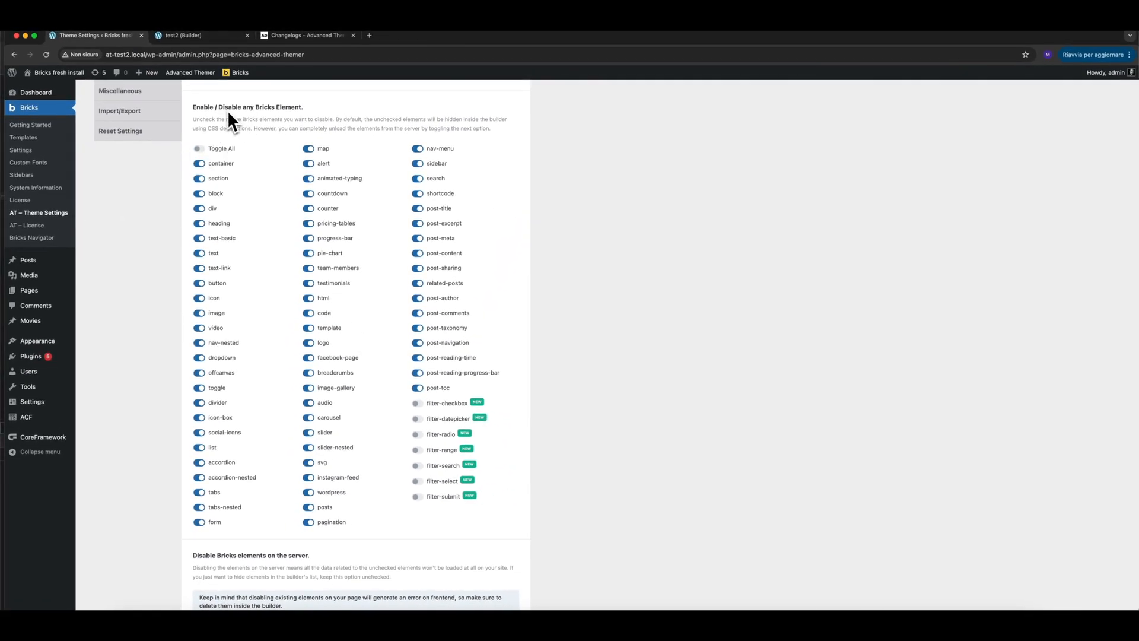
{"action": "scroll", "coordinate": [315, 136], "scroll_direction": "up", "scroll_amount": 2}
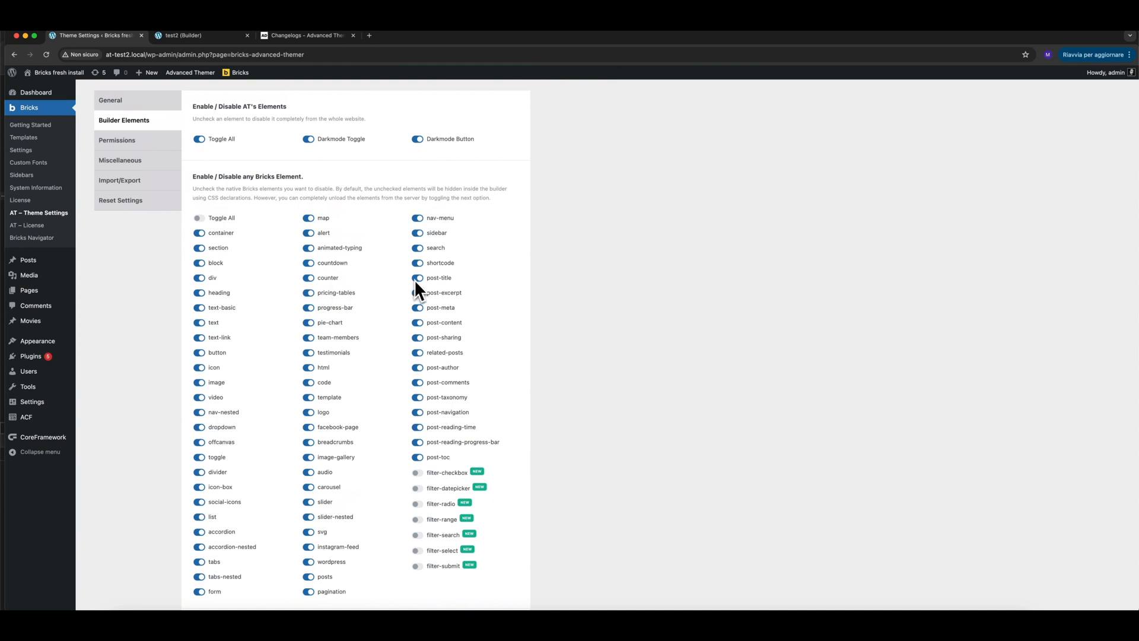
Step: Consult the changelog, open the Heading's contextual menu in the builder's structure and choose Paste styles
{"action": "left_click", "coordinate": [214, 37]}
{"action": "left_click", "coordinate": [300, 35]}
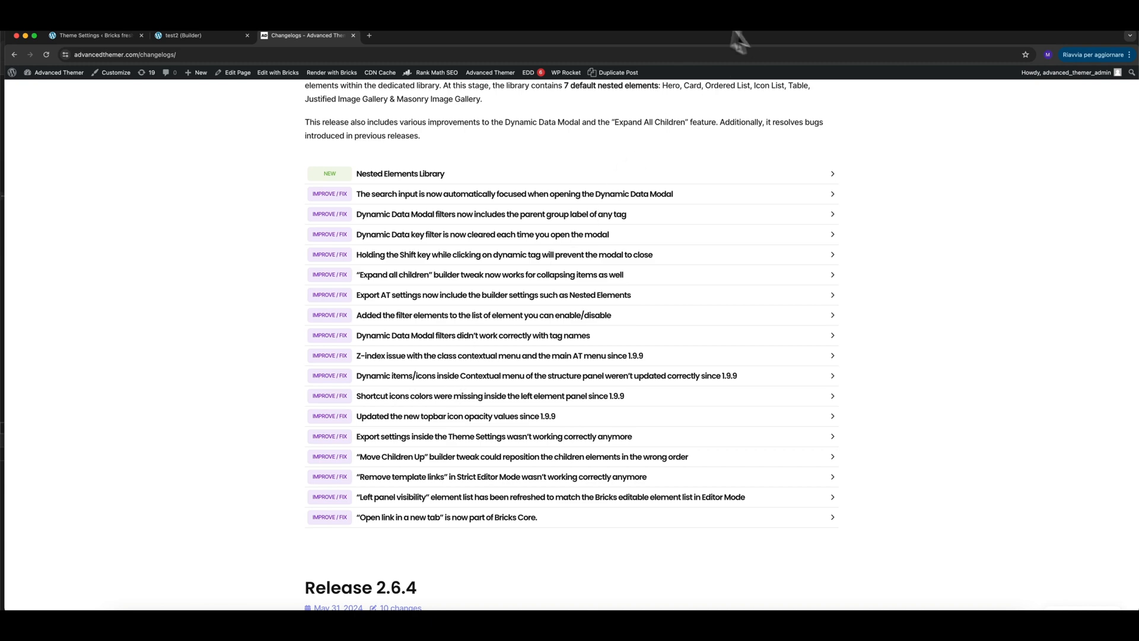
{"action": "left_click", "coordinate": [214, 38]}
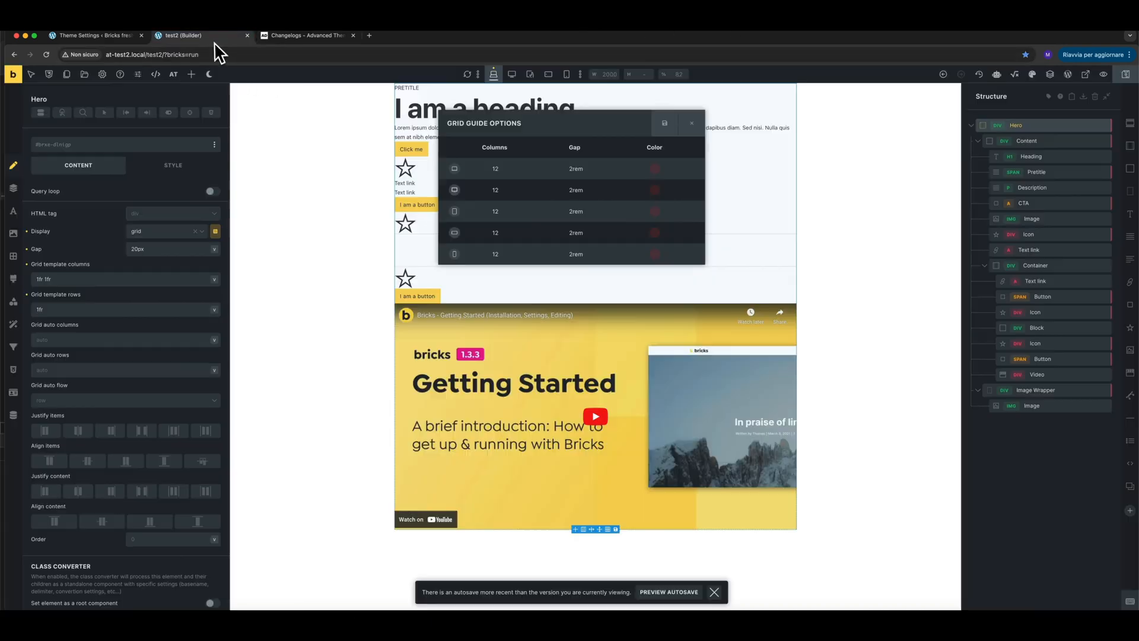
{"action": "right_click", "coordinate": [1033, 158]}
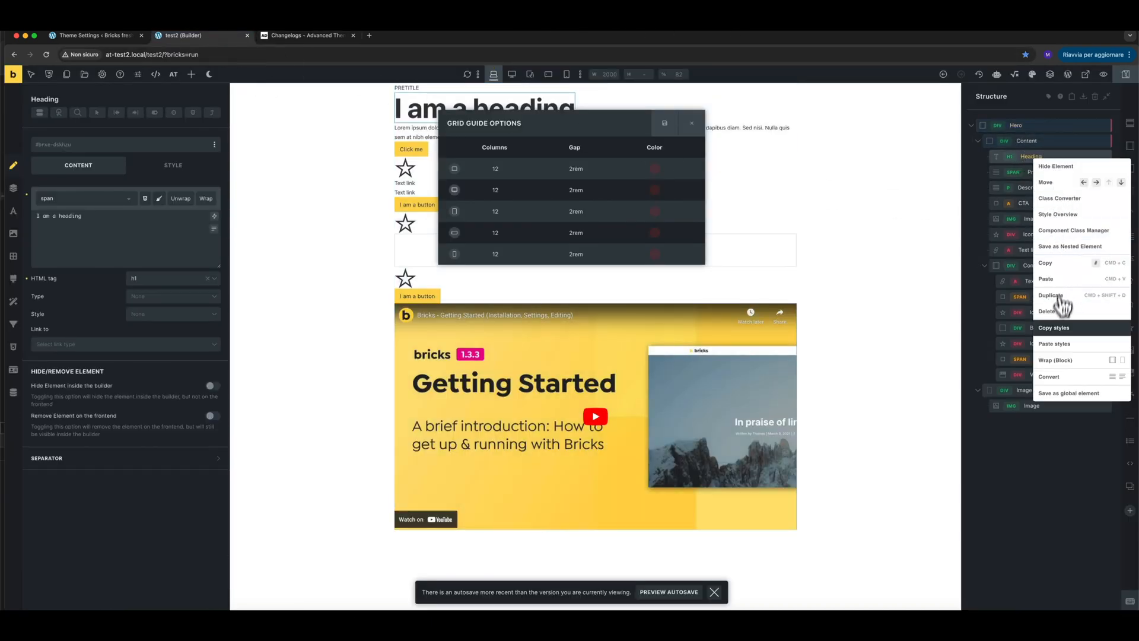
{"action": "left_click", "coordinate": [1053, 343]}
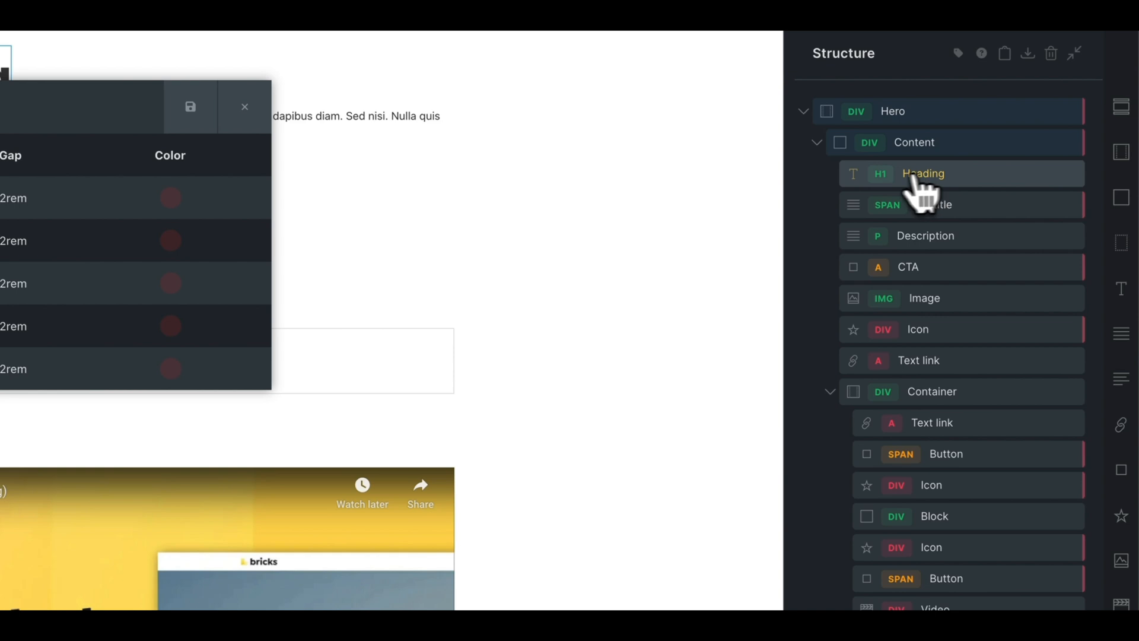
Step: Close the Grid Guides options, open the Heading's contextual menu in the structure, and consult the Release 2.7 changelog entries
{"action": "left_click", "coordinate": [244, 108]}
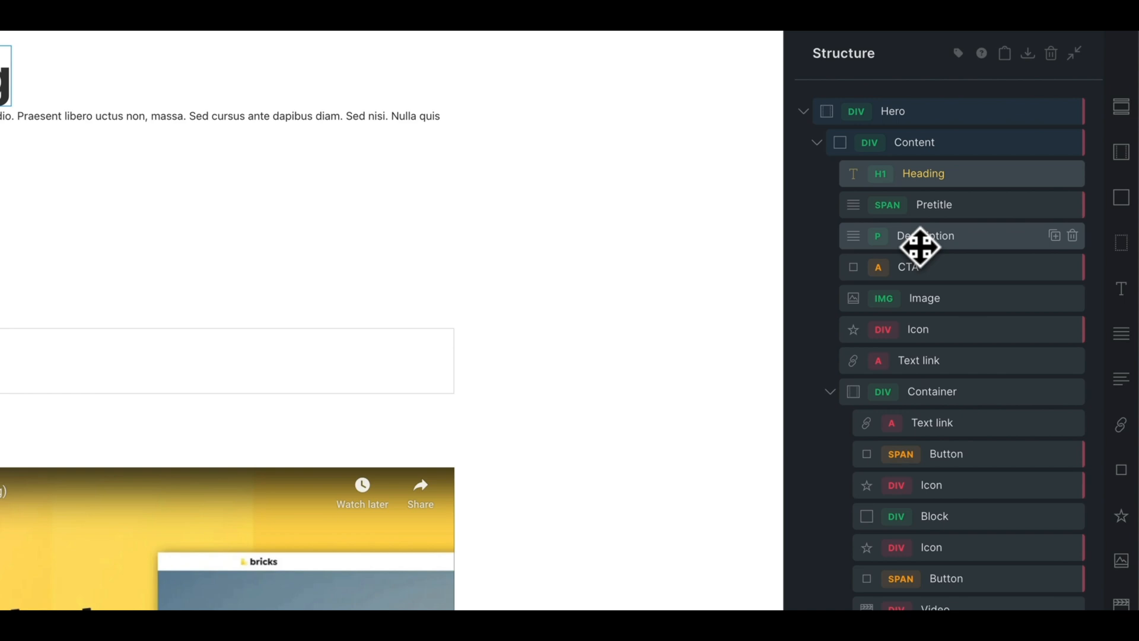
{"action": "right_click", "coordinate": [954, 175]}
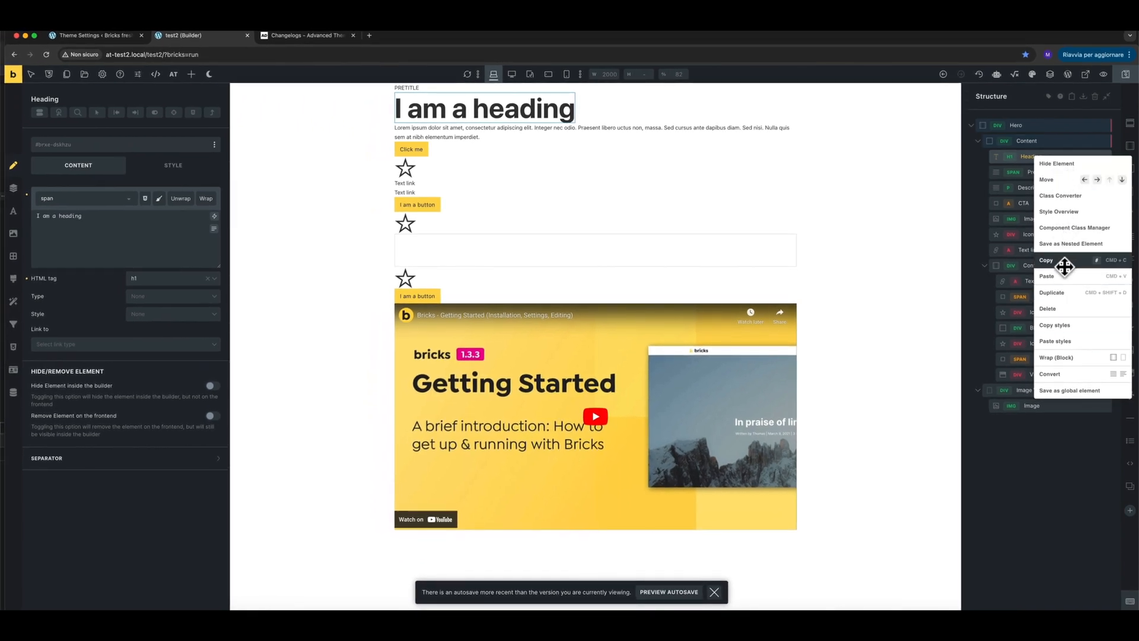
{"action": "left_click", "coordinate": [301, 38]}
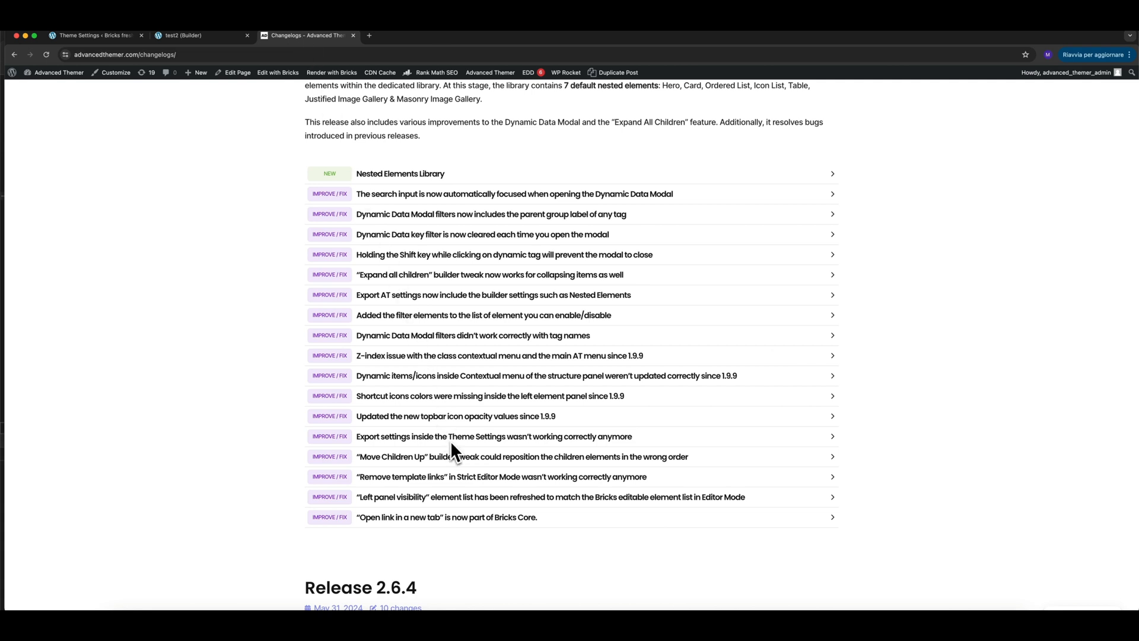
{"action": "scroll", "coordinate": [481, 403], "scroll_direction": "down", "scroll_amount": 1}
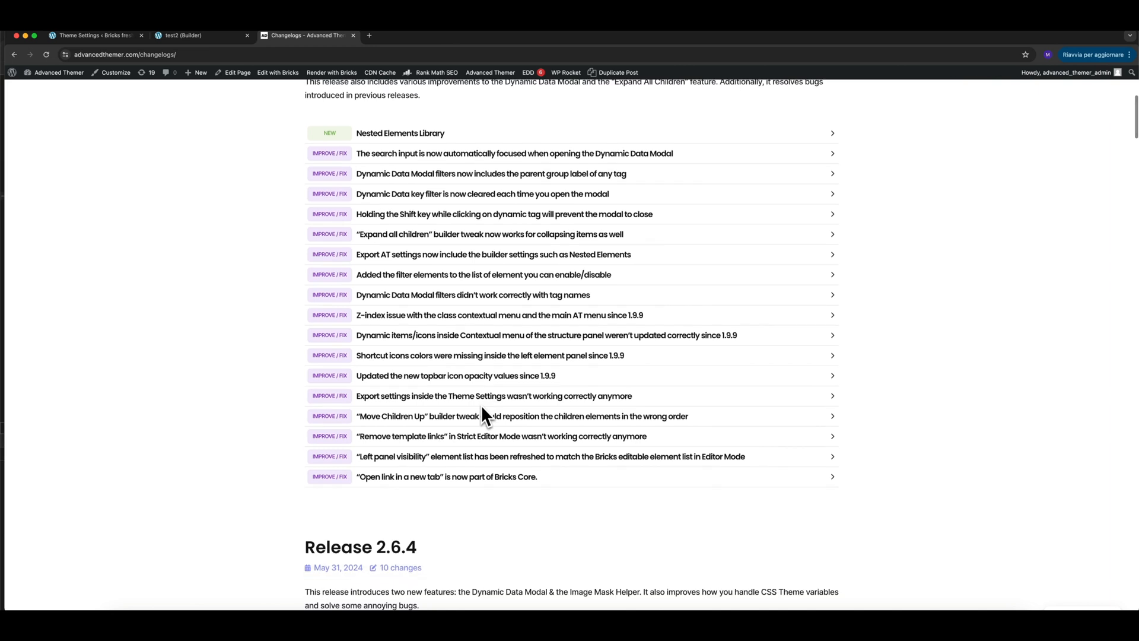
{"action": "scroll", "coordinate": [481, 408], "scroll_direction": "down", "scroll_amount": 1}
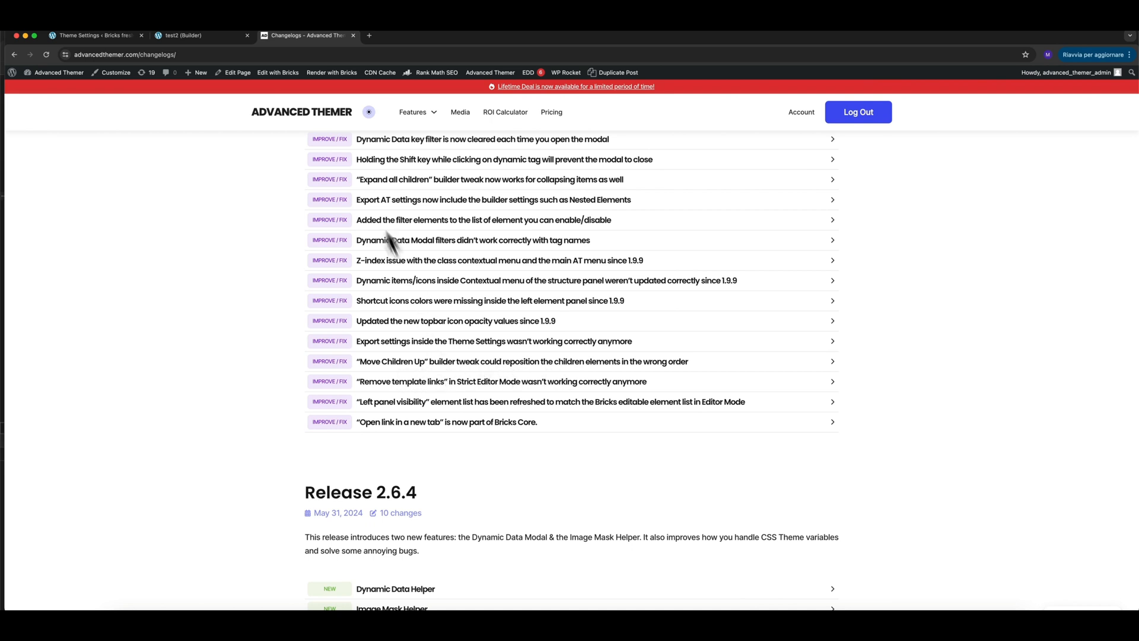
Step: Back in the page builder, reposition the Heading with the Move controls so it ends as Content's last child, below Container
{"action": "left_click", "coordinate": [197, 36]}
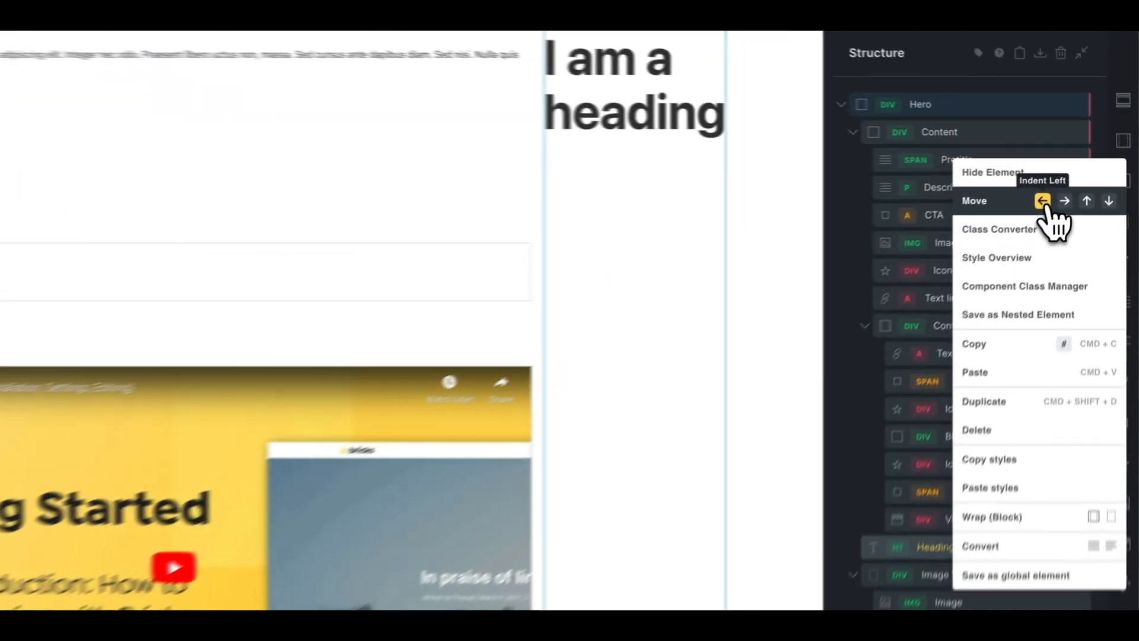
{"action": "left_click", "coordinate": [1086, 181]}
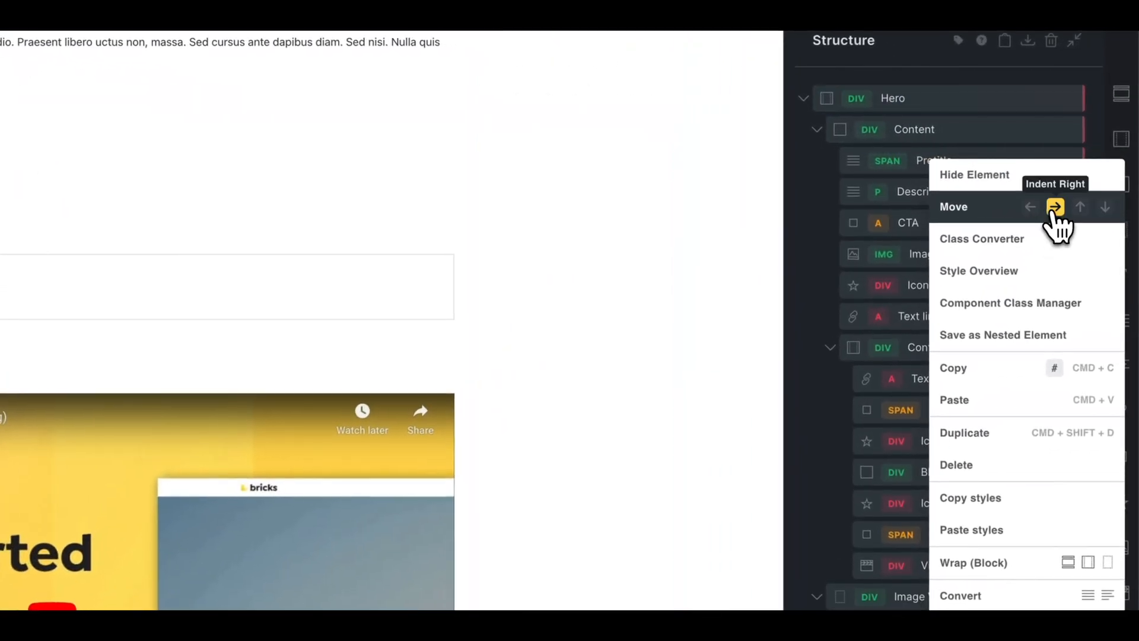
{"action": "left_click", "coordinate": [1055, 207]}
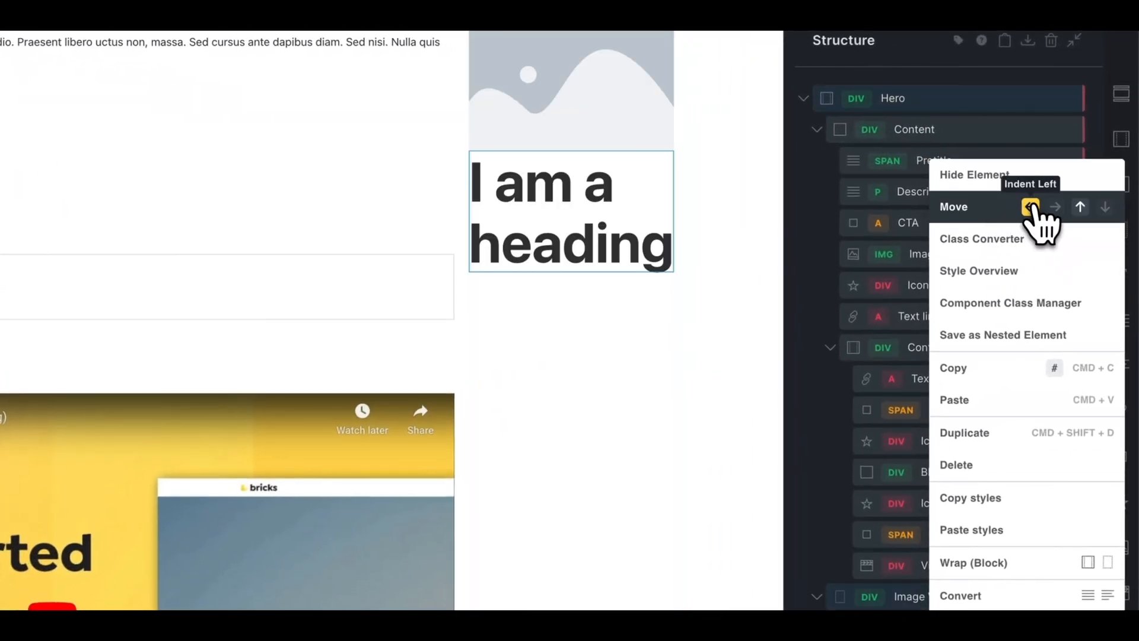
{"action": "left_click", "coordinate": [1030, 206]}
{"action": "left_click", "coordinate": [1080, 207]}
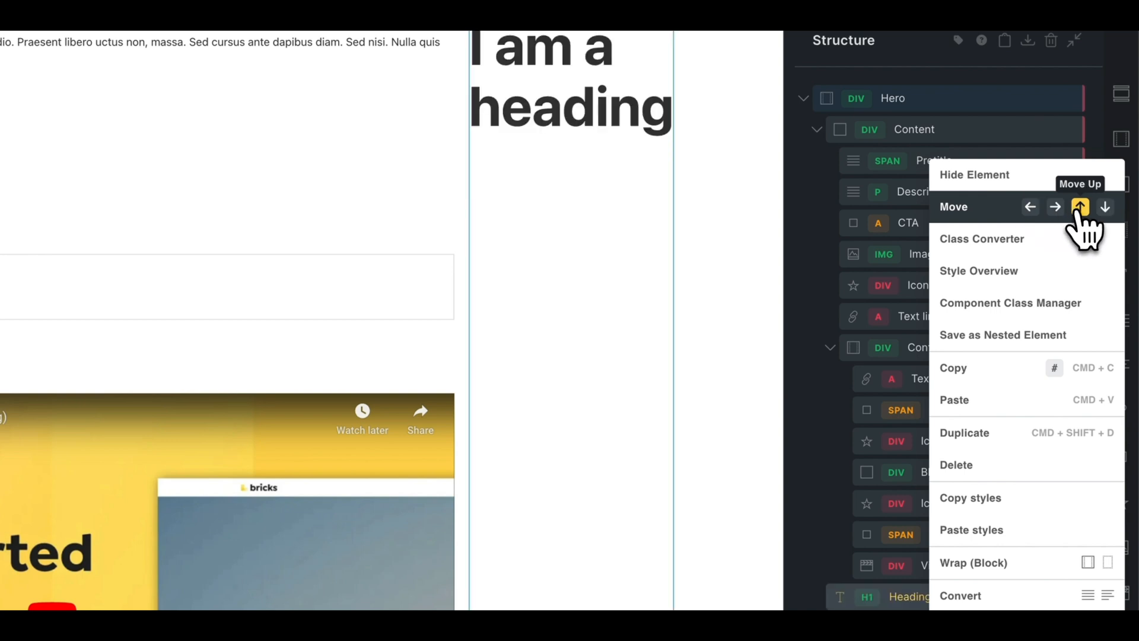
{"action": "left_click", "coordinate": [1080, 206]}
{"action": "left_click", "coordinate": [1055, 206]}
{"action": "left_click", "coordinate": [1031, 206]}
{"action": "left_click", "coordinate": [1055, 206]}
{"action": "left_click", "coordinate": [1080, 206]}
{"action": "left_click", "coordinate": [1055, 206]}
{"action": "left_click", "coordinate": [1030, 206]}
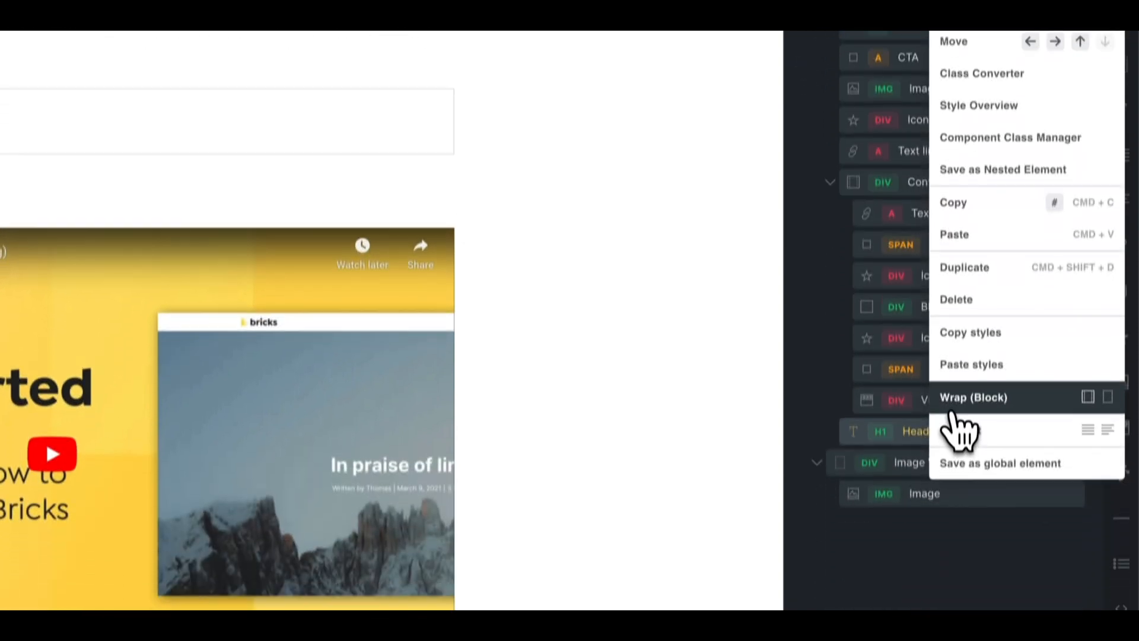
Step: Examine the options in the Container's contextual menu in the structure, then dismiss it
{"action": "left_click", "coordinate": [878, 213]}
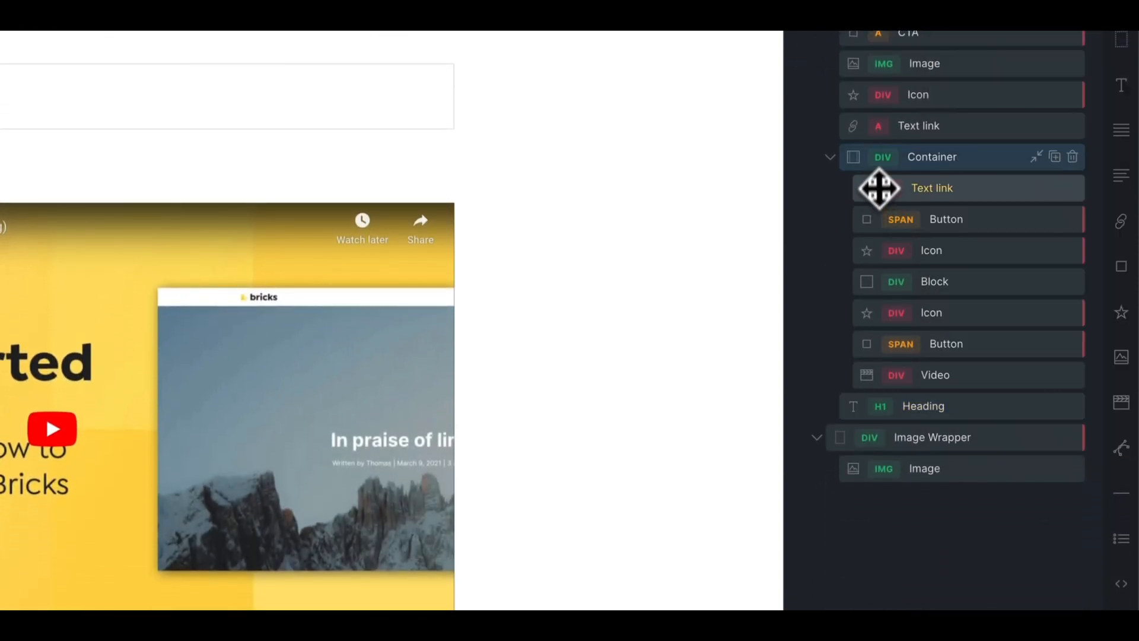
{"action": "left_click", "coordinate": [904, 157]}
{"action": "right_click", "coordinate": [932, 158]}
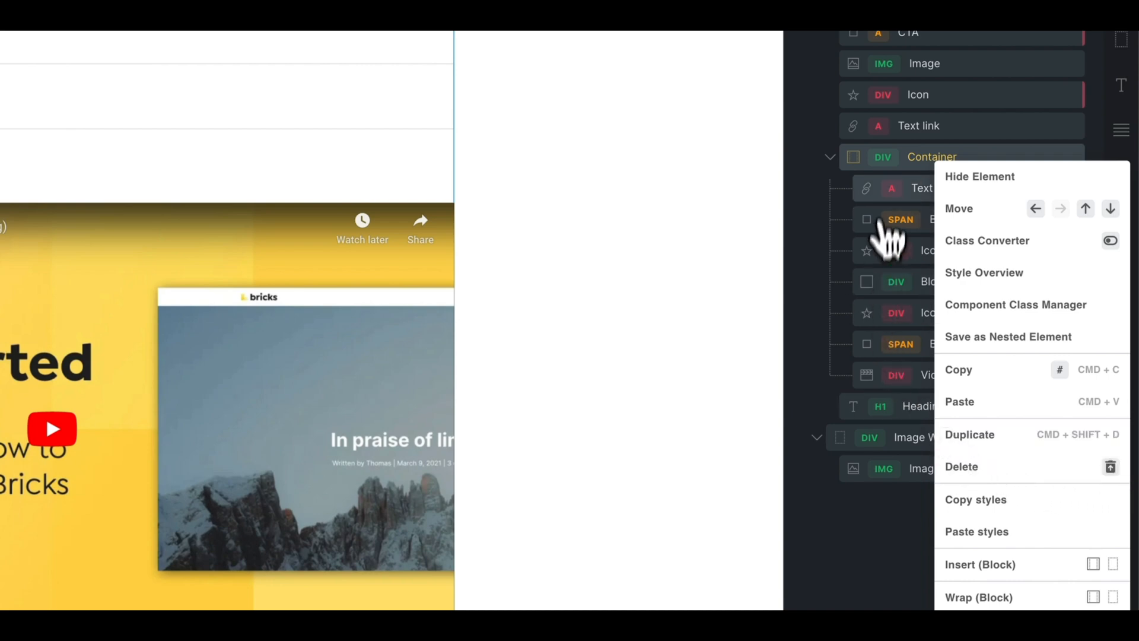
{"action": "left_click", "coordinate": [900, 200]}
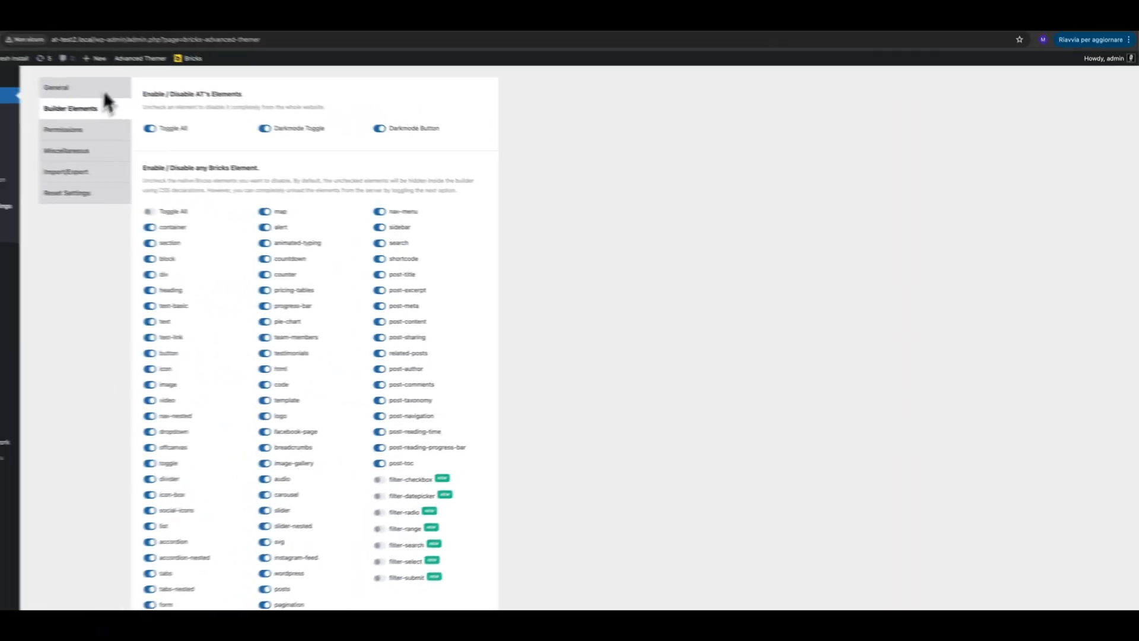
Step: Read the remaining Release 2.7 entries in the changelog and return to the page builder
{"action": "left_click", "coordinate": [302, 36]}
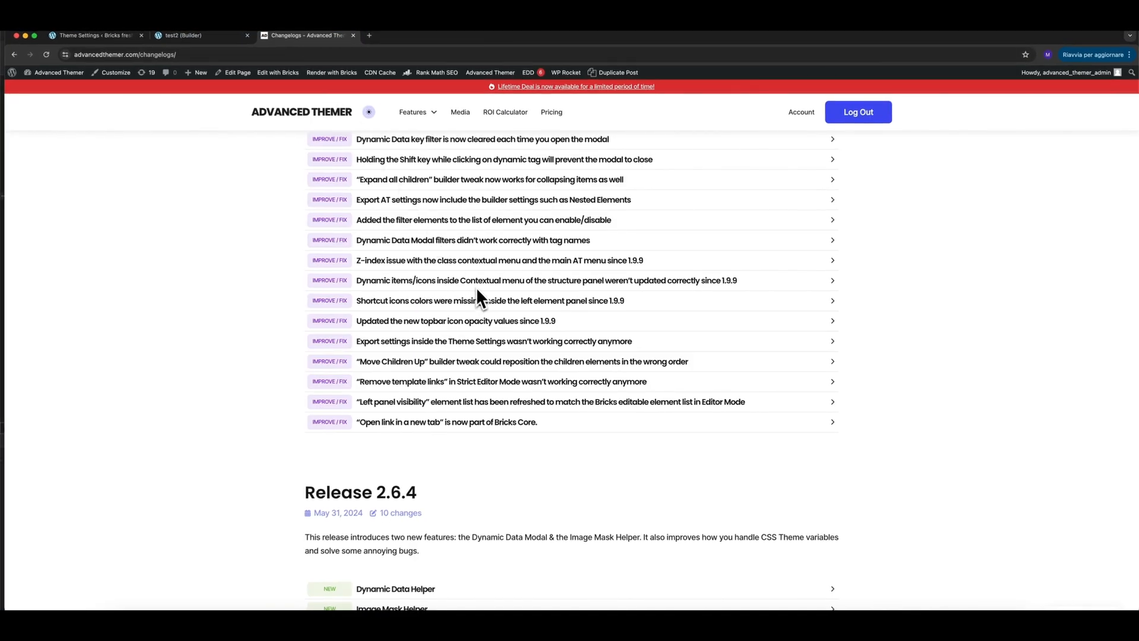
{"action": "scroll", "coordinate": [475, 286], "scroll_direction": "down", "scroll_amount": 3}
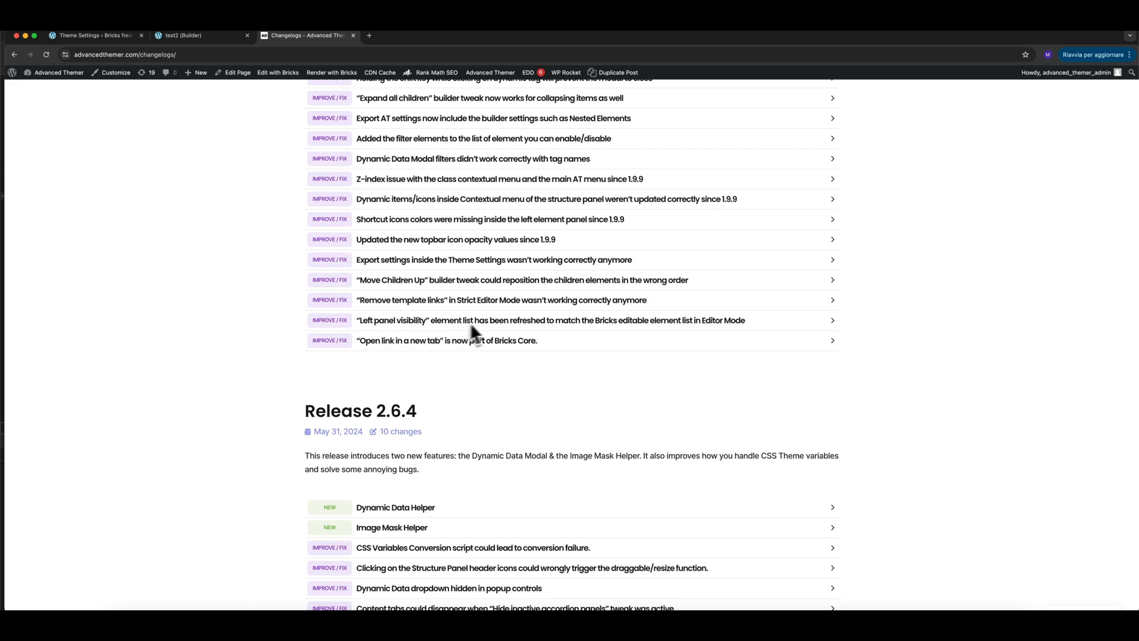
{"action": "left_click", "coordinate": [168, 35]}
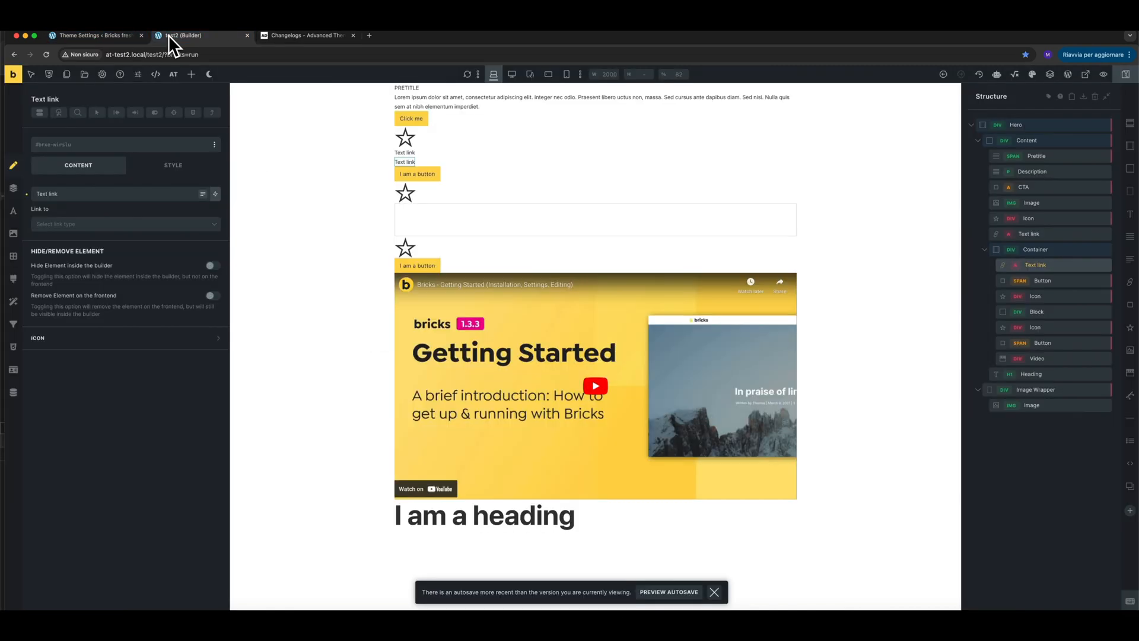
Step: Examine the Strict Editor View element settings in the theme settings, including Builder Tweaks for Editors and the elements with left panel visibility
{"action": "left_click", "coordinate": [144, 35]}
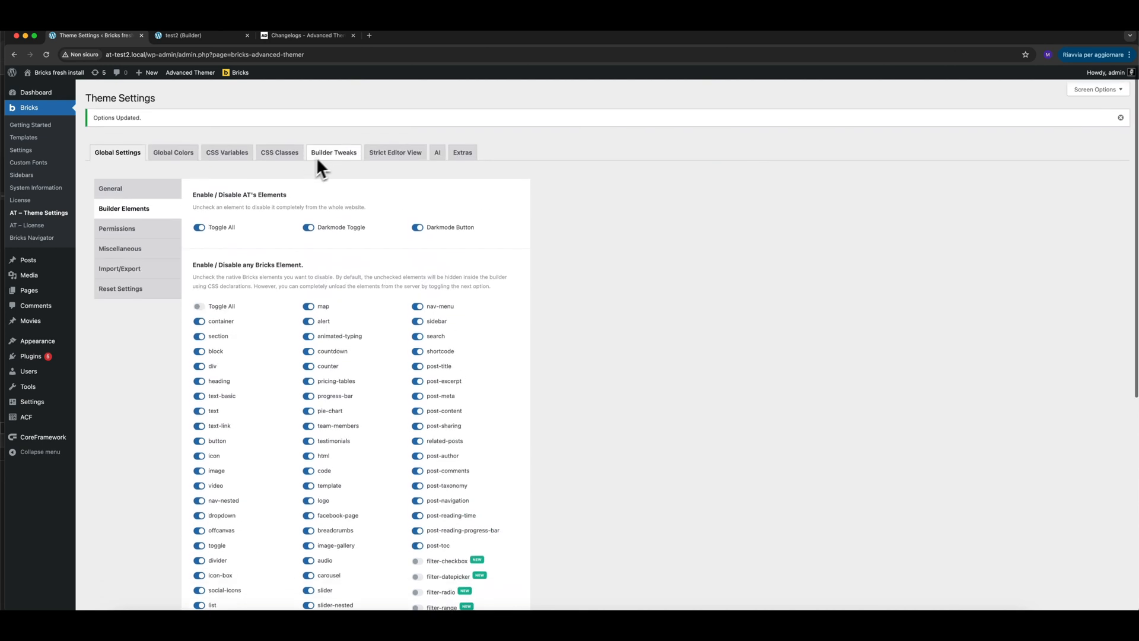
{"action": "left_click", "coordinate": [393, 153]}
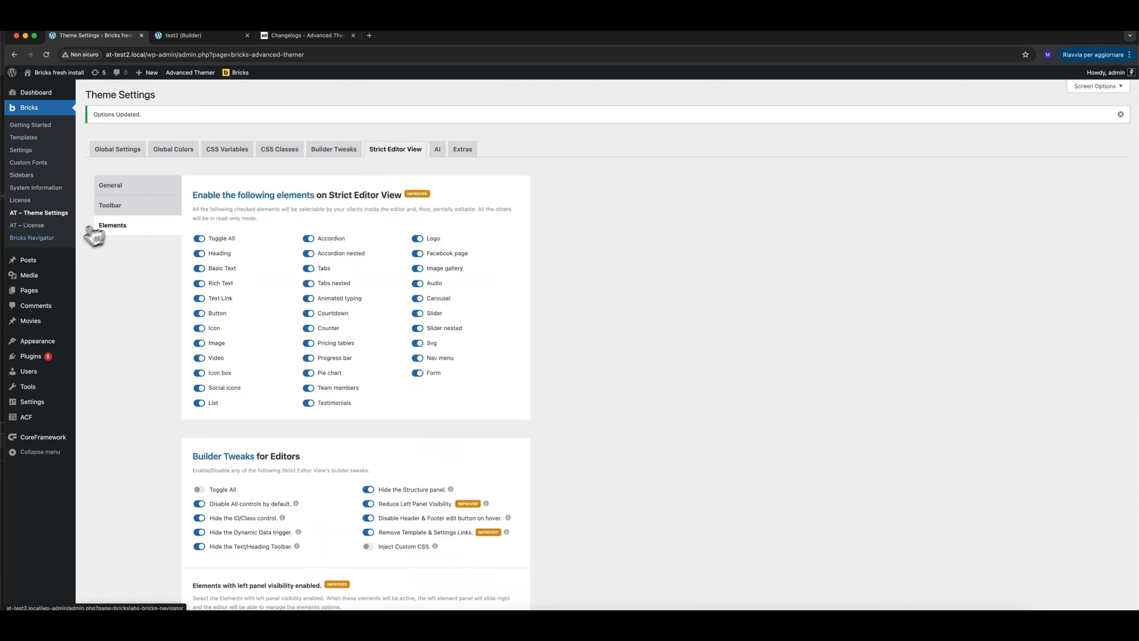
{"action": "scroll", "coordinate": [389, 313], "scroll_direction": "down", "scroll_amount": 2}
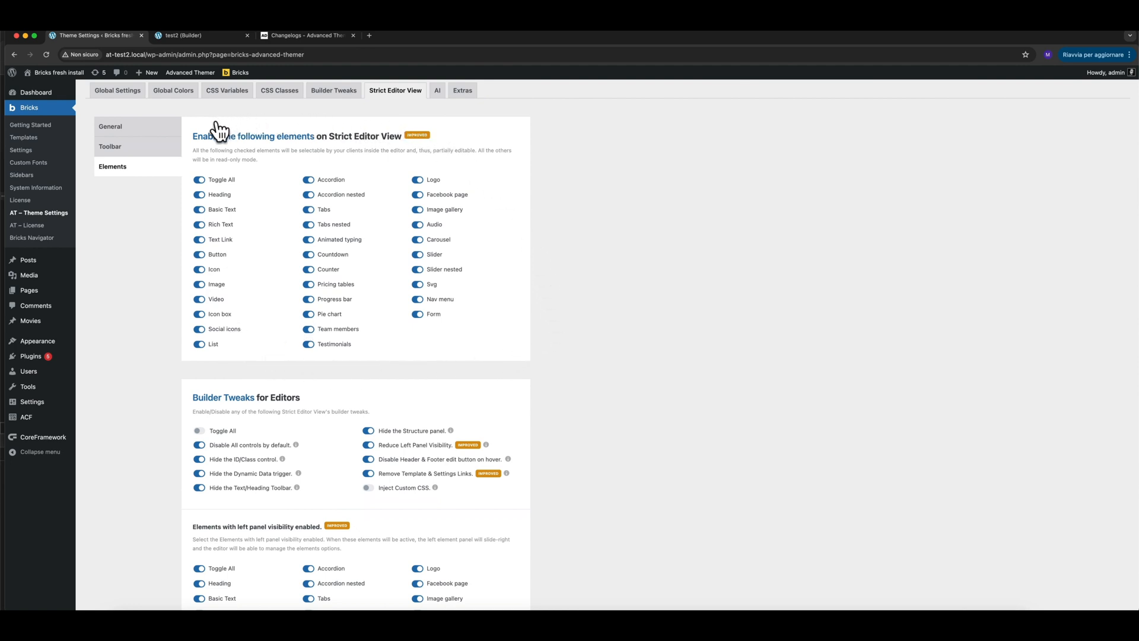
{"action": "scroll", "coordinate": [295, 186], "scroll_direction": "down", "scroll_amount": 3}
{"action": "scroll", "coordinate": [294, 185], "scroll_direction": "down", "scroll_amount": 3}
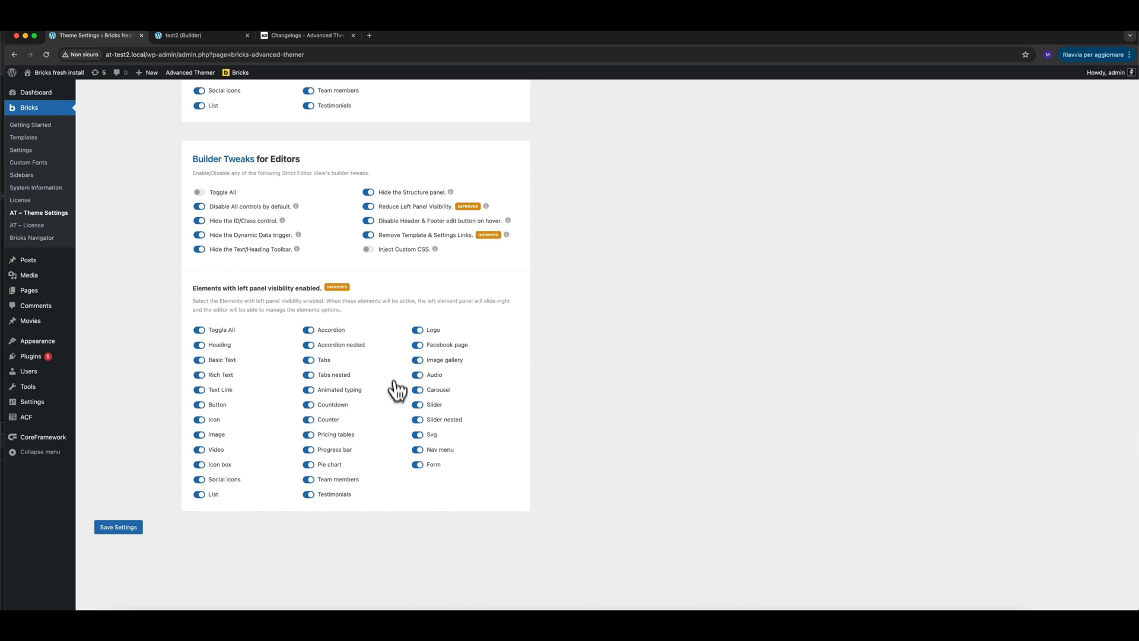
{"action": "scroll", "coordinate": [356, 373], "scroll_direction": "up", "scroll_amount": 3}
{"action": "scroll", "coordinate": [356, 372], "scroll_direction": "up", "scroll_amount": 1}
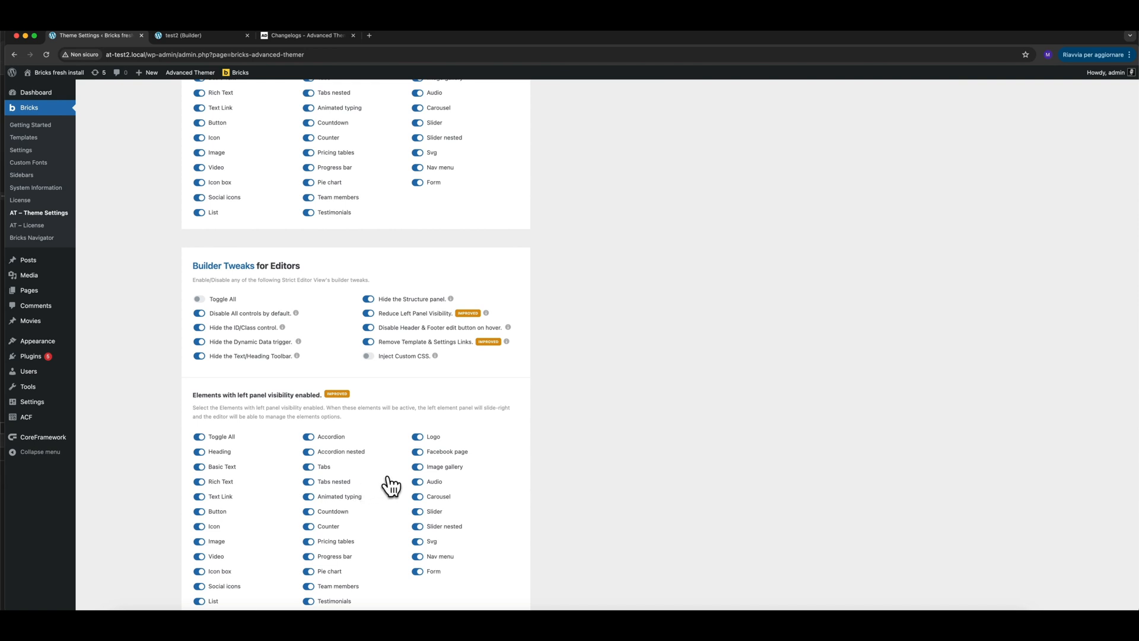
{"action": "scroll", "coordinate": [394, 380], "scroll_direction": "up", "scroll_amount": 3}
{"action": "scroll", "coordinate": [406, 425], "scroll_direction": "down", "scroll_amount": 2}
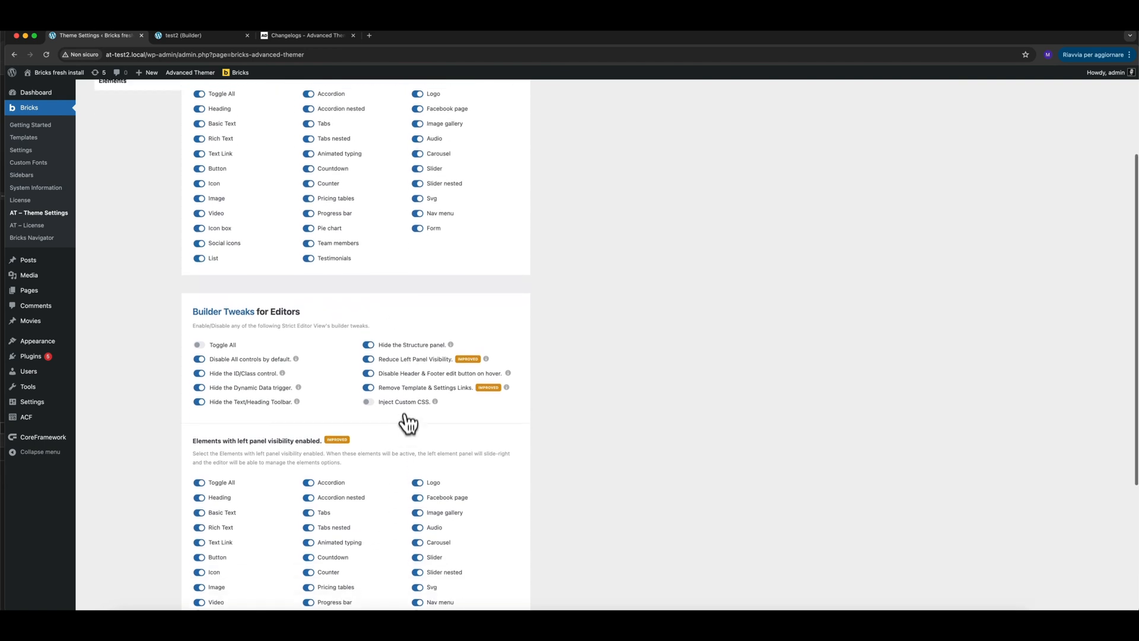
{"action": "scroll", "coordinate": [356, 533], "scroll_direction": "down", "scroll_amount": 3}
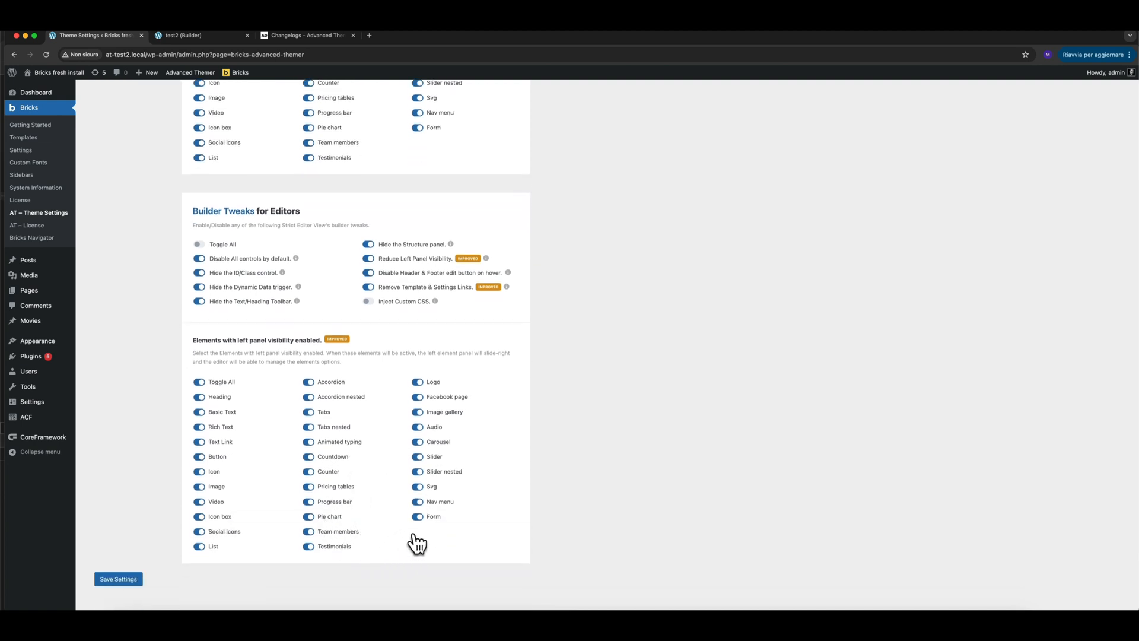
{"action": "scroll", "coordinate": [414, 542], "scroll_direction": "up", "scroll_amount": 4}
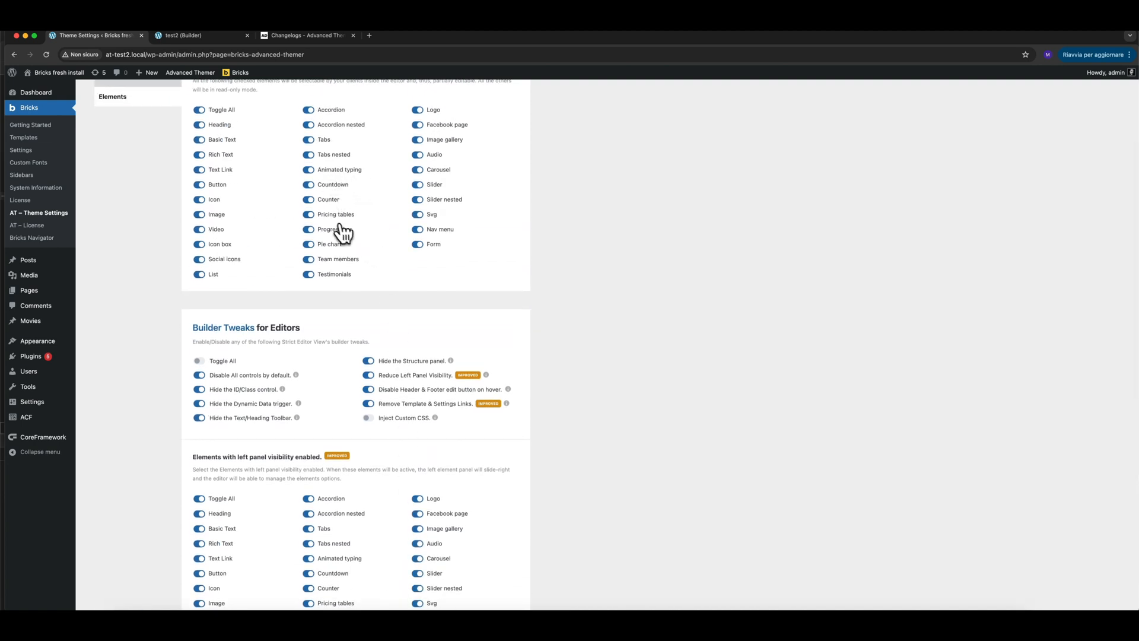
{"action": "scroll", "coordinate": [338, 237], "scroll_direction": "up", "scroll_amount": 2}
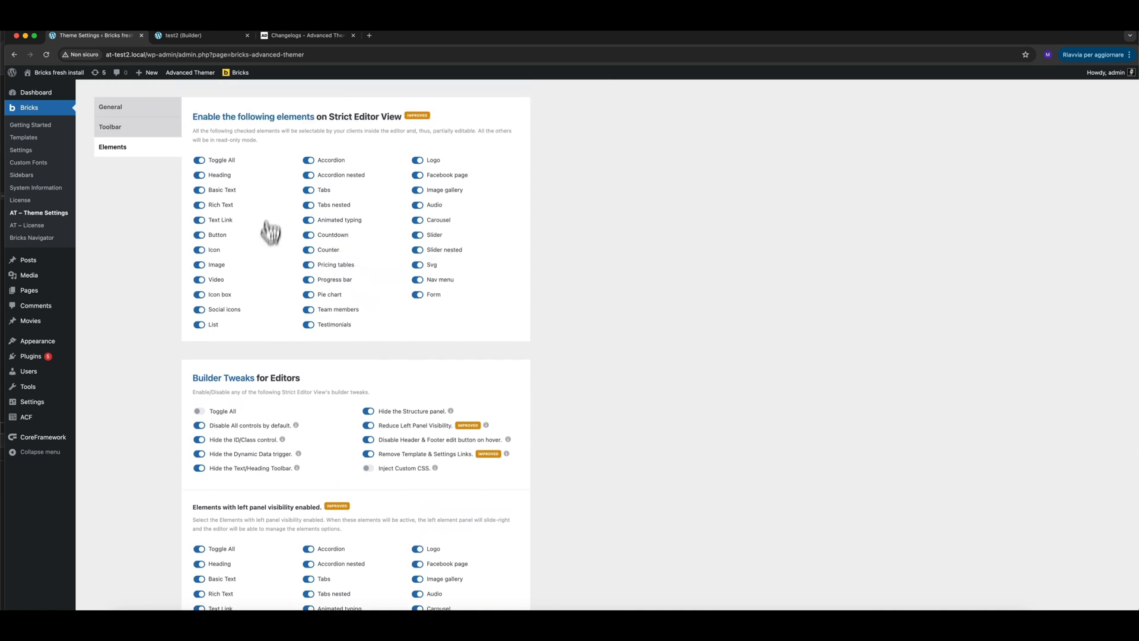
{"action": "scroll", "coordinate": [349, 225], "scroll_direction": "down", "scroll_amount": 7}
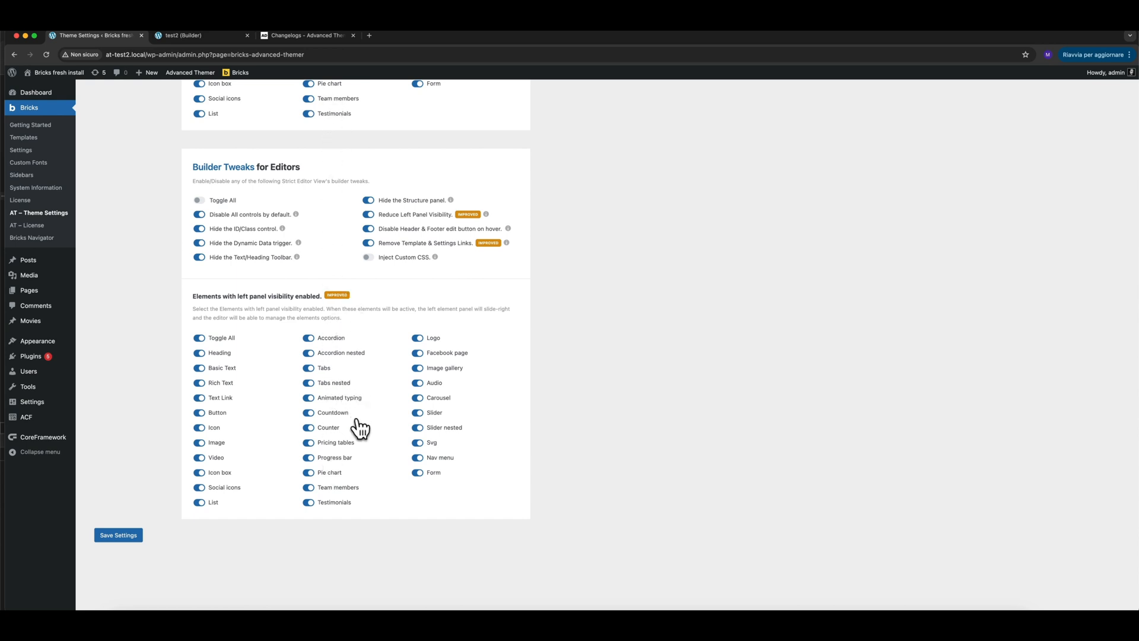
{"action": "scroll", "coordinate": [311, 424], "scroll_direction": "up", "scroll_amount": 2}
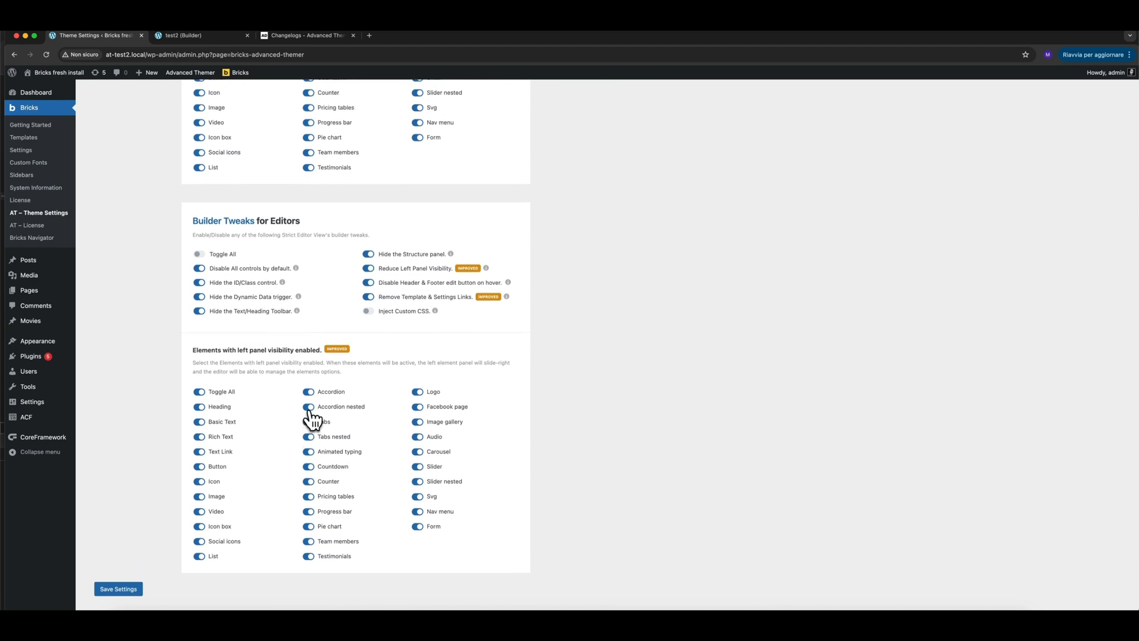
Step: Review the changelog from the Release 2.7 summary down to the Release 2.6.4 and 2.6.3 entries
{"action": "left_click", "coordinate": [220, 36]}
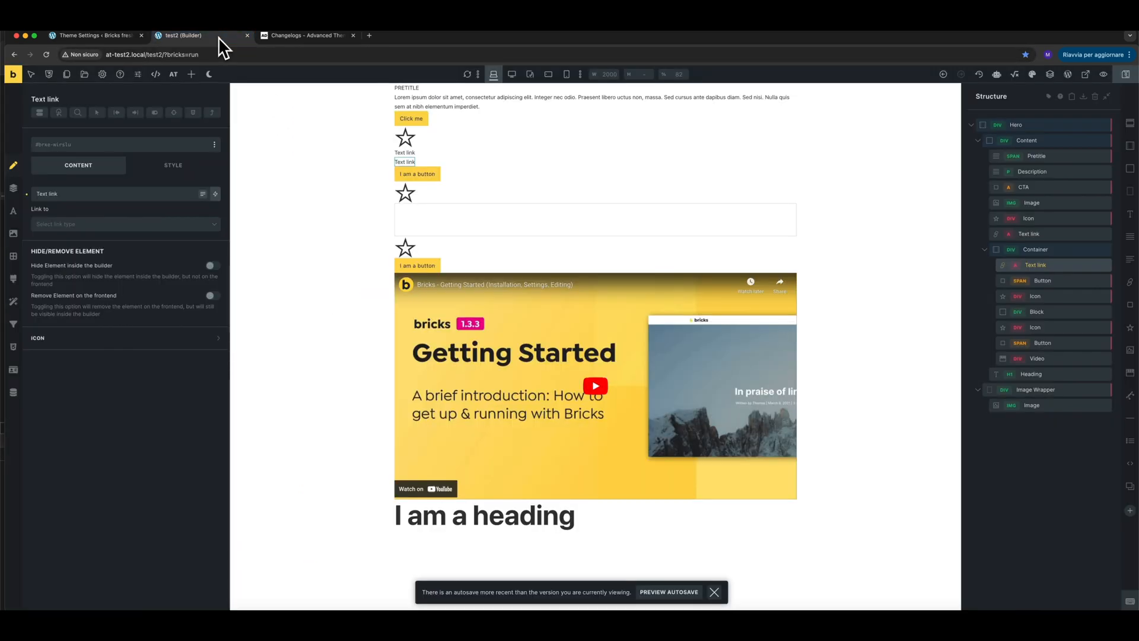
{"action": "left_click", "coordinate": [274, 36]}
{"action": "scroll", "coordinate": [293, 238], "scroll_direction": "up", "scroll_amount": 15}
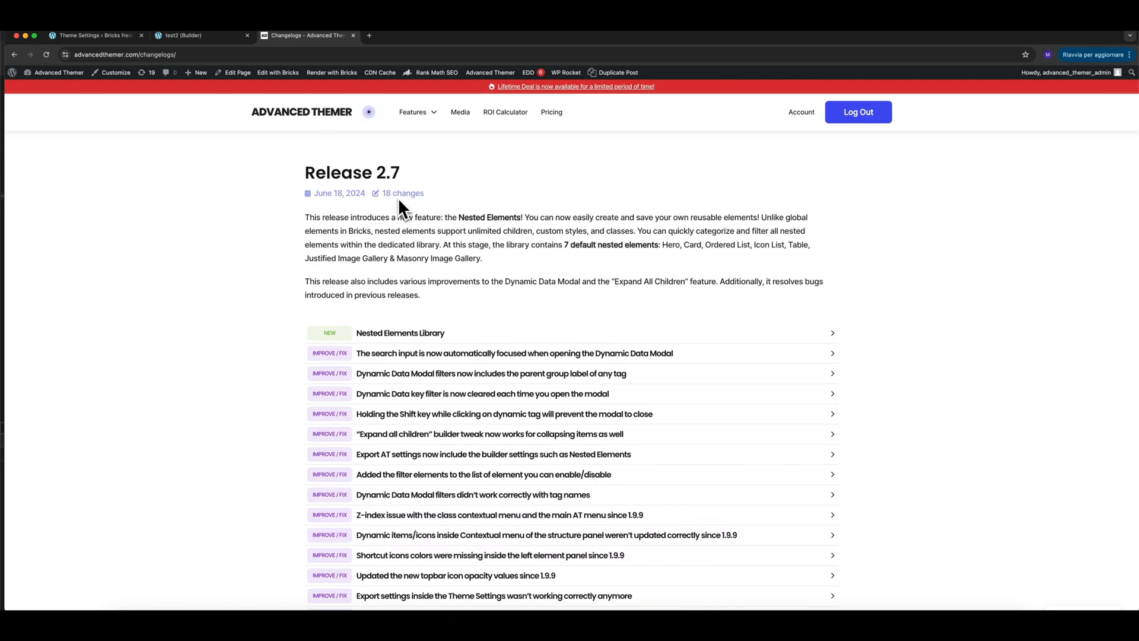
{"action": "scroll", "coordinate": [396, 221], "scroll_direction": "down", "scroll_amount": 3}
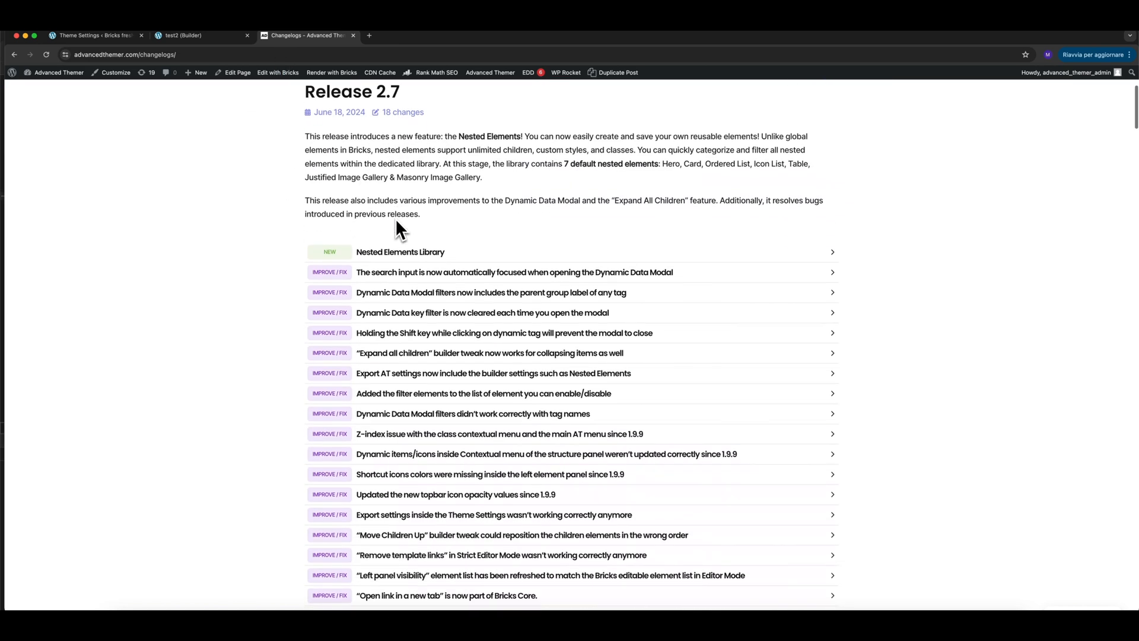
{"action": "scroll", "coordinate": [395, 218], "scroll_direction": "down", "scroll_amount": 10}
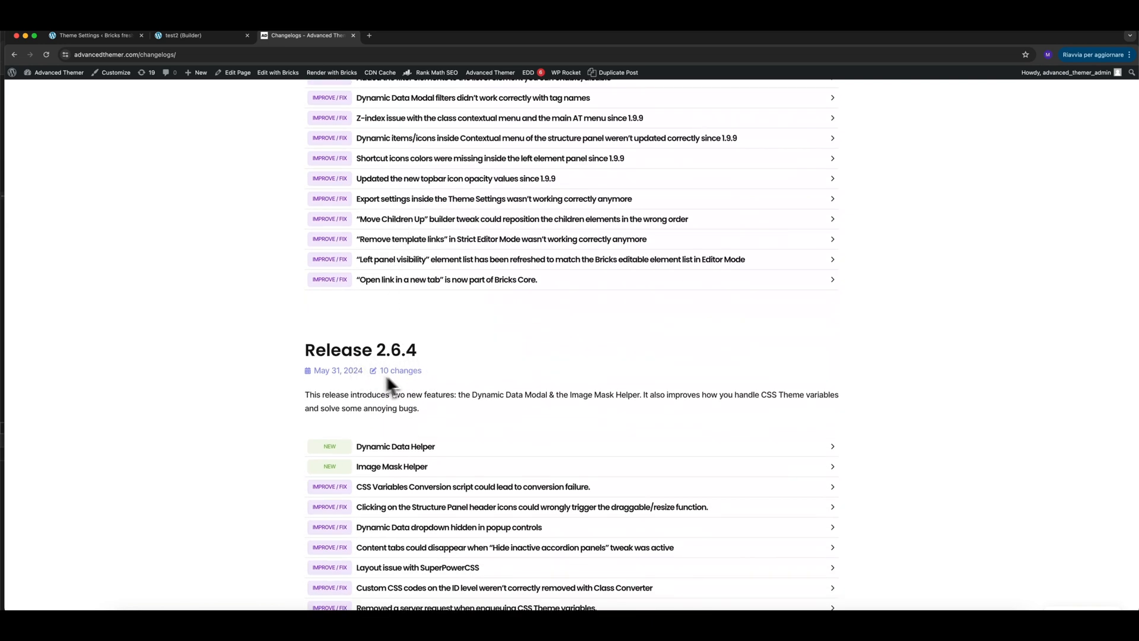
{"action": "scroll", "coordinate": [426, 349], "scroll_direction": "down", "scroll_amount": 8}
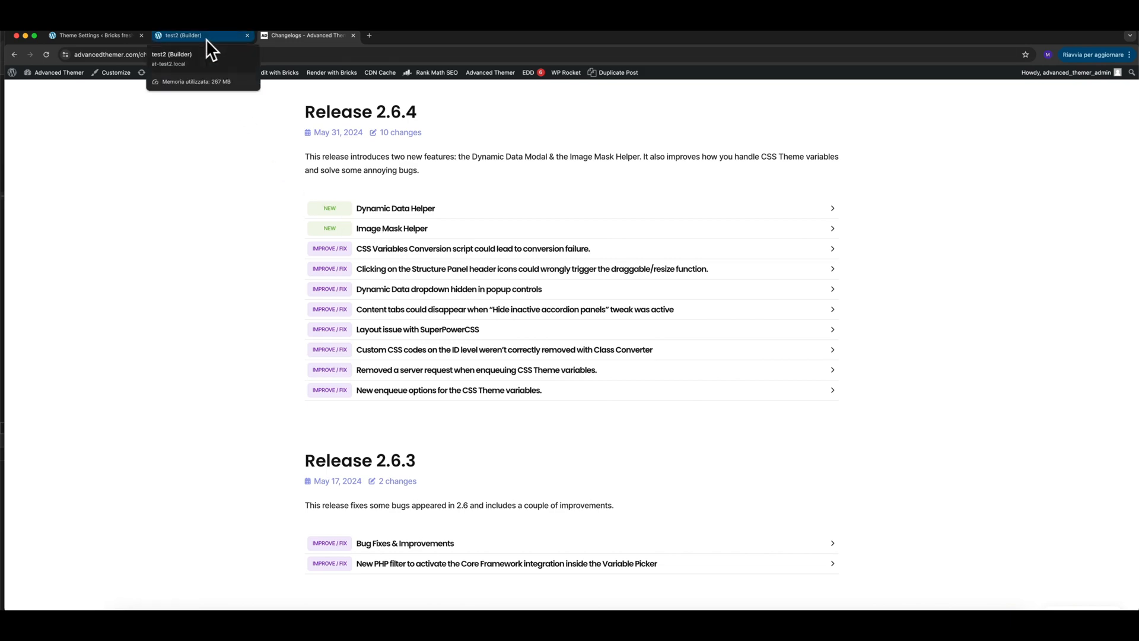
Step: View the Elements builder tweaks in the theme settings and switch back to the page builder
{"action": "left_click", "coordinate": [94, 42]}
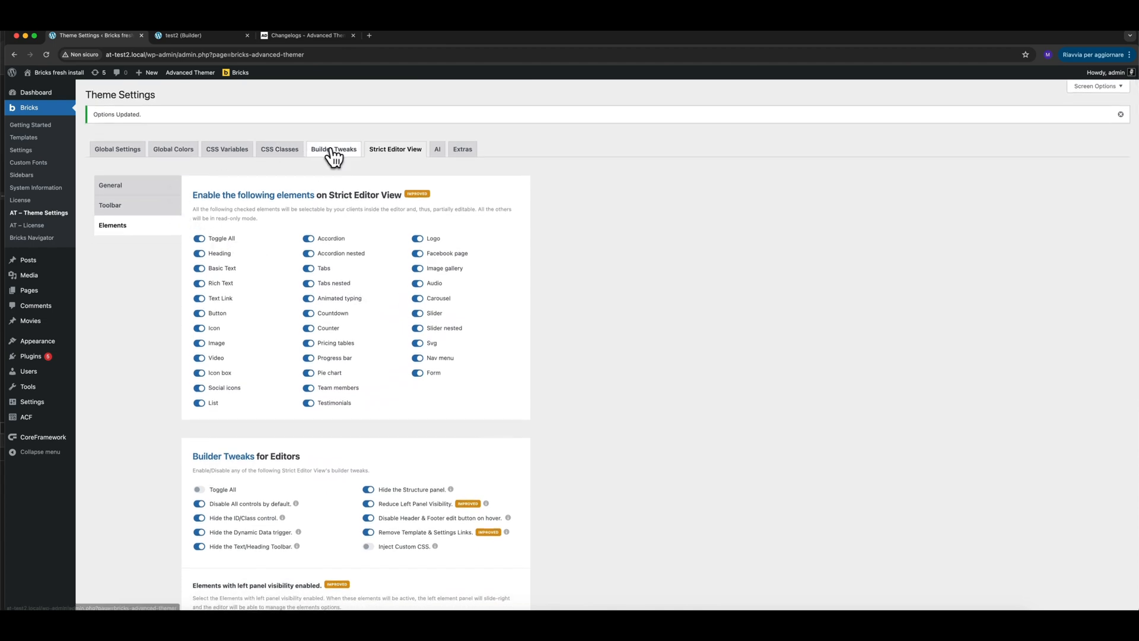
{"action": "left_click", "coordinate": [332, 153]}
{"action": "left_click", "coordinate": [140, 246]}
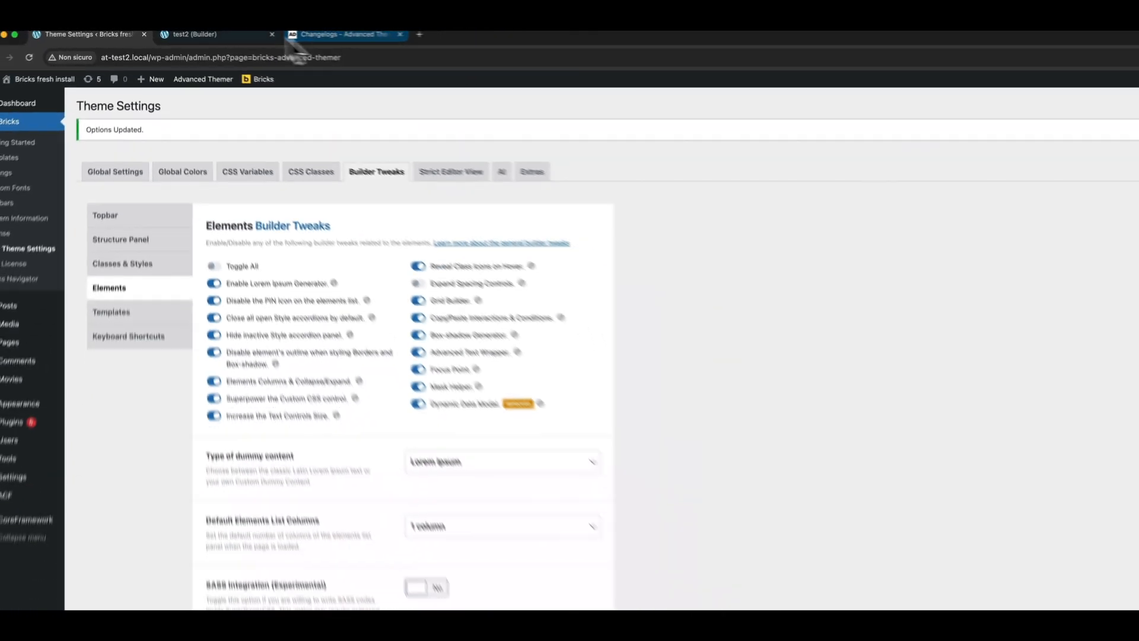
{"action": "left_click", "coordinate": [190, 34]}
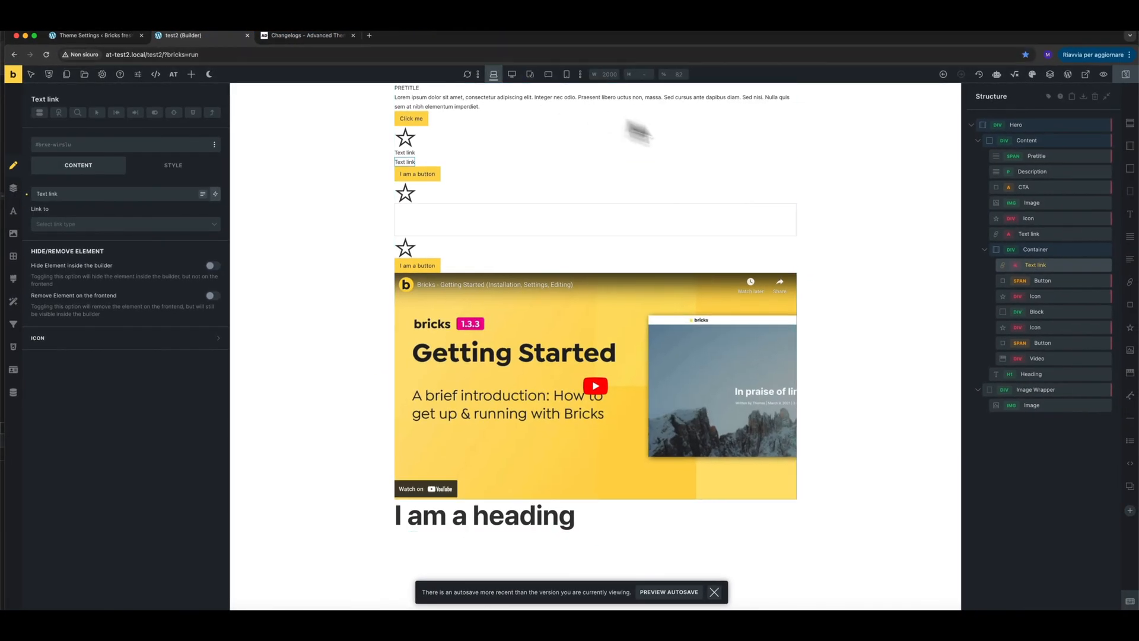
Step: Open the Mask Helper for the Image element inside the Content div
{"action": "left_click", "coordinate": [1042, 200]}
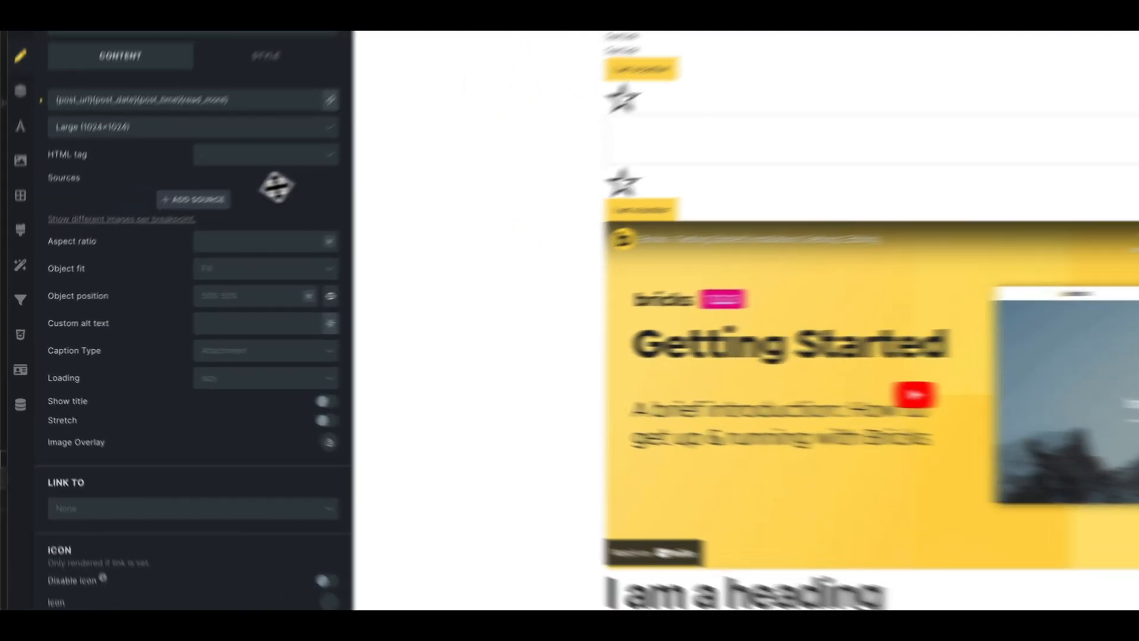
{"action": "scroll", "coordinate": [159, 250], "scroll_direction": "down", "scroll_amount": 2}
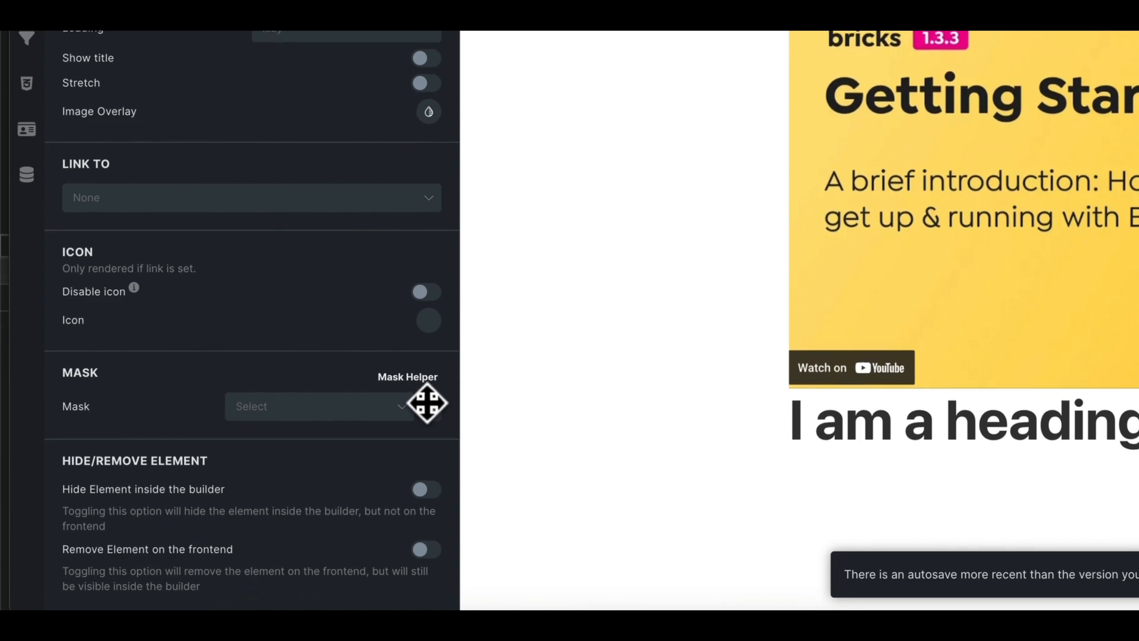
{"action": "scroll", "coordinate": [407, 415], "scroll_direction": "down", "scroll_amount": 1}
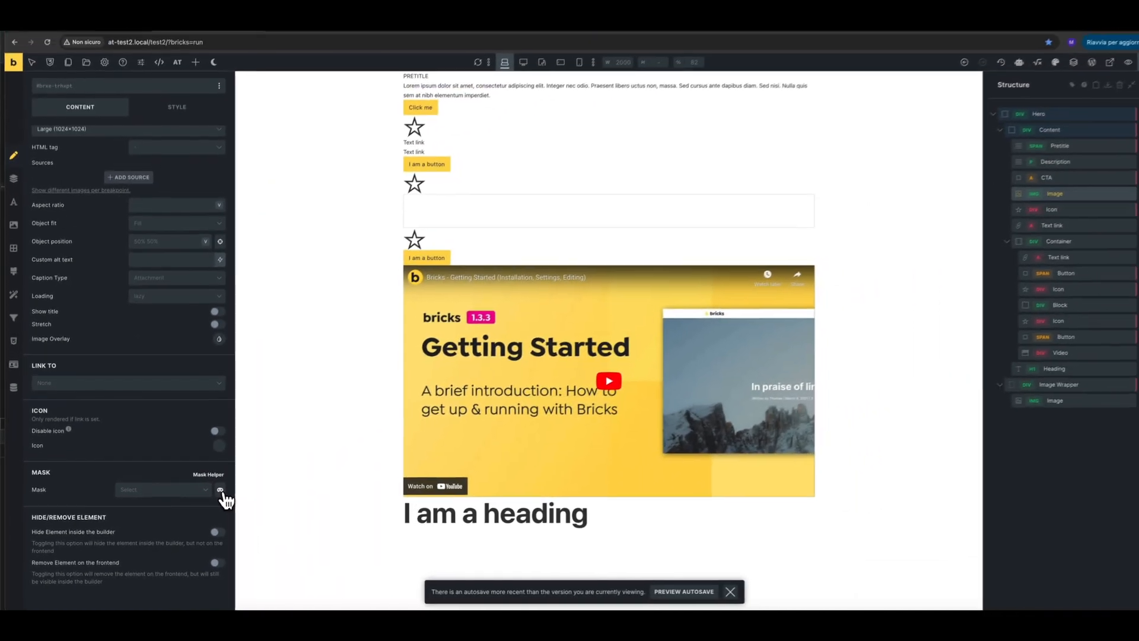
{"action": "left_click", "coordinate": [264, 466]}
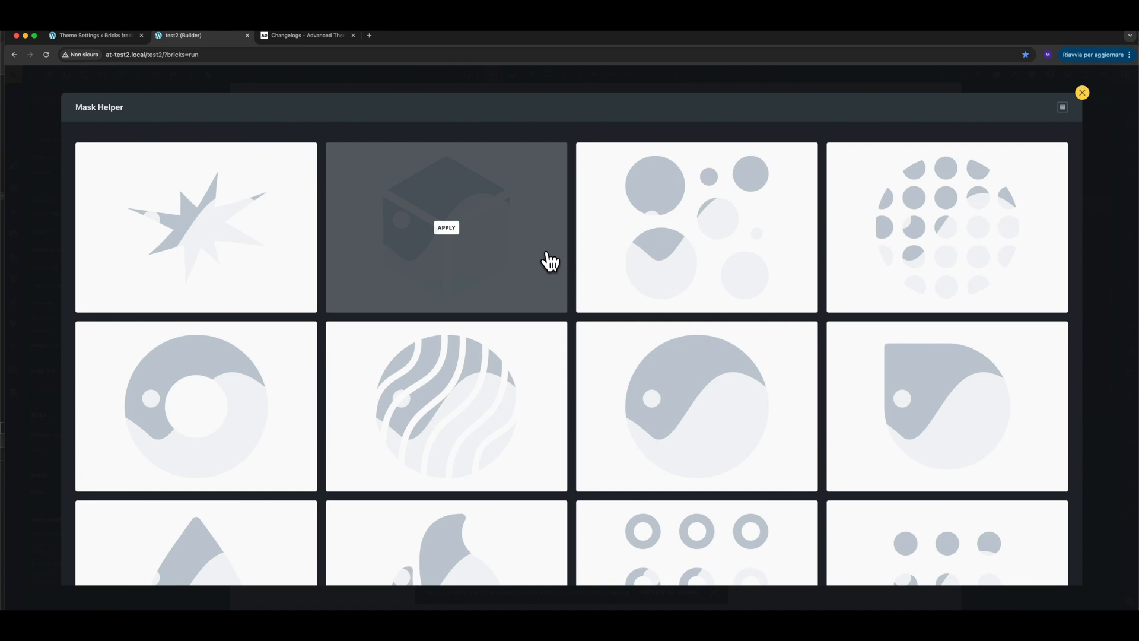
Step: Browse the mask shapes in the Mask Helper and apply the rounded hexagon mask to the image
{"action": "scroll", "coordinate": [550, 261], "scroll_direction": "down", "scroll_amount": 10}
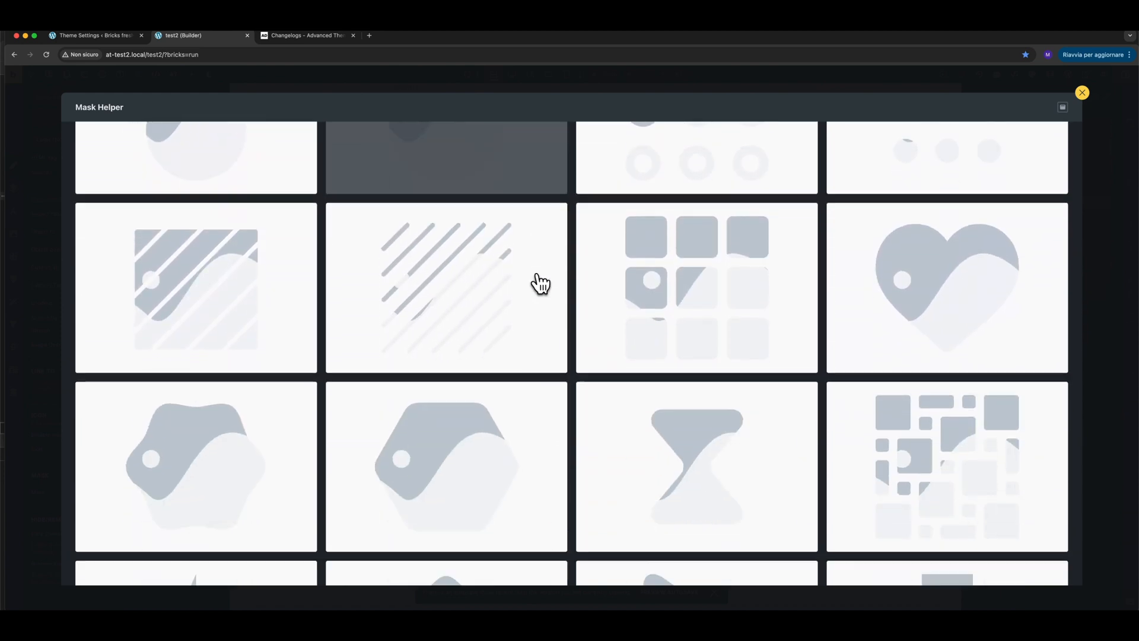
{"action": "mouse_move", "coordinate": [526, 280]}
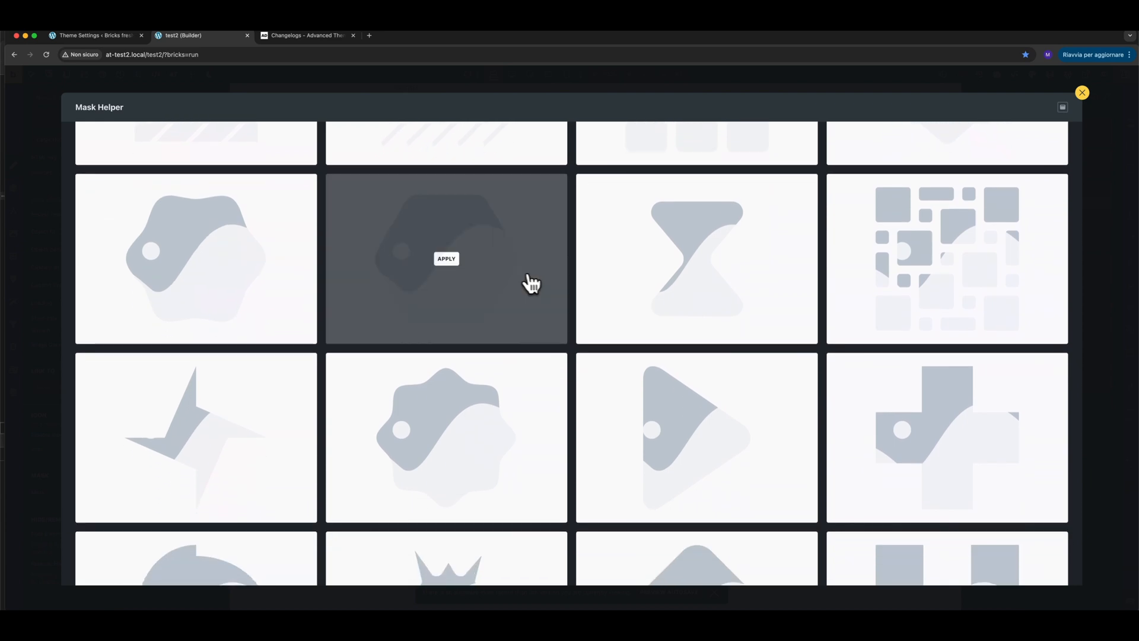
{"action": "left_click", "coordinate": [450, 261]}
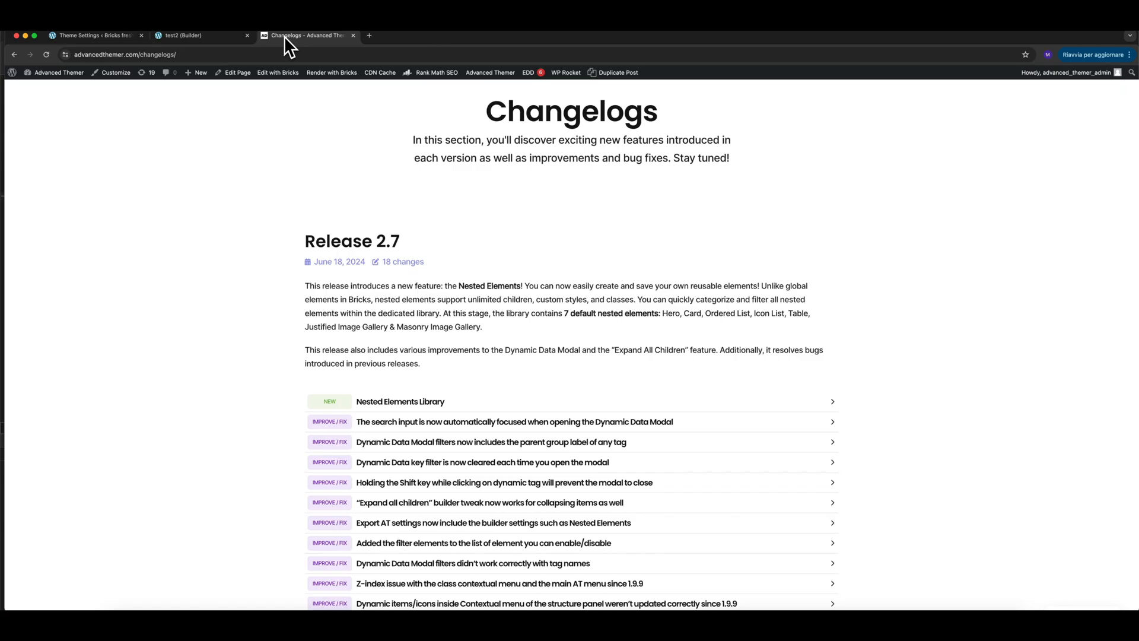
Step: Review the Release 2.7 summary and entries on the Advanced Themer changelog page
{"action": "scroll", "coordinate": [538, 332], "scroll_direction": "down", "scroll_amount": 2}
{"action": "scroll", "coordinate": [539, 328], "scroll_direction": "up", "scroll_amount": 3}
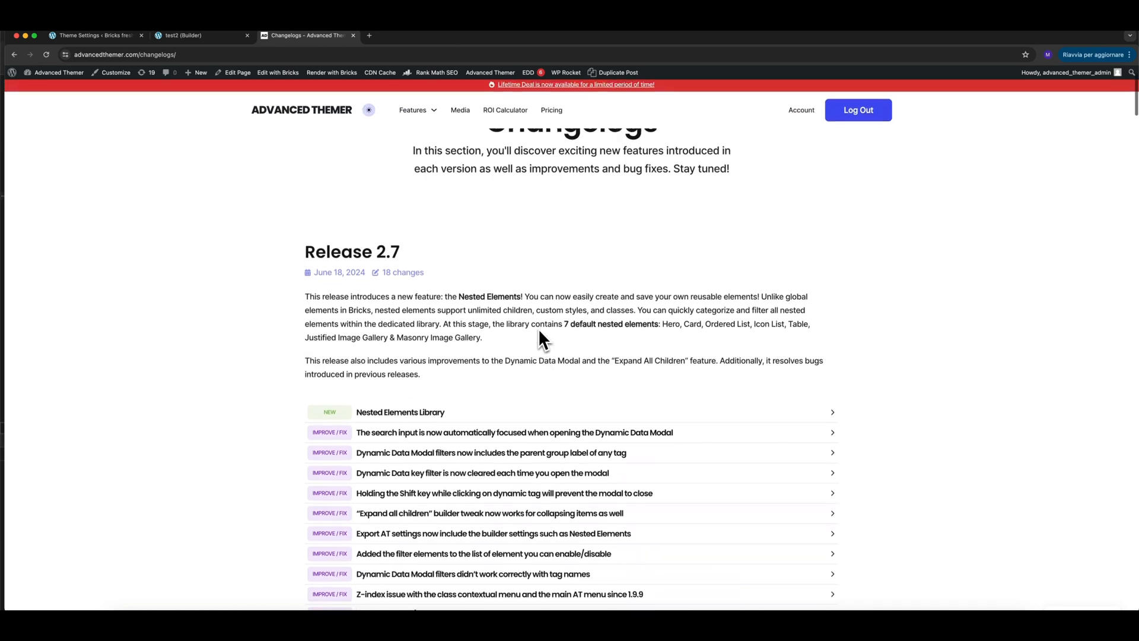
{"action": "scroll", "coordinate": [538, 330], "scroll_direction": "up", "scroll_amount": 2}
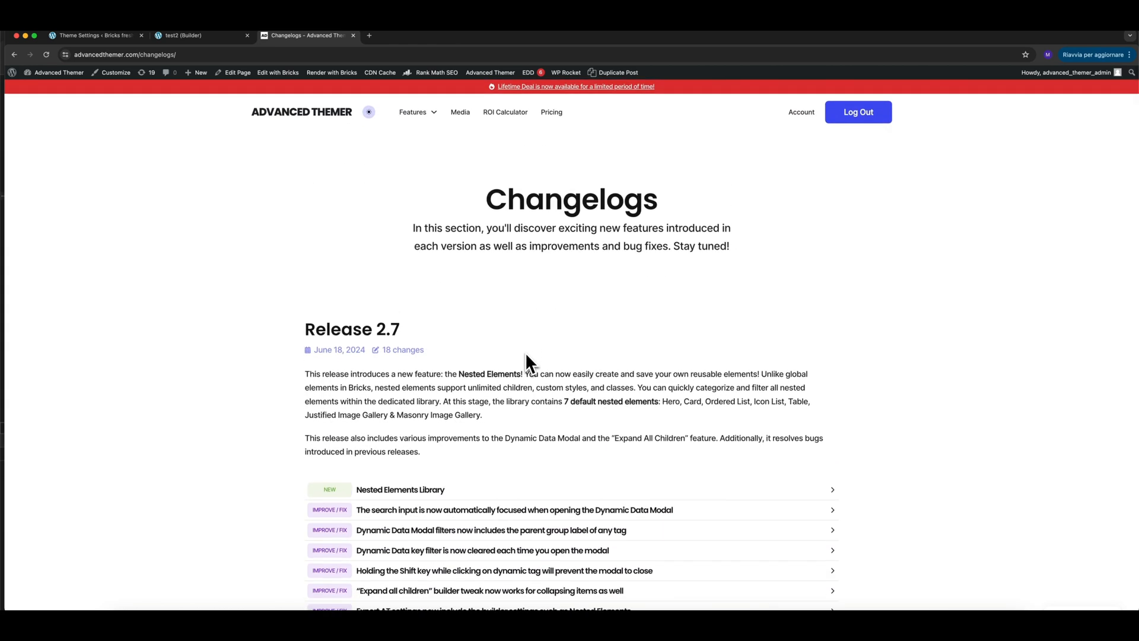